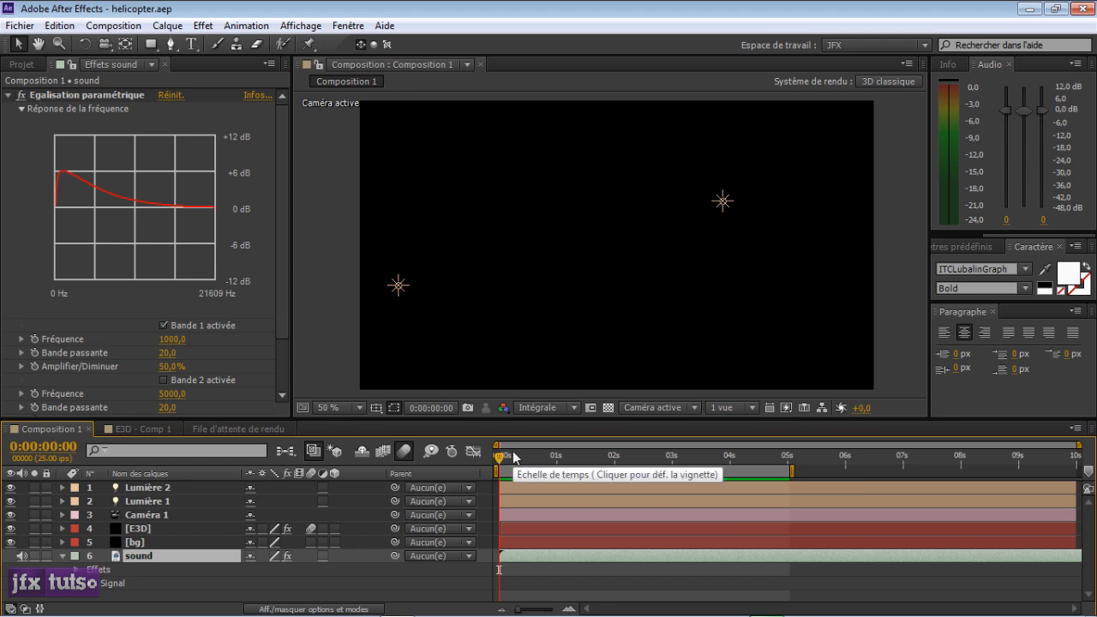
Step: Preview the finished helicopter animation in Composition 1, scrub to 0:00:04:07, and collapse the sound layer's properties
key(KP_0)
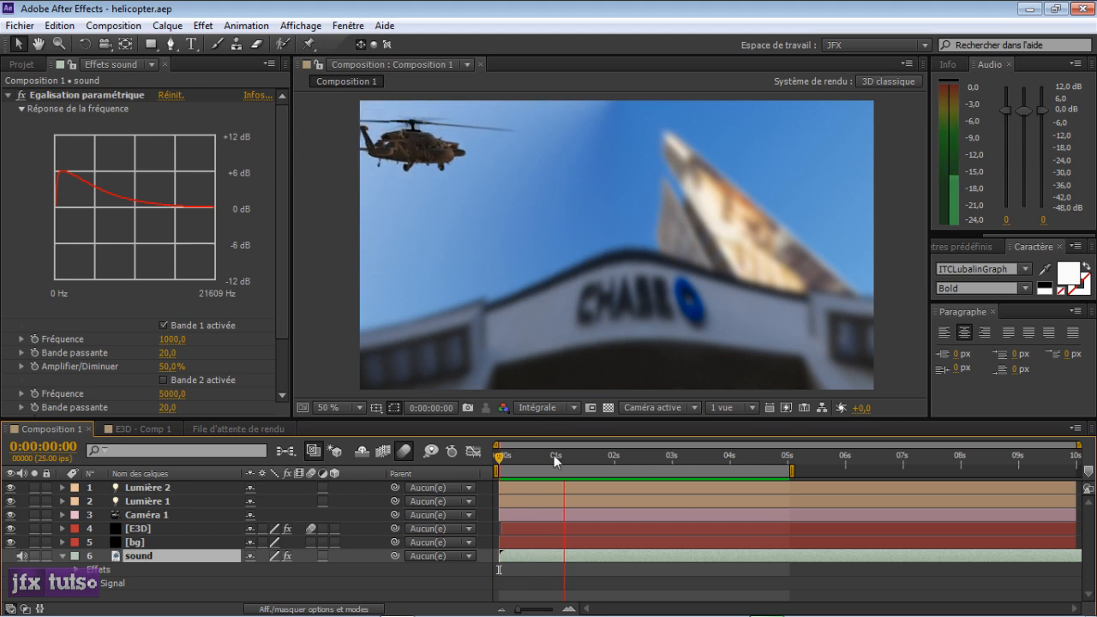
key(space)
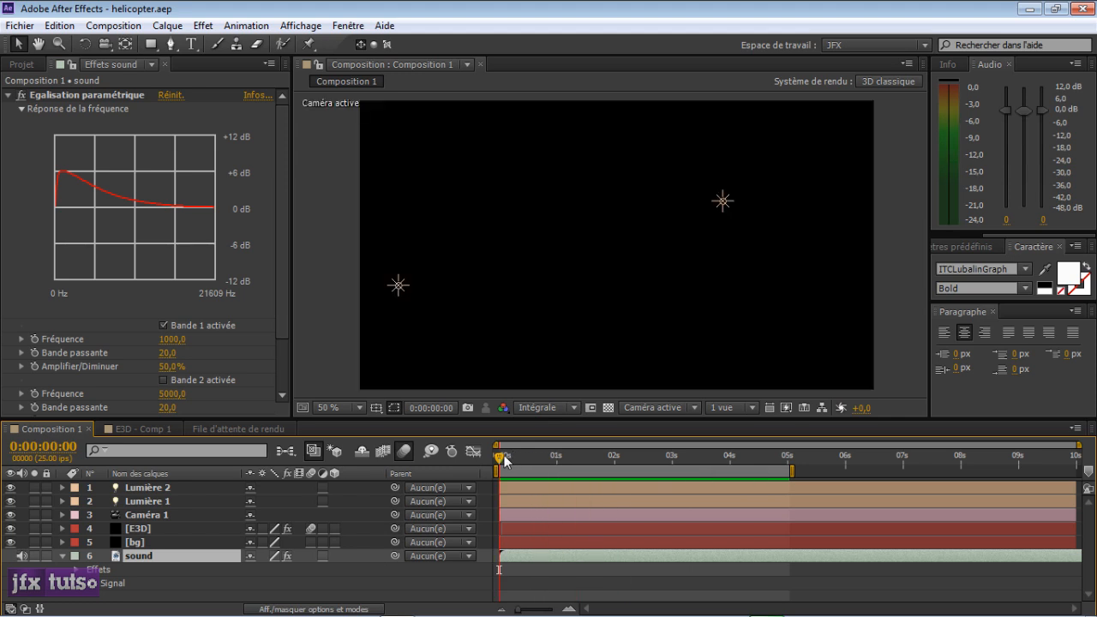
drag(504, 455, 746, 465)
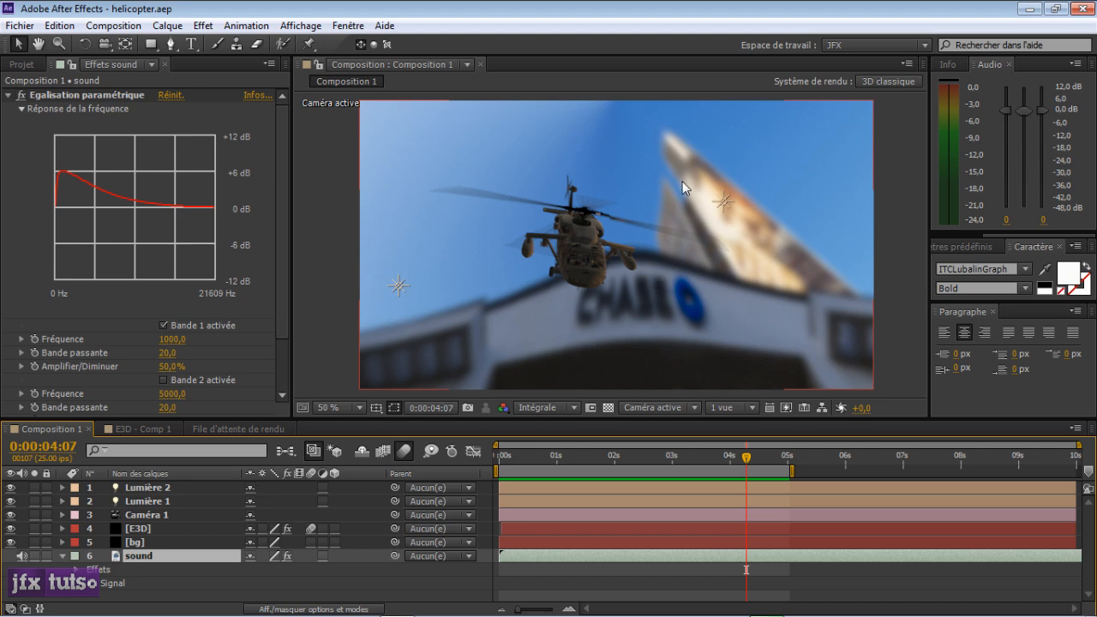
click(60, 555)
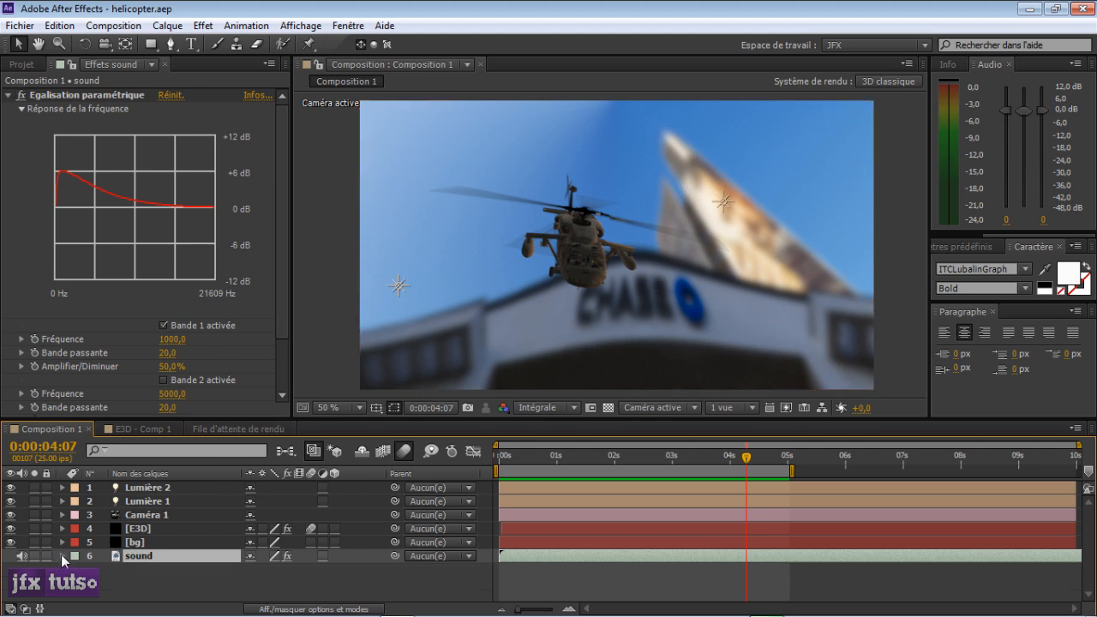
click(65, 582)
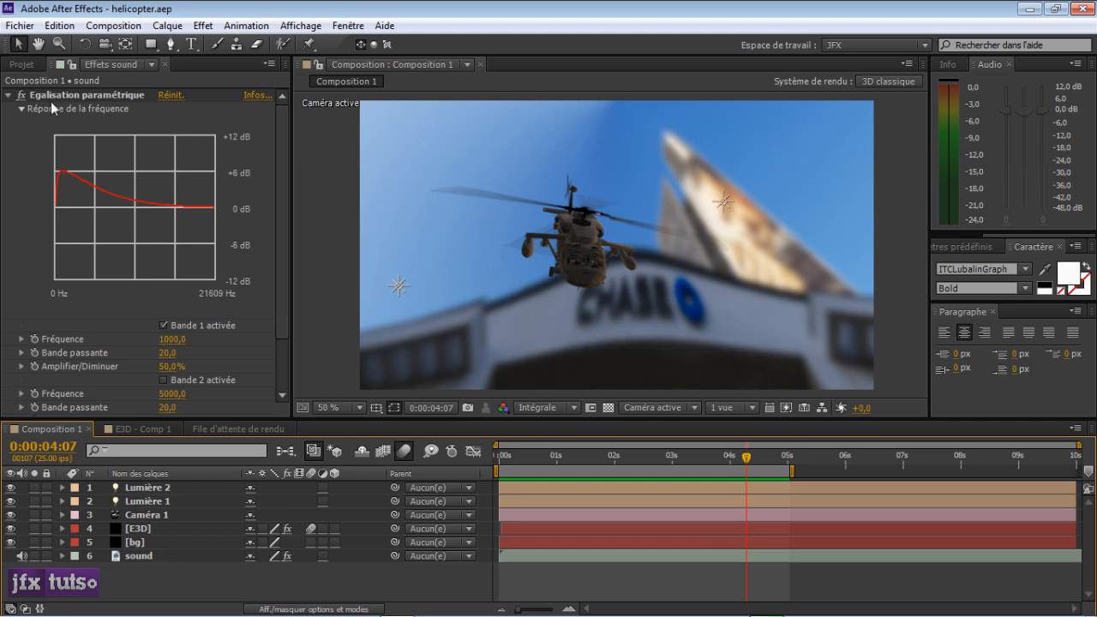
Step: Create a new 1280 x 720 composition at 25 fps with a duration of 5 seconds
click(21, 64)
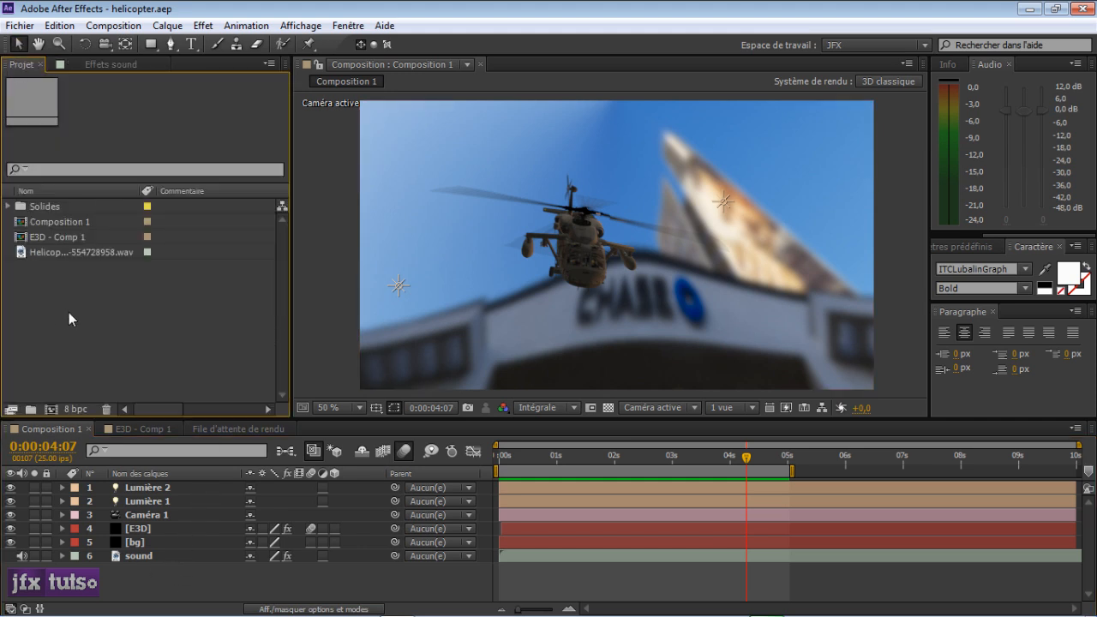
click(51, 410)
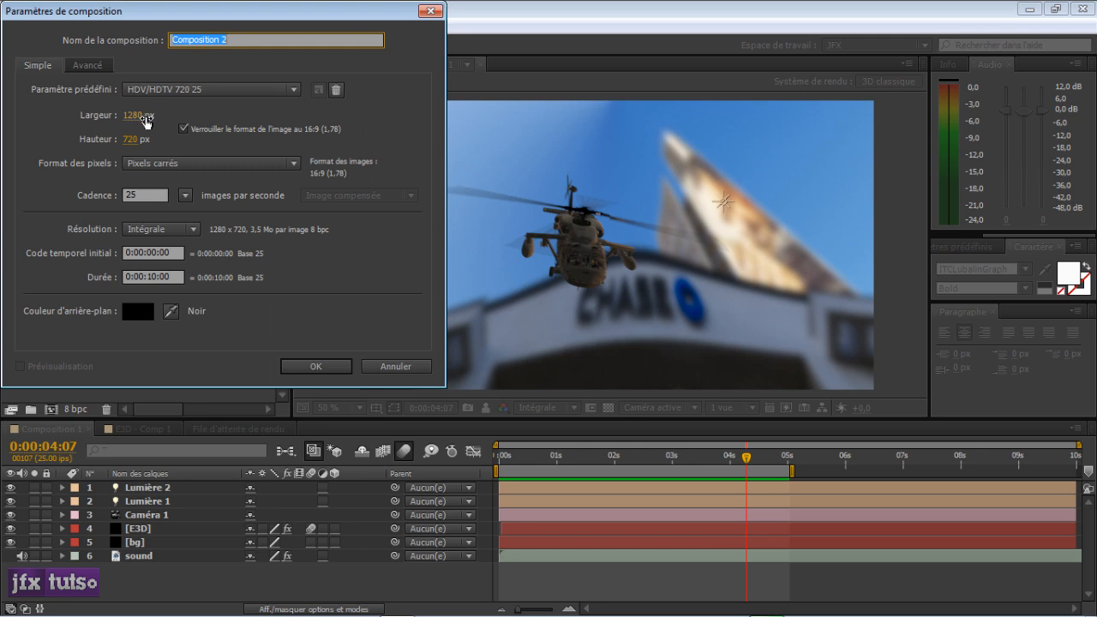
double_click(149, 279)
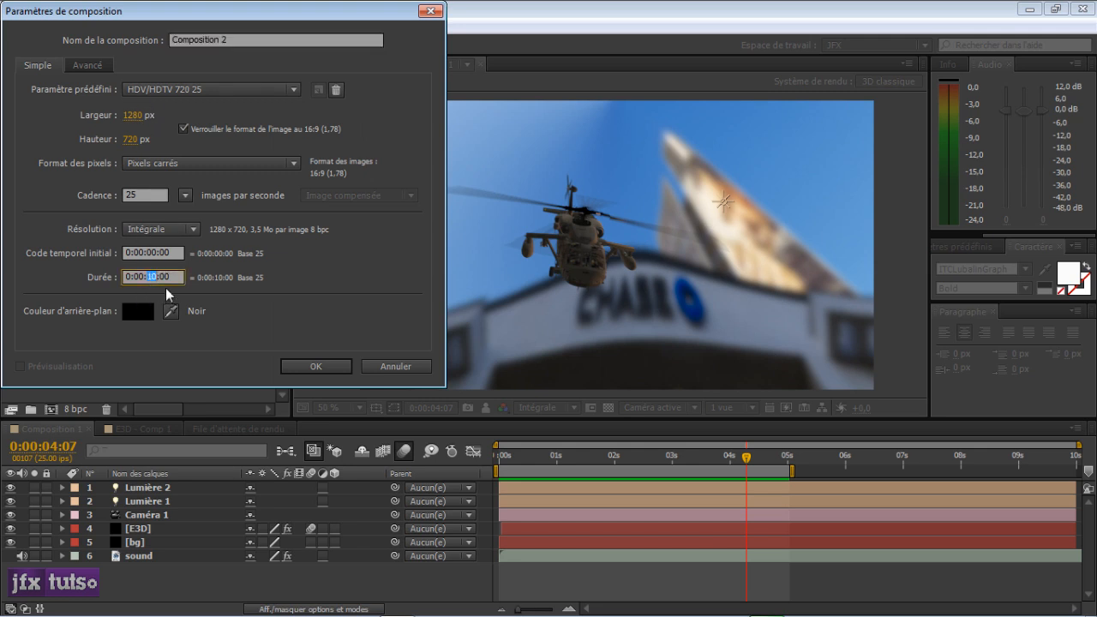
text(05)
key(Return)
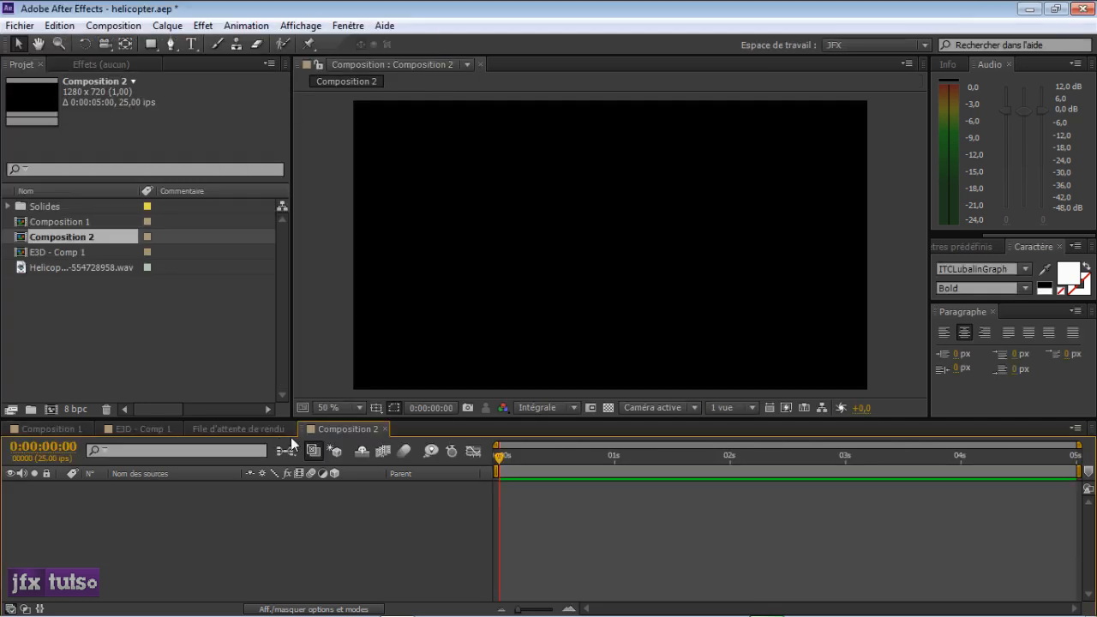
Step: Add a camera layer with the default settings to the new composition
right_click(275, 516)
mouse_move(553, 346)
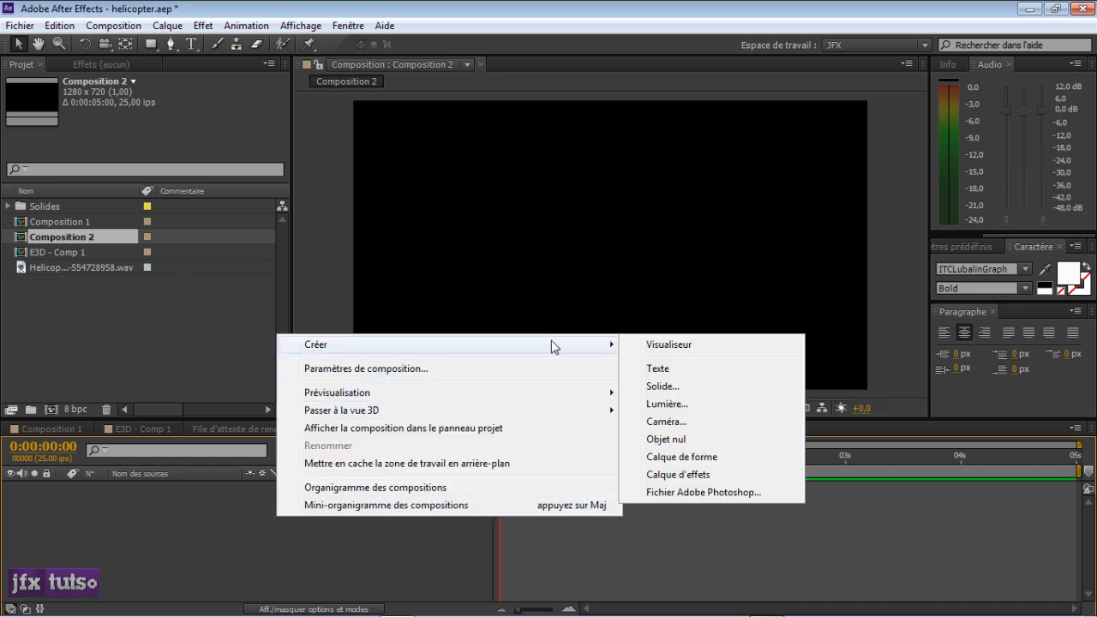
click(666, 421)
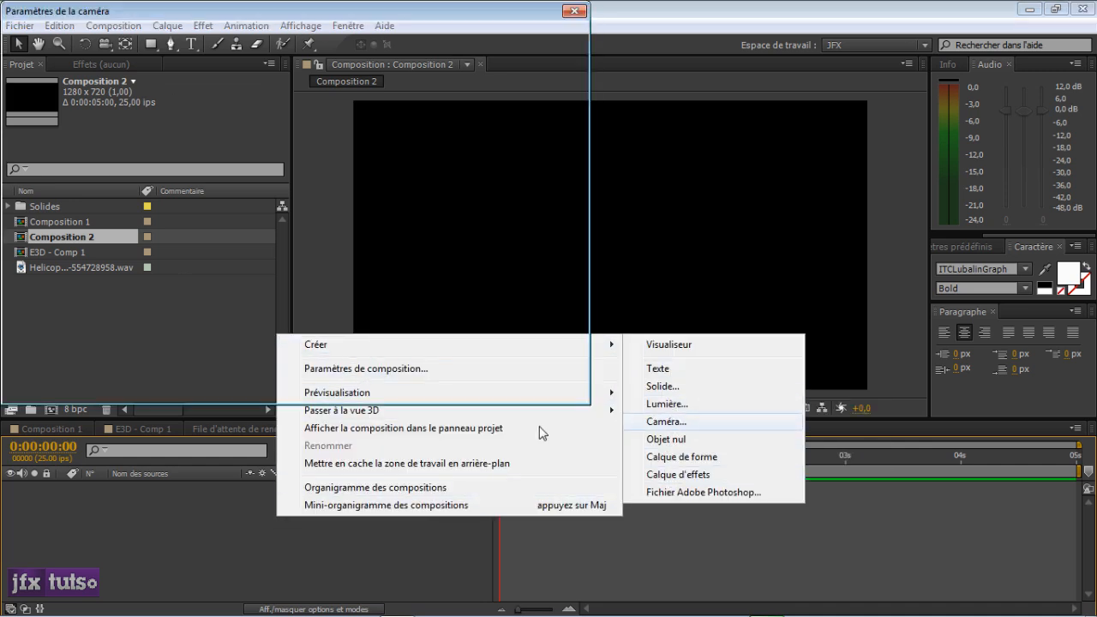
key(Return)
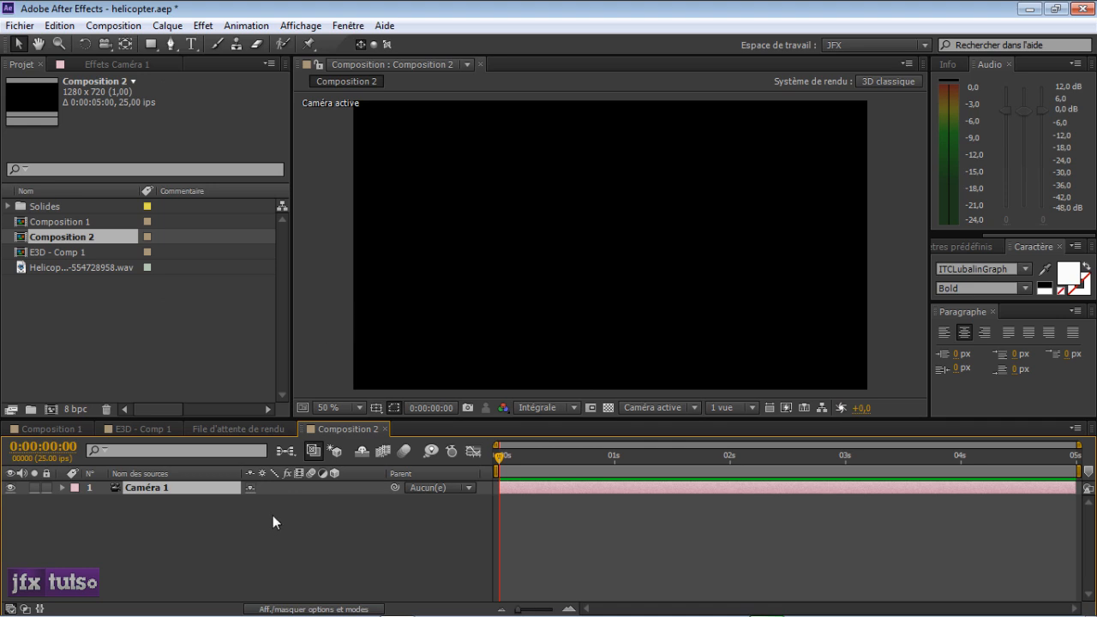
click(130, 527)
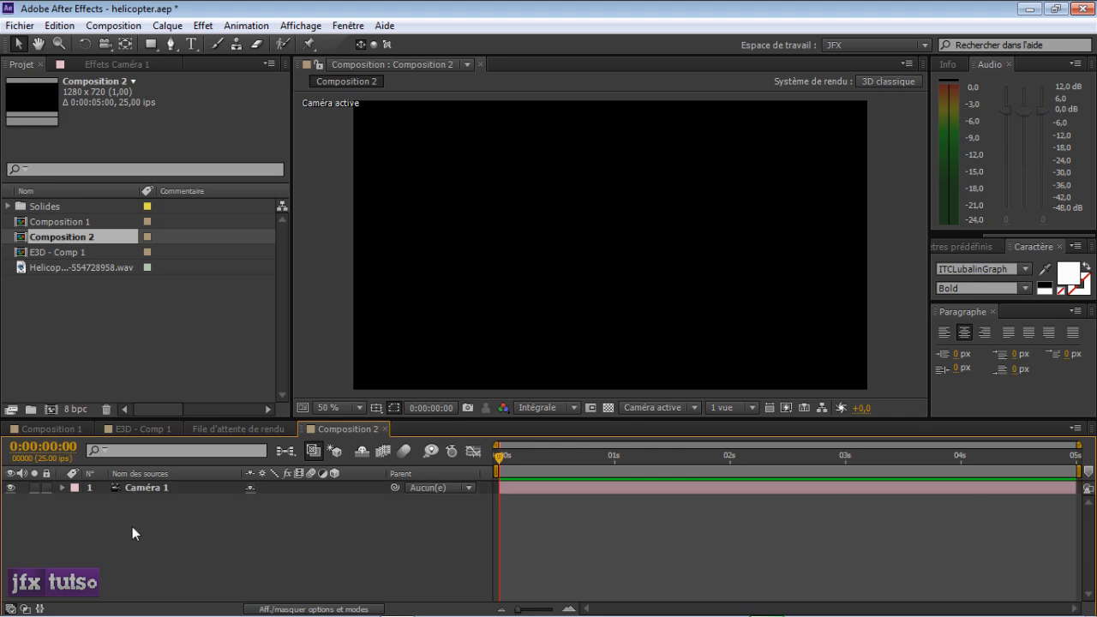
Step: Create a composition-size black solid named E3D and place it below the camera layer
key(ctrl+y)
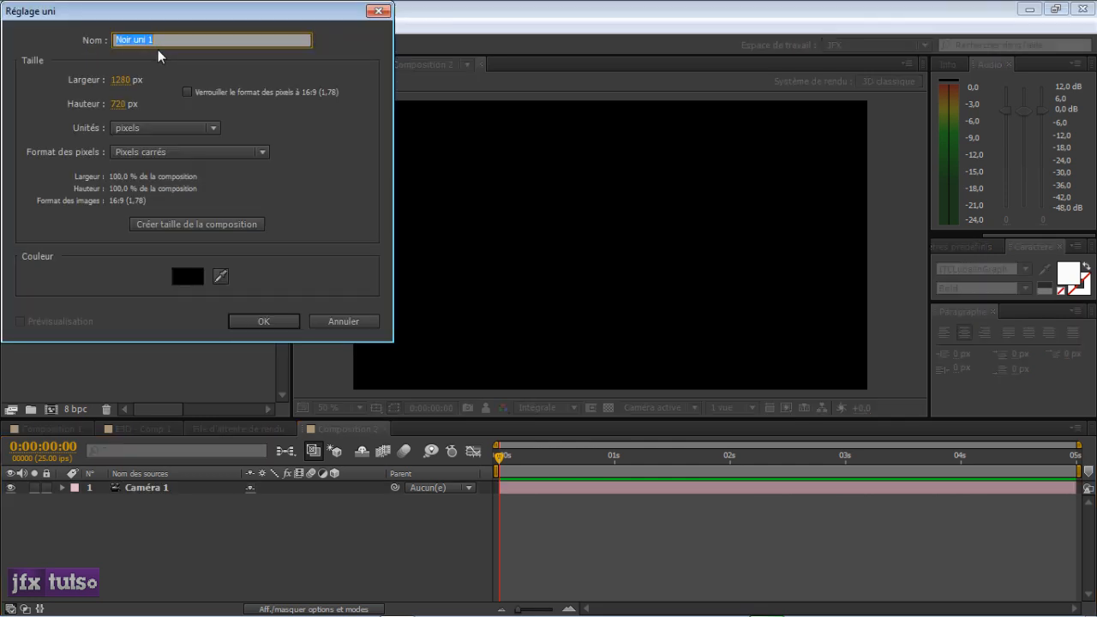
text(E3D)
click(194, 223)
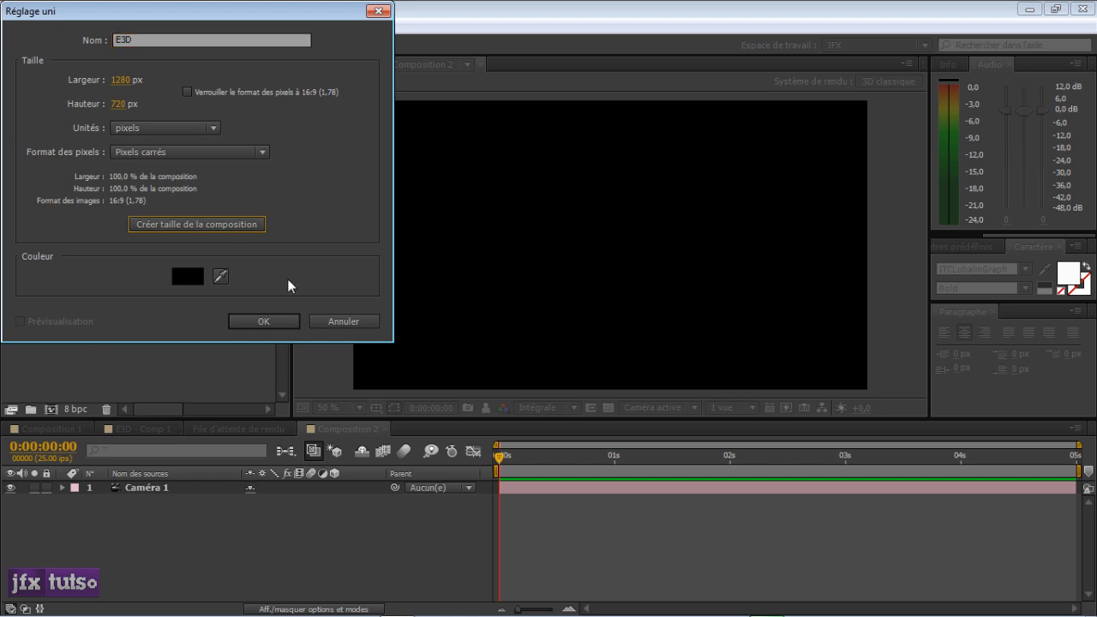
click(252, 322)
drag(194, 488, 184, 551)
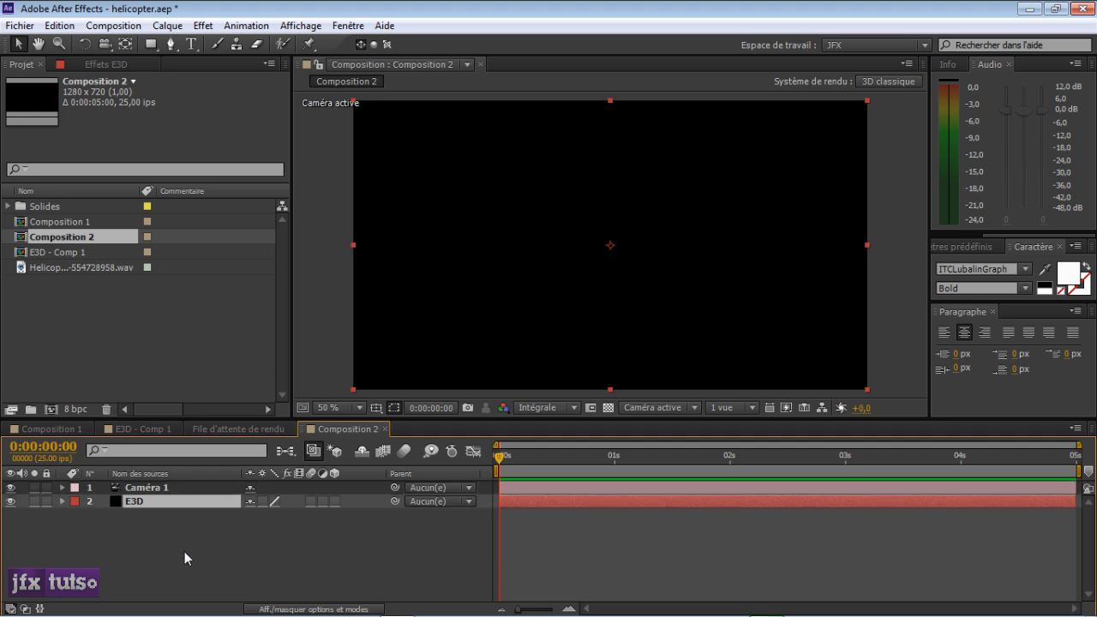
Step: Apply the Video Copilot Element effect to the E3D solid
click(116, 65)
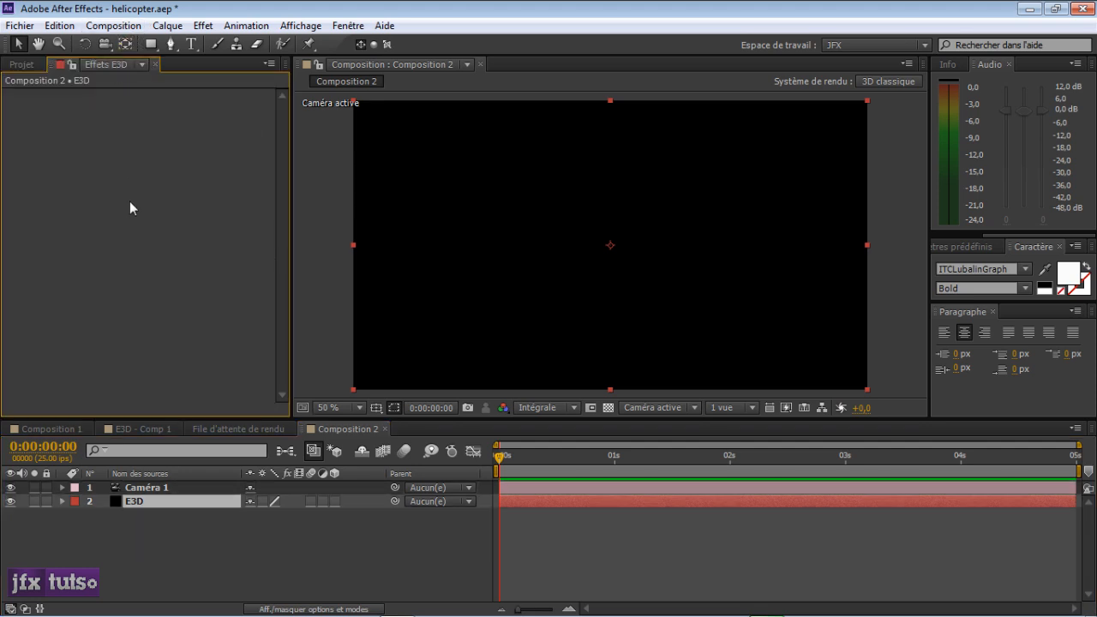
right_click(80, 178)
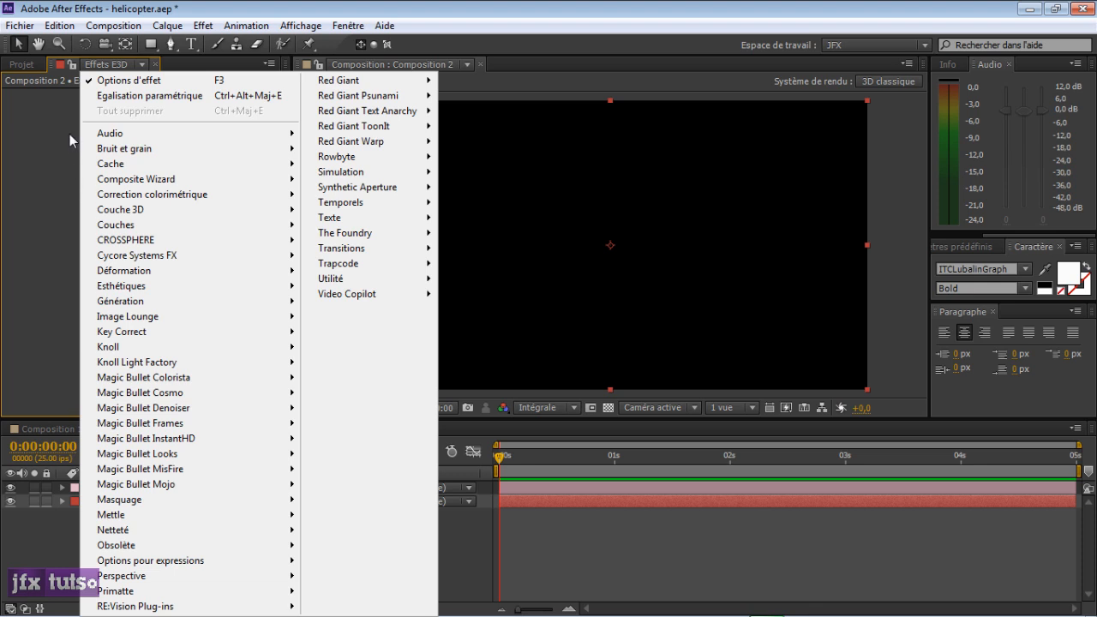
mouse_move(399, 298)
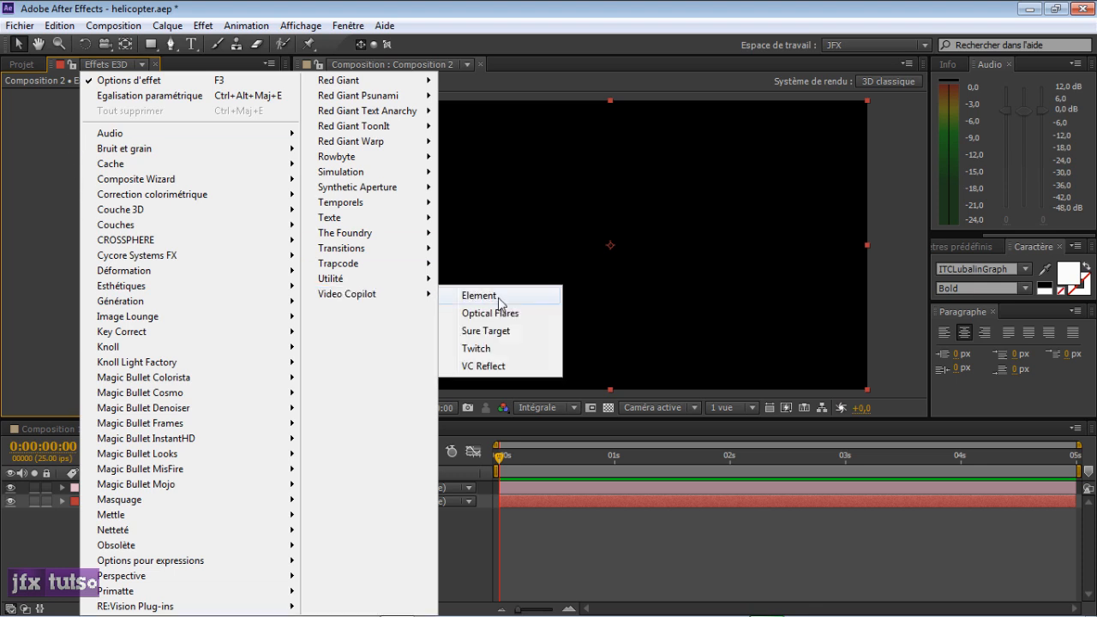
click(499, 297)
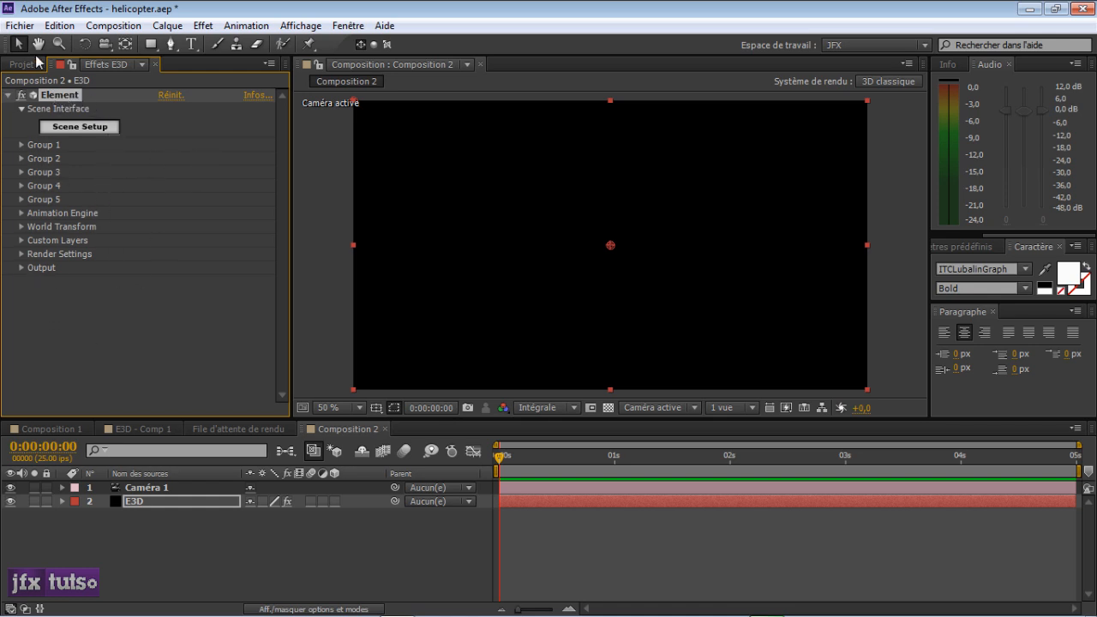
Step: Open Element's Scene Setup and import the uh60.obj helicopter model from the UH60 folder
click(80, 127)
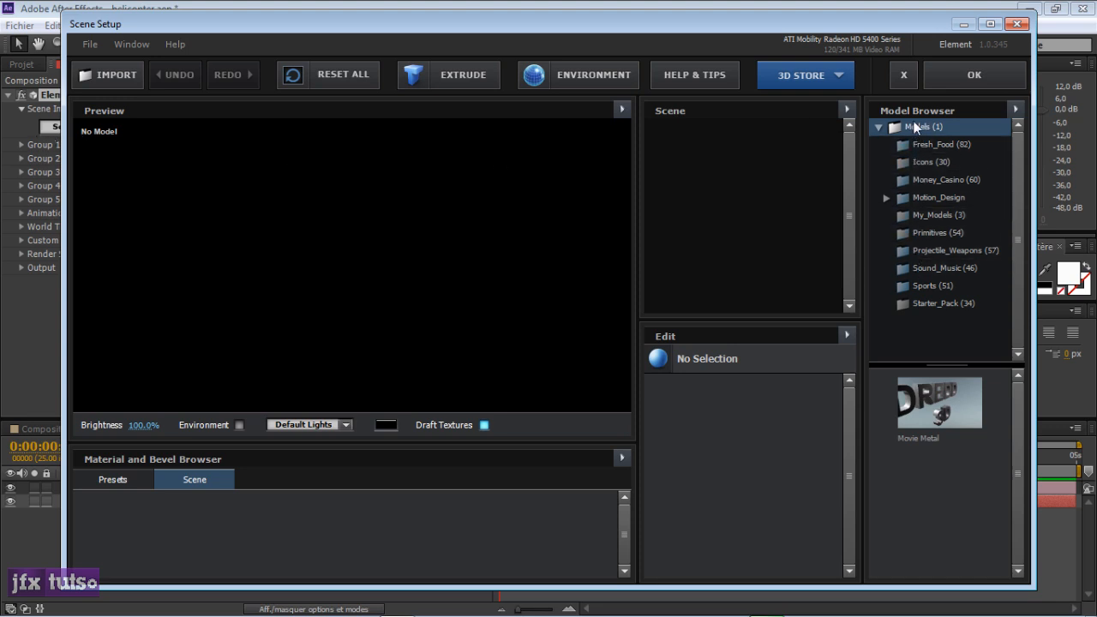
click(879, 126)
click(881, 126)
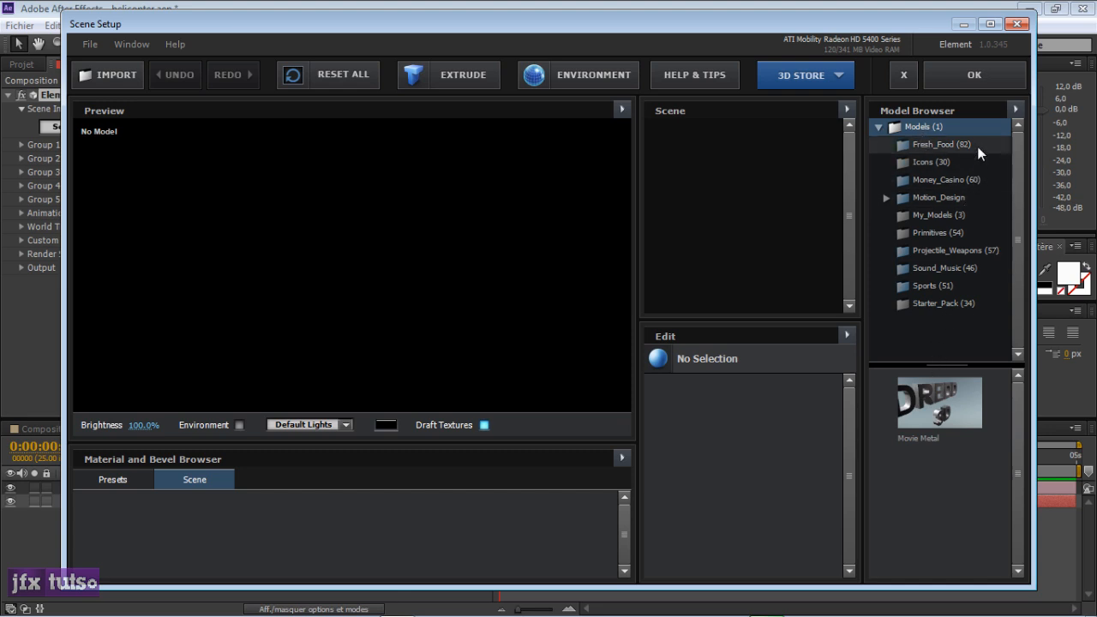
click(123, 77)
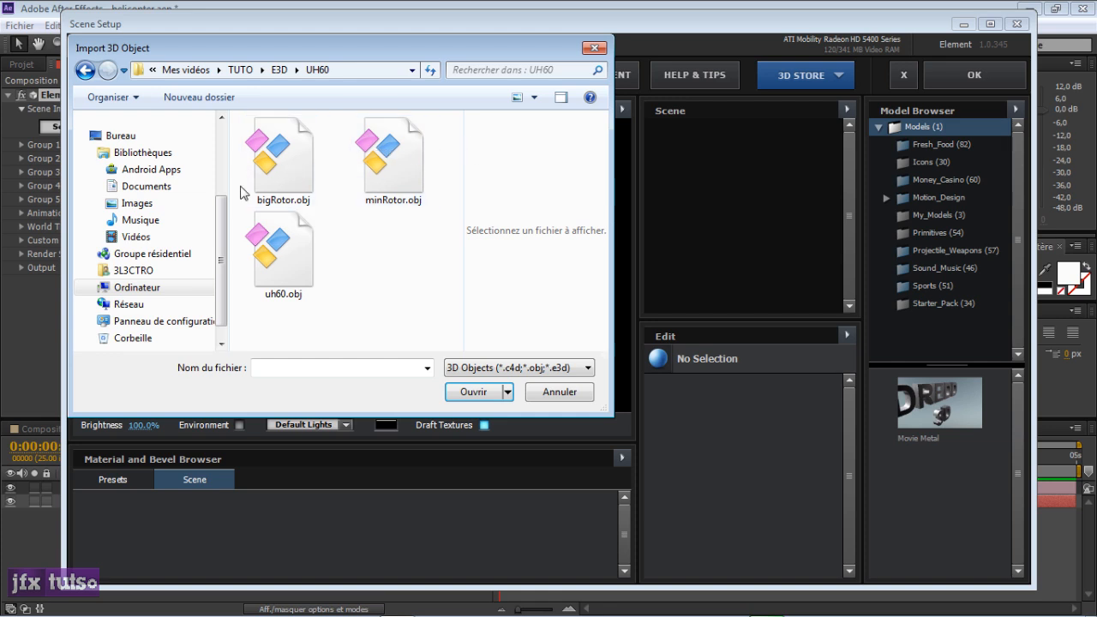
click(297, 276)
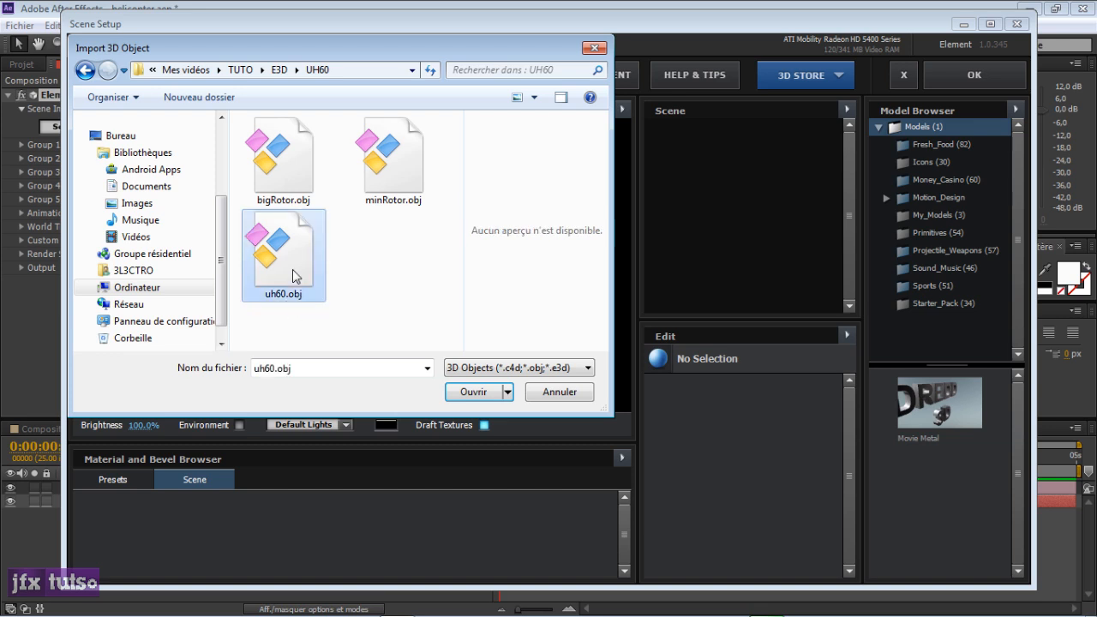
click(479, 397)
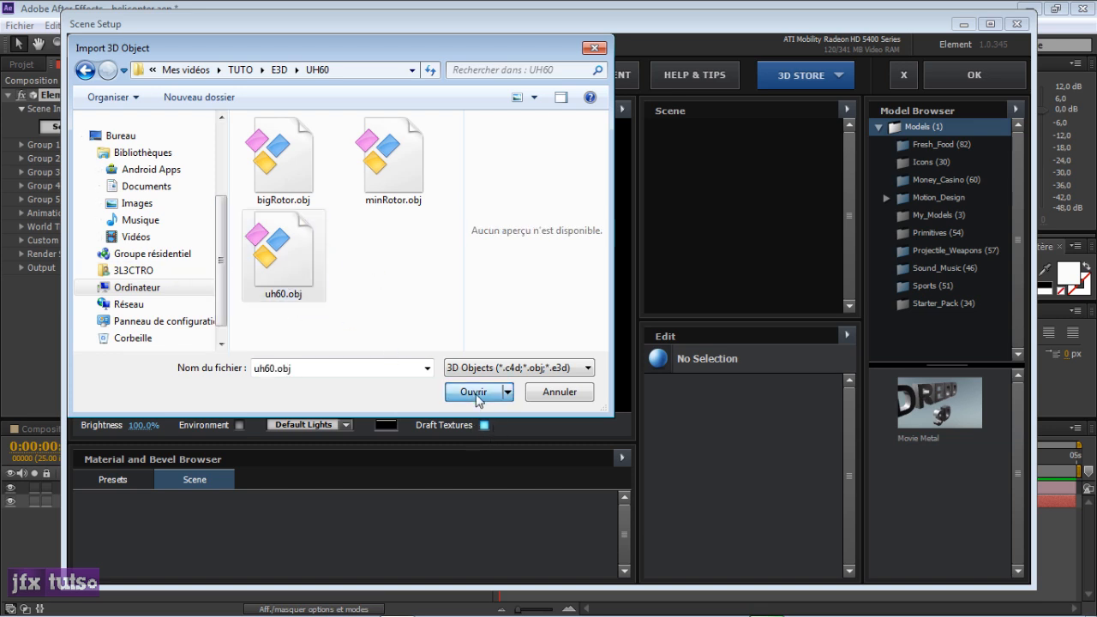
Step: Maximize the Scene Setup window and set the uh60 model's orientation to about 344.5°, 180°, 234°
drag(359, 361, 323, 283)
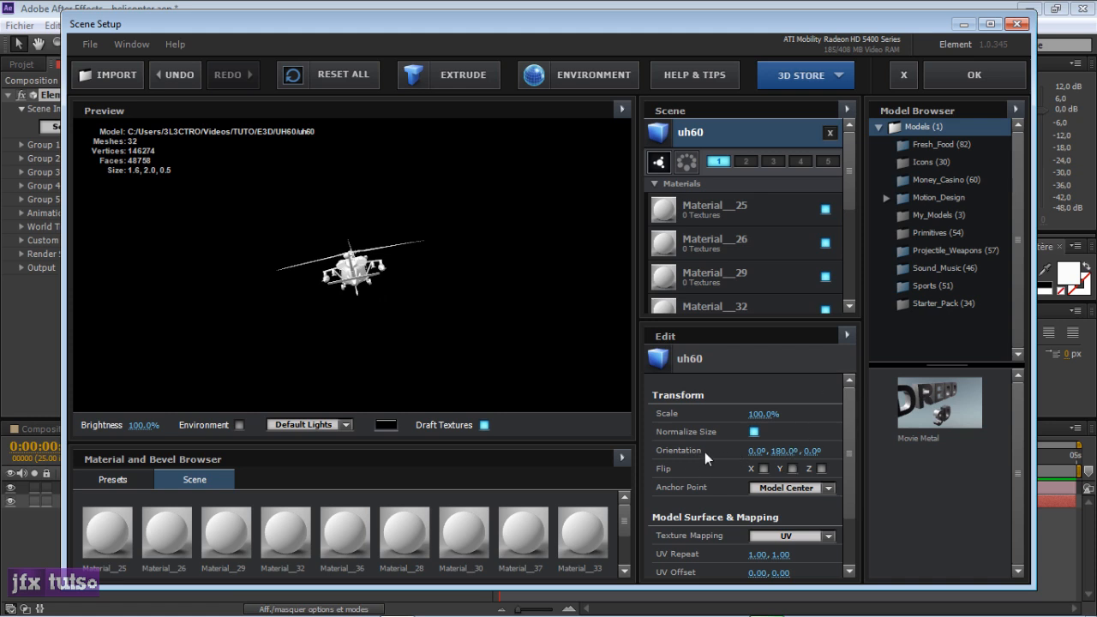
click(989, 24)
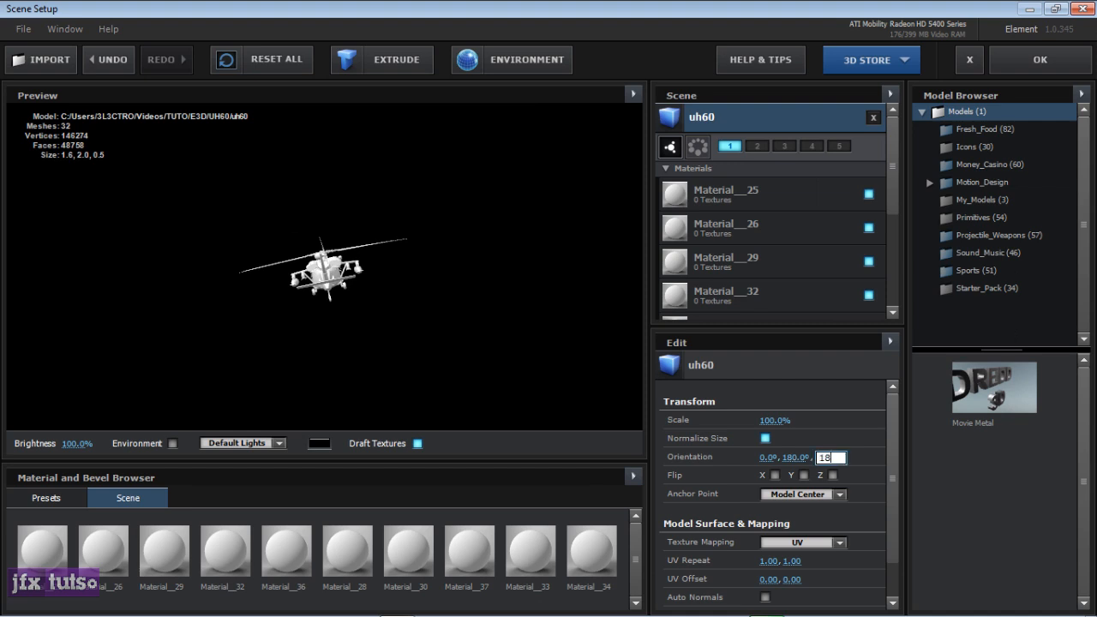
drag(824, 457, 744, 463)
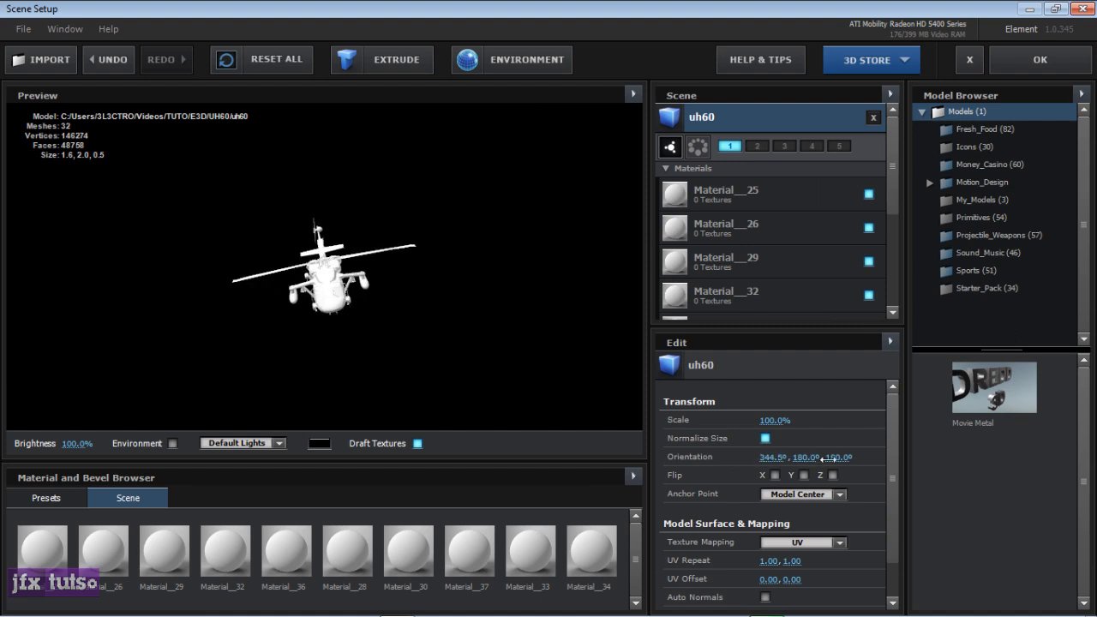
drag(824, 458, 896, 443)
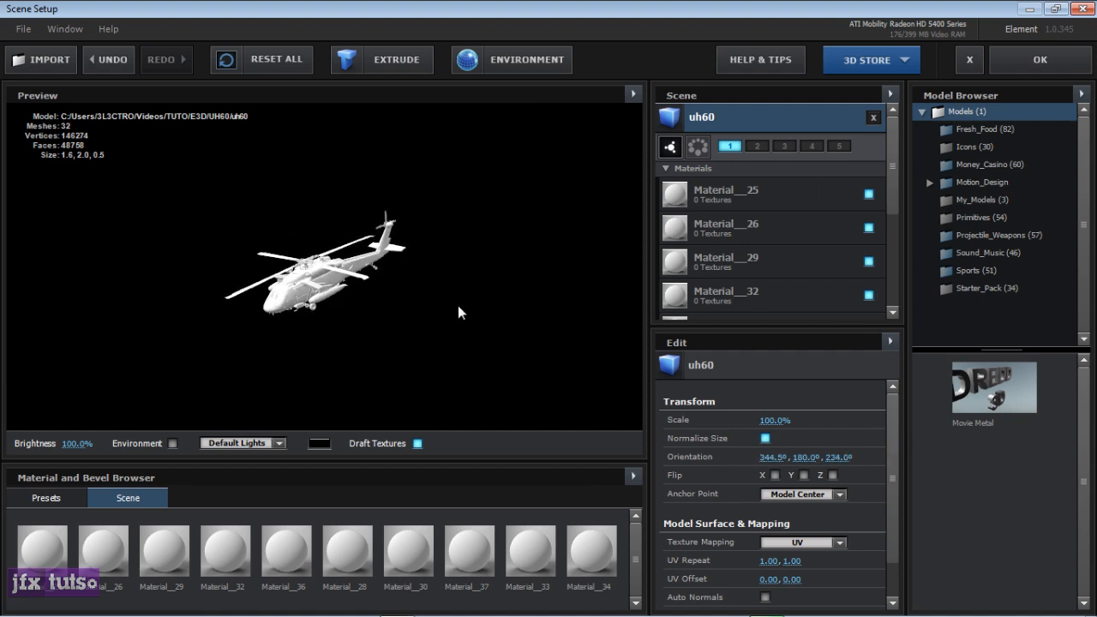
Step: Enlarge the scene's material list and check which helicopter parts Material__25 covers by muting and restoring it
scroll(293, 313, up, 5)
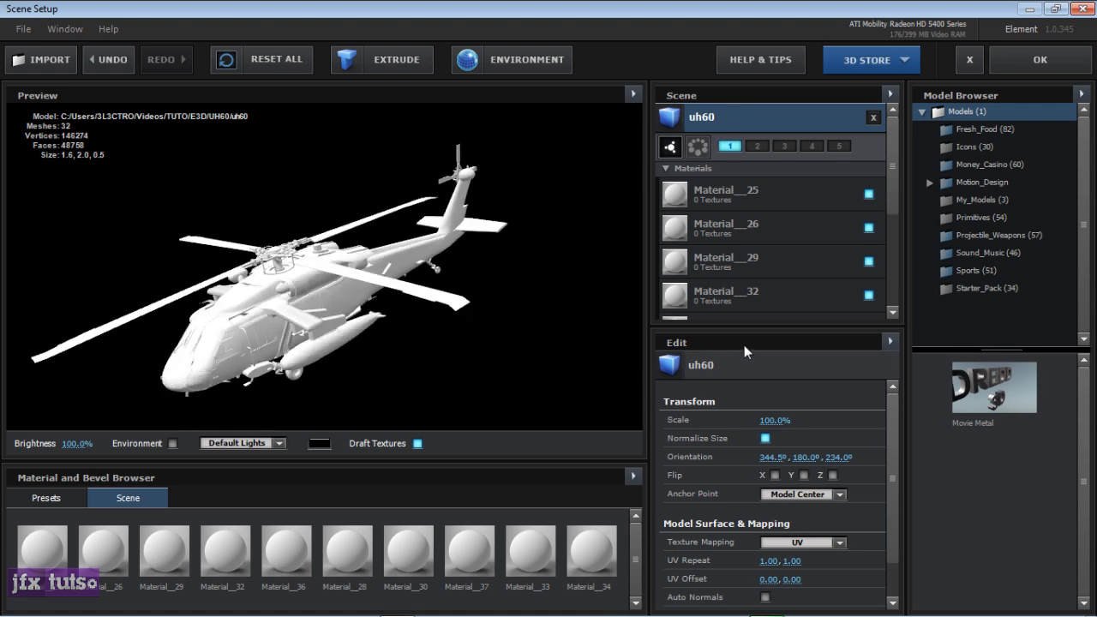
drag(754, 326, 754, 422)
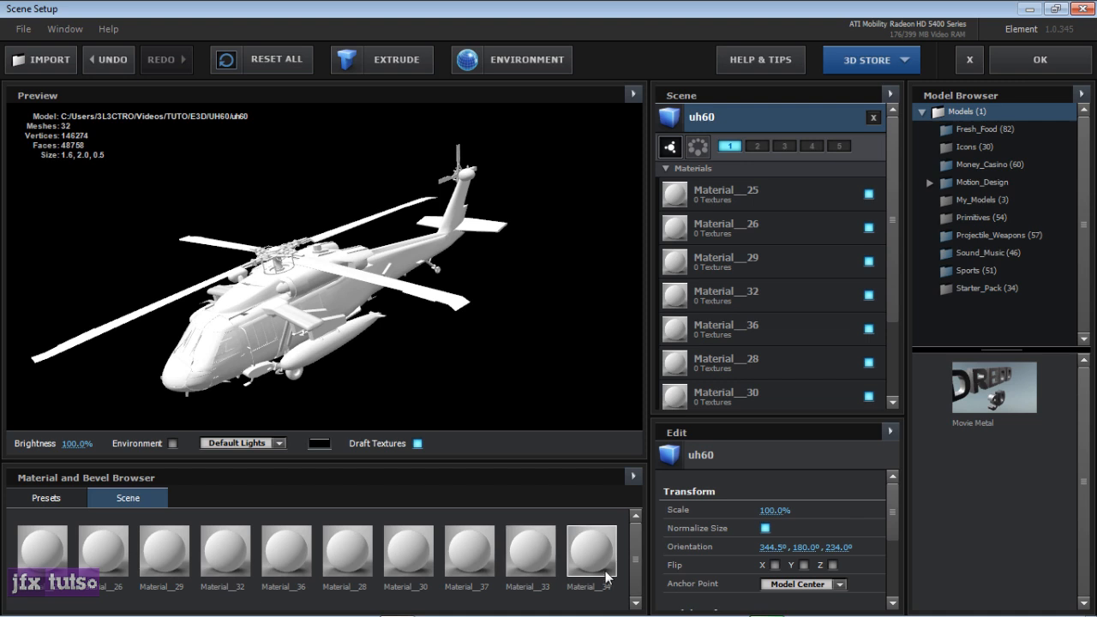
click(868, 195)
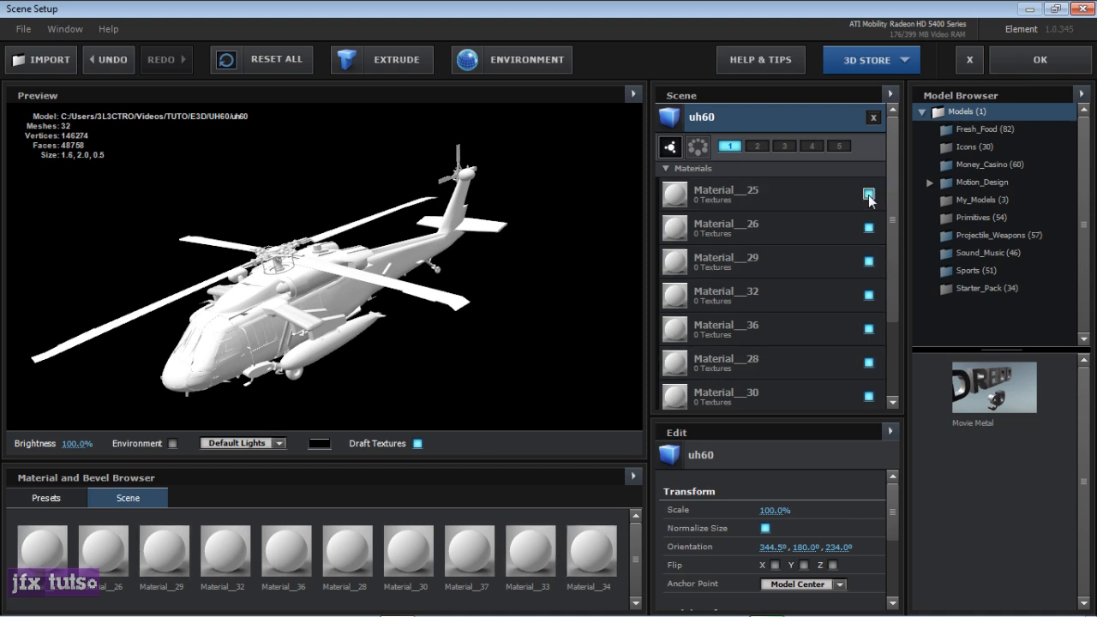
click(868, 195)
click(868, 194)
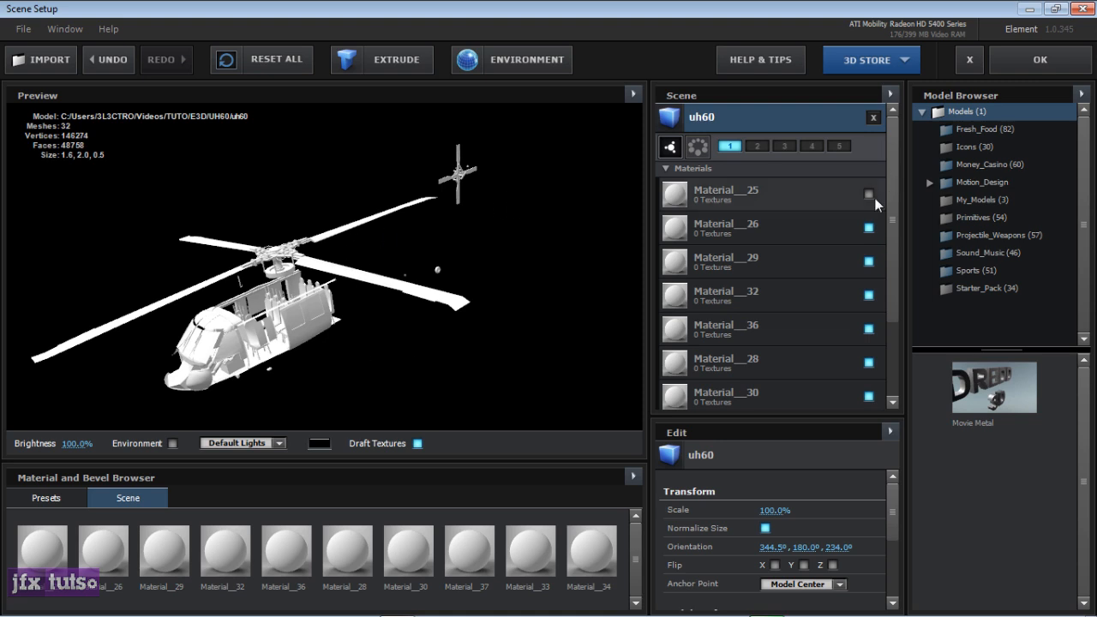
click(867, 194)
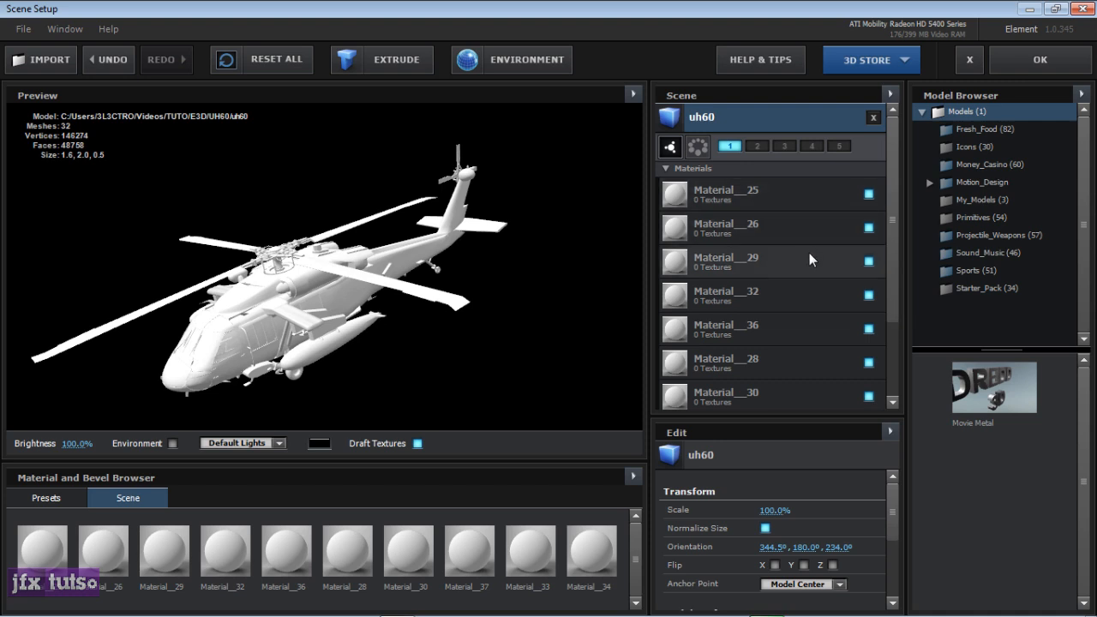
Step: Mute Material__29 and inspect the rotor area of the helicopter with that surface switched off
click(868, 261)
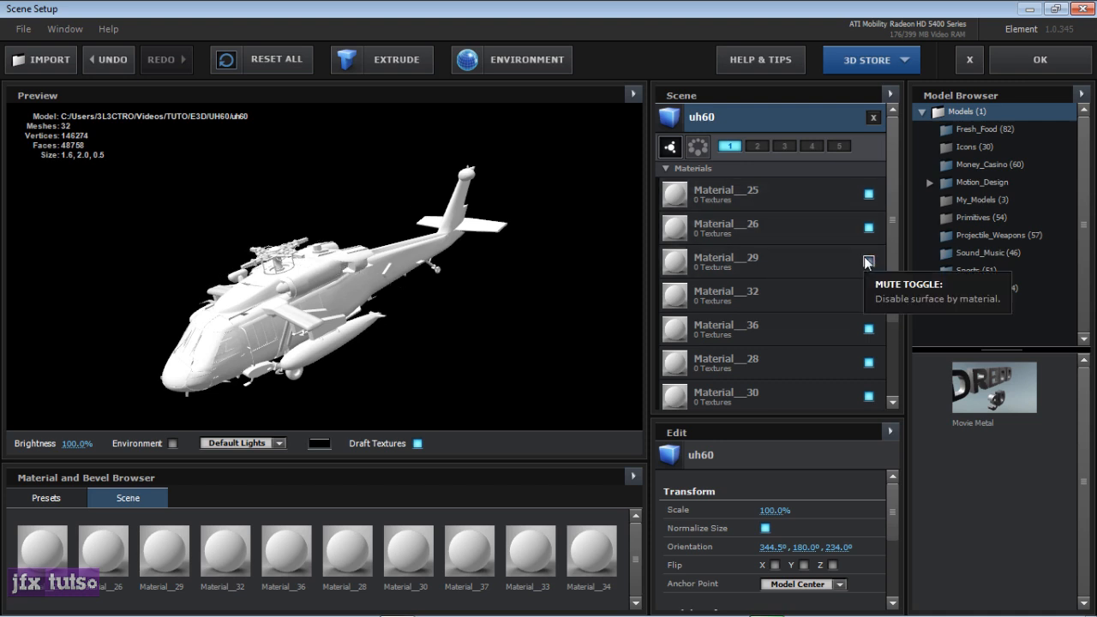
click(868, 261)
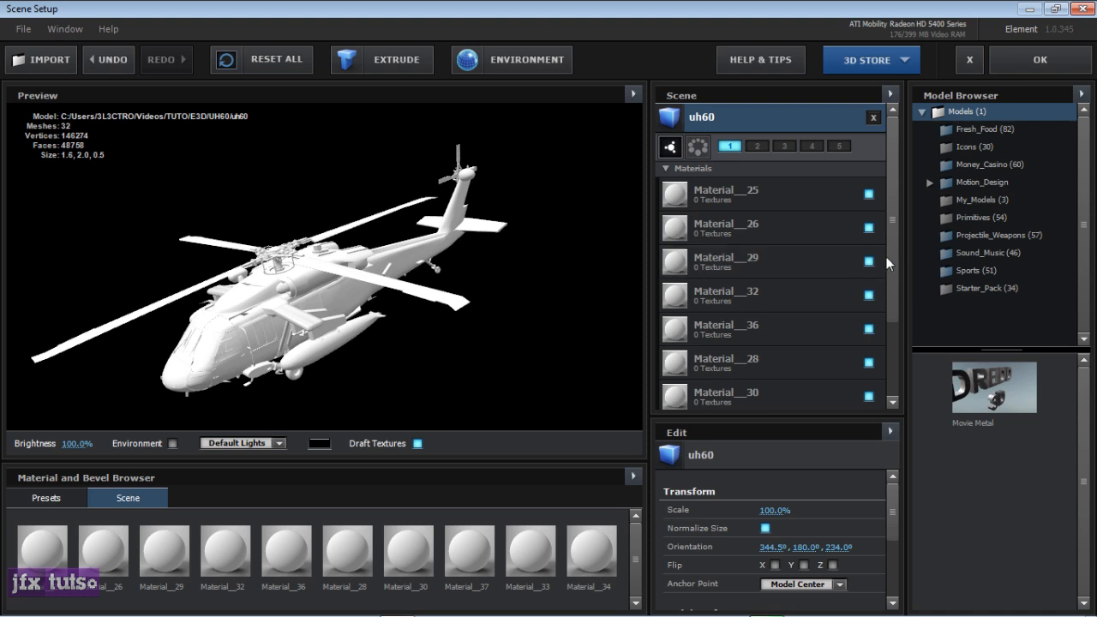
scroll(874, 282, down, 3)
scroll(882, 283, up, 3)
click(868, 262)
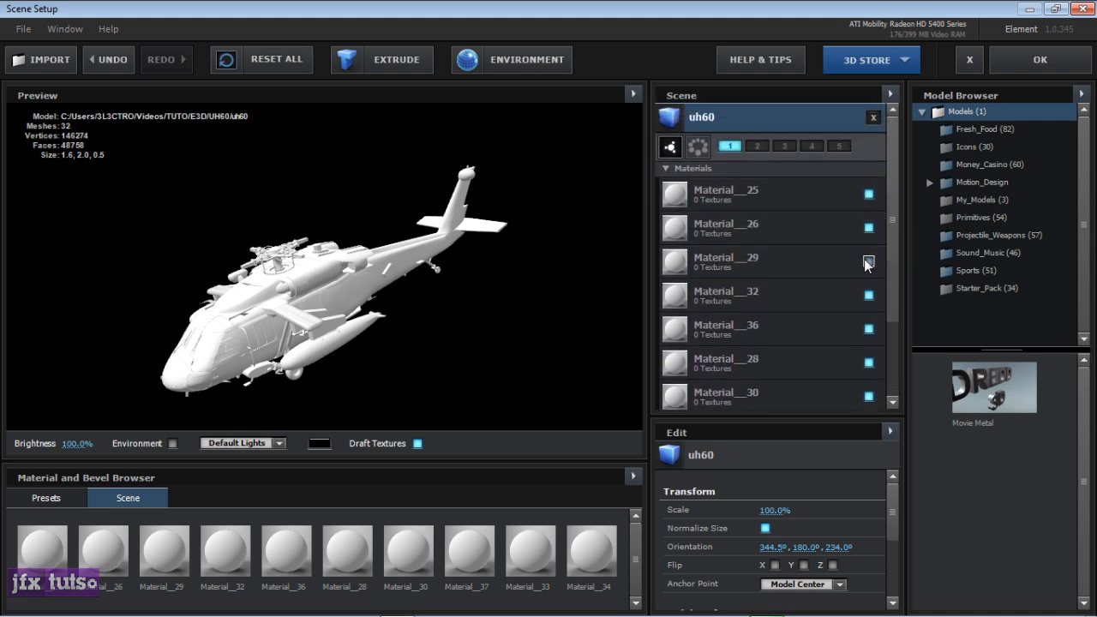
click(868, 262)
click(868, 262)
scroll(281, 271, up, 4)
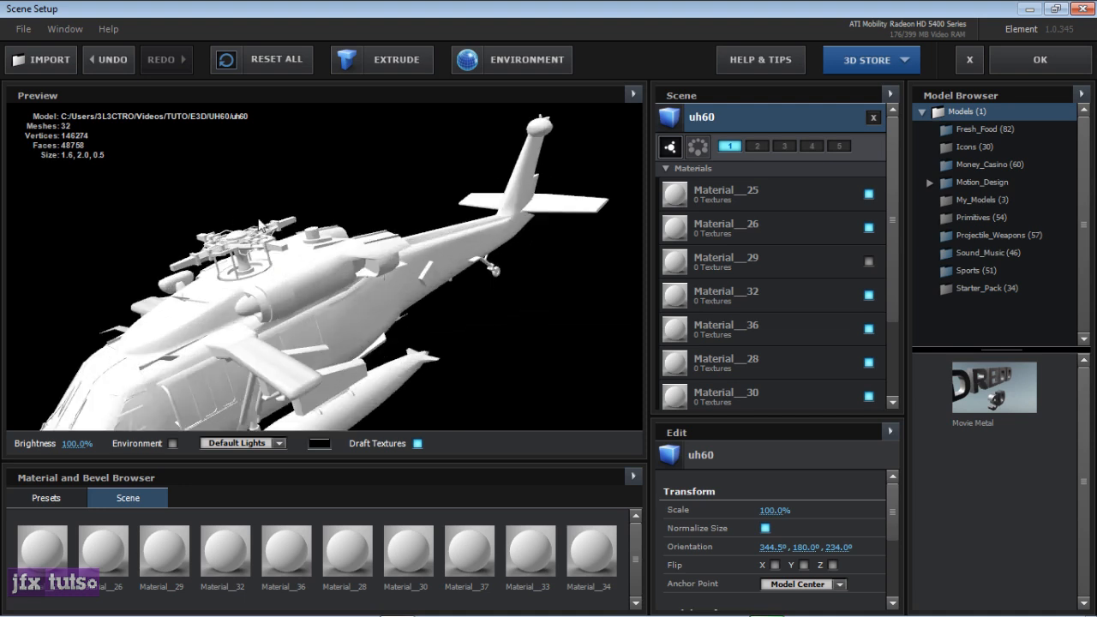
scroll(230, 260, down, 3)
scroll(230, 259, up, 3)
scroll(283, 278, down, 3)
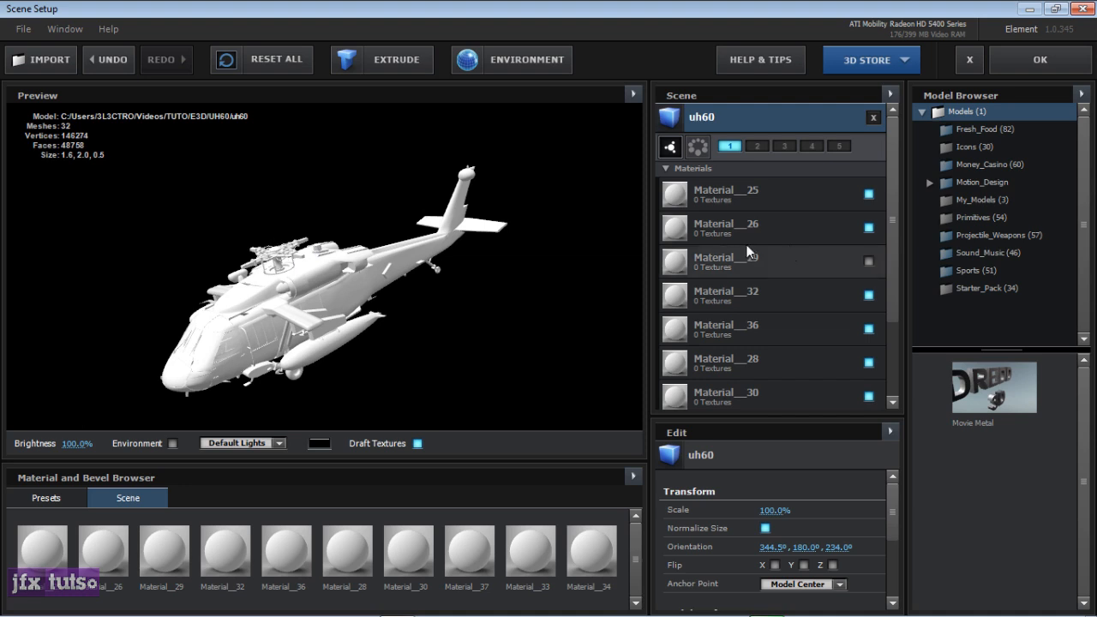
Step: Mute and restore Material__26 and Material__25 one after the other to identify their surfaces on the helicopter
click(868, 227)
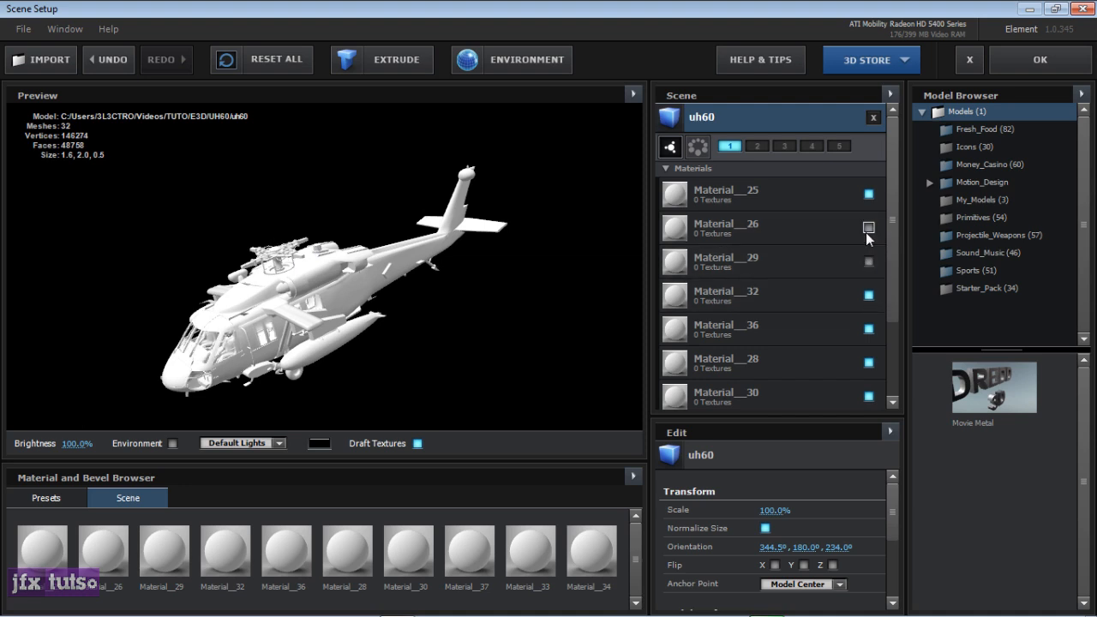
click(867, 227)
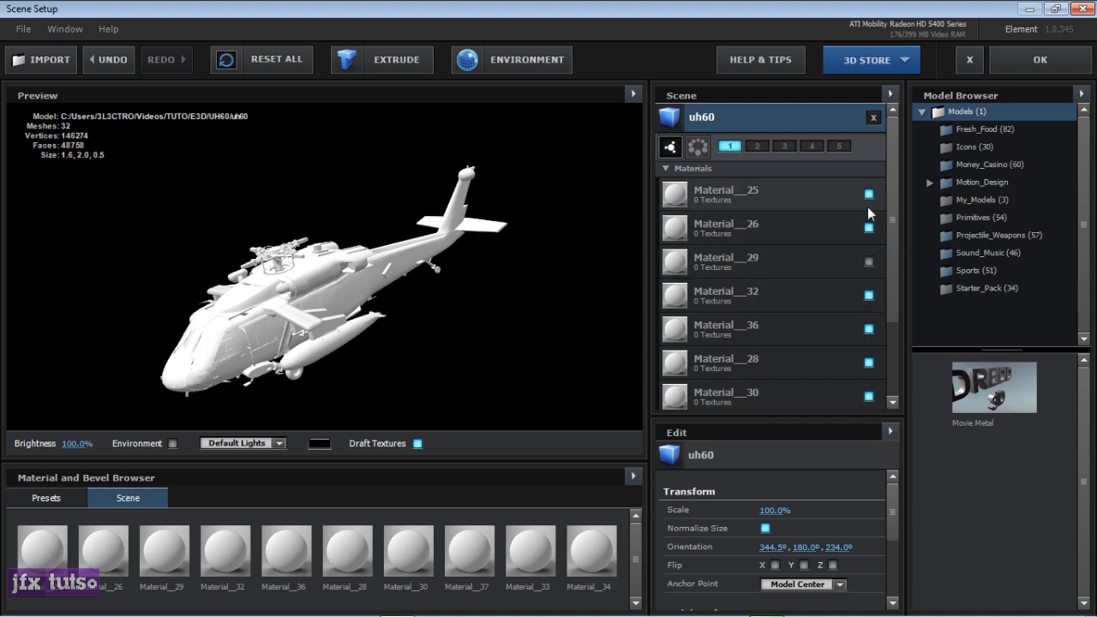
click(868, 194)
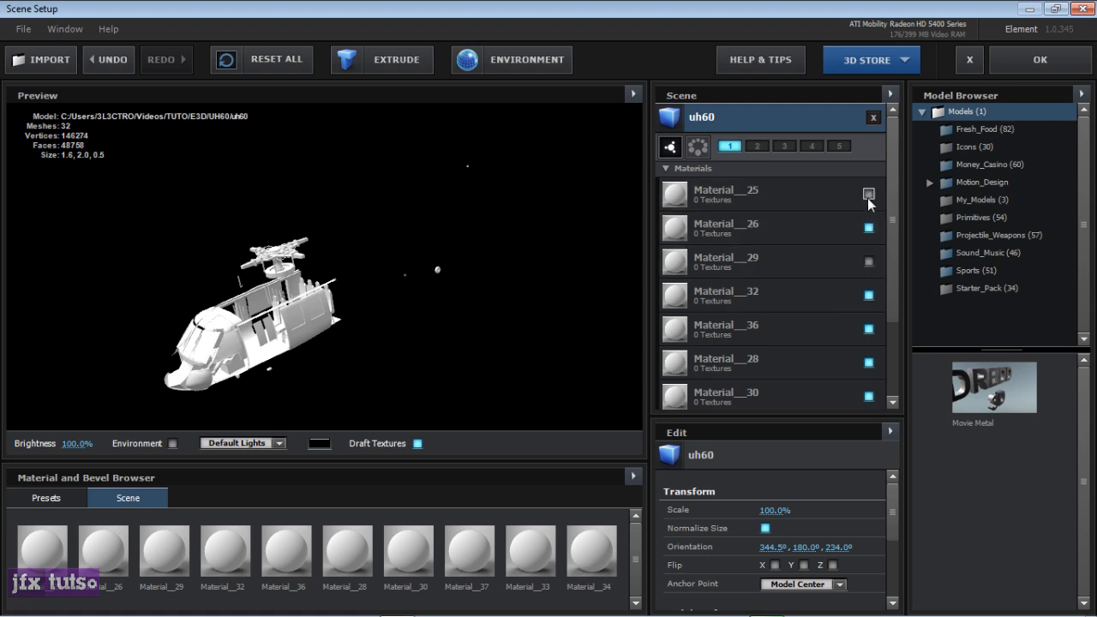
click(868, 193)
Step: Check which parts Material__32 covers by muting and restoring it repeatedly, and turn Material__29 back on
click(868, 294)
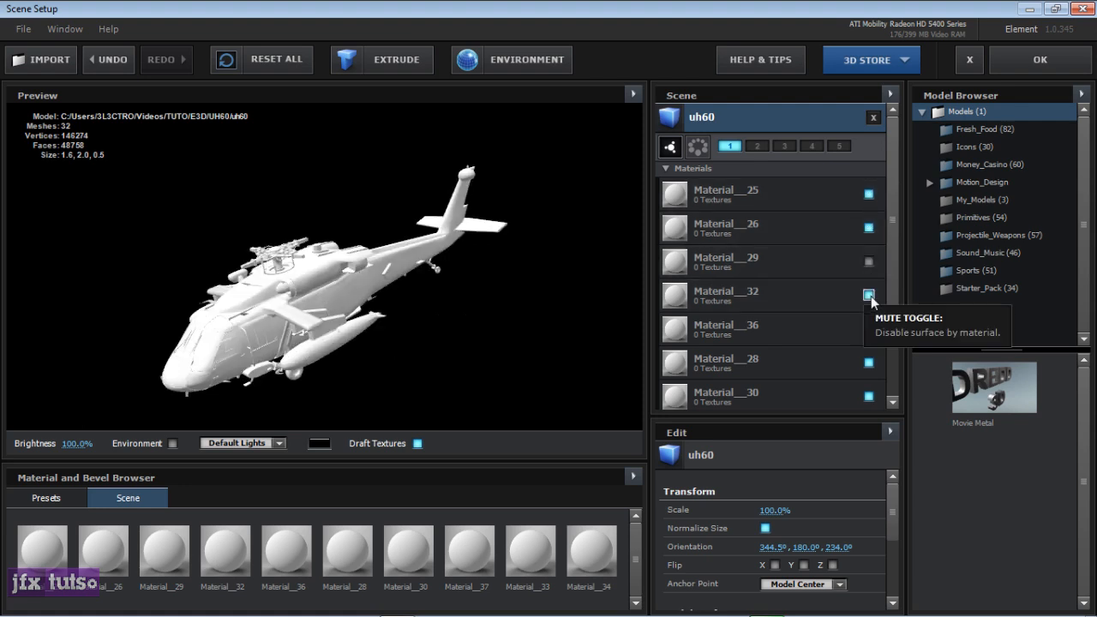
click(868, 294)
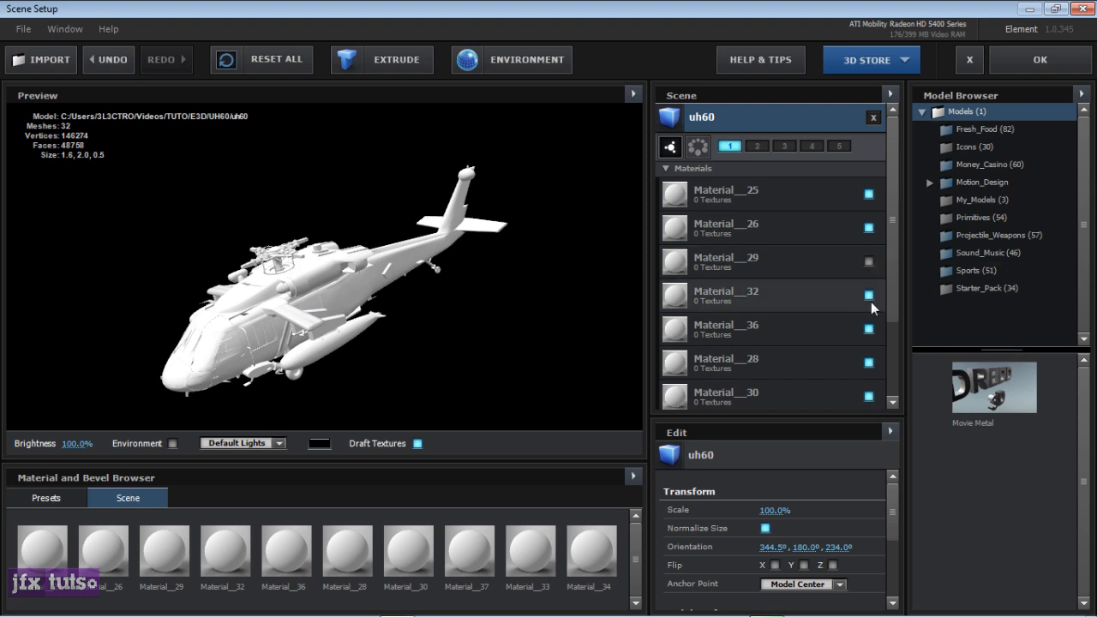
click(869, 296)
click(868, 295)
click(868, 295)
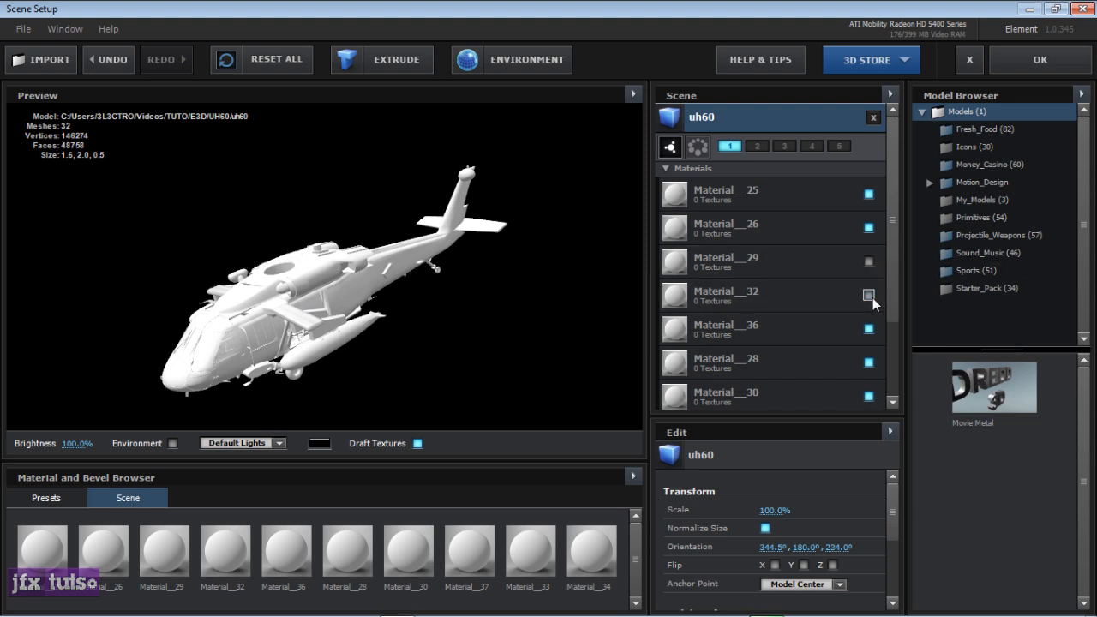
click(868, 295)
click(868, 295)
click(868, 295)
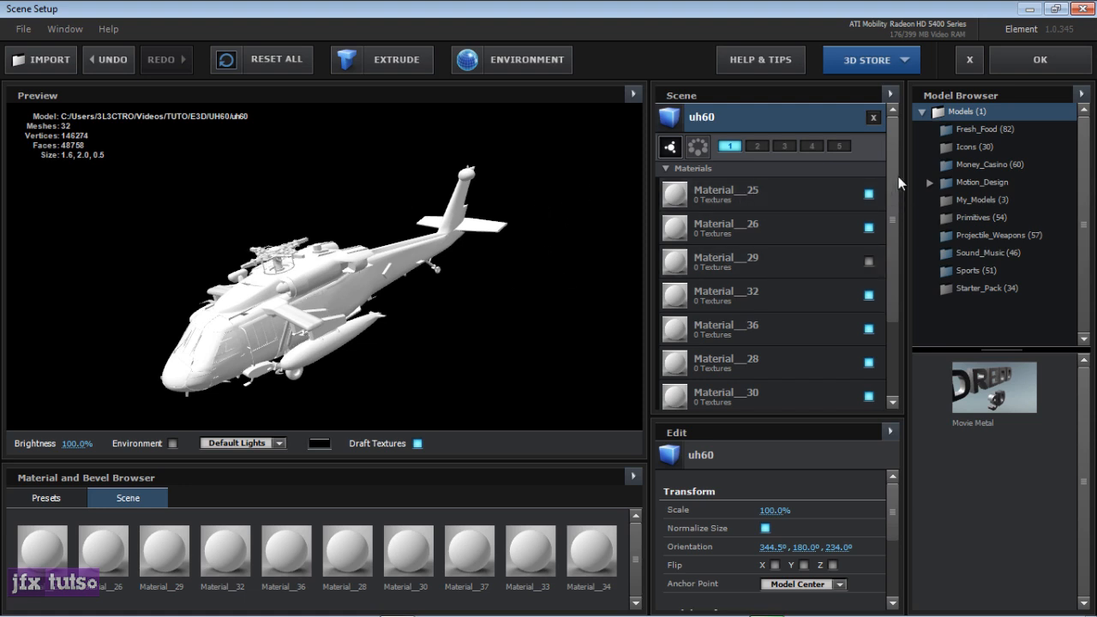
scroll(898, 175, down, 2)
scroll(889, 160, up, 2)
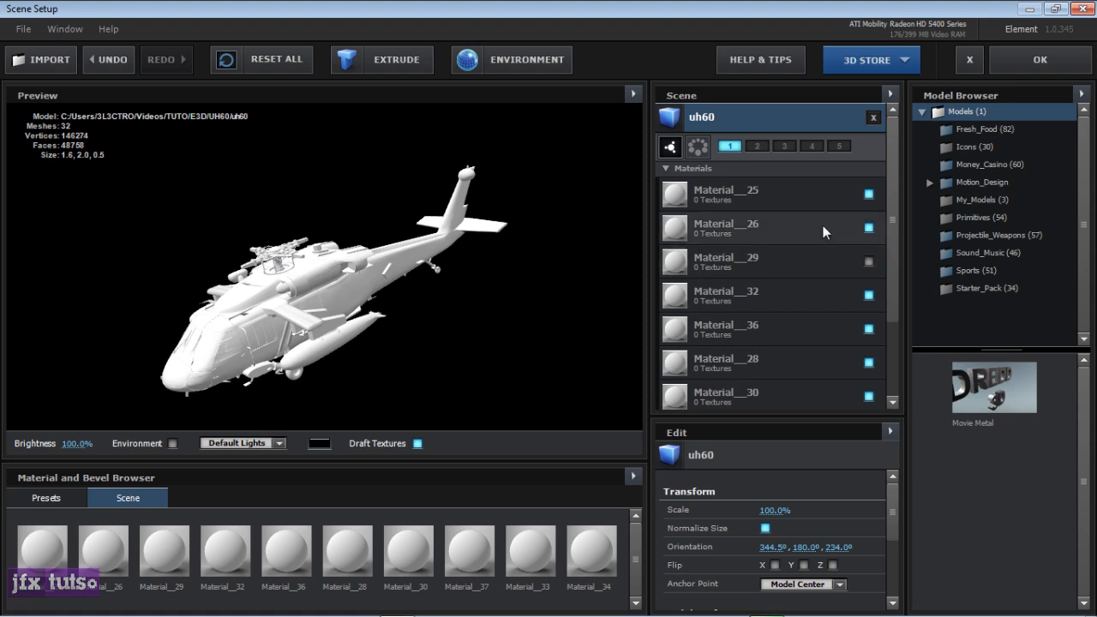
click(868, 261)
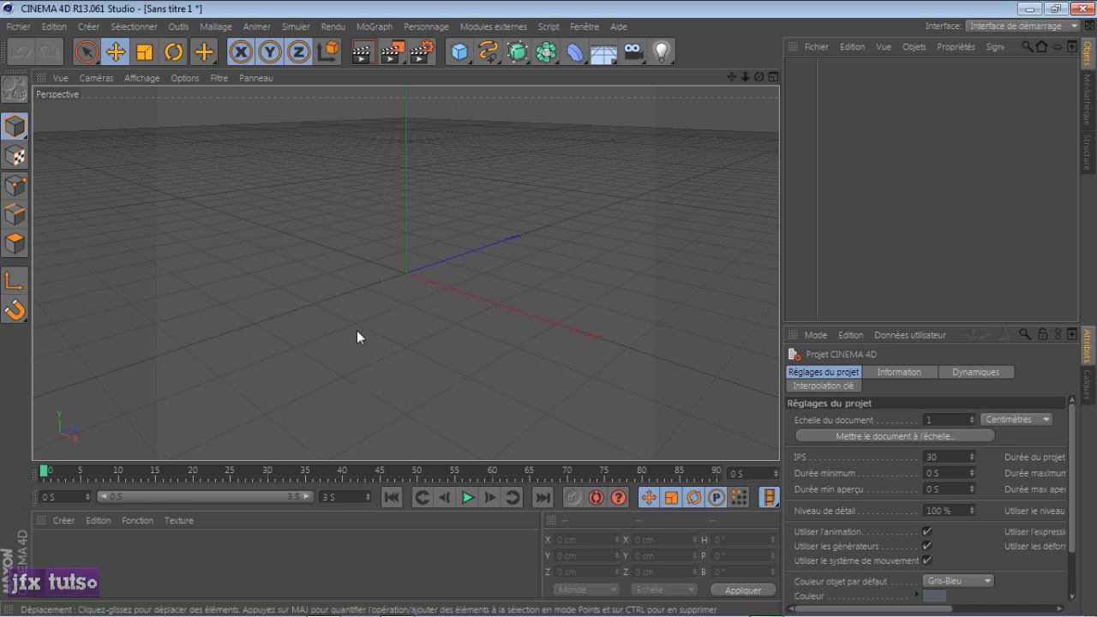
Step: In CINEMA 4D, open uh60.obj from the UH60 folder with Wavefront import scale factor 1 cm and normals imported
click(19, 30)
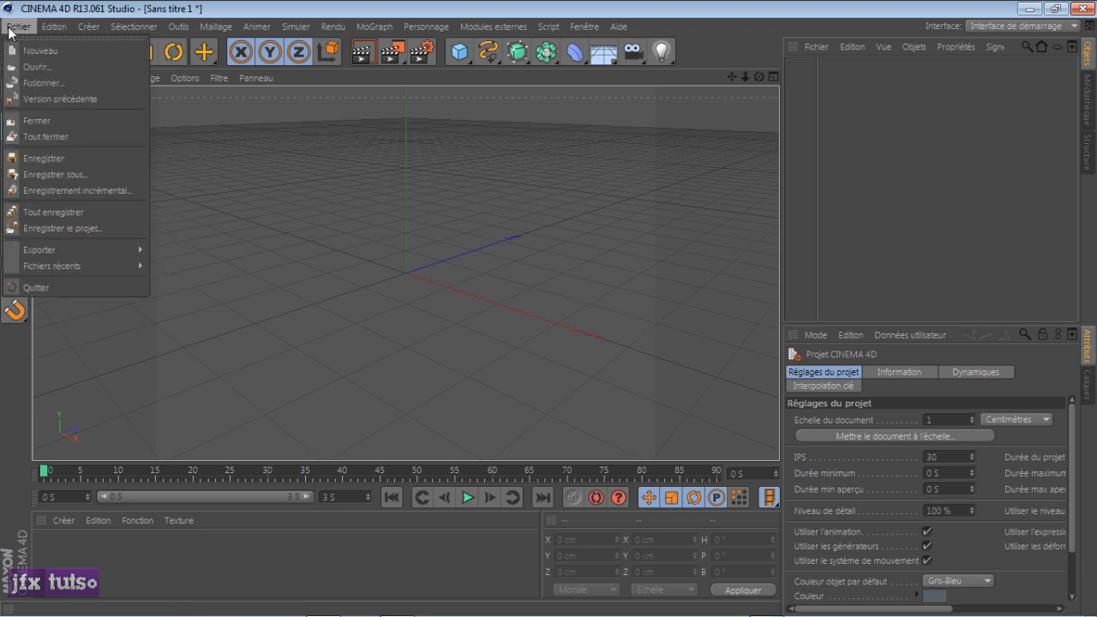
click(36, 67)
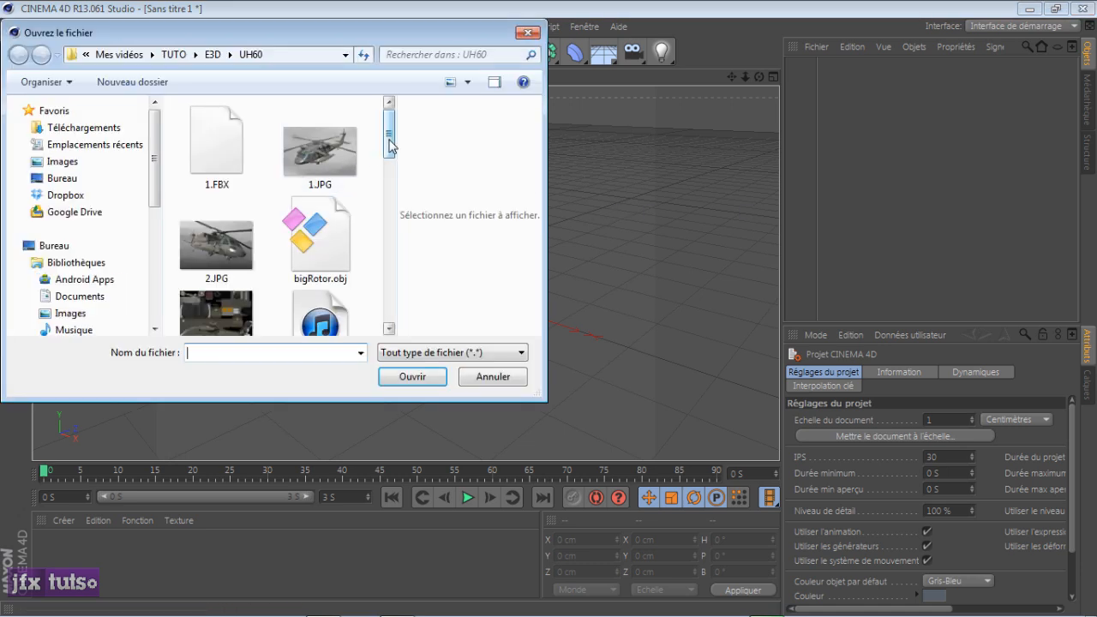
drag(390, 144, 385, 299)
click(337, 214)
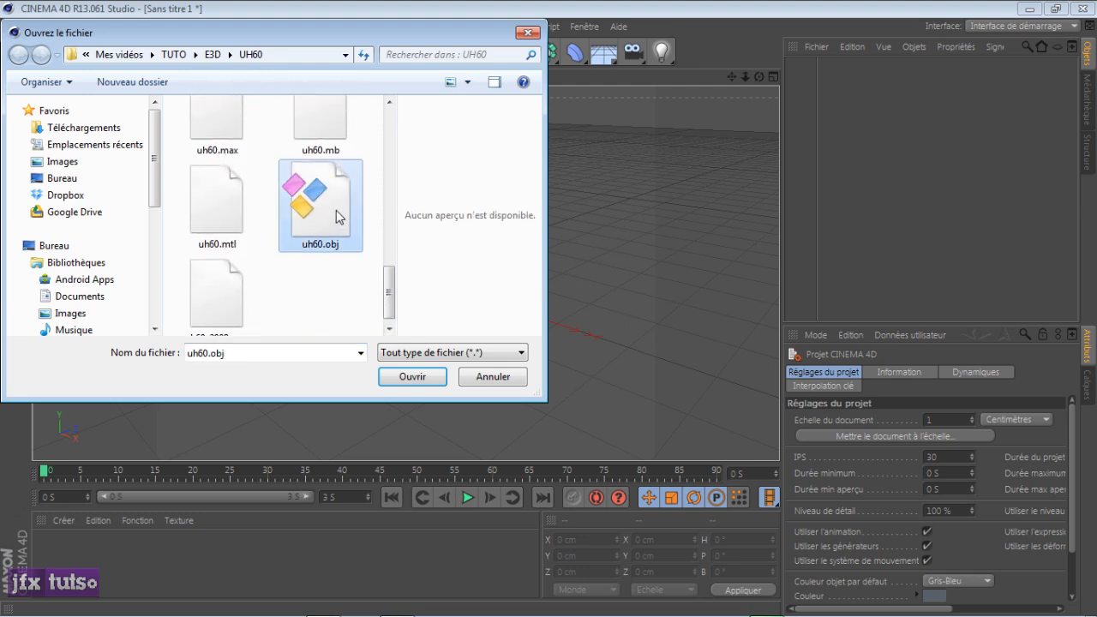
click(406, 378)
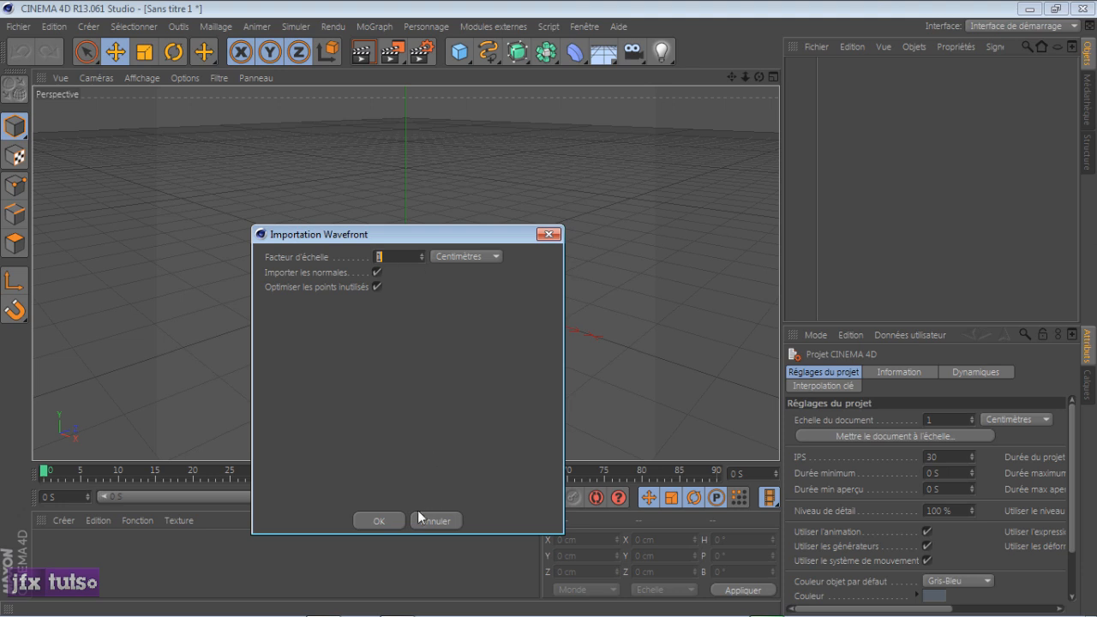
click(379, 520)
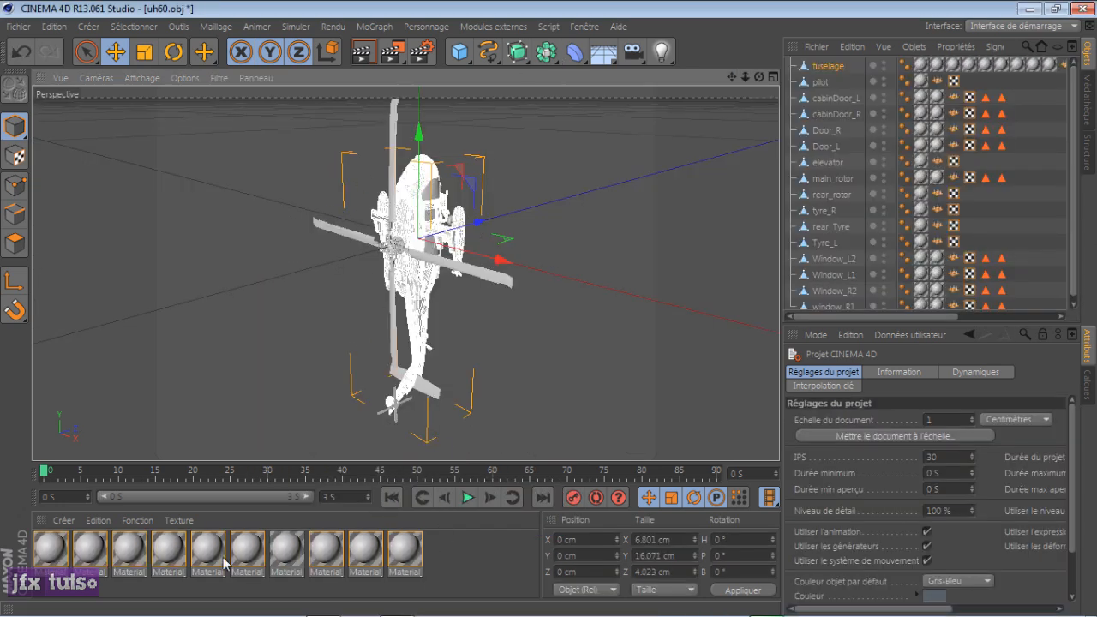
click(599, 308)
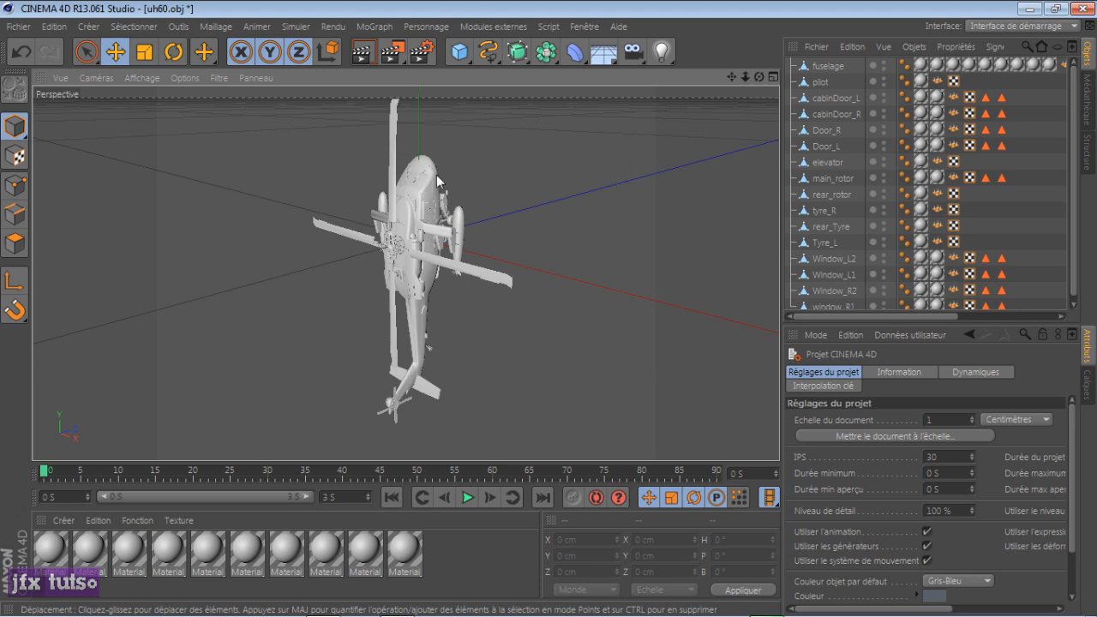
drag(758, 77, 836, 129)
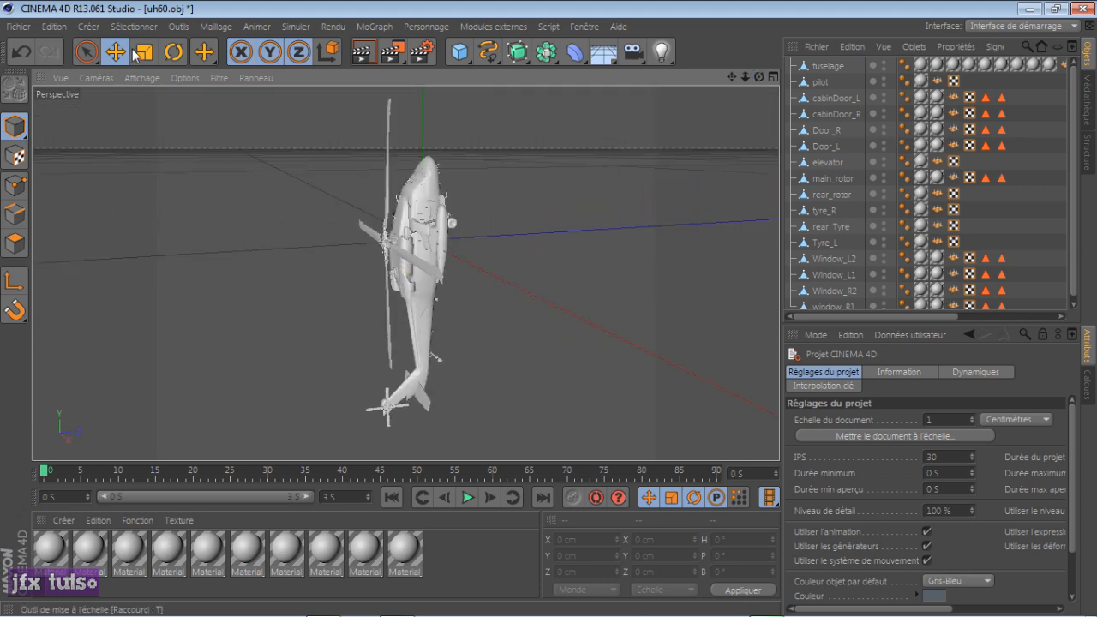
click(174, 53)
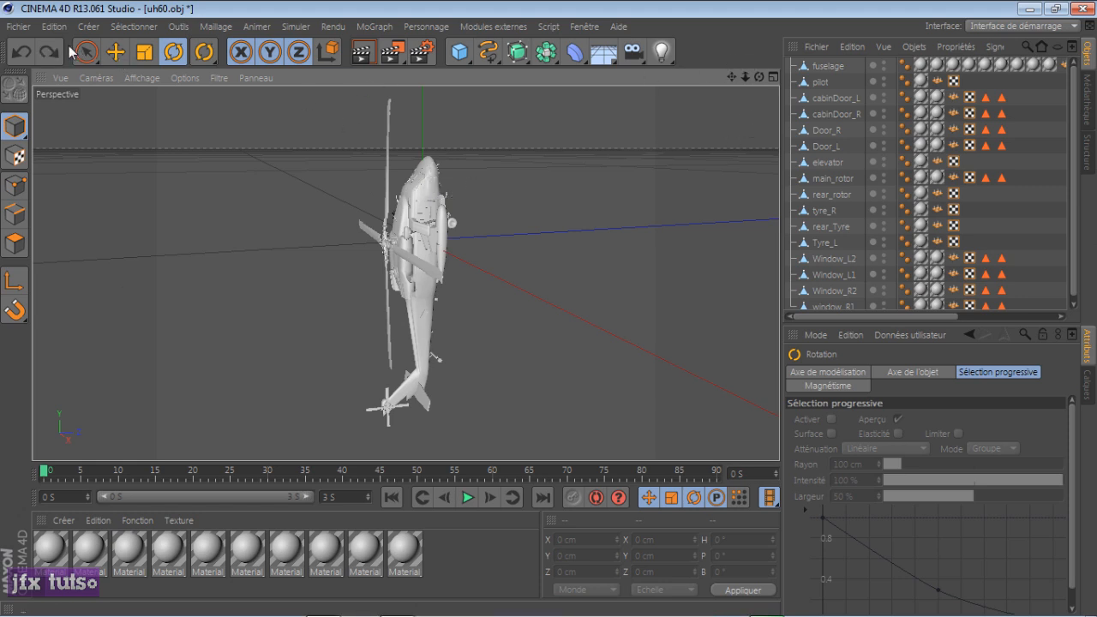
click(116, 51)
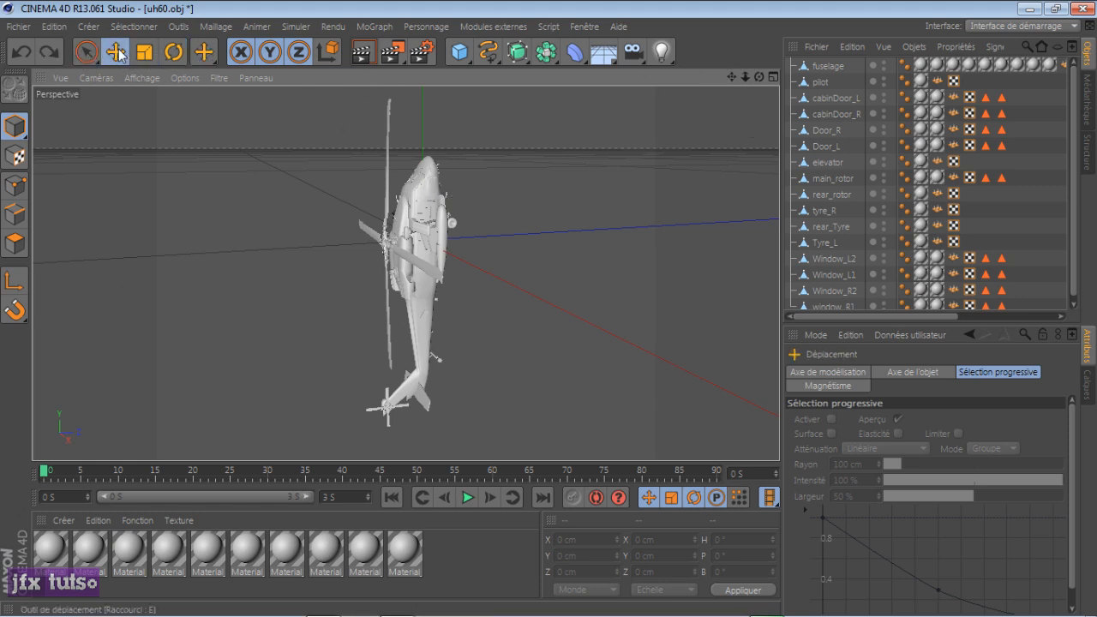
Step: Examine the helicopter's separate objects by selecting fuselage, pilot, cabinDoor_L, main_rotor and rear_rotor in turn, and finally fuselage again
click(822, 67)
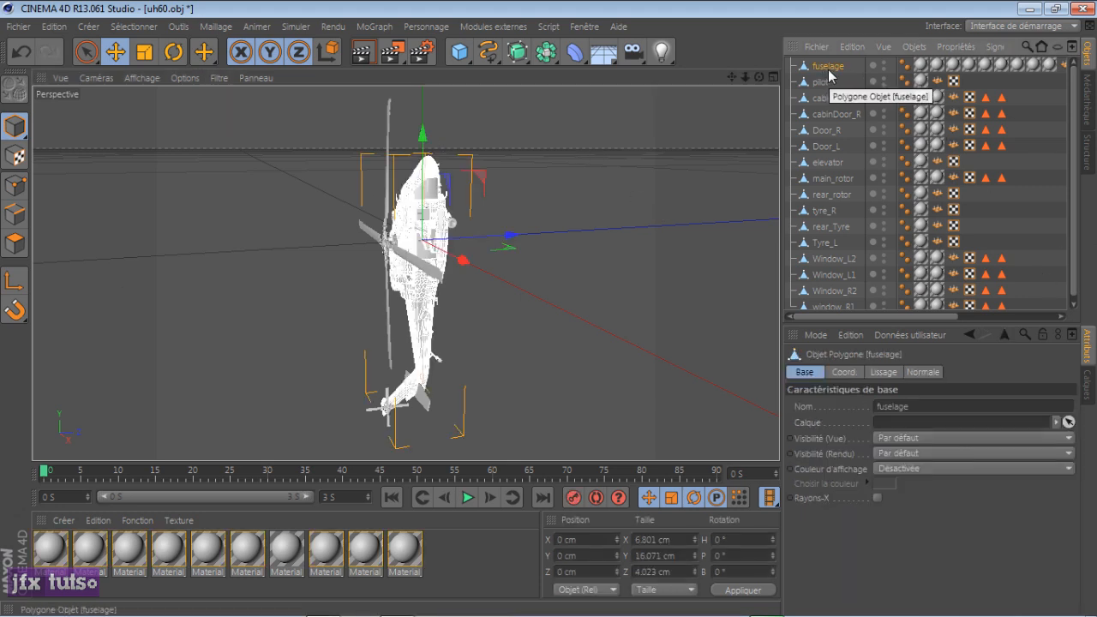
click(824, 83)
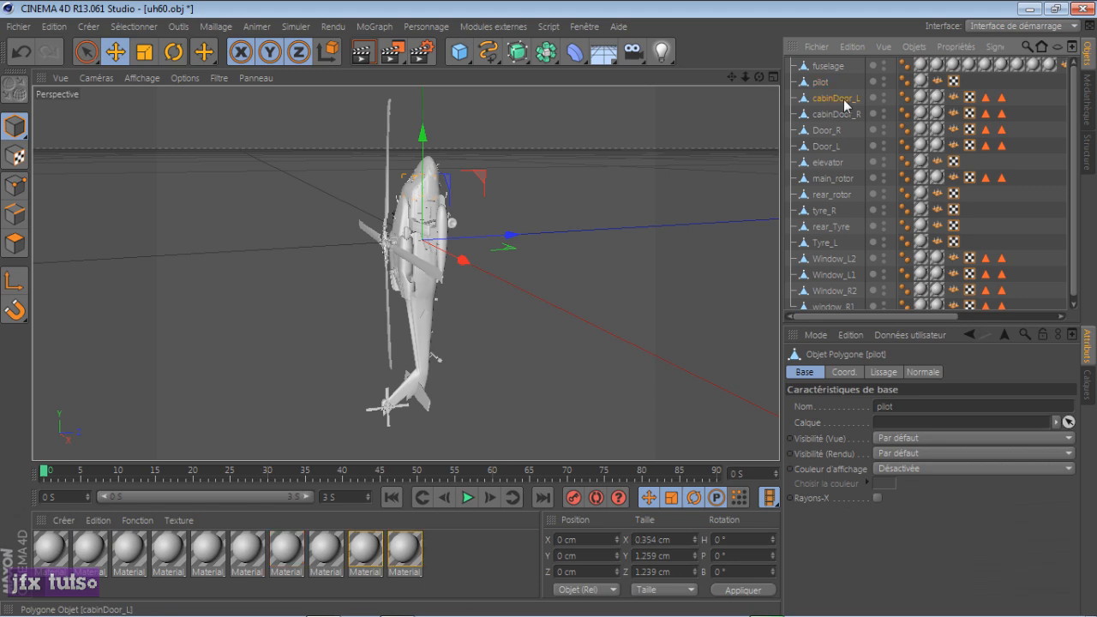
click(838, 99)
scroll(840, 223, down, 1)
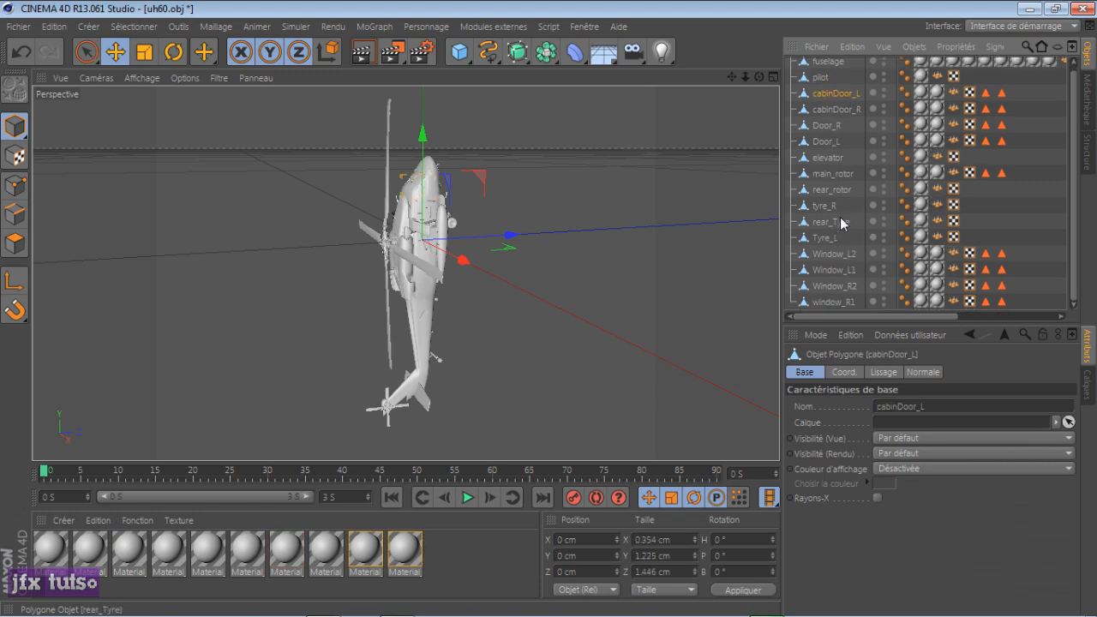
click(836, 174)
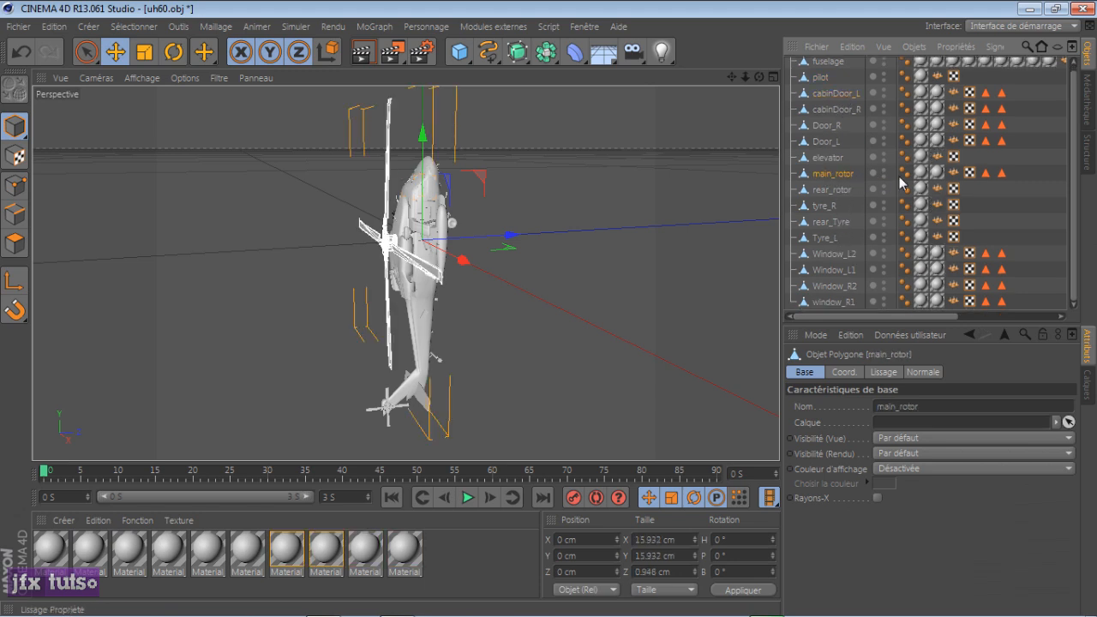
click(836, 189)
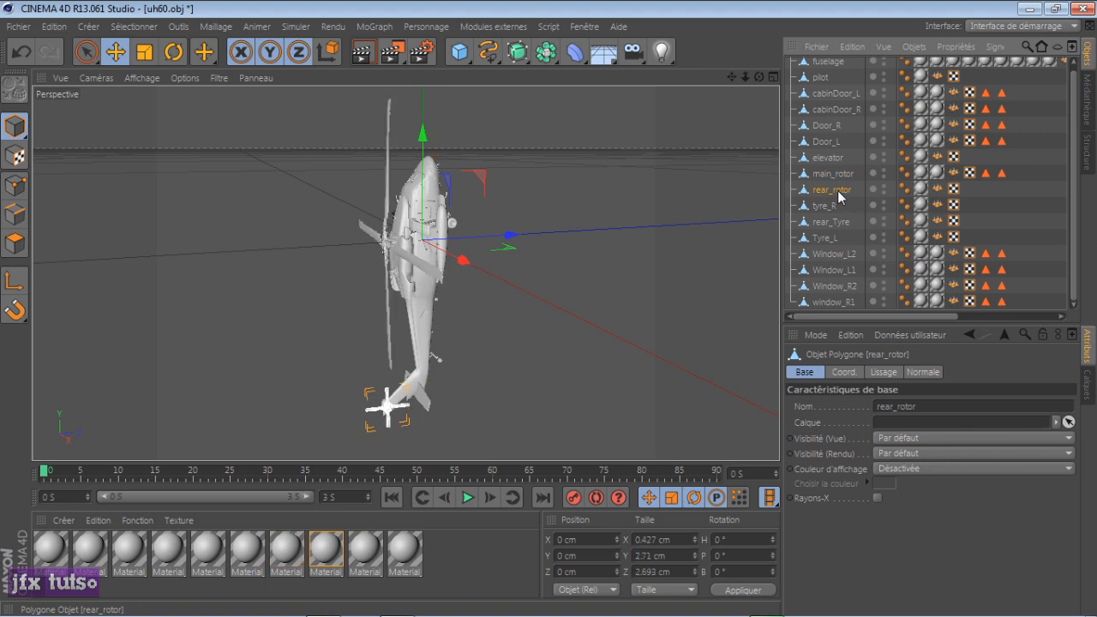
click(830, 61)
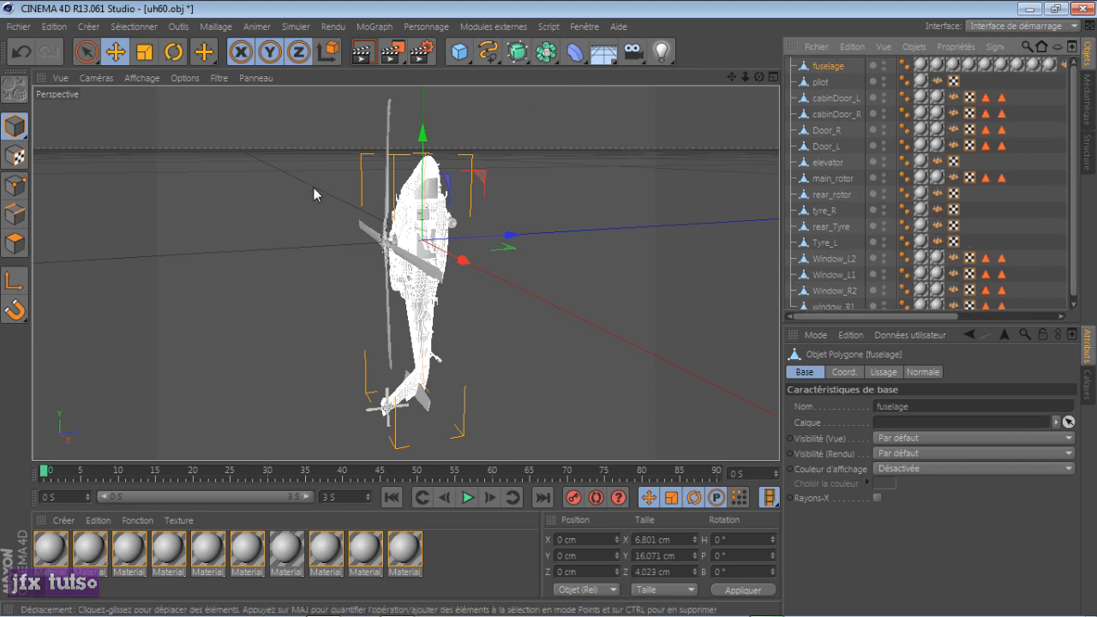
scroll(448, 223, up, 5)
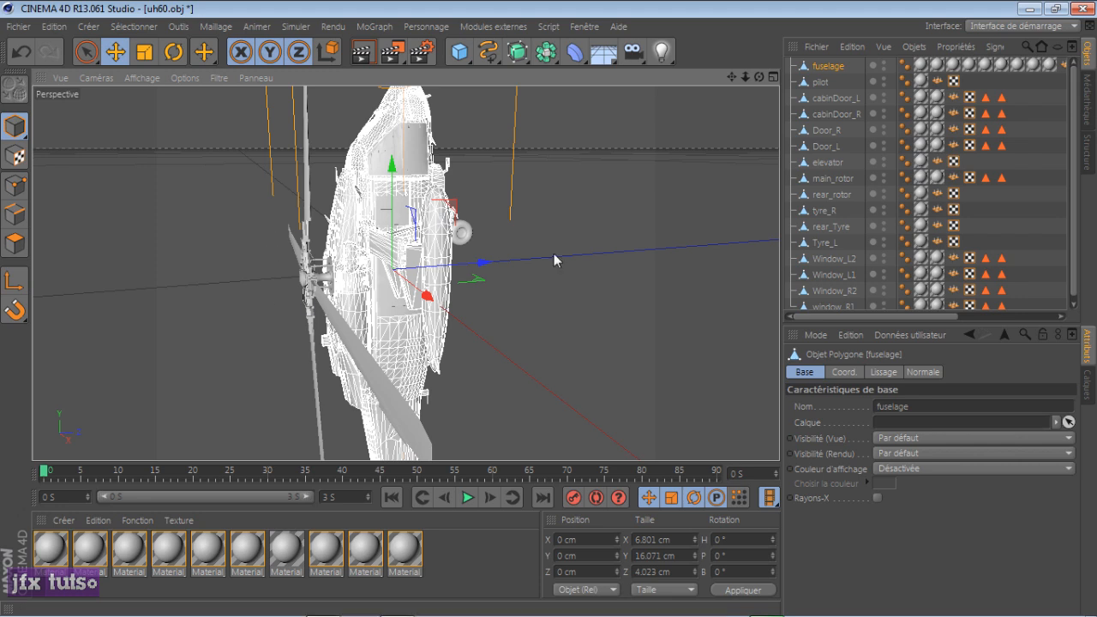
Step: Delete the helicopter's fuselage and tyre_R objects together
click(455, 232)
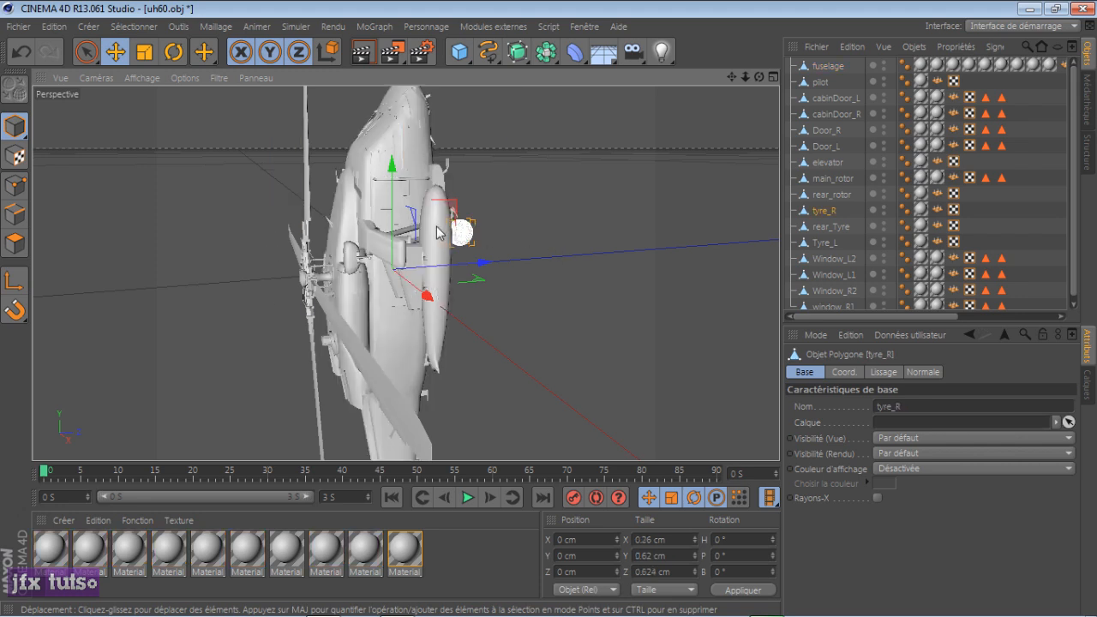
shift+click(430, 229)
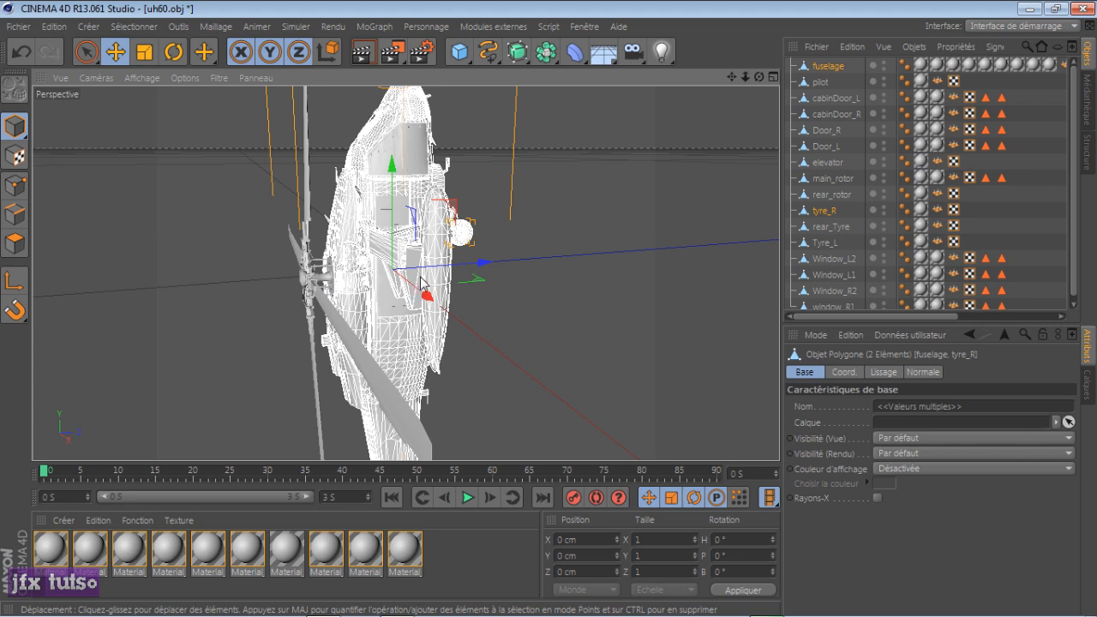
key(Delete)
Step: Select the four window objects, Tyre_L, elevator, Door_L, Door_R, both cabin doors and pilot, and delete them
click(417, 216)
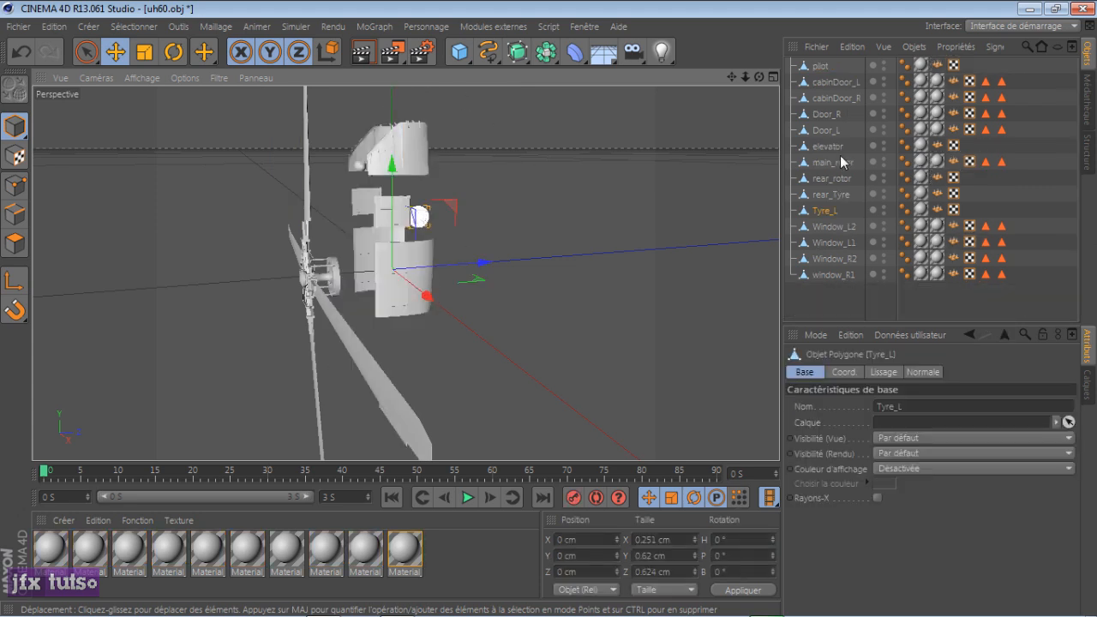
click(843, 225)
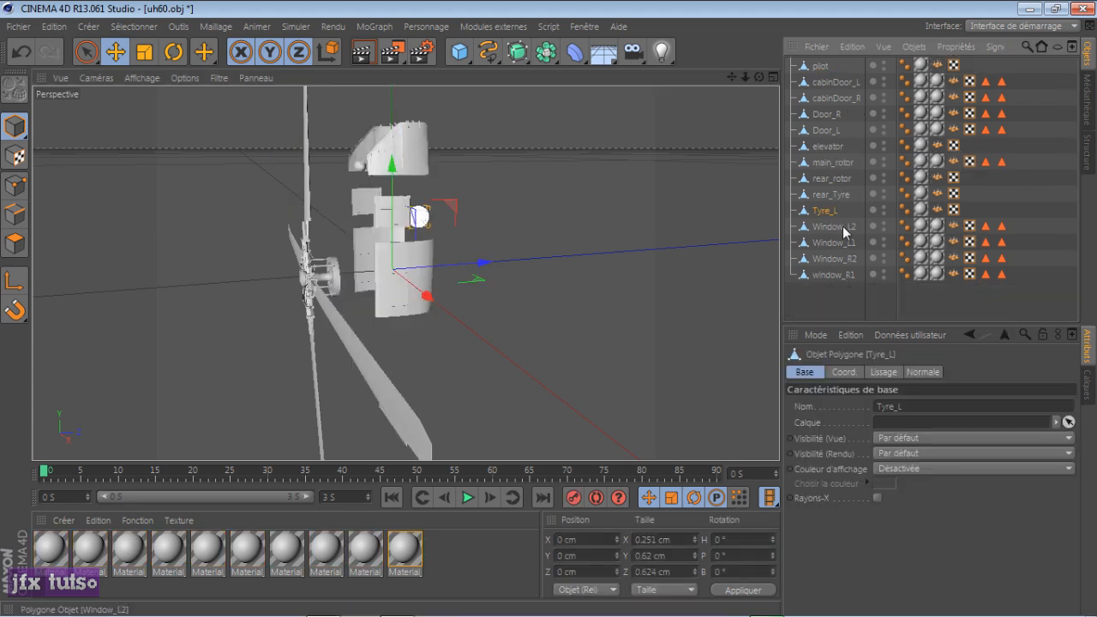
shift+click(849, 275)
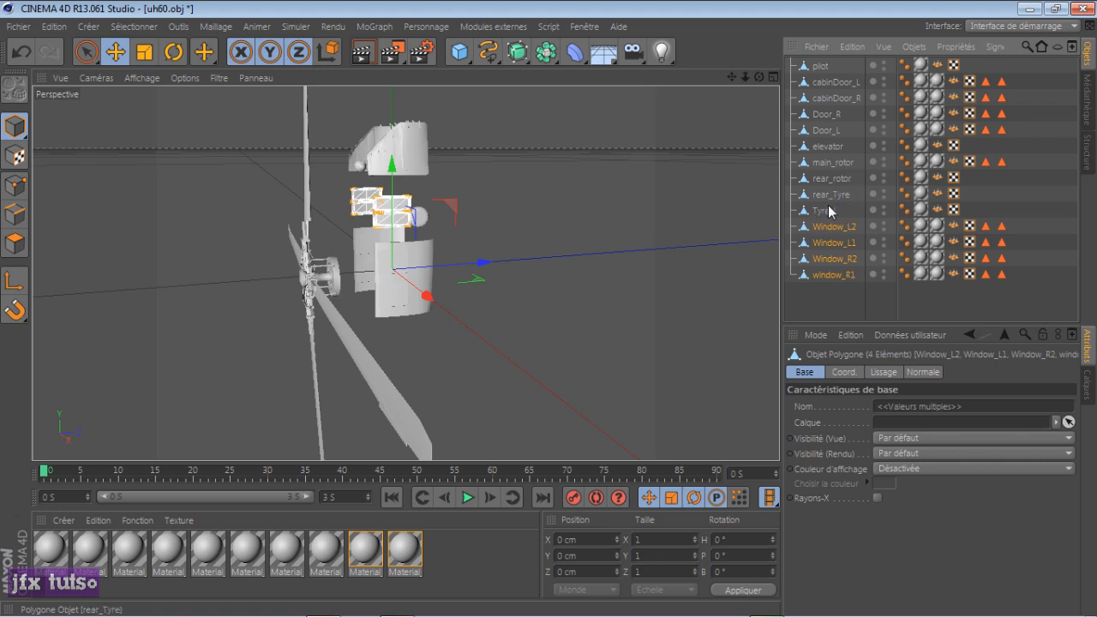
ctrl+click(826, 211)
ctrl+click(829, 147)
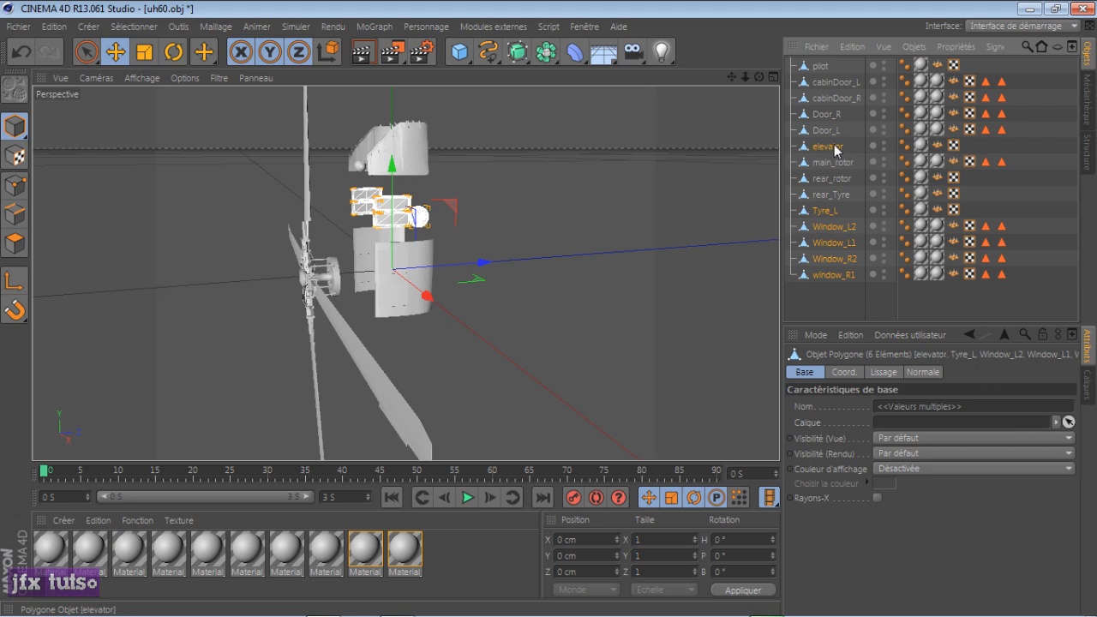
ctrl+click(831, 131)
ctrl+click(828, 147)
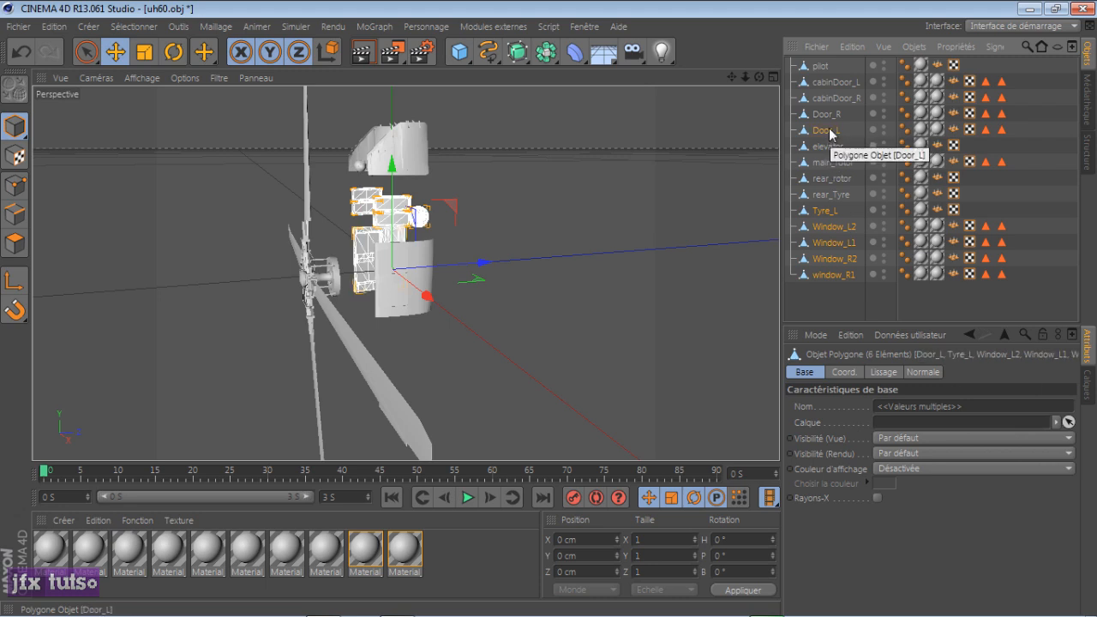
ctrl+click(829, 131)
ctrl+click(829, 131)
ctrl+click(829, 146)
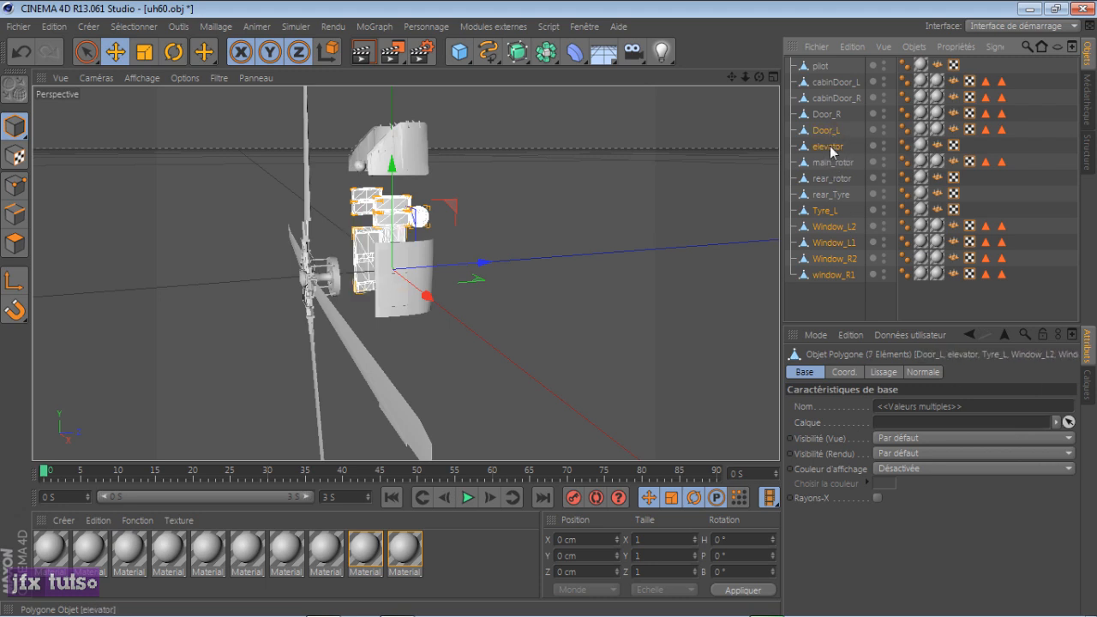
ctrl+click(827, 114)
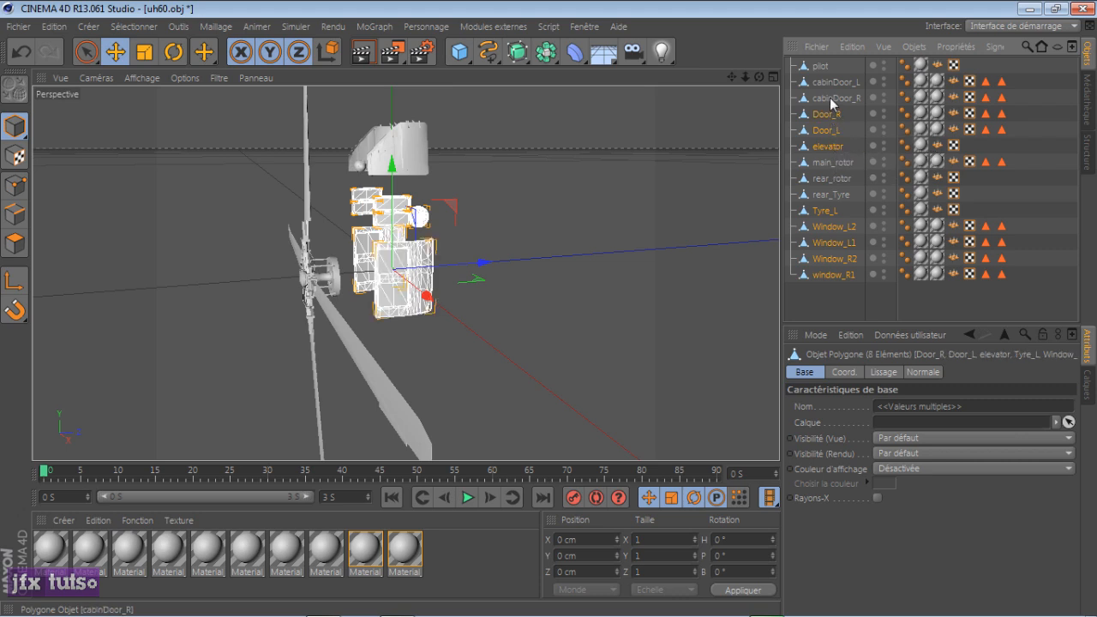
ctrl+click(827, 98)
ctrl+click(829, 83)
ctrl+click(821, 66)
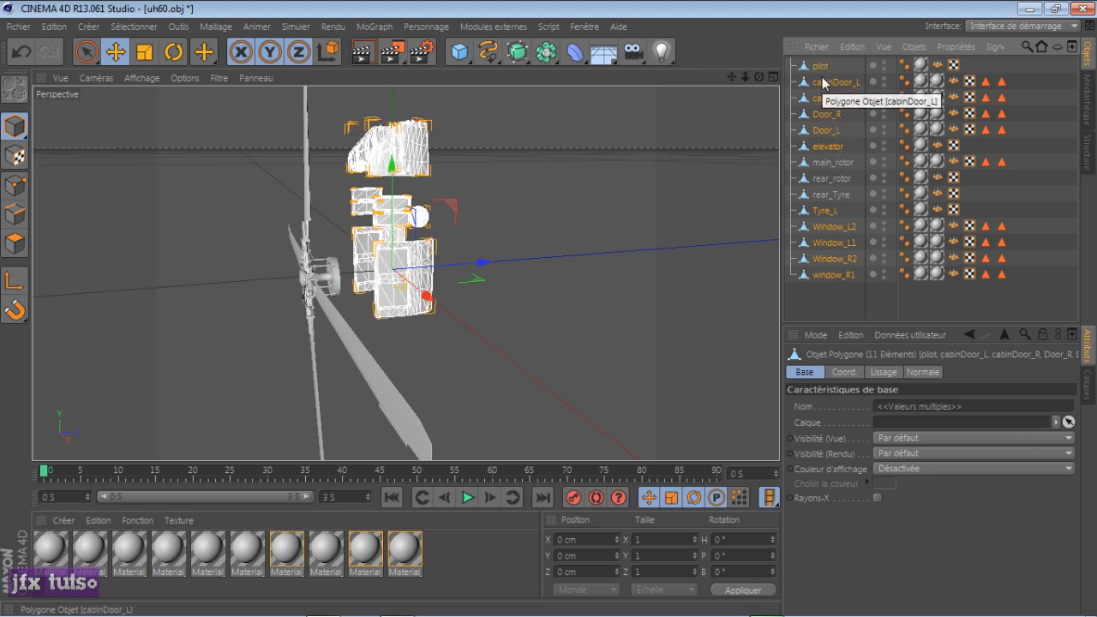
key(Delete)
Step: Delete the leftover rear_Tyre object below the rotors
scroll(328, 286, down, 3)
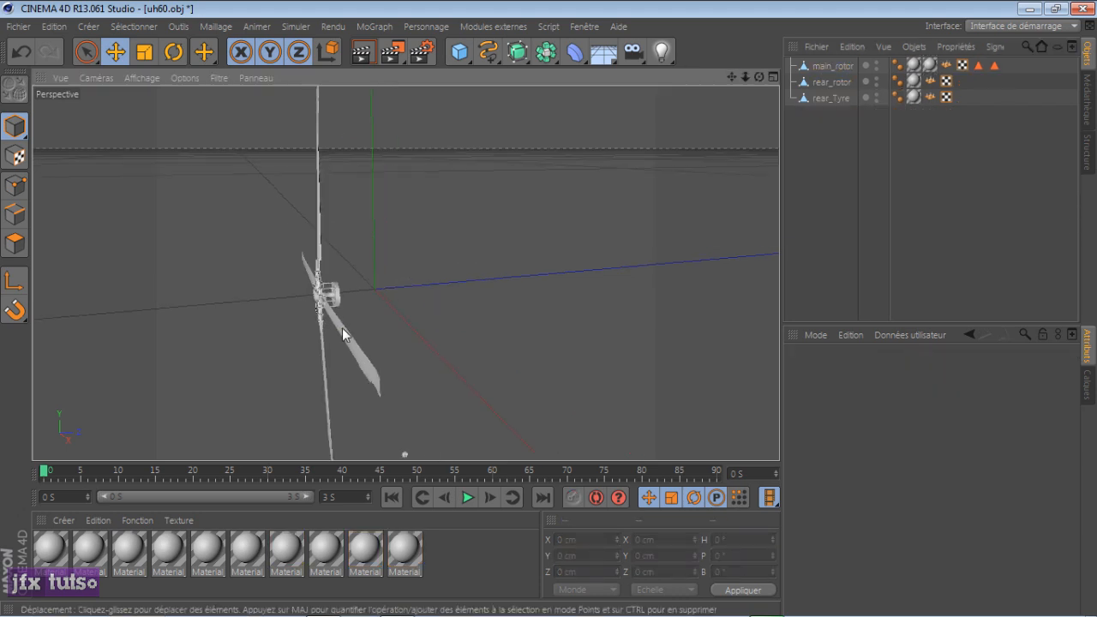
click(392, 419)
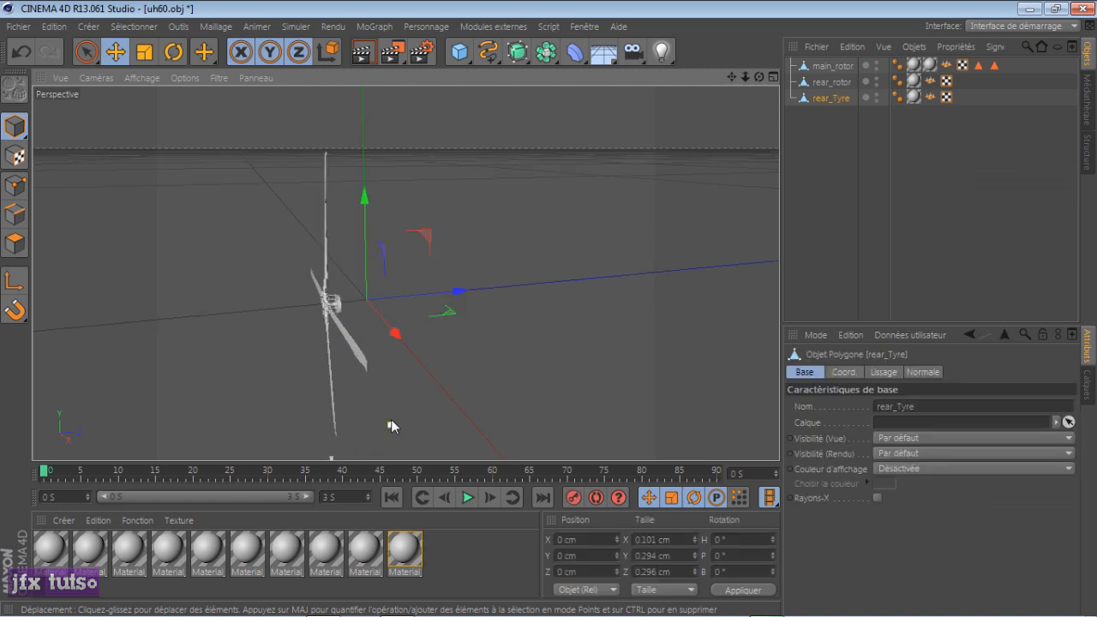
key(Delete)
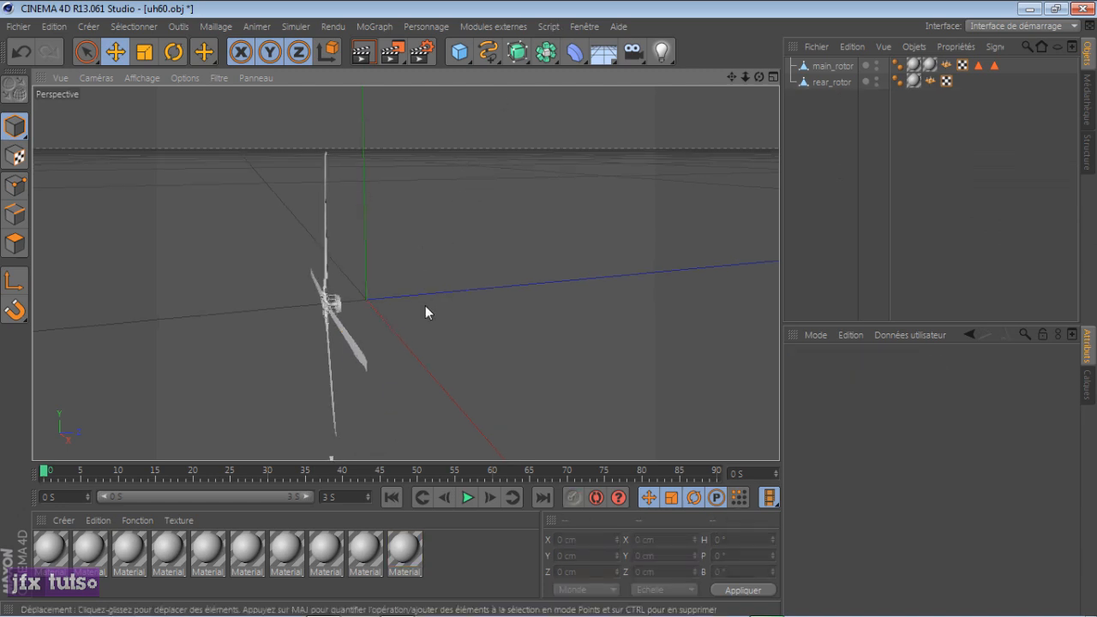
Step: Delete the rear_rotor object to isolate main_rotor
drag(758, 77, 405, 273)
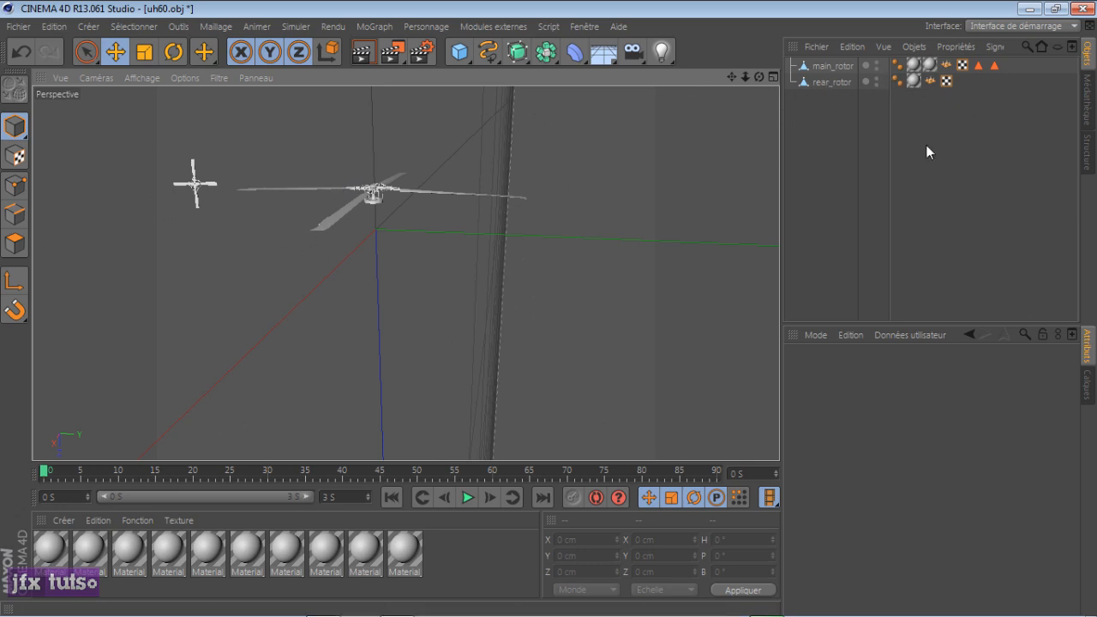
click(832, 82)
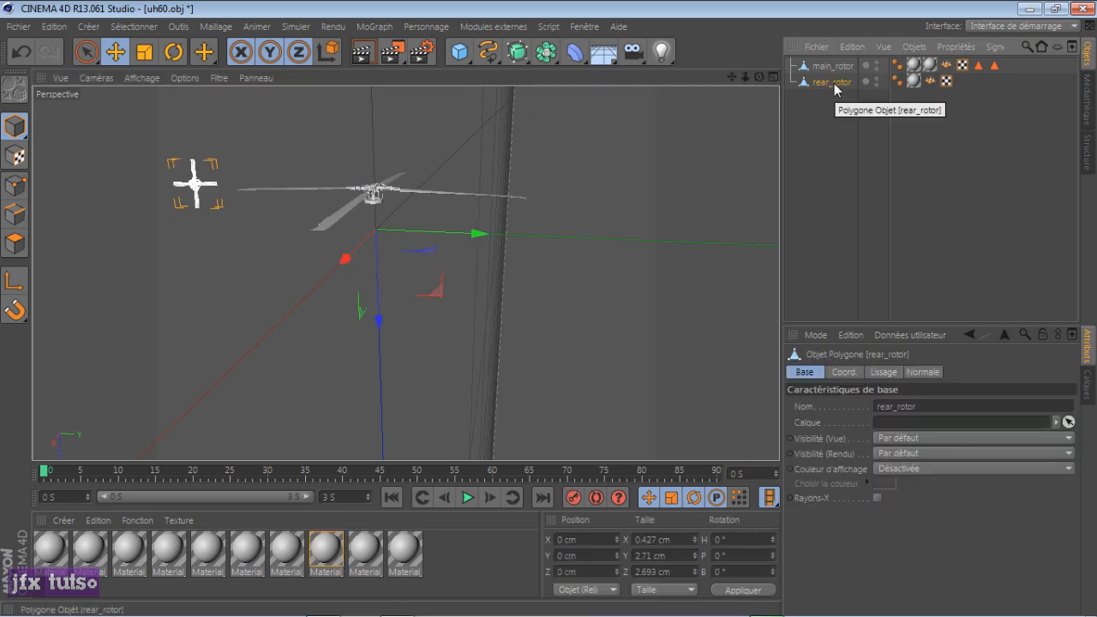
key(Delete)
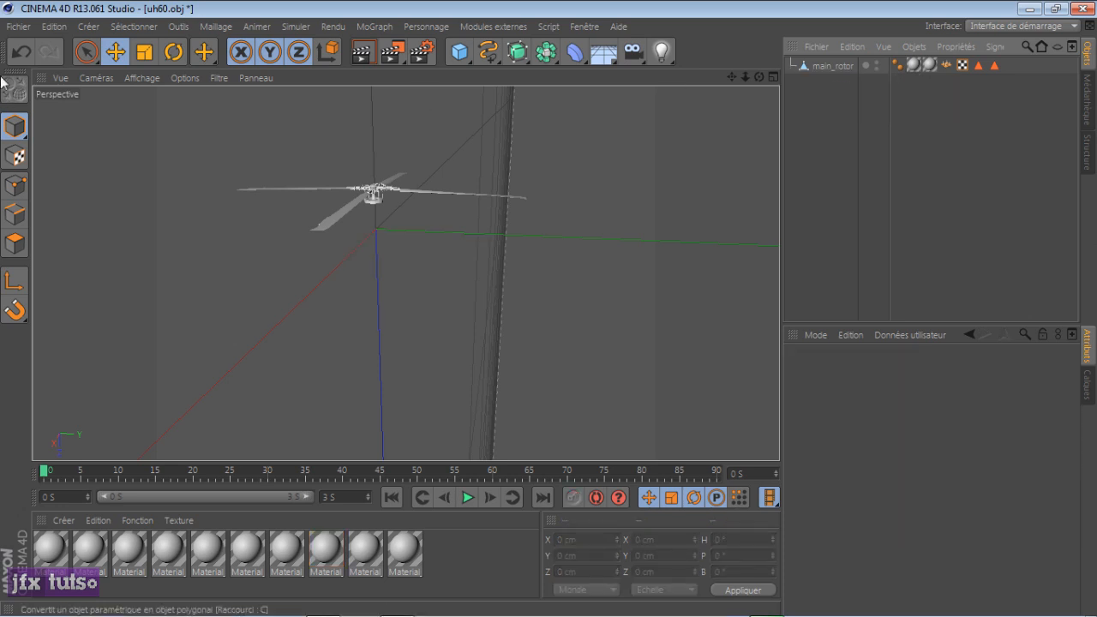
click(18, 26)
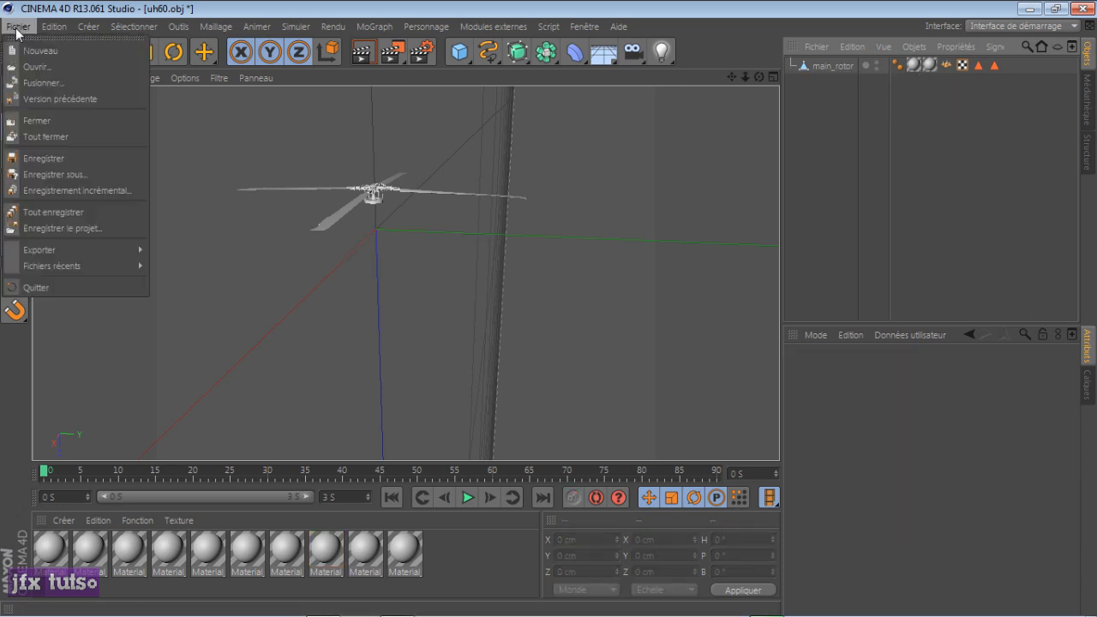
click(22, 176)
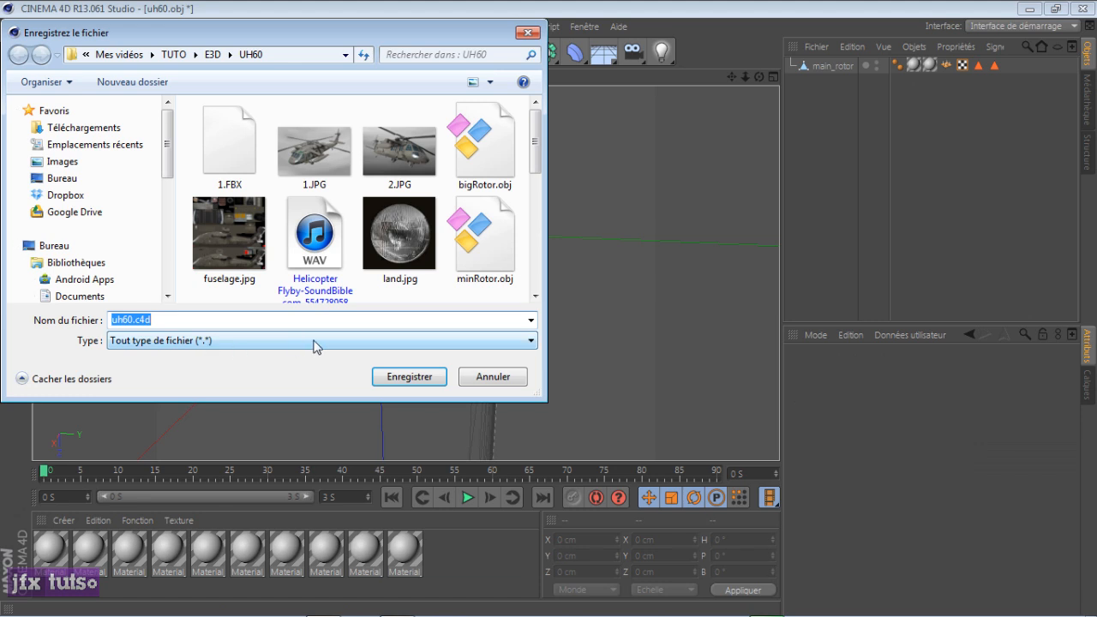
click(493, 376)
Step: Start a Wavefront (*.obj) export of the isolated main rotor into the UH60 folder, and cancel it without saving
click(19, 28)
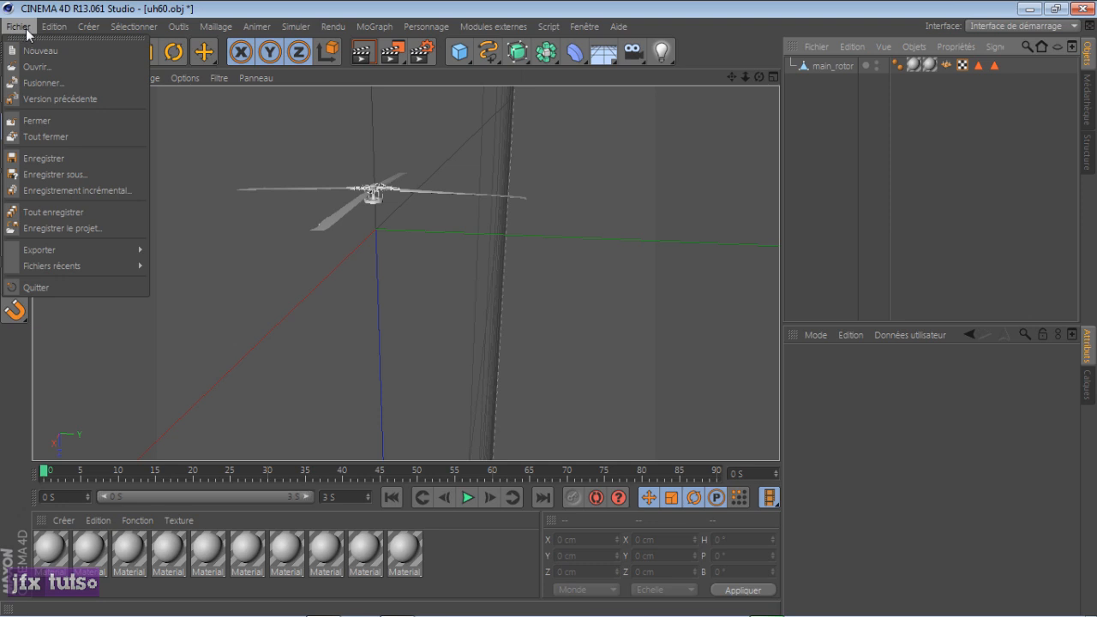
click(24, 29)
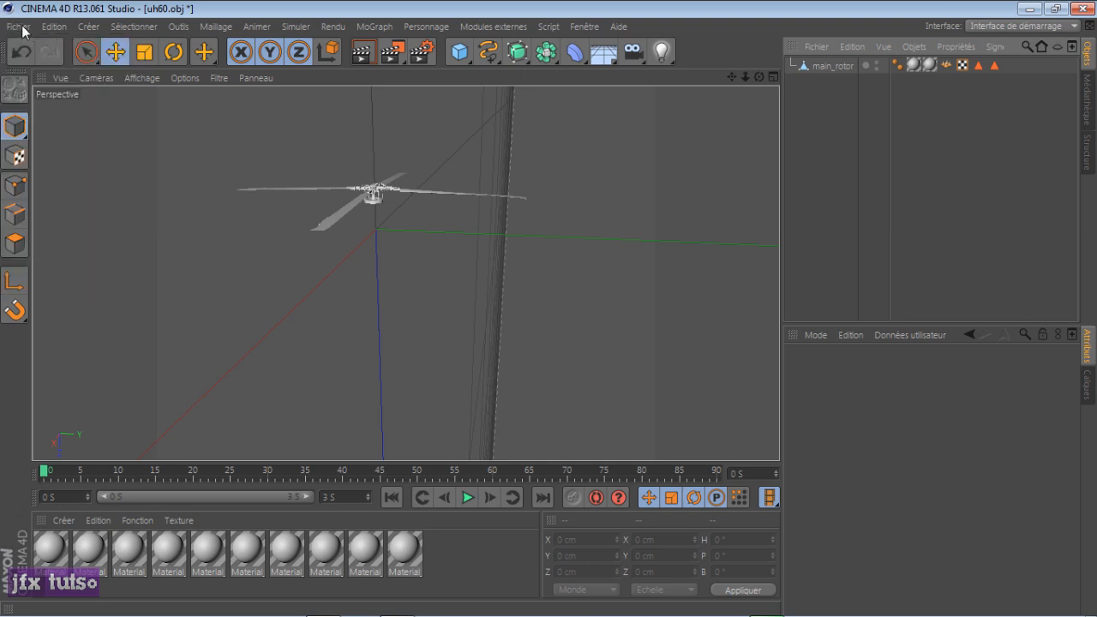
click(19, 27)
mouse_move(98, 251)
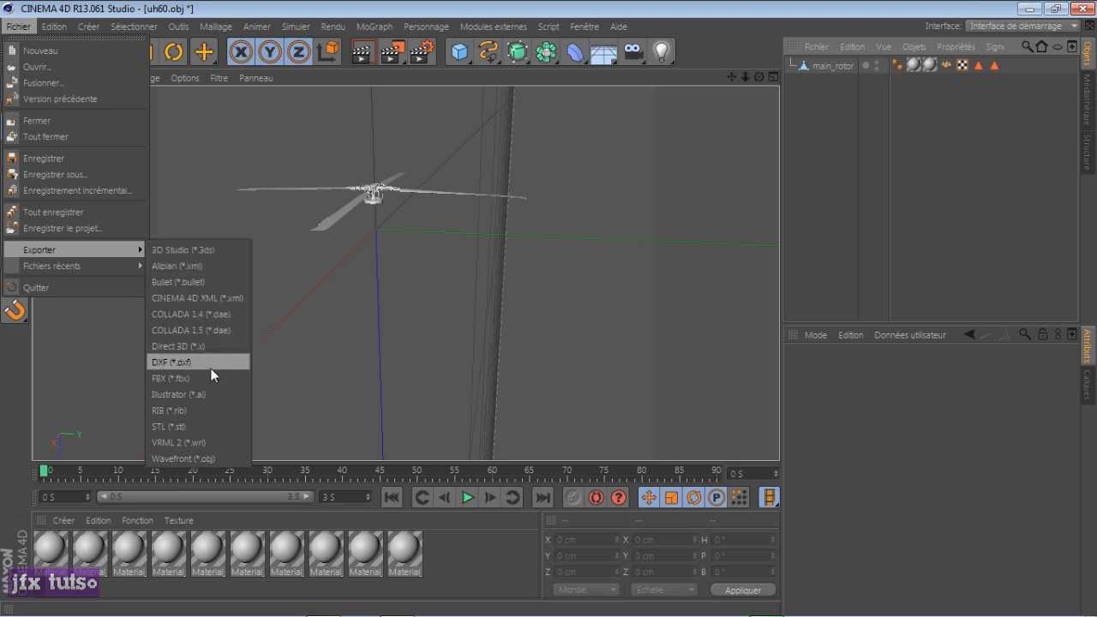
click(199, 457)
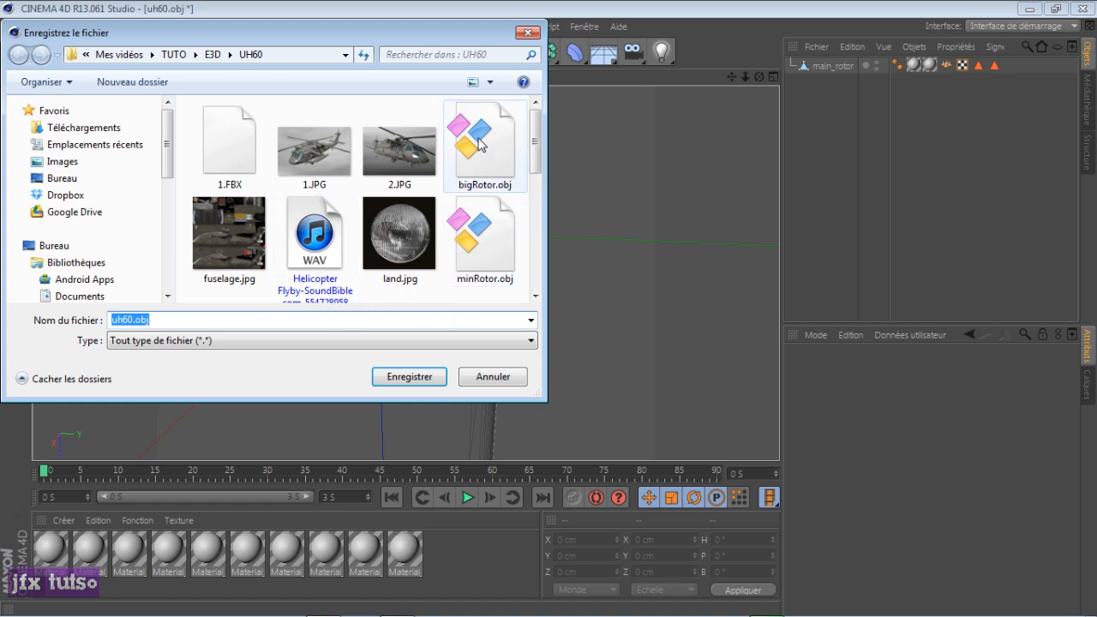
click(519, 379)
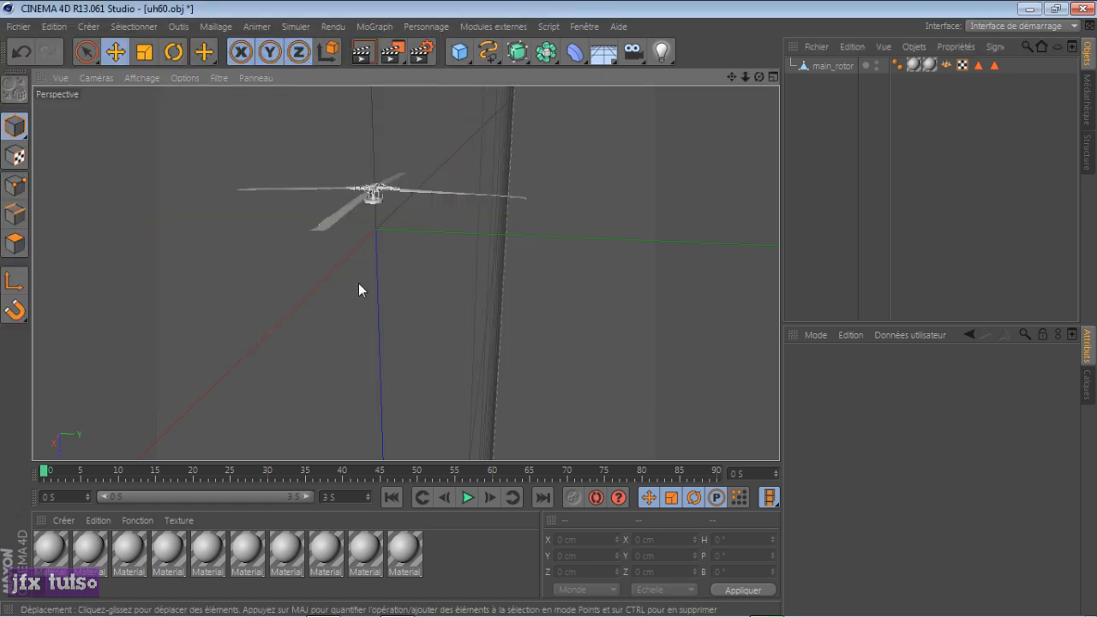
Step: Undo the rear_rotor deletion and delete main_rotor instead
key(ctrl+z)
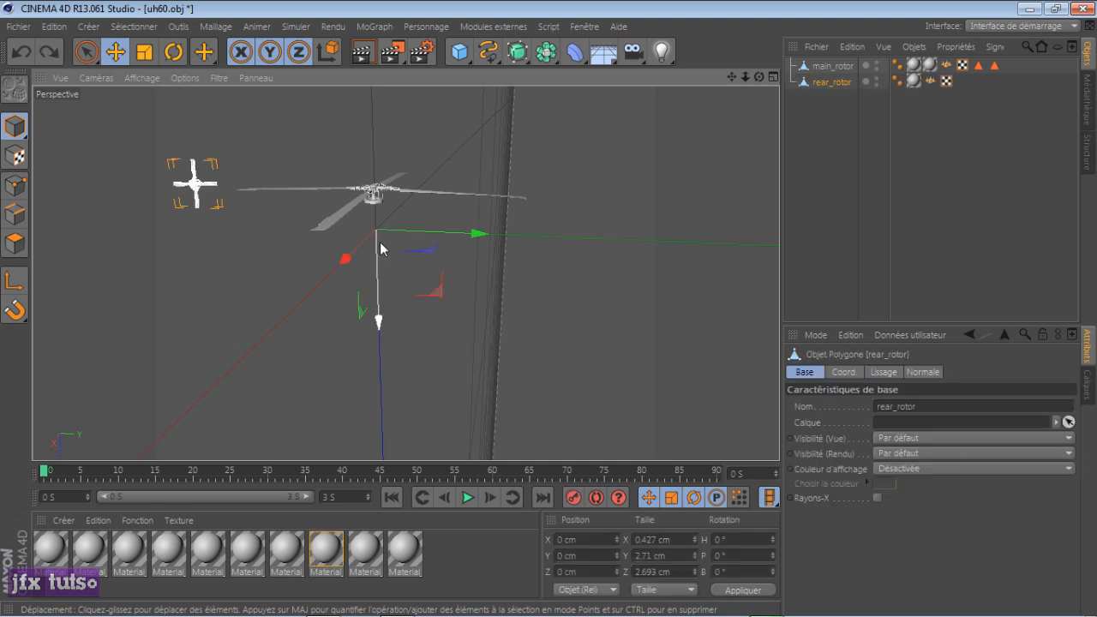
click(396, 191)
key(Delete)
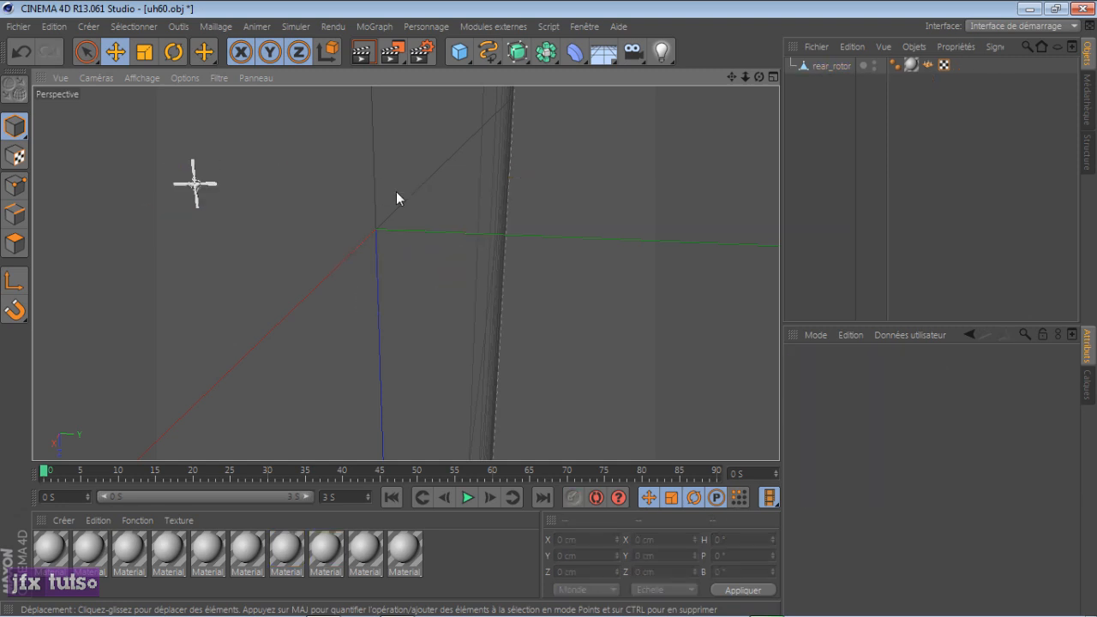
Step: Start a Wavefront (*.obj) export of the isolated rear rotor, and cancel it without saving
click(23, 29)
mouse_move(41, 248)
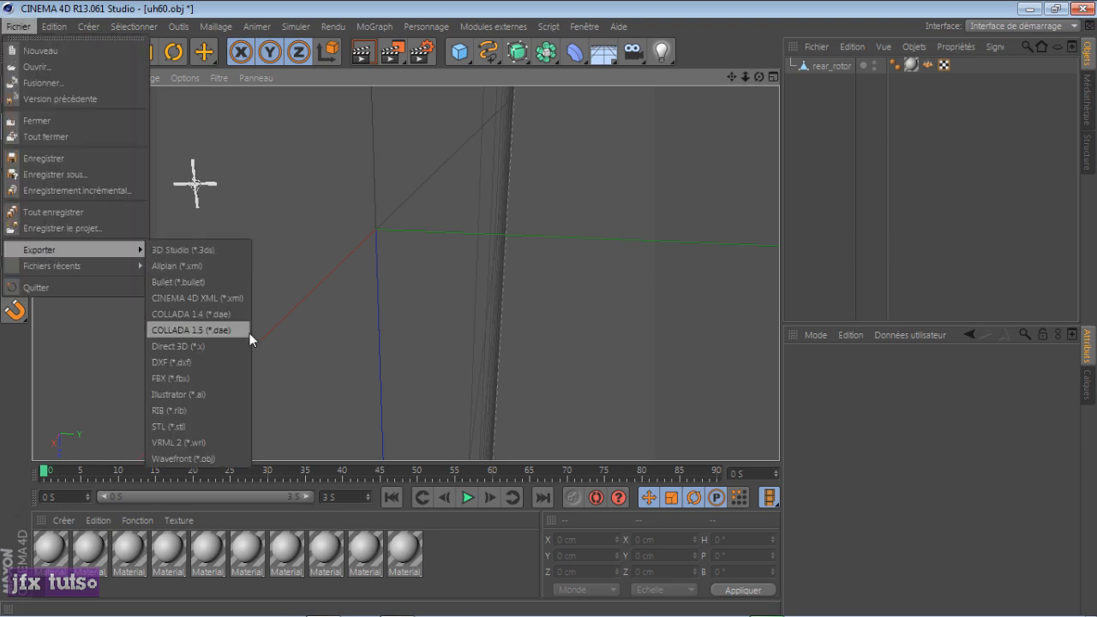
click(237, 458)
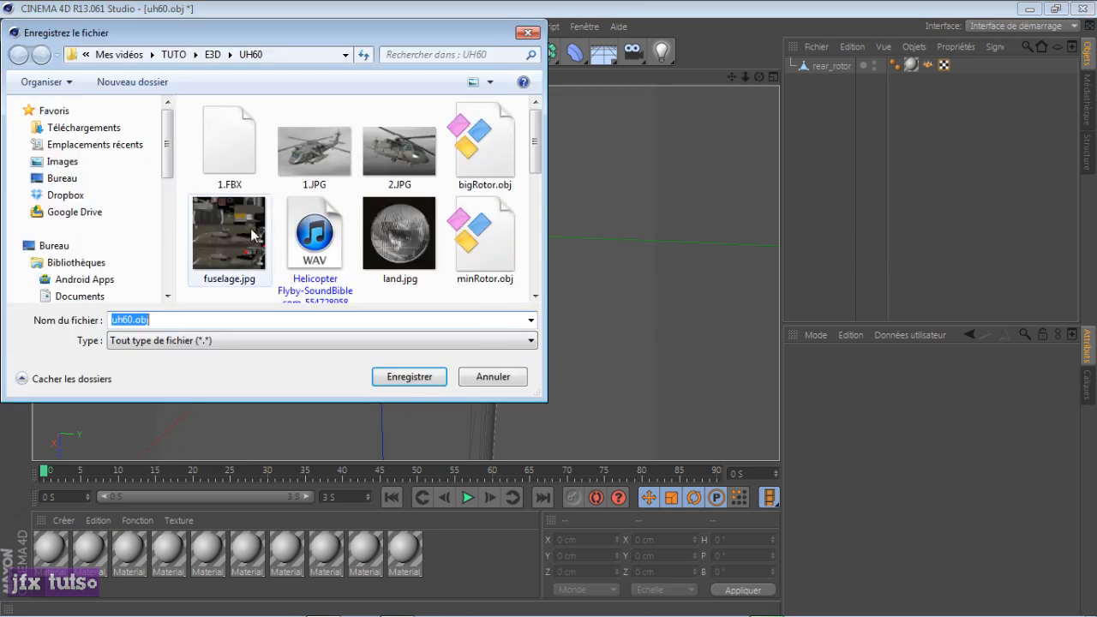
click(485, 380)
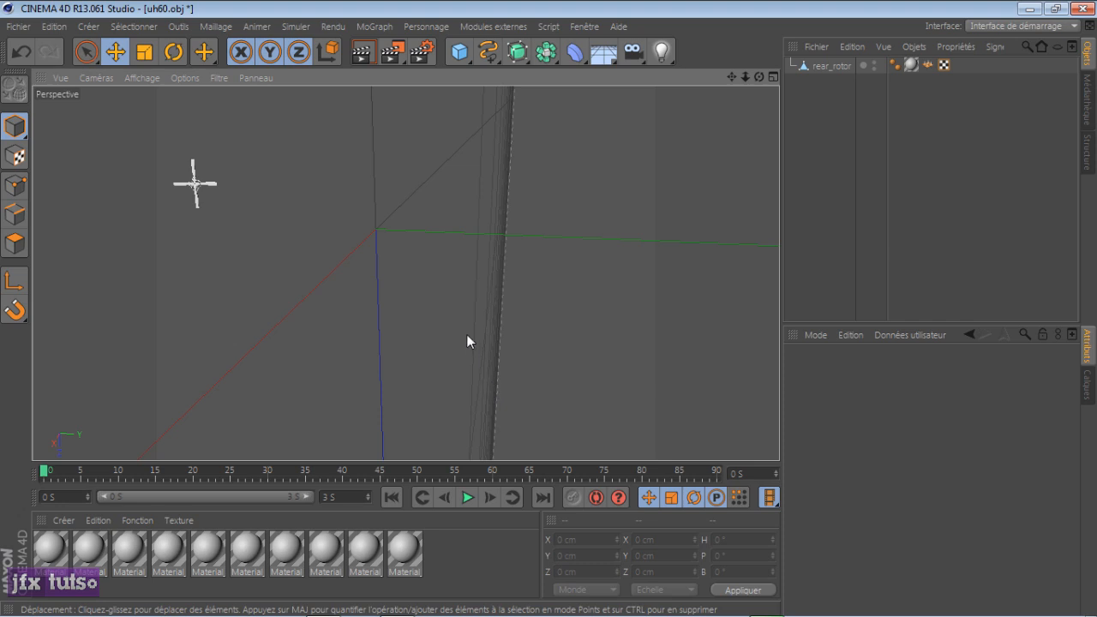
Step: Switch to After Effects and import uh60.obj from the UH60 folder into Element's Scene Setup
key(alt+Tab)
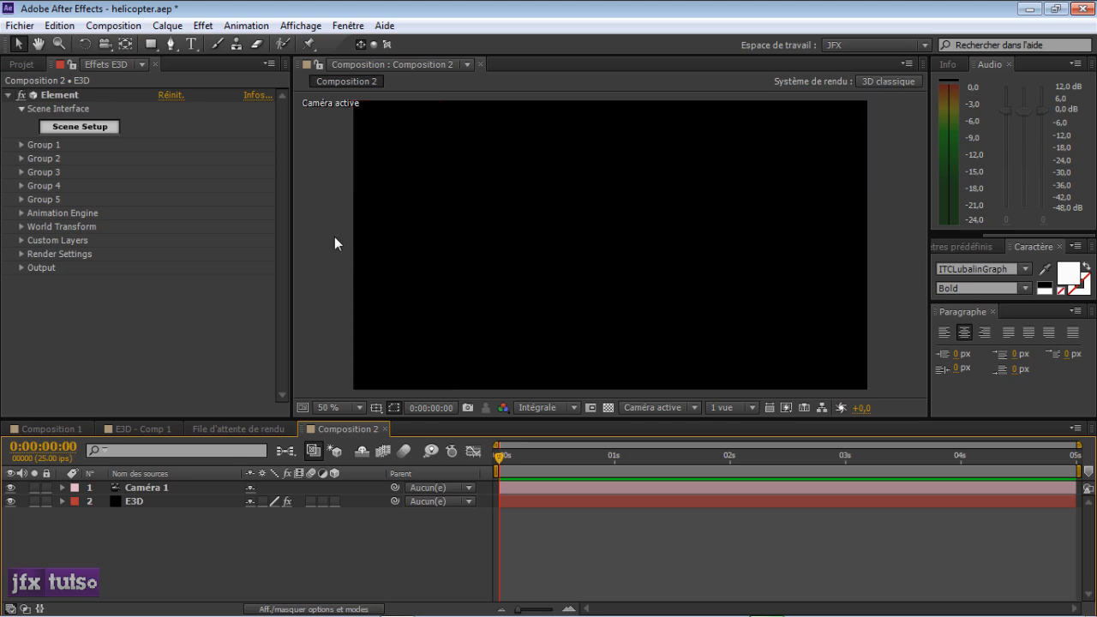
click(80, 127)
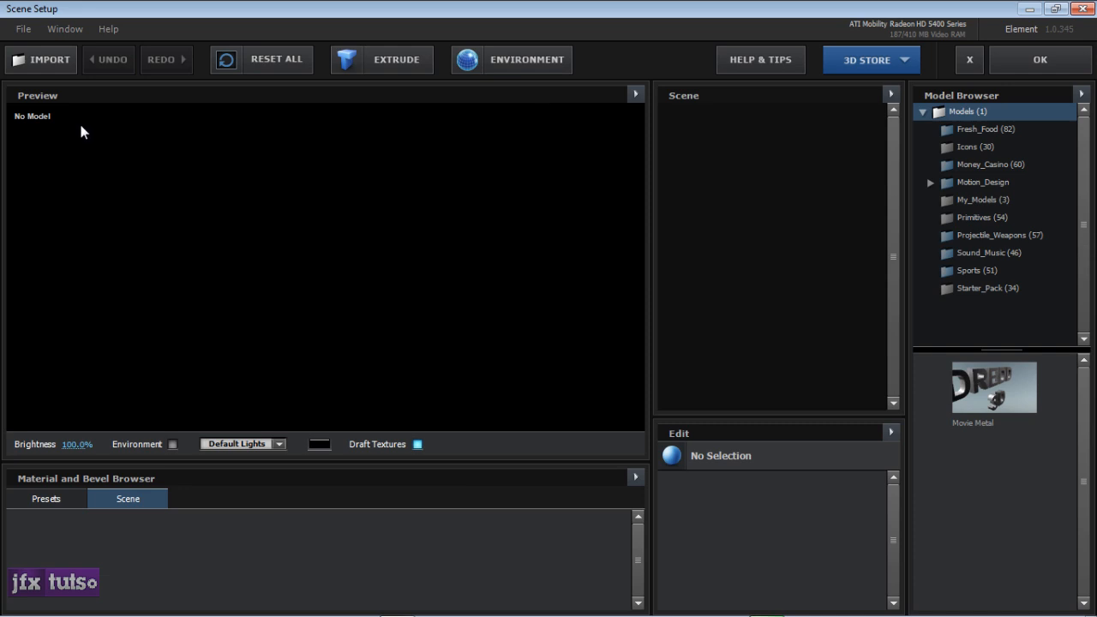
click(37, 64)
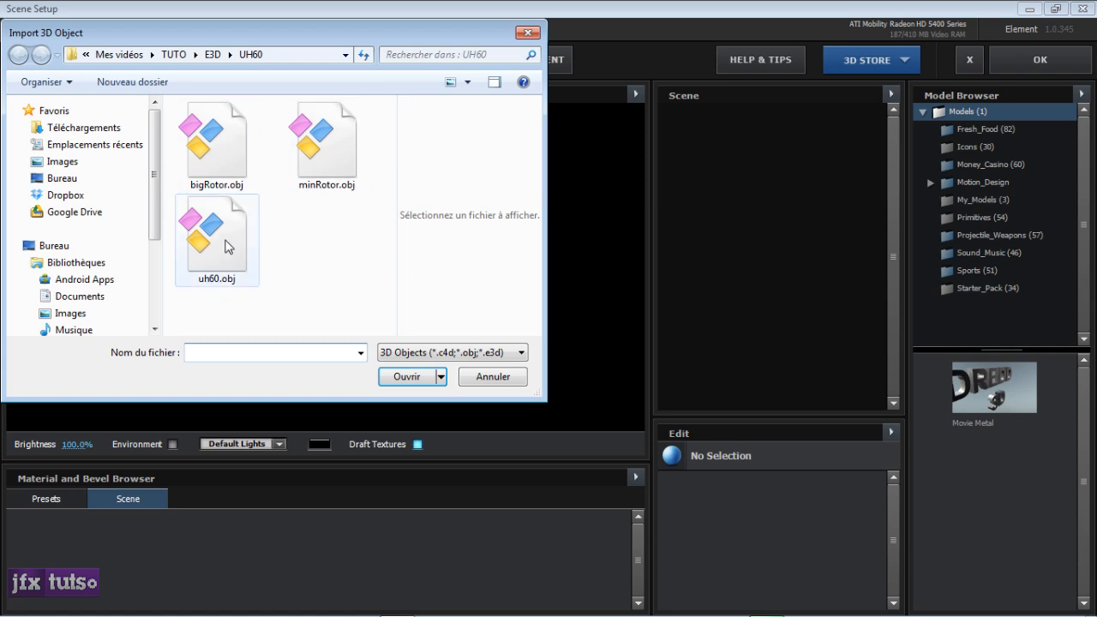
click(230, 247)
click(408, 377)
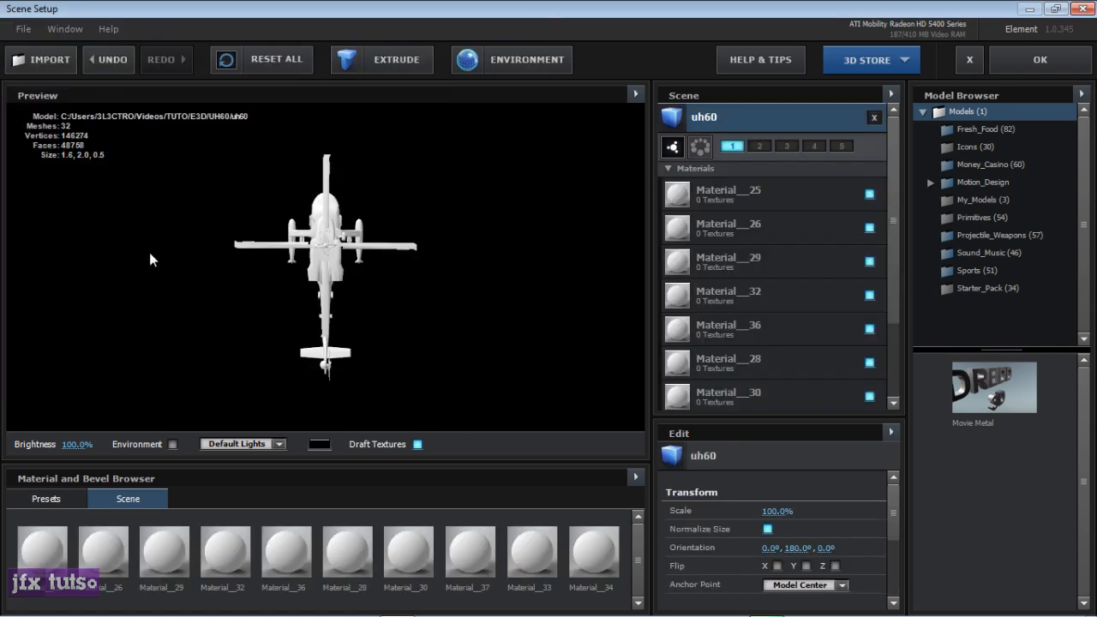
Step: Turn off Material__29 on the uh60 model to hide the main rotor blades
scroll(363, 285, up, 4)
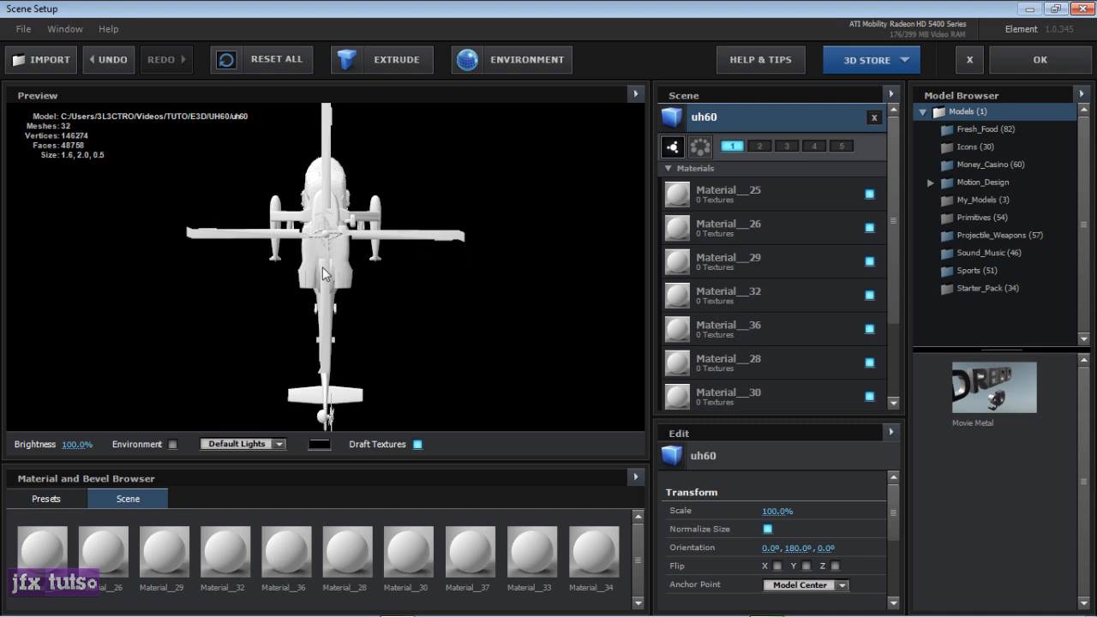
click(870, 262)
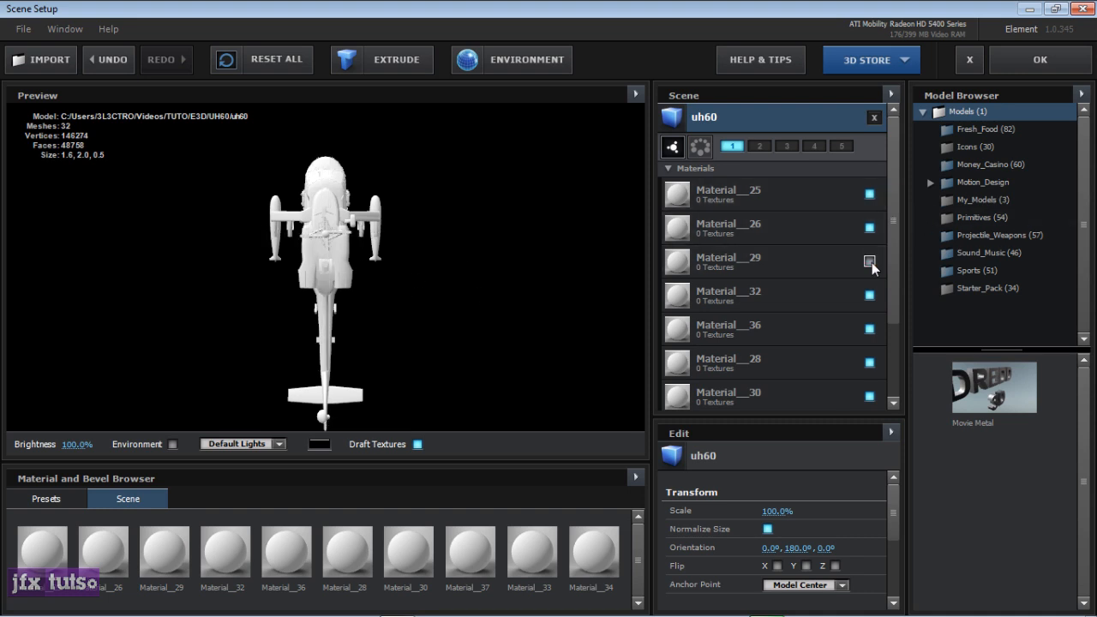
scroll(411, 236, up, 10)
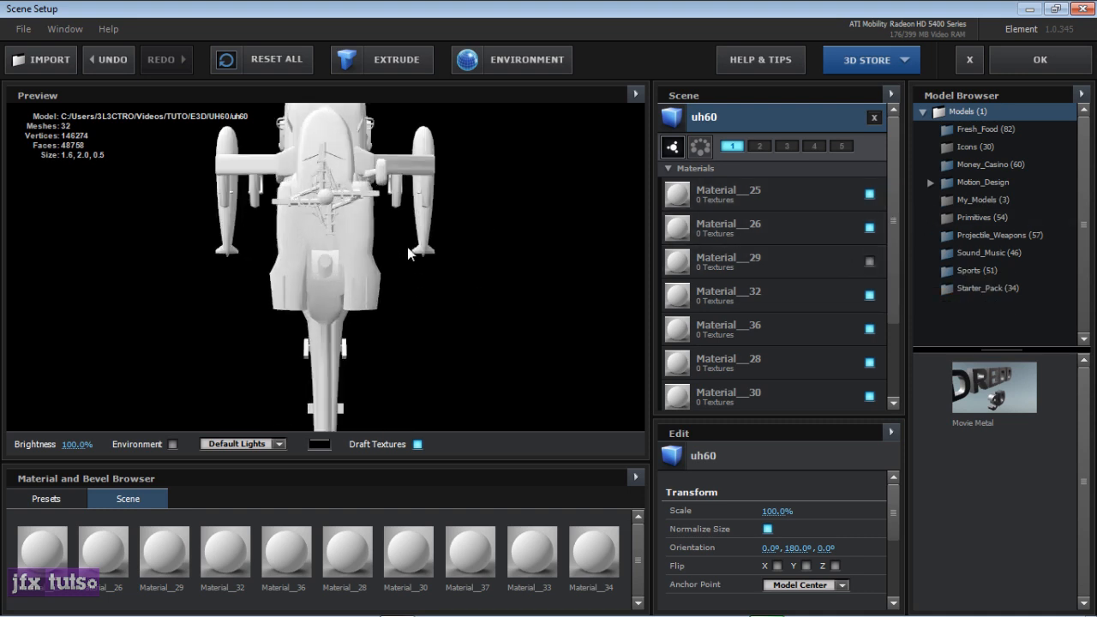
Step: Turn off Material__32 on the uh60 model and set the model's Z orientation to 180°
click(869, 295)
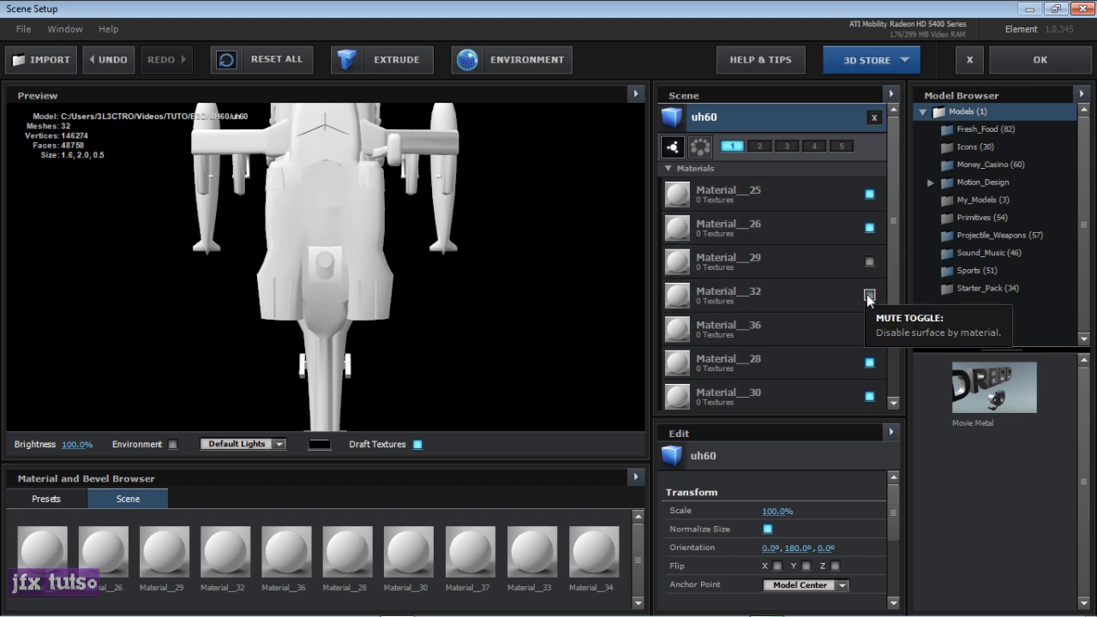
scroll(374, 299, down, 4)
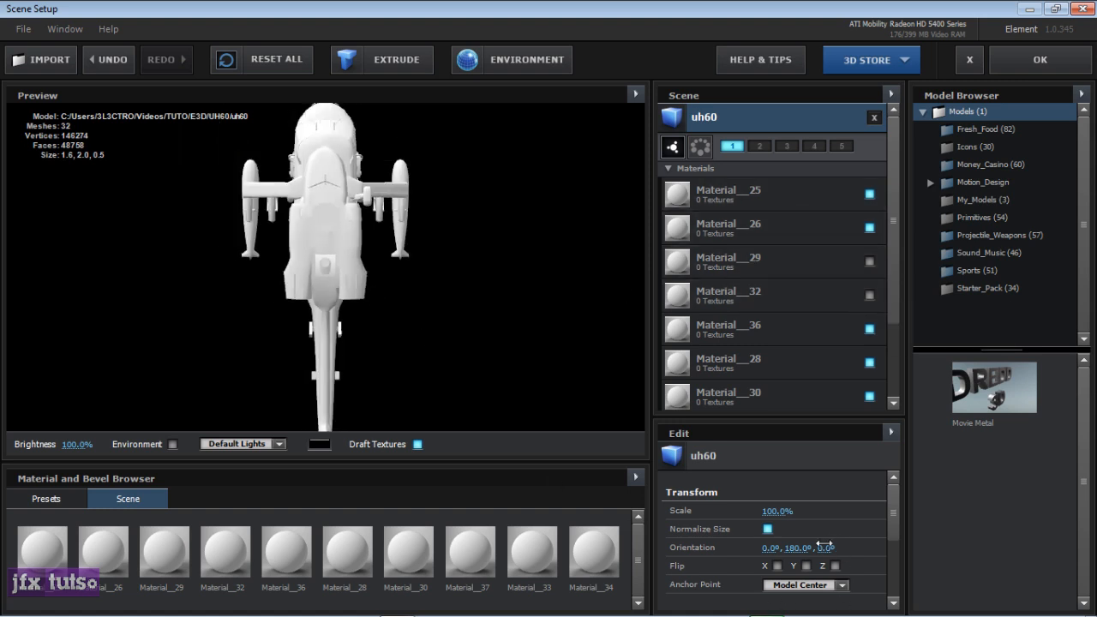
click(825, 546)
text(180)
key(Return)
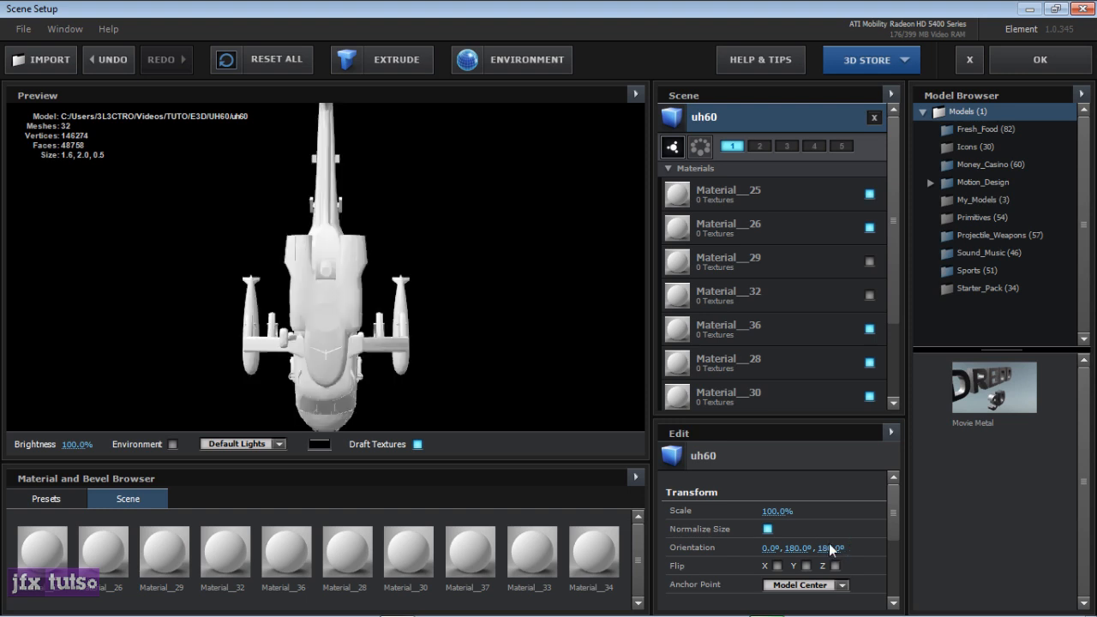
scroll(431, 262, down, 3)
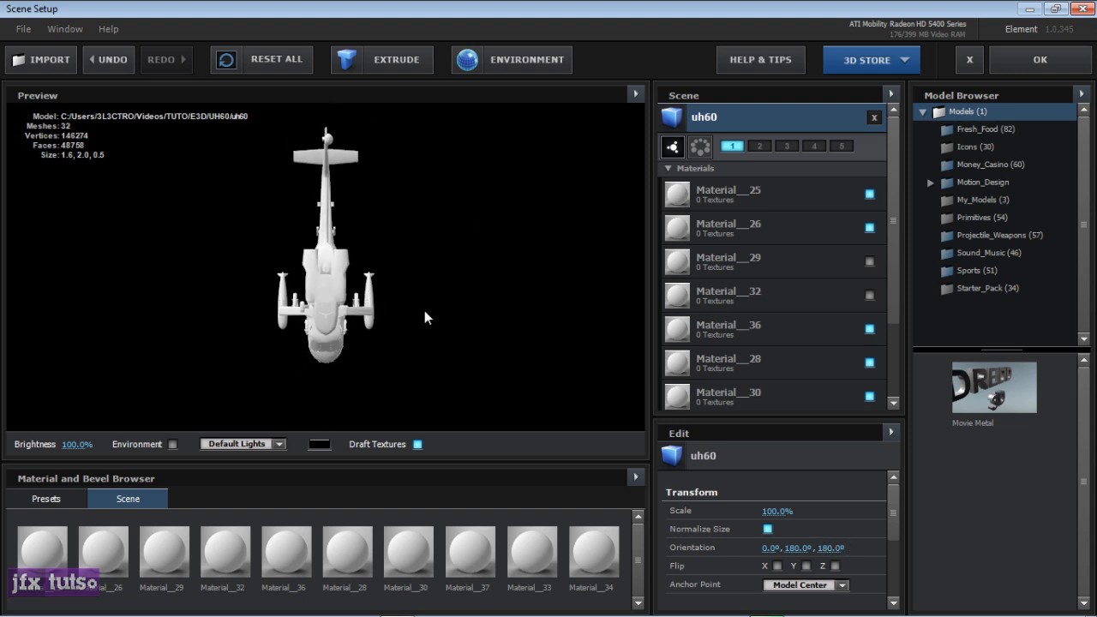
drag(426, 317, 346, 301)
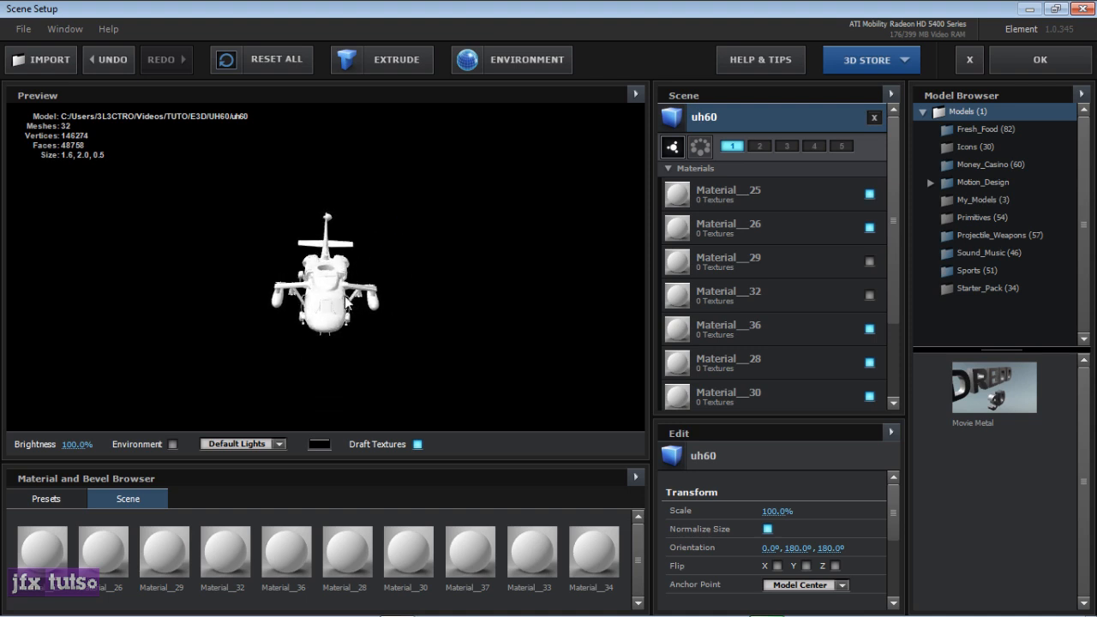
scroll(345, 301, up, 3)
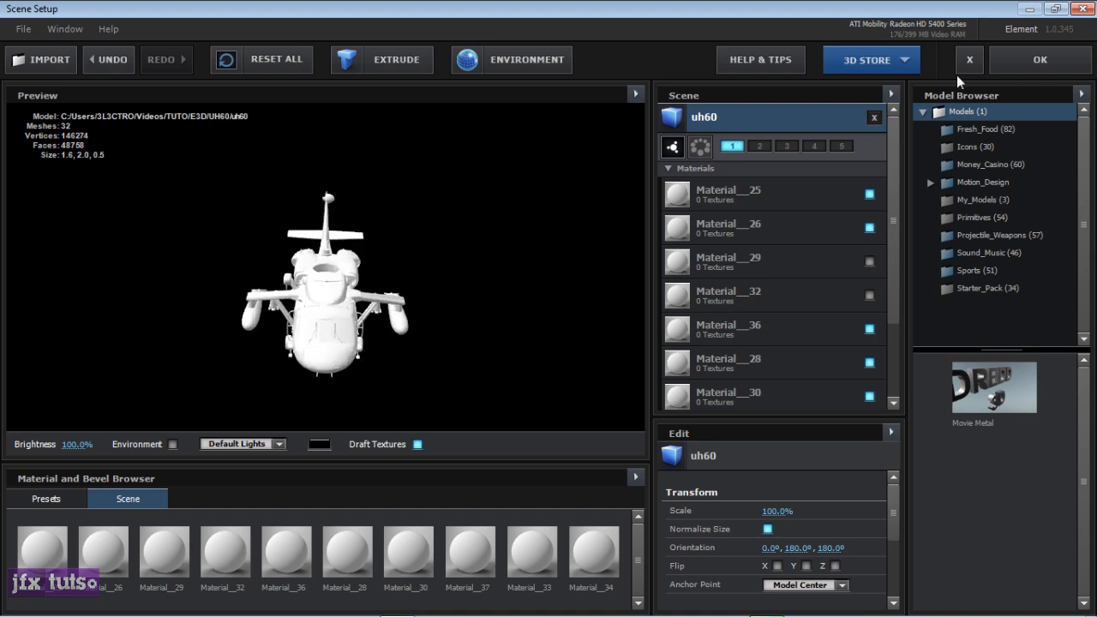
Step: Enlarge the Edit area to show more of the model's transform and mapping settings
scroll(894, 175, down, 3)
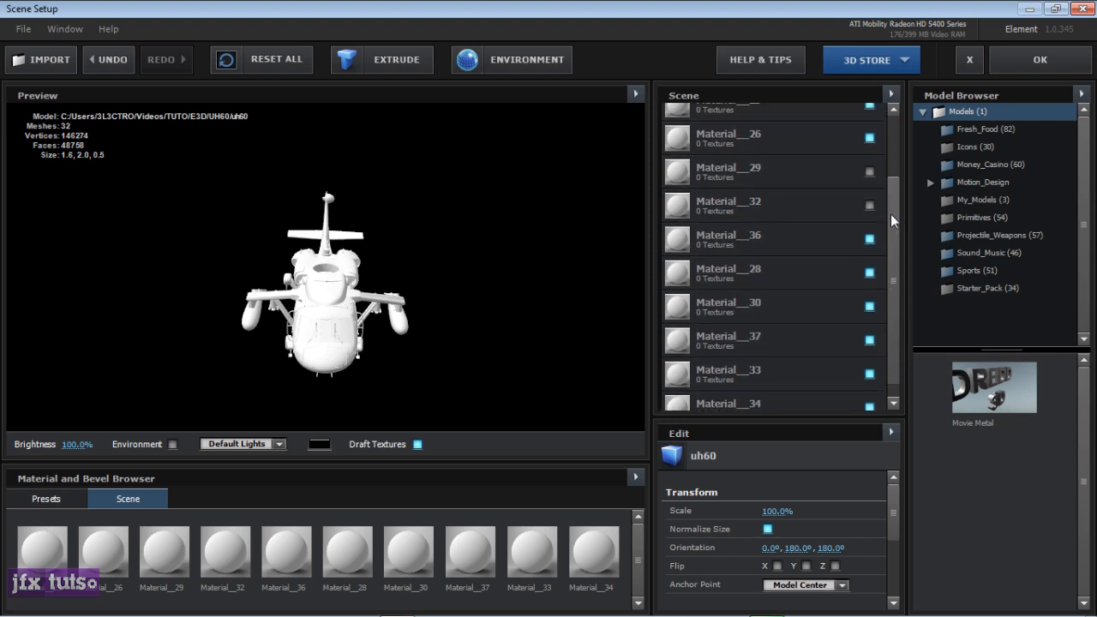
scroll(891, 213, up, 3)
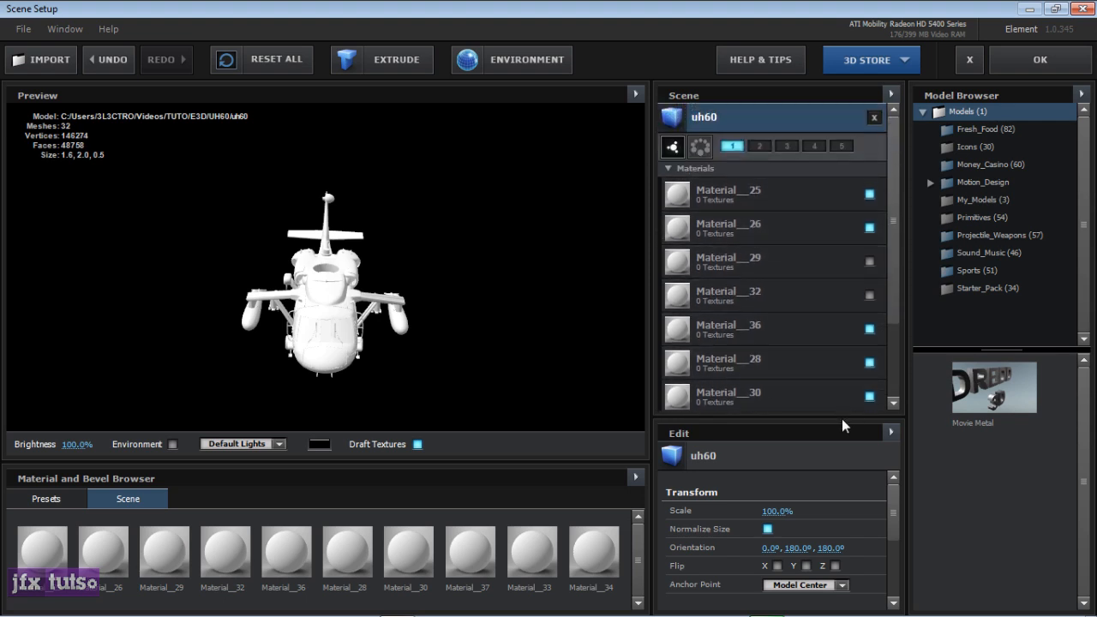
drag(838, 415, 835, 384)
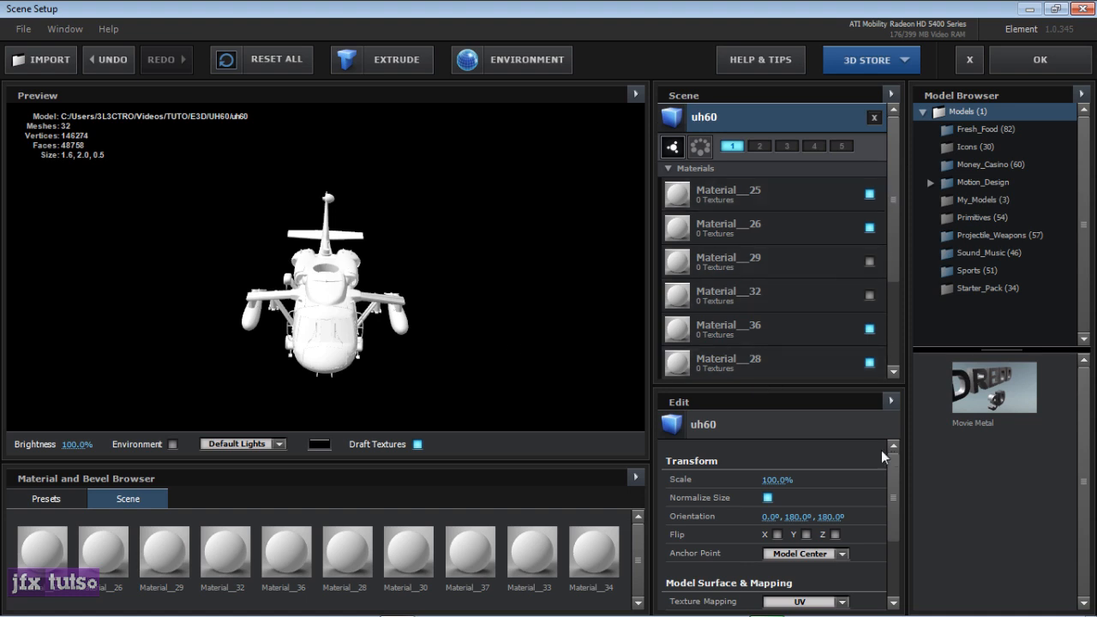
drag(773, 393, 778, 348)
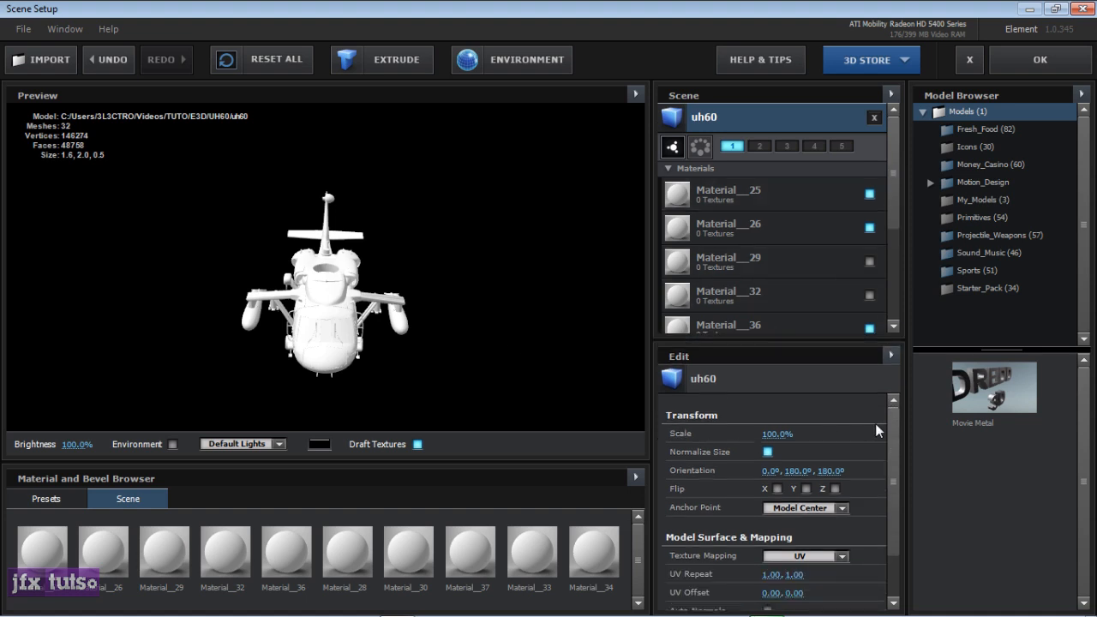
Step: Load fuselage.jpg from the UH60 folder as the diffuse texture of Material__25
click(745, 187)
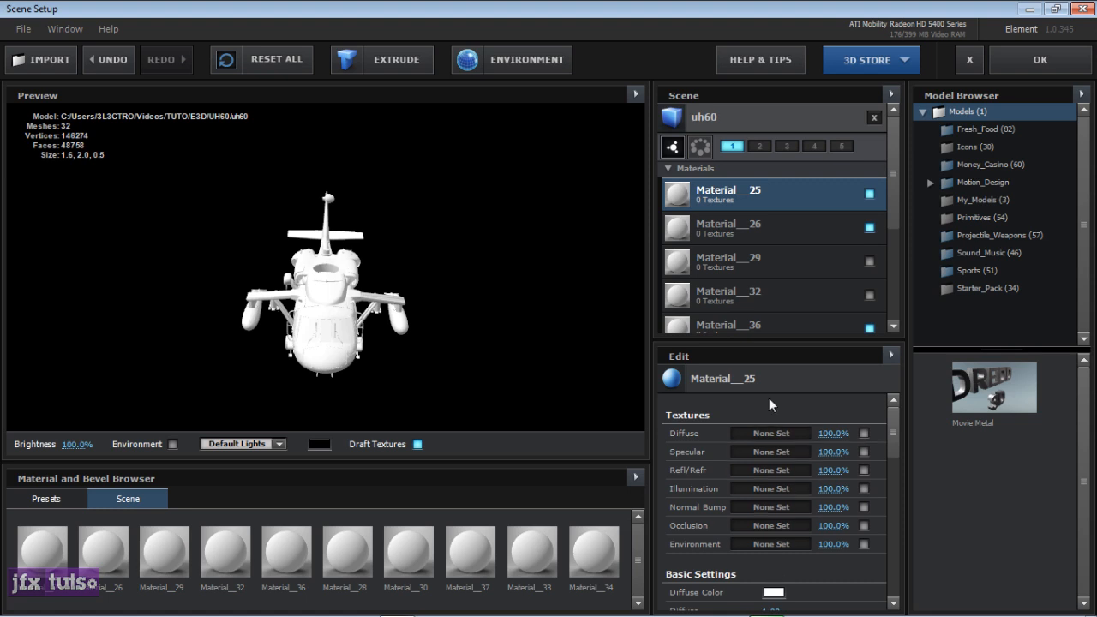
click(771, 433)
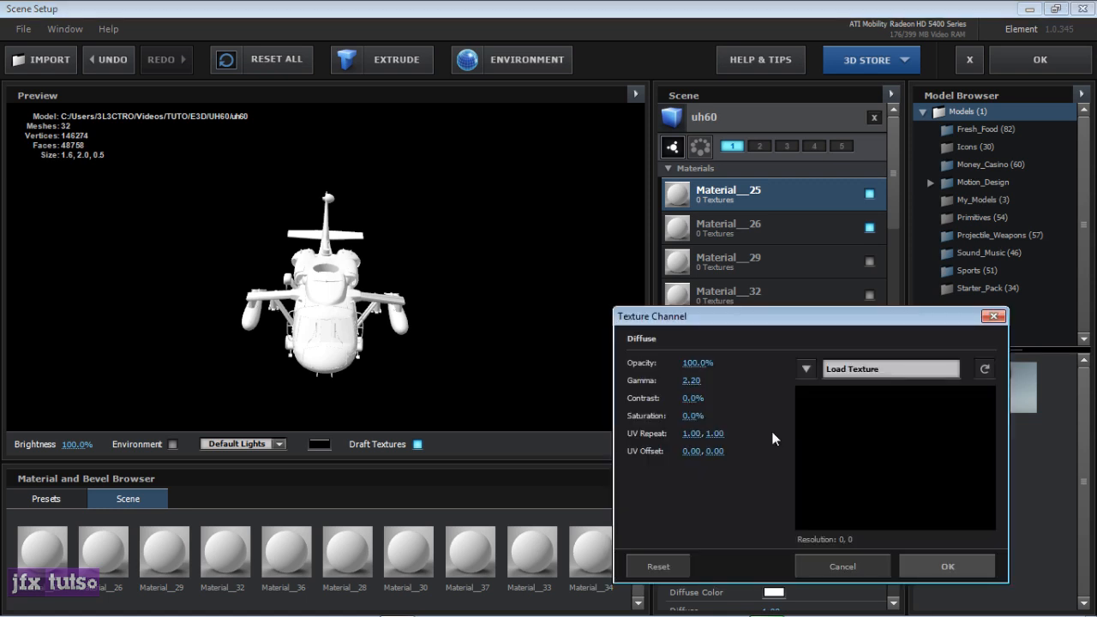
click(902, 374)
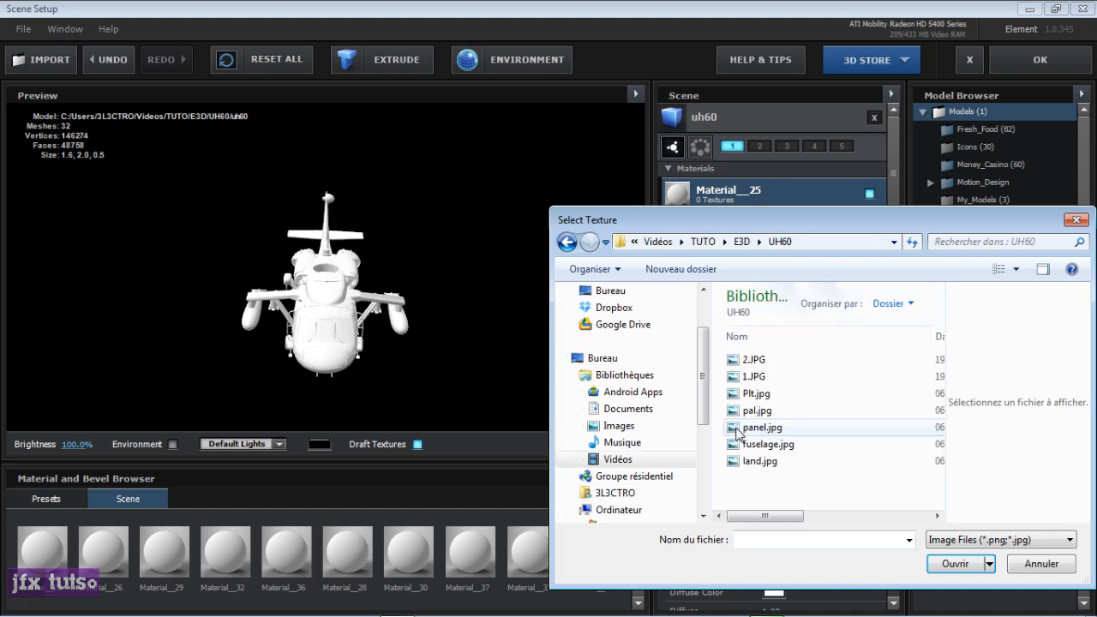
drag(727, 222, 640, 195)
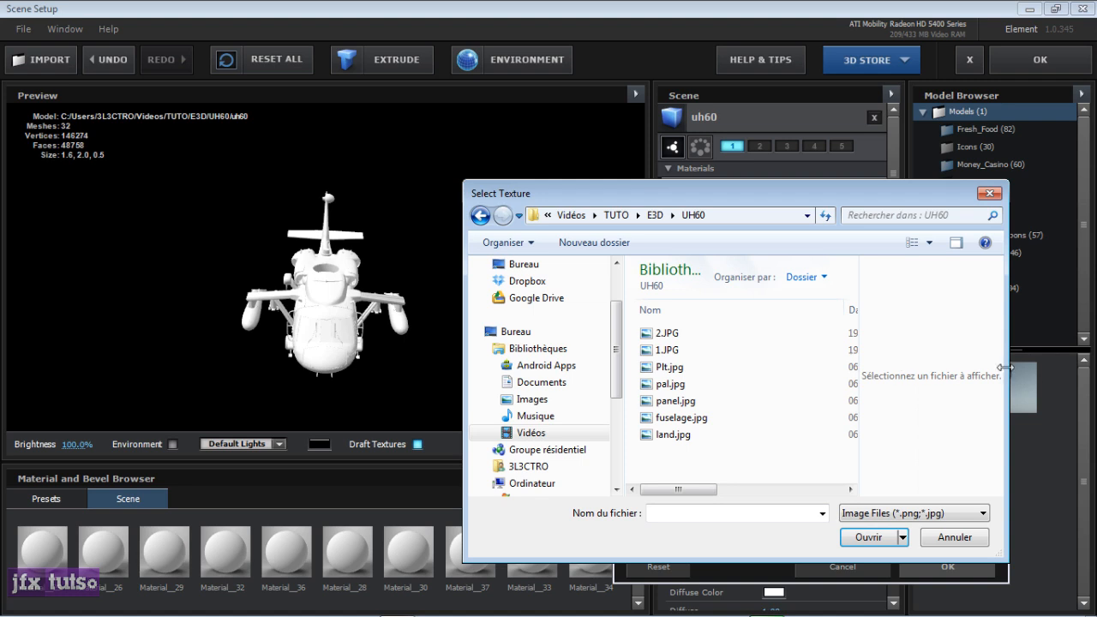
drag(1005, 367, 1029, 367)
click(691, 334)
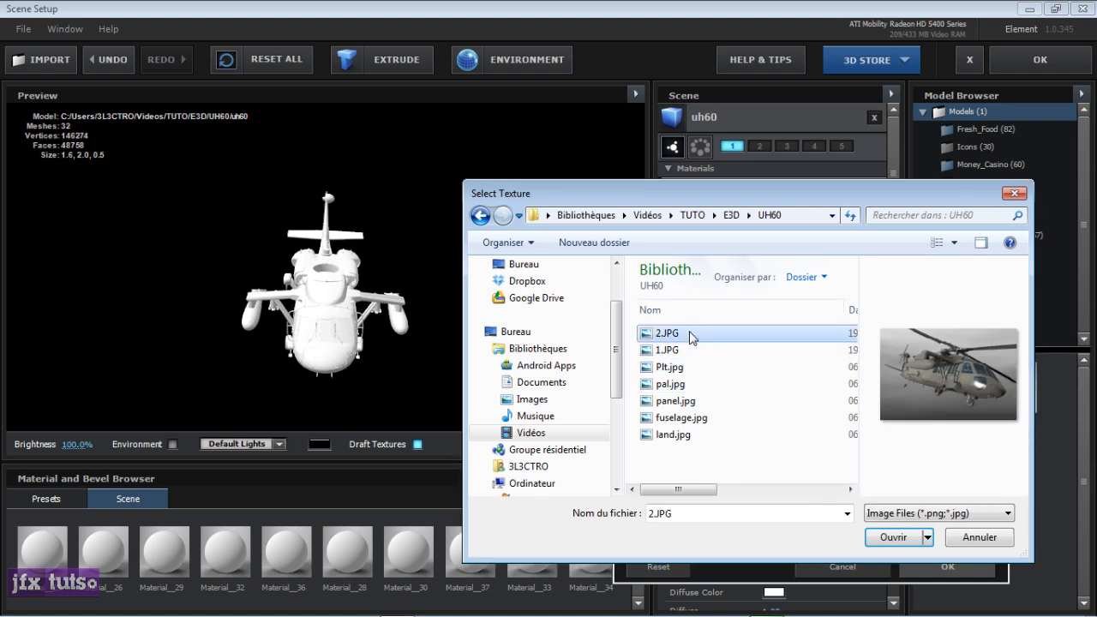
click(693, 419)
click(891, 538)
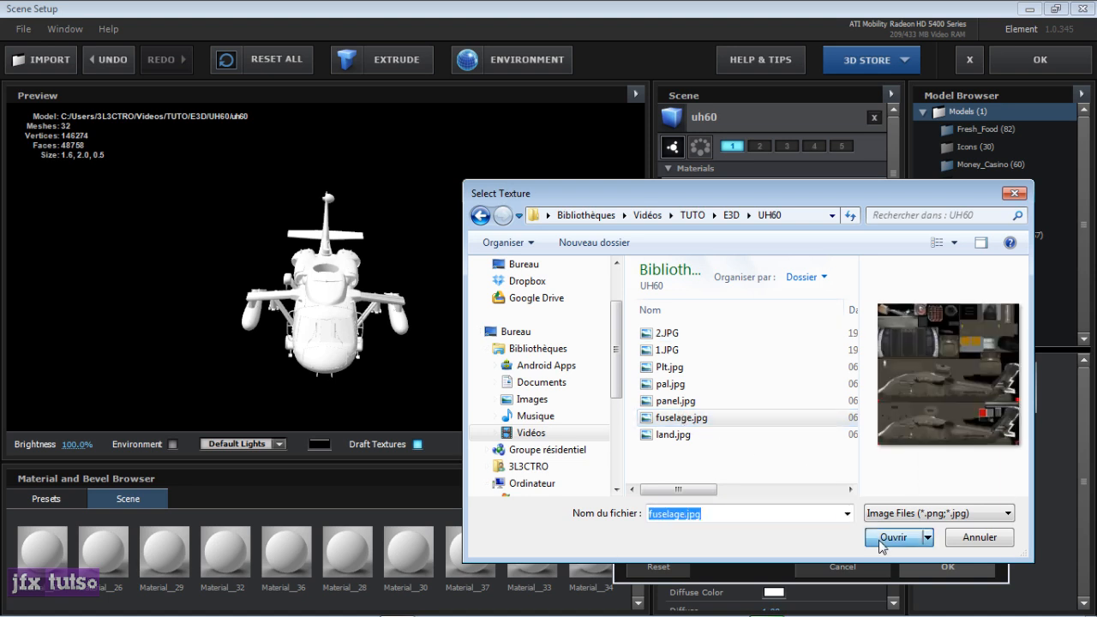
click(924, 567)
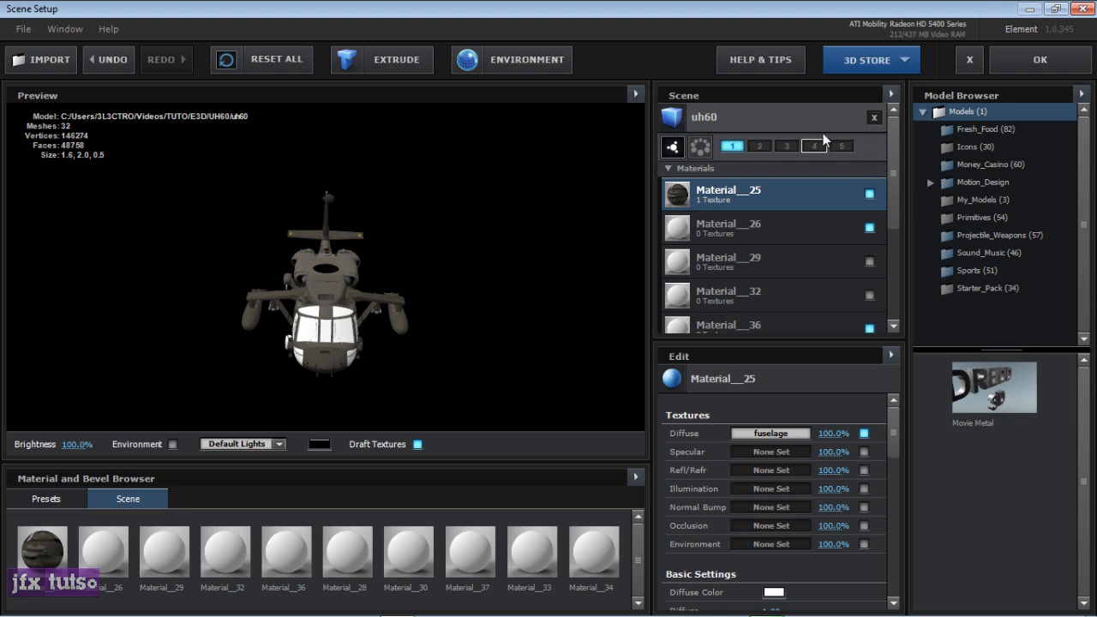
Step: Toggle Material__32, Material__29 and Material__26 in turn to check which surfaces of the helicopter each one controls
mouse_move(897, 139)
mouse_down()
mouse_move(893, 190)
mouse_move(889, 120)
mouse_up()
drag(887, 109, 883, 185)
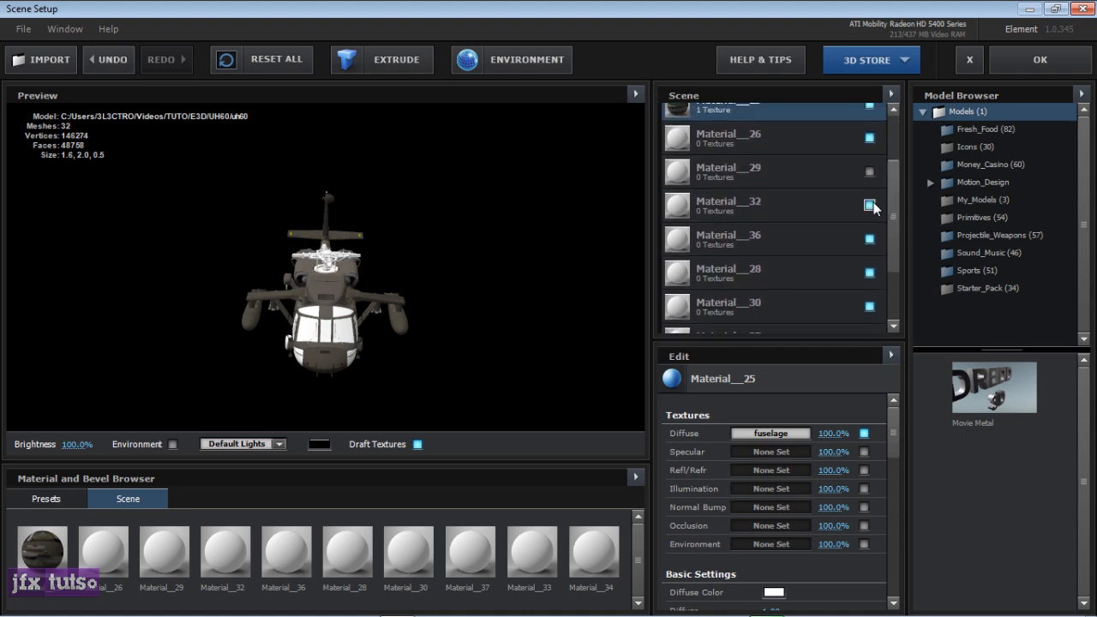
click(869, 172)
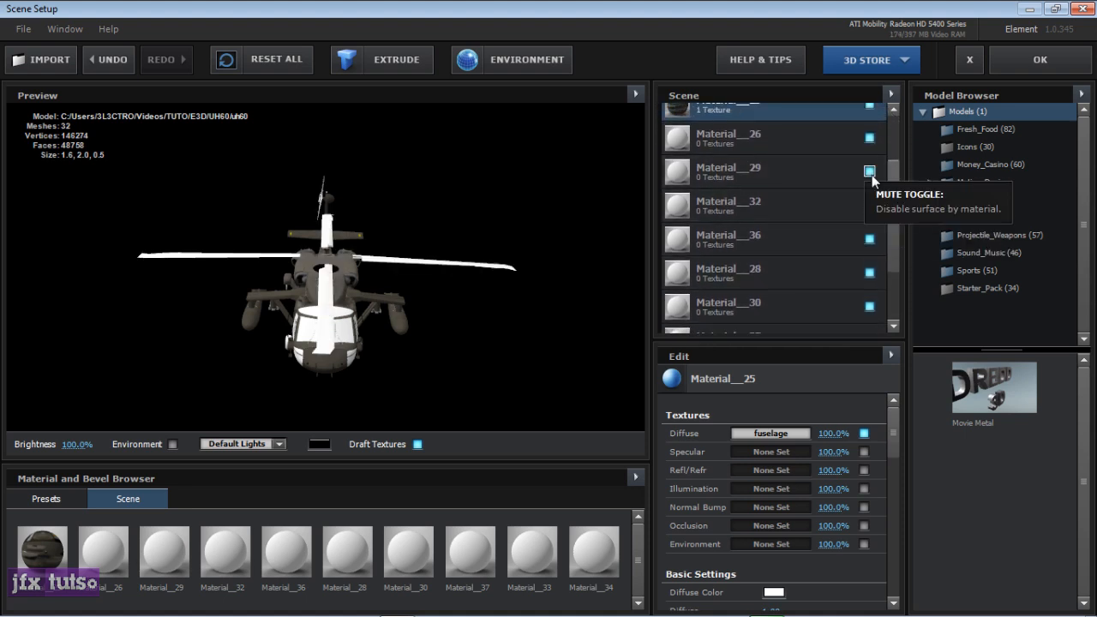
click(870, 172)
drag(894, 204, 876, 163)
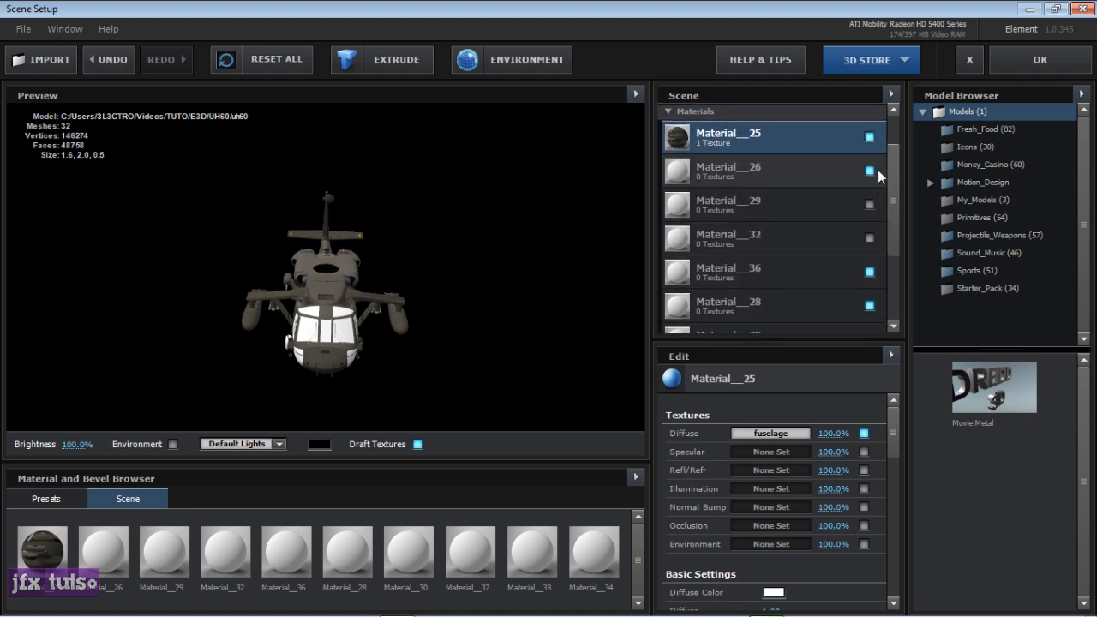
click(869, 170)
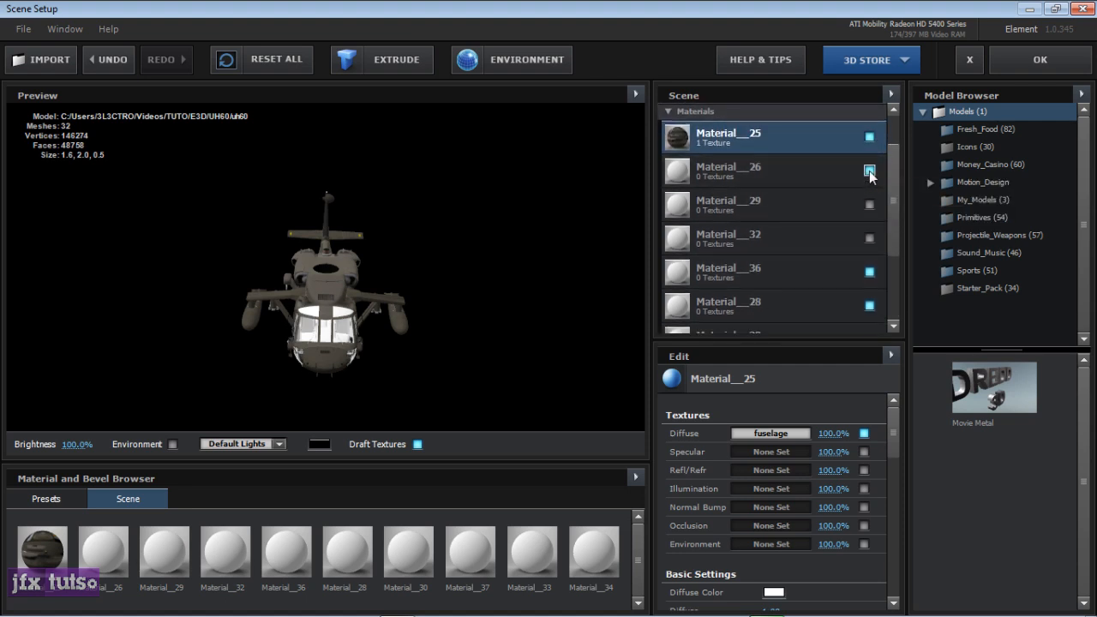
click(869, 171)
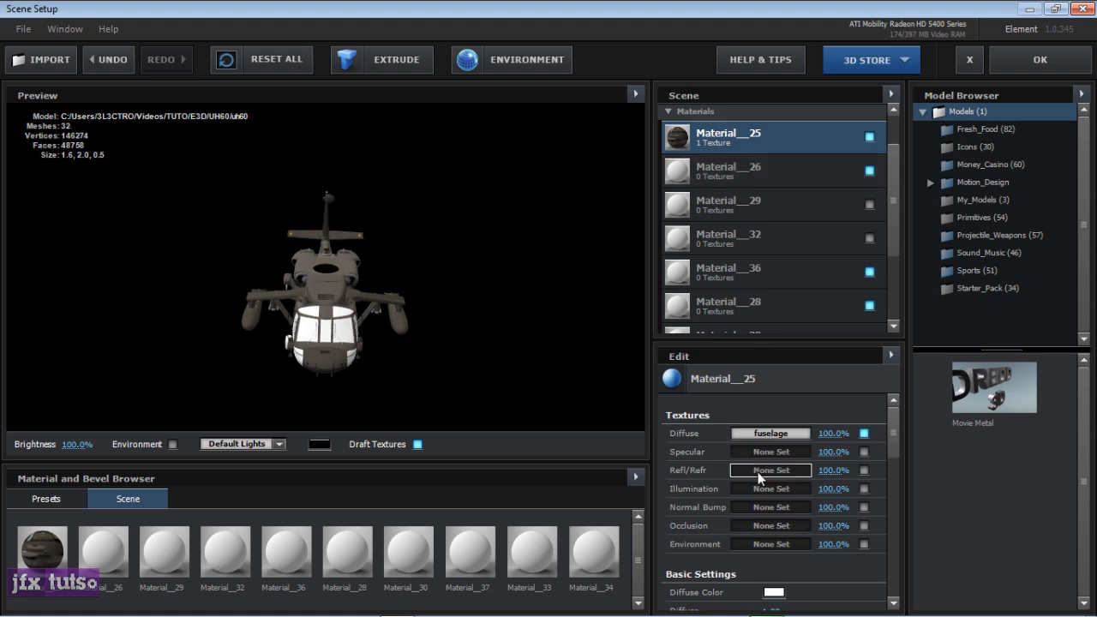
Step: Start loading a diffuse texture for Material__26
click(780, 169)
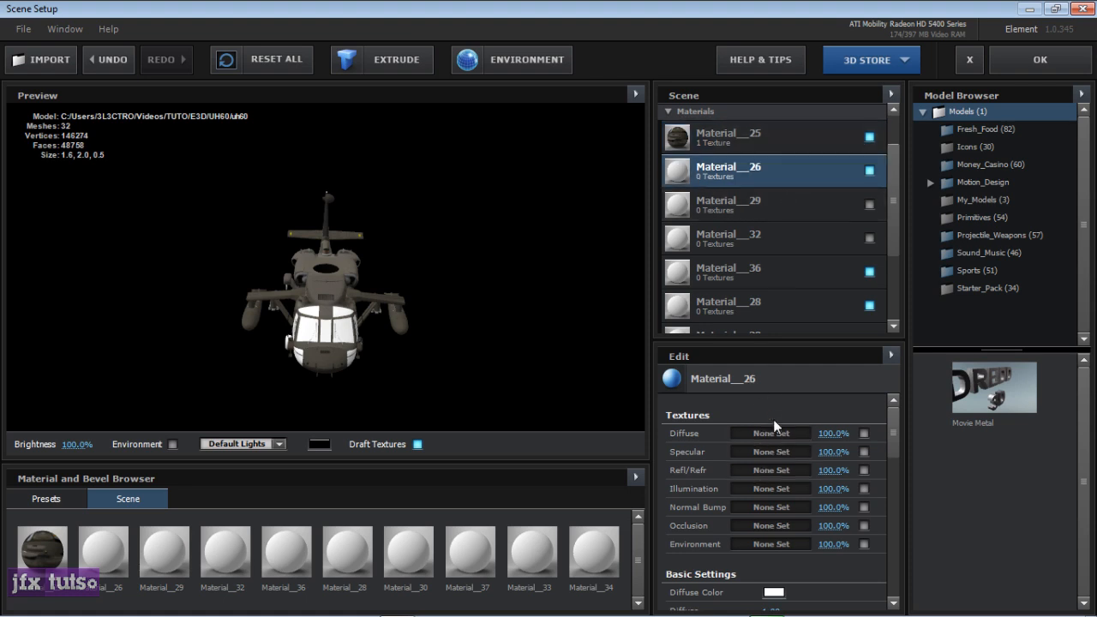
click(773, 432)
click(861, 361)
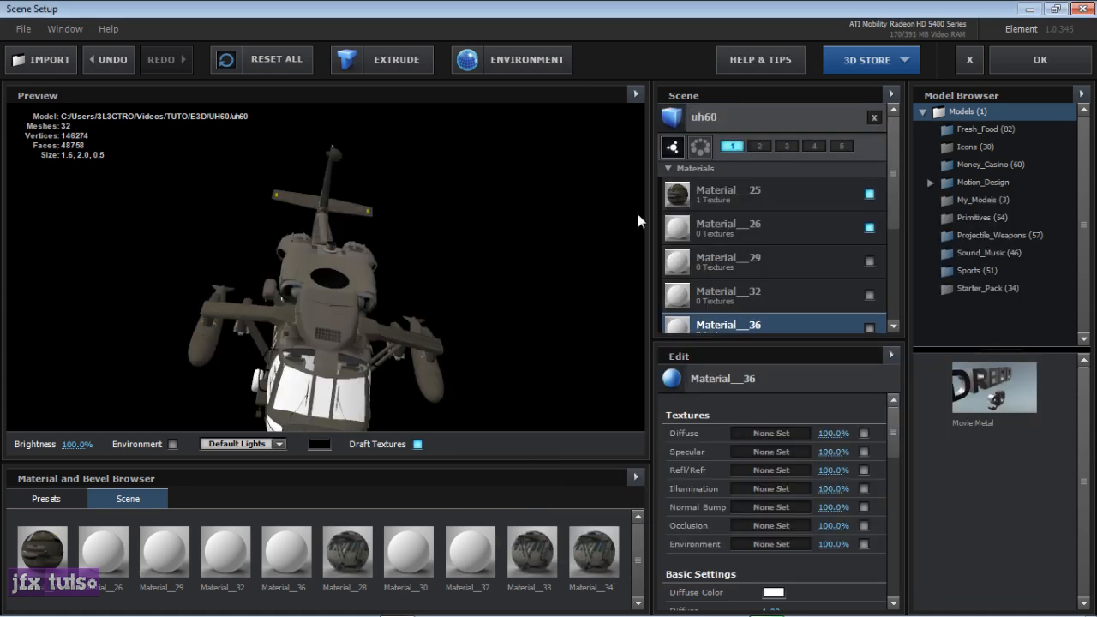
Step: Set the Z orientation of the uh60 model to 261° to turn the helicopter side-on
mouse_move(292, 325)
mouse_down()
mouse_move(308, 338)
mouse_move(302, 348)
mouse_move(364, 277)
mouse_move(241, 287)
mouse_move(269, 315)
mouse_move(245, 312)
mouse_move(302, 309)
mouse_up()
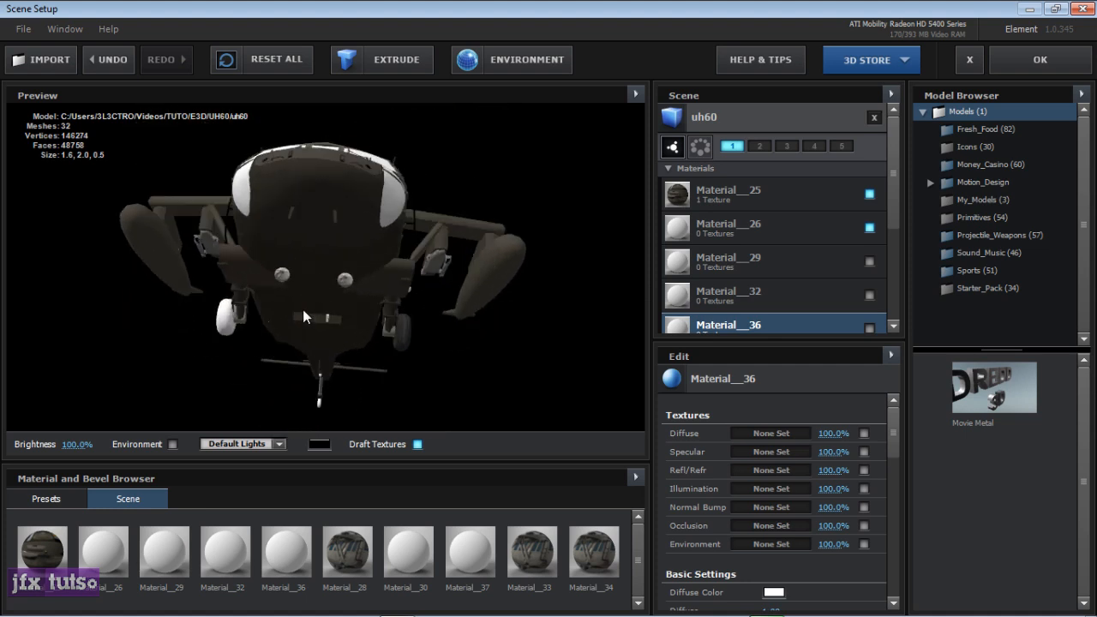
drag(347, 215, 331, 230)
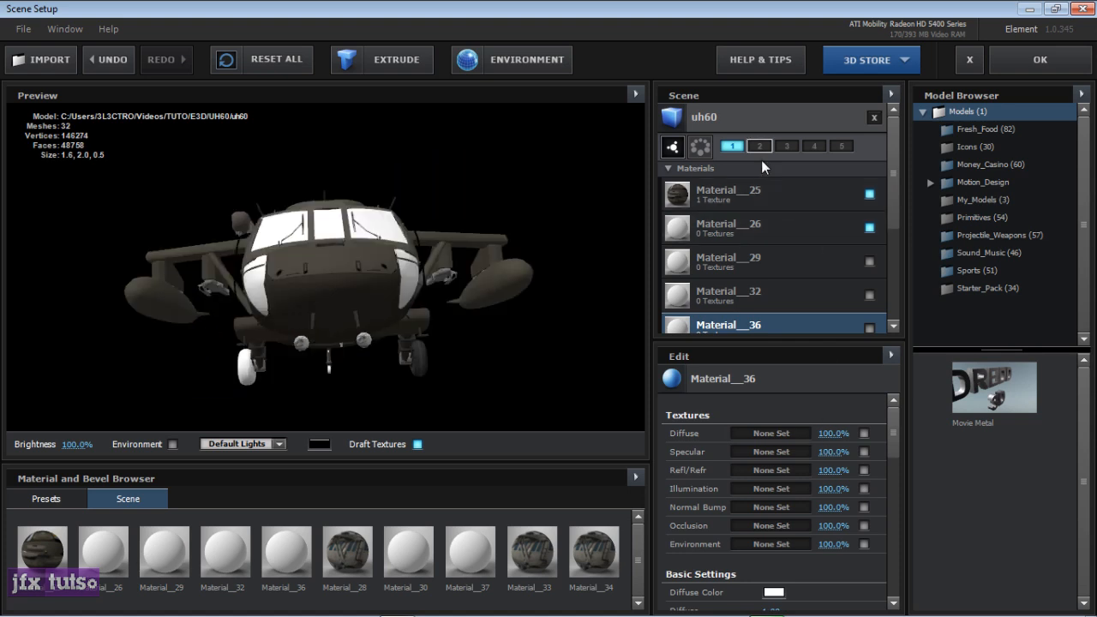
click(748, 125)
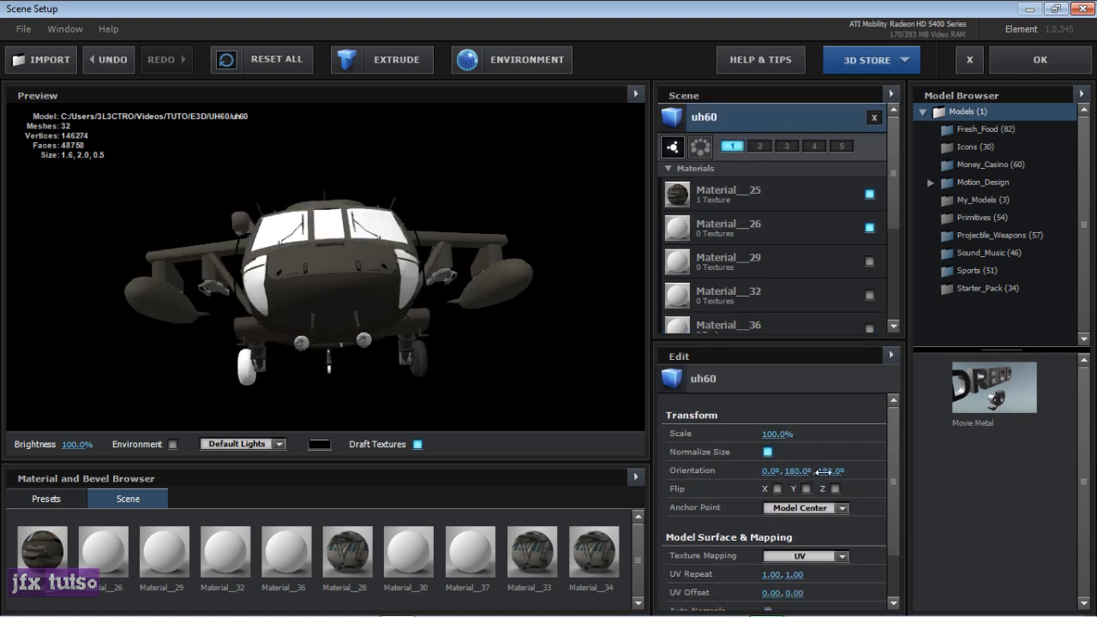
drag(824, 470, 934, 455)
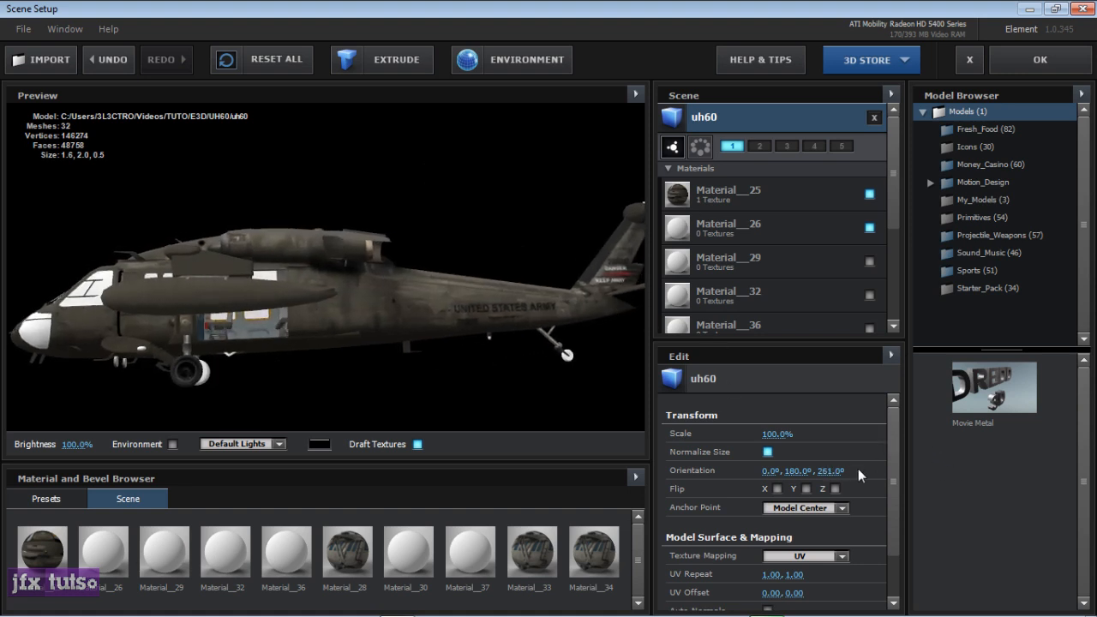
Step: Rotate the uh60 model further to a Z orientation of 294° and inspect its textured surfaces and material list
drag(828, 470, 873, 469)
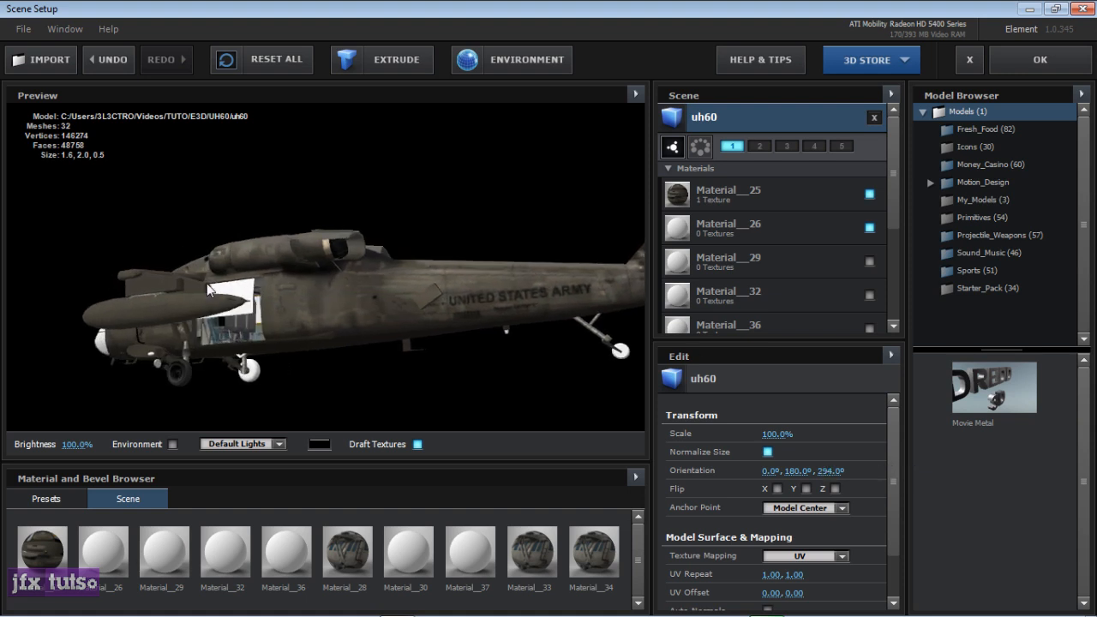
drag(209, 290, 228, 345)
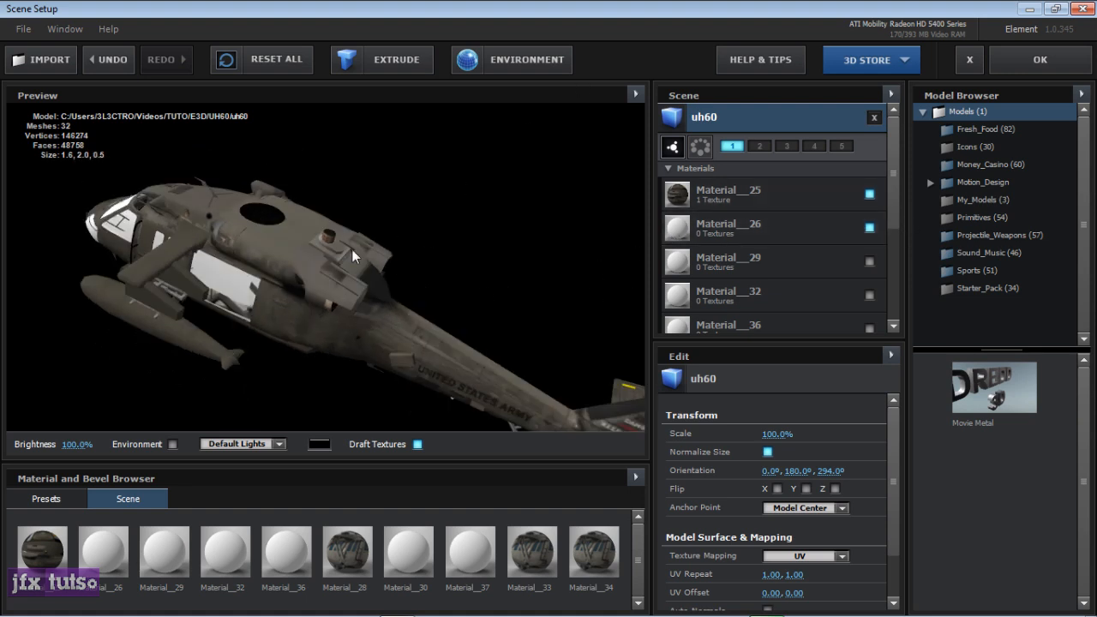
drag(208, 313, 226, 289)
scroll(874, 189, down, 5)
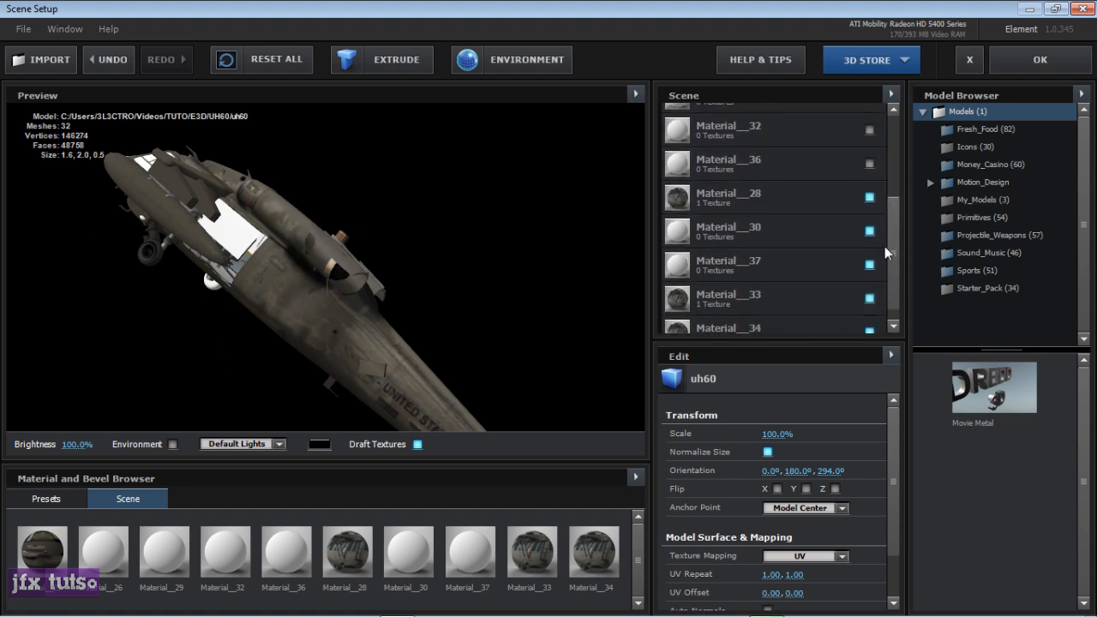
scroll(882, 262, up, 4)
scroll(883, 167, up, 1)
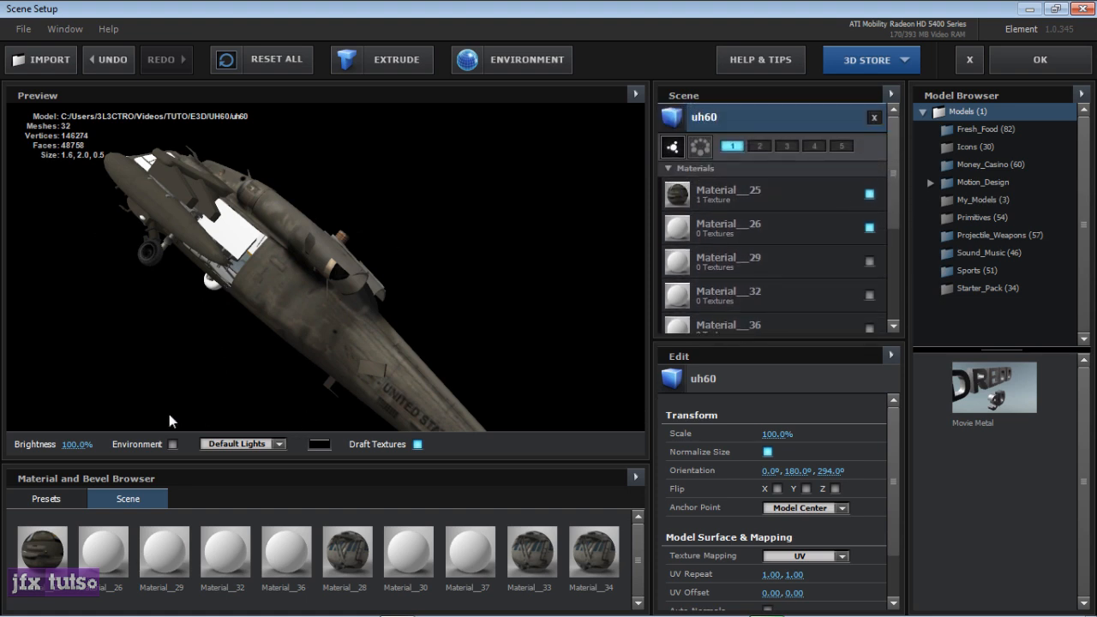
Step: Try to apply the Material__25 swatch to the uh60 model, and undo the last Z orientation change
drag(40, 560, 728, 134)
drag(890, 177, 881, 258)
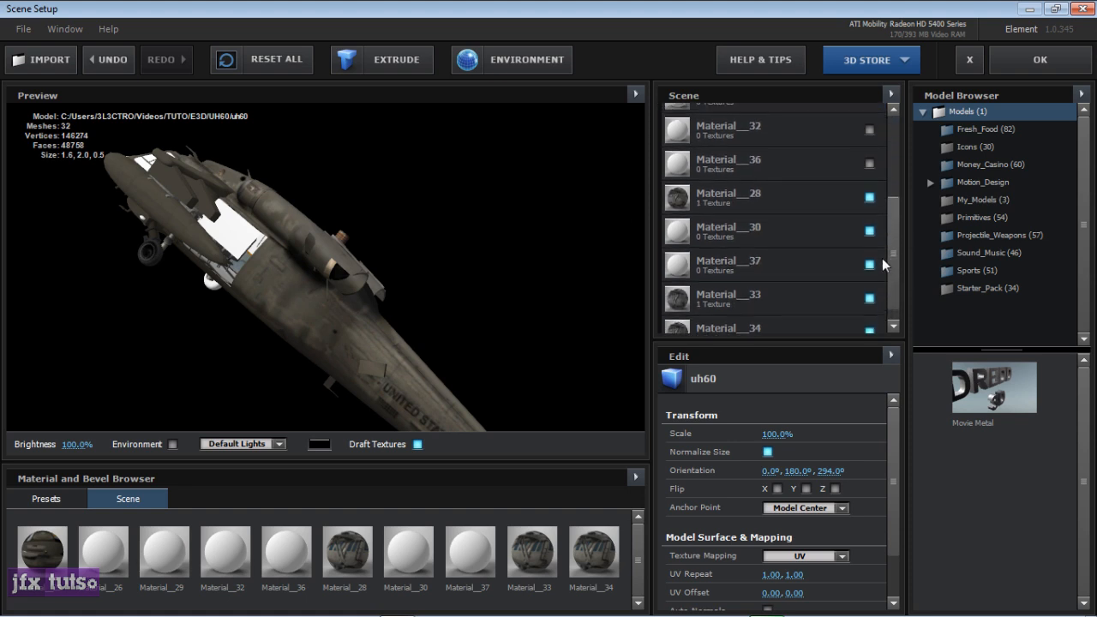
key(ctrl+z)
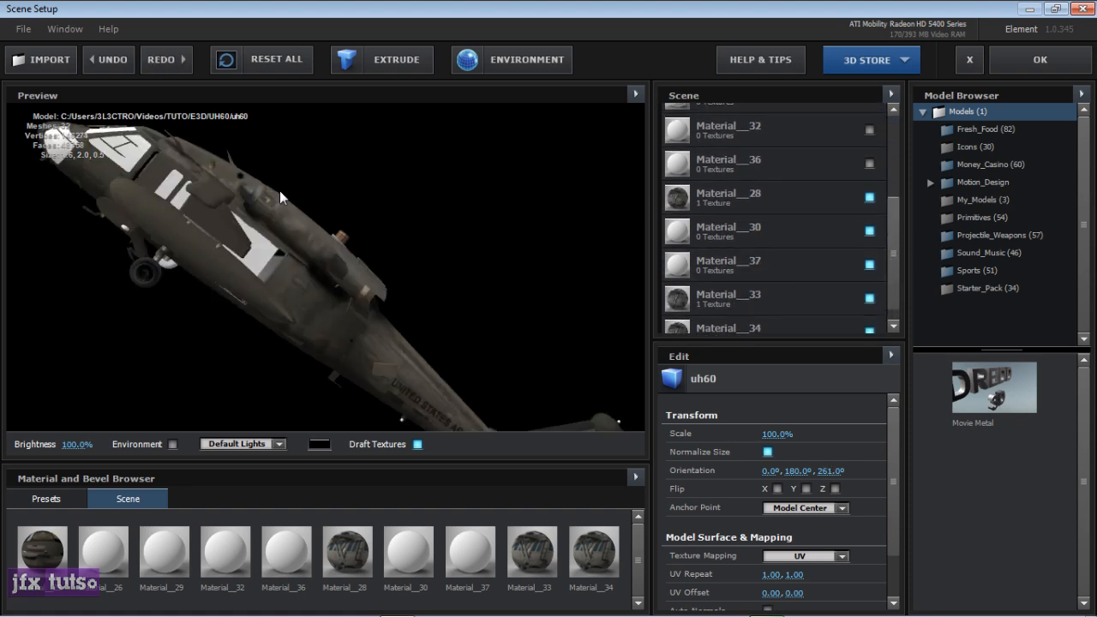
drag(111, 194, 61, 249)
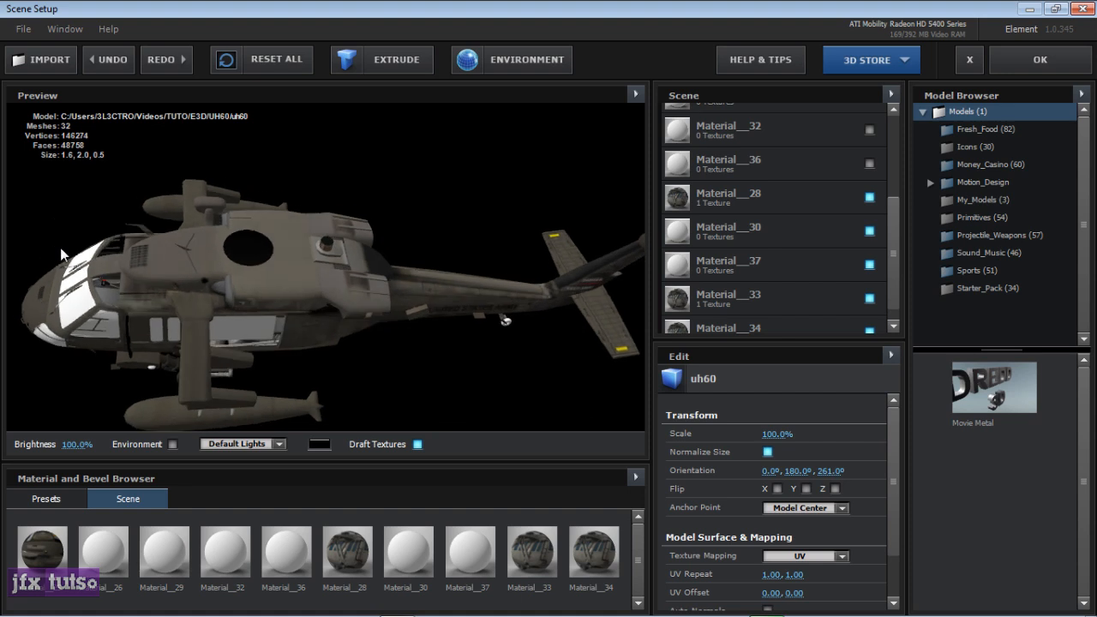
Step: Open the diffuse texture file selection for Material__28 and preview the helicopter reference images 2.JPG and 1.JPG
drag(274, 317, 243, 259)
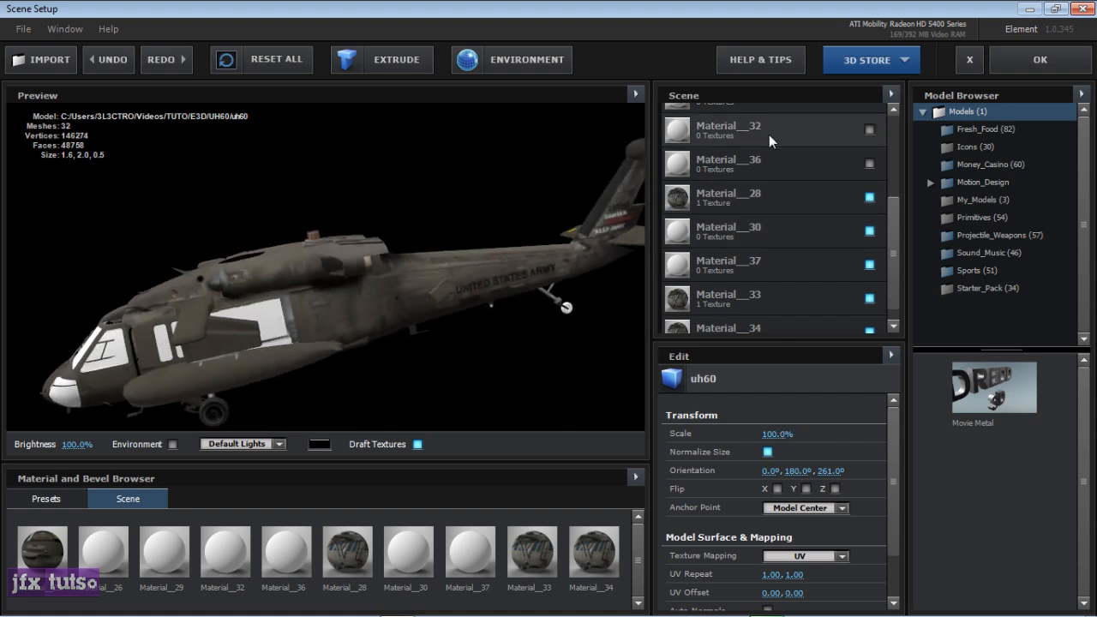
click(733, 194)
click(771, 433)
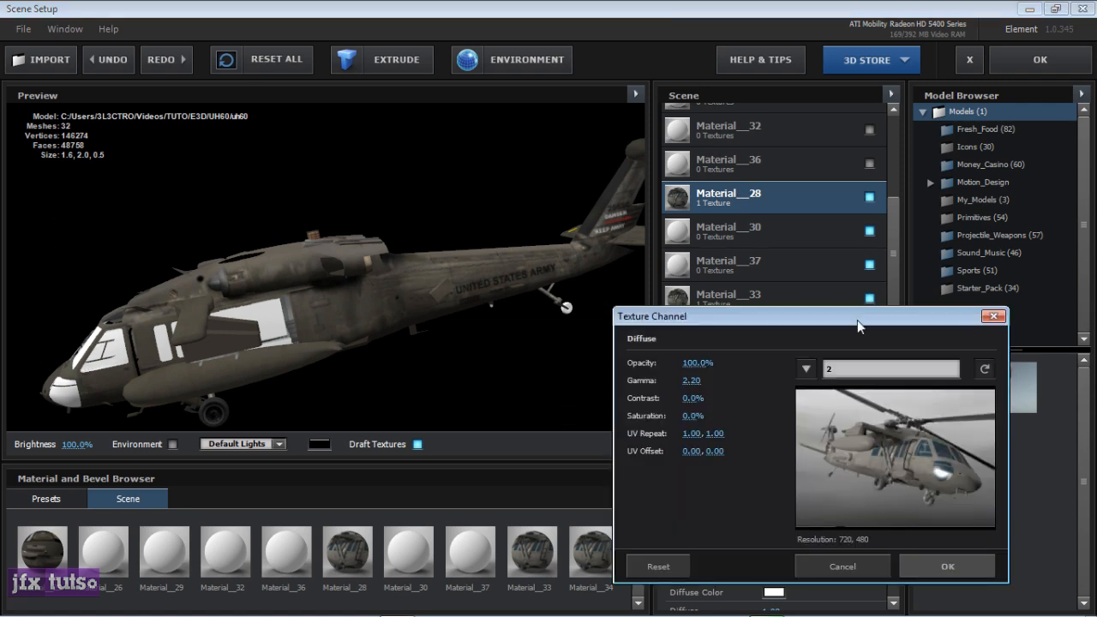
click(869, 369)
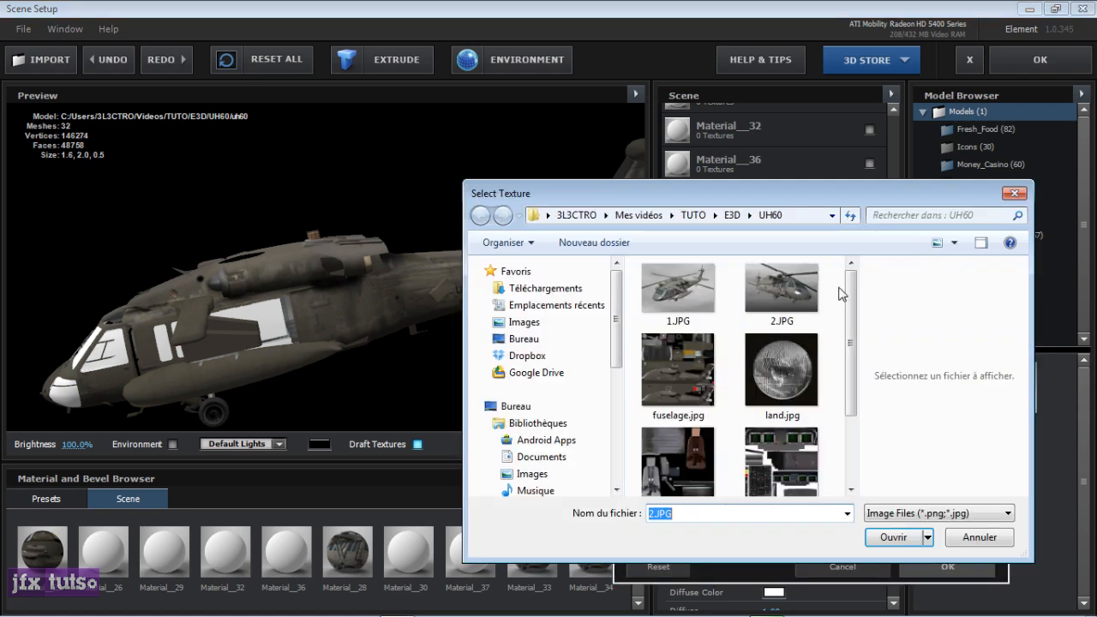
scroll(848, 287, down, 1)
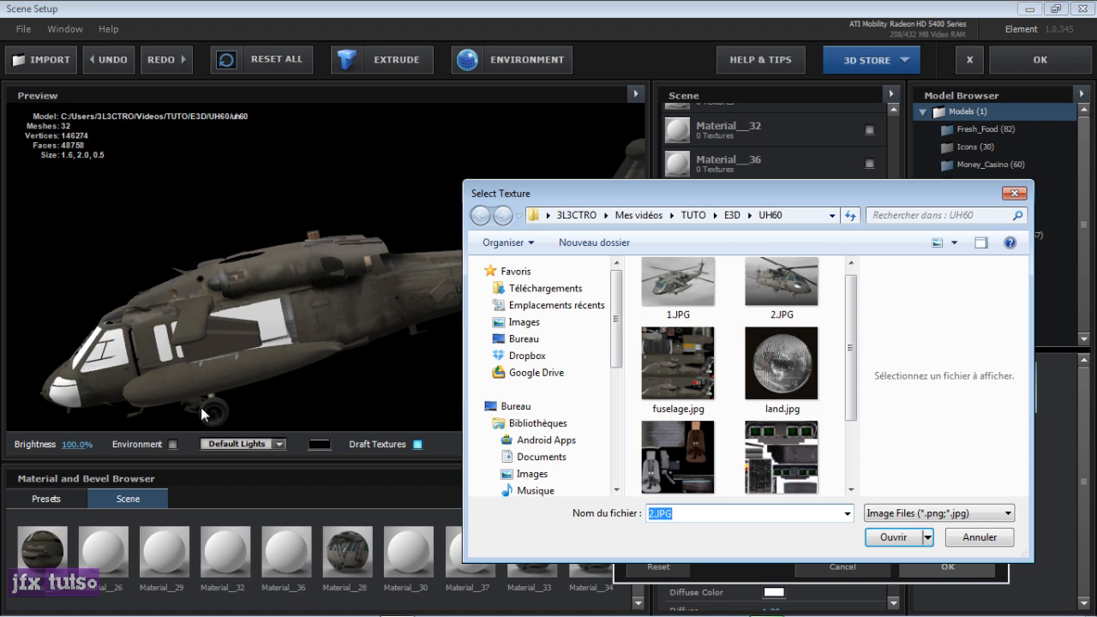
click(784, 296)
click(686, 299)
drag(847, 327, 845, 350)
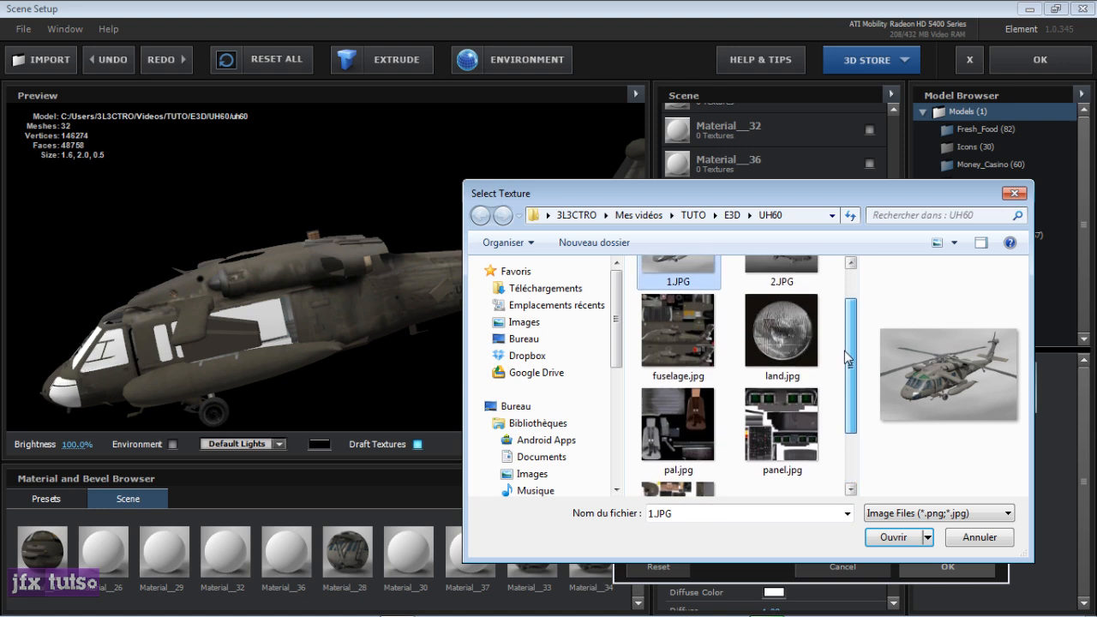
Step: Preview fuselage.jpg, land.jpg, panel.jpg, pal.jpg and Plt.jpg, and cancel the texture selection for Material__28
click(699, 368)
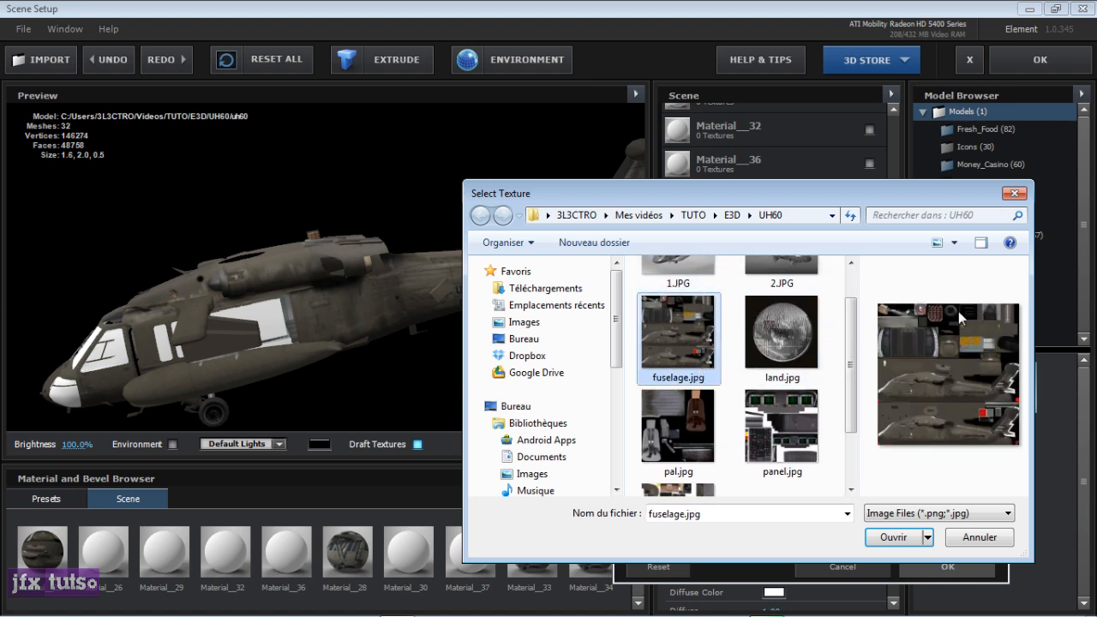
drag(907, 180, 906, 86)
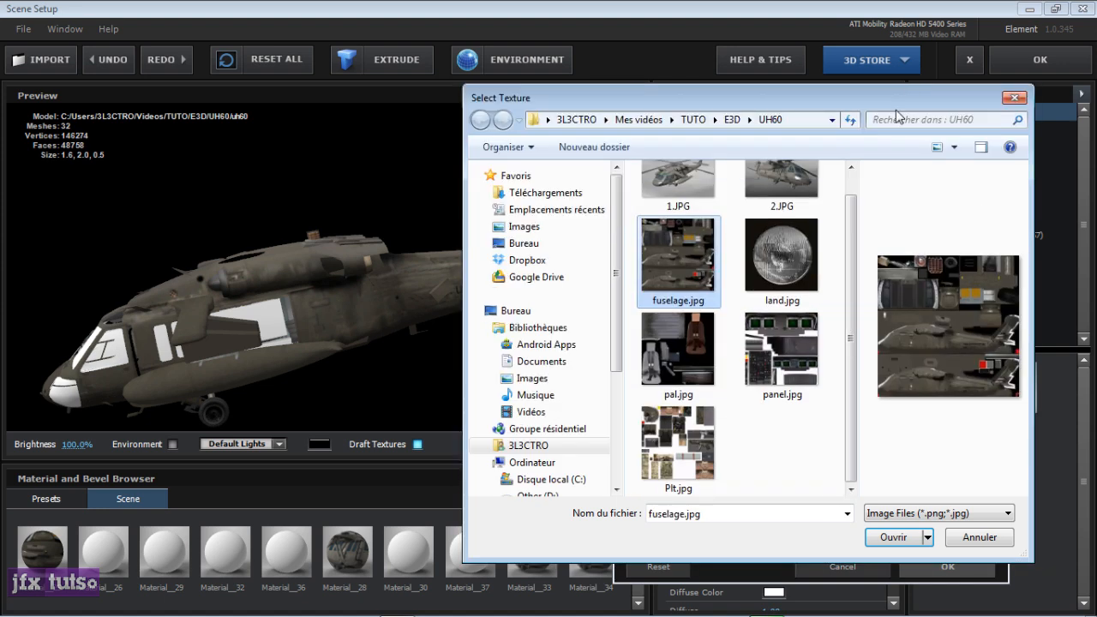
click(790, 253)
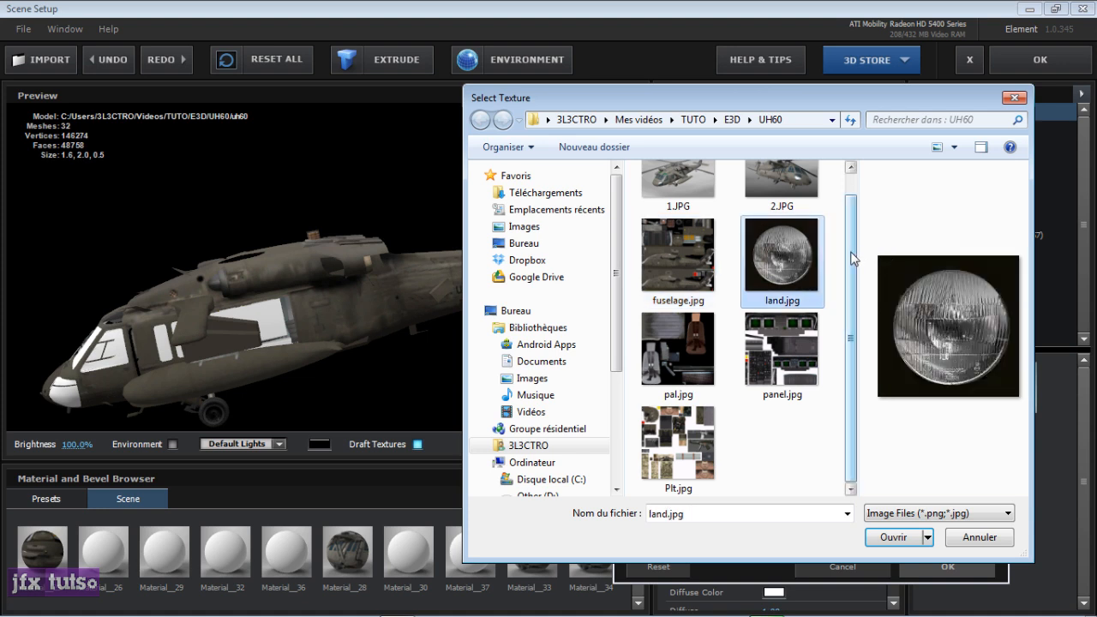
click(790, 367)
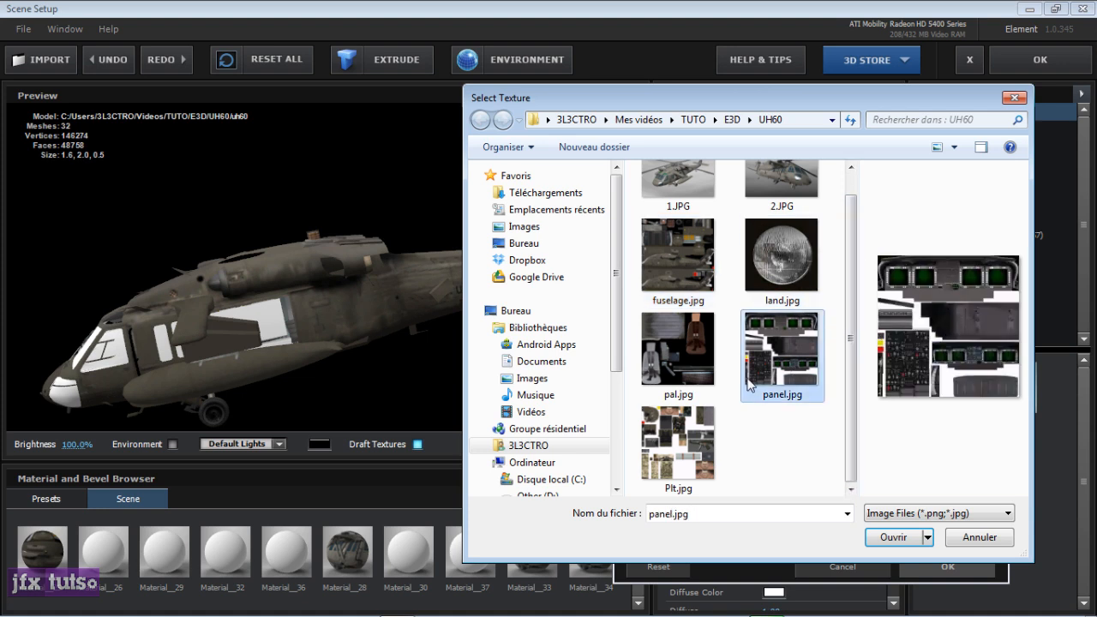
click(687, 357)
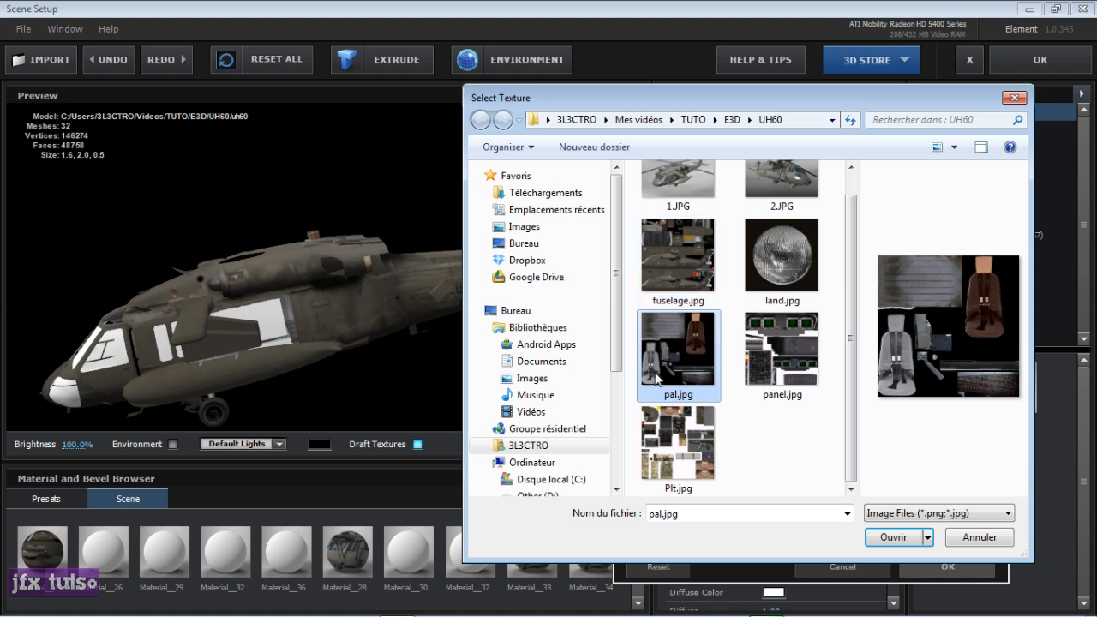
click(691, 447)
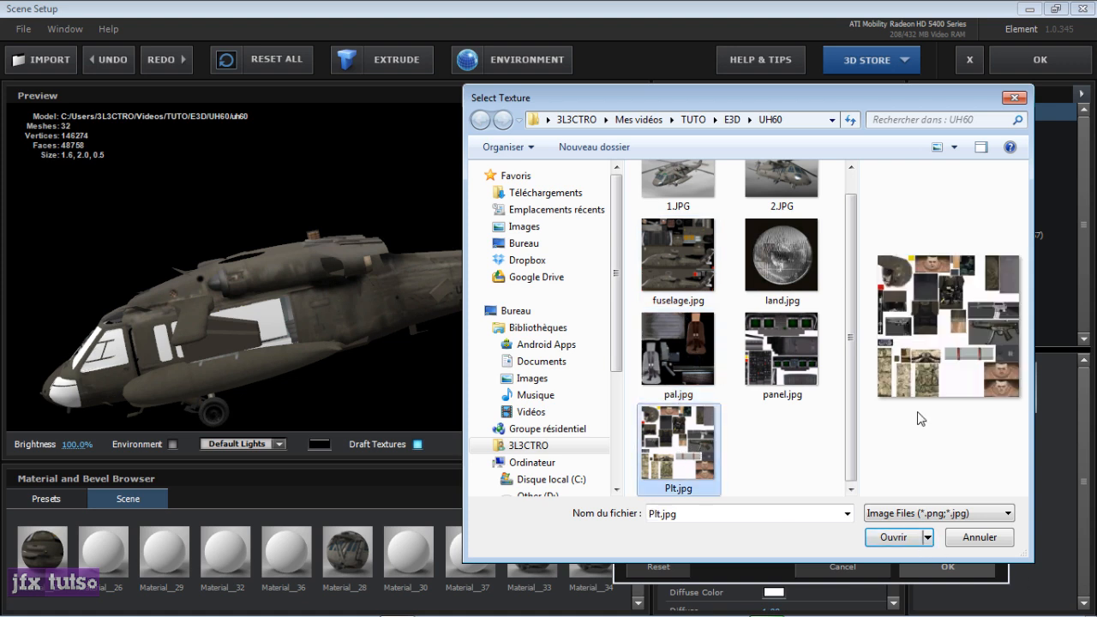
click(887, 536)
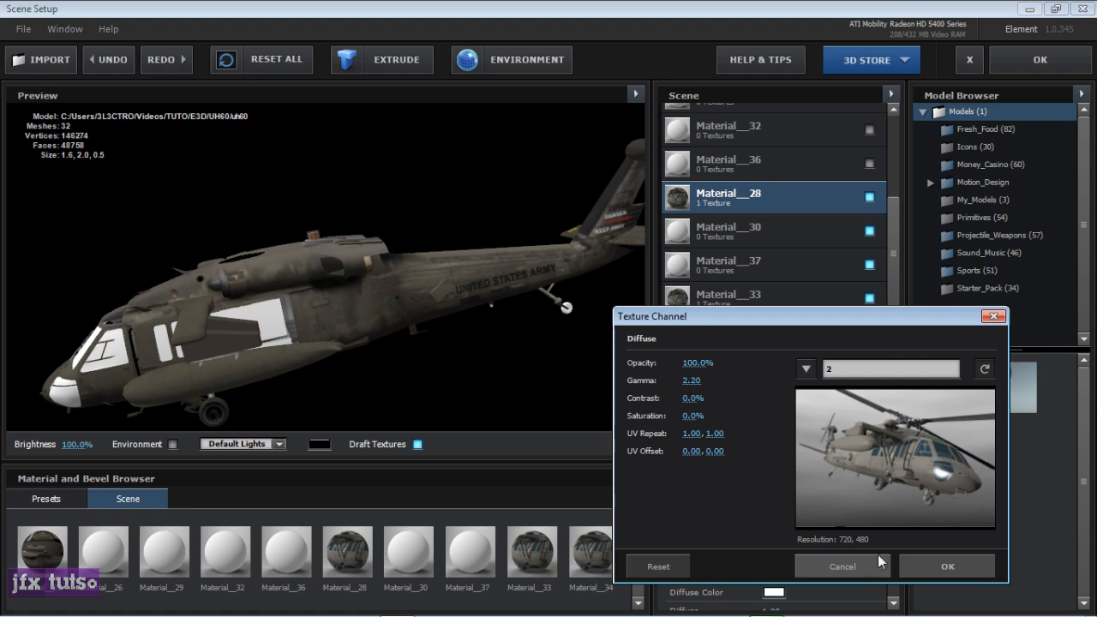
click(867, 562)
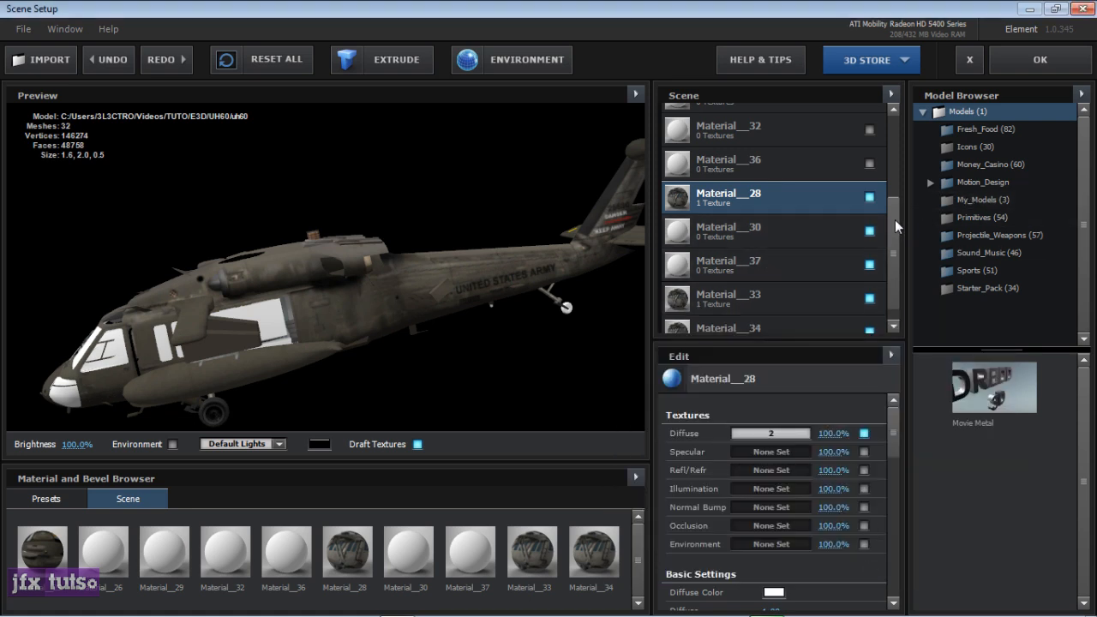
Step: Check the texture channels of uh60's Material__30, Material__36, Material__32 and Material__33, and reselect the uh60 model
scroll(894, 219, down, 1)
click(749, 246)
click(712, 210)
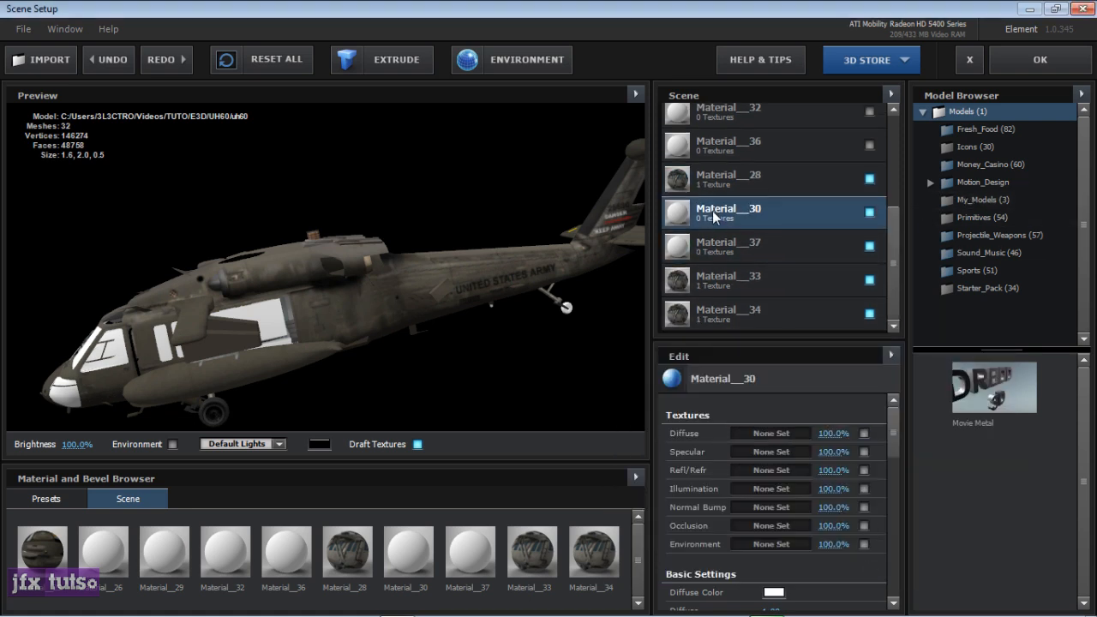
click(728, 144)
click(734, 117)
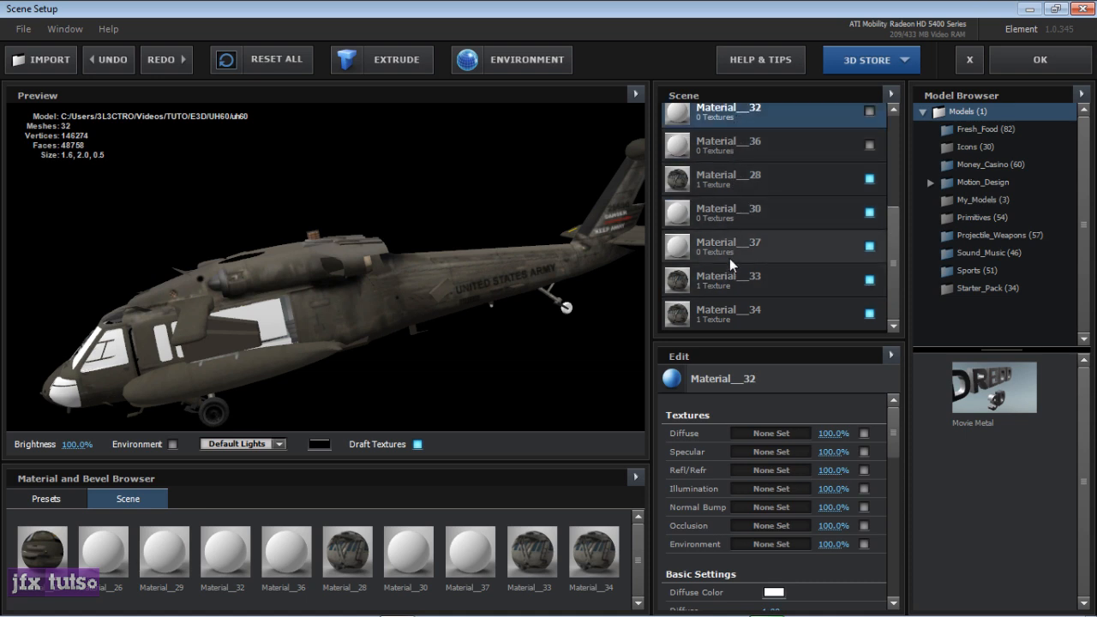
click(729, 208)
click(716, 277)
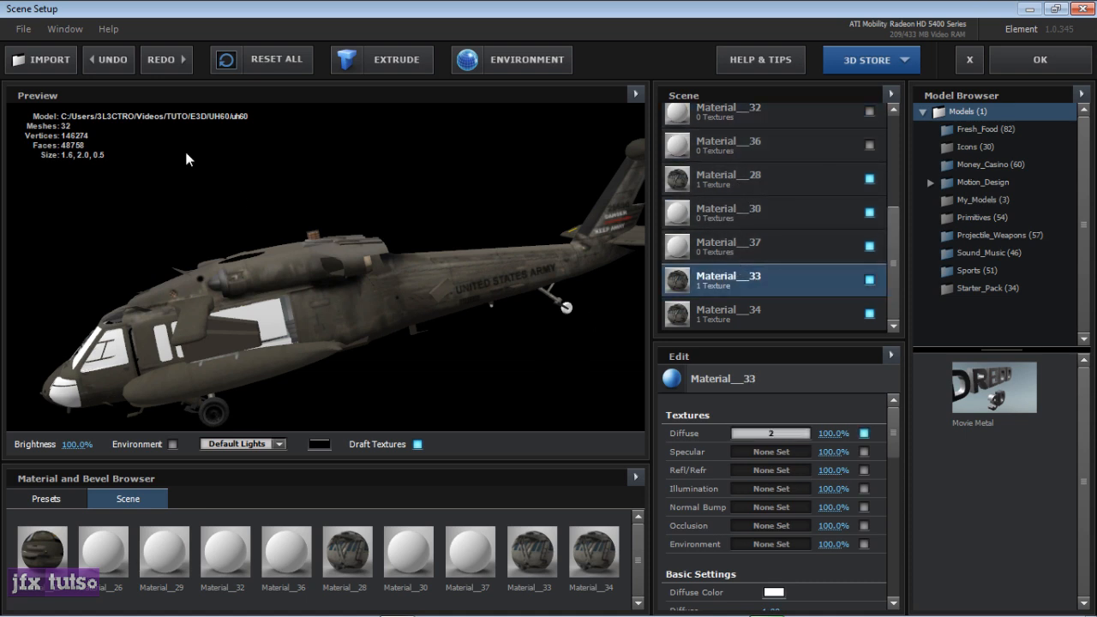
drag(893, 228, 898, 142)
click(724, 125)
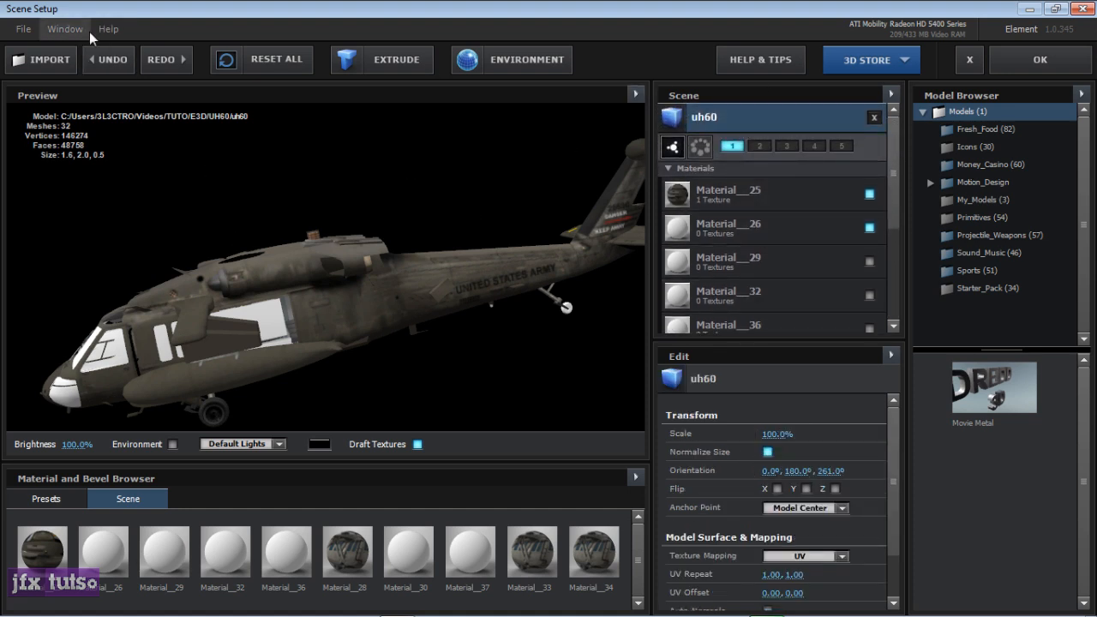
Step: Import the main rotor model bigRotor.obj from the UH60 folder into the scene
click(56, 64)
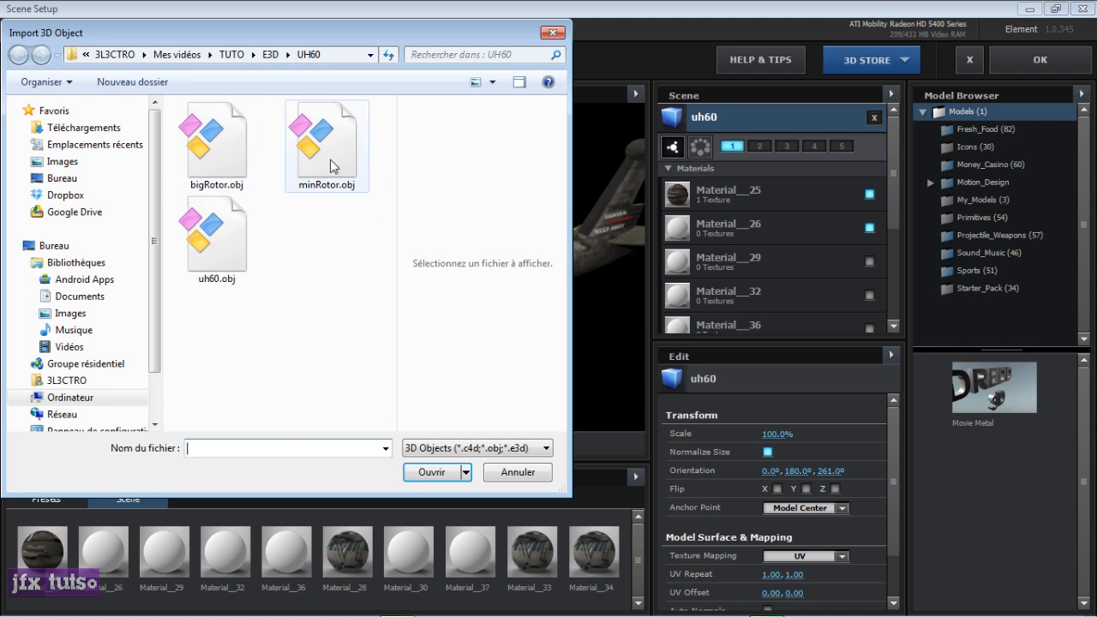
click(215, 163)
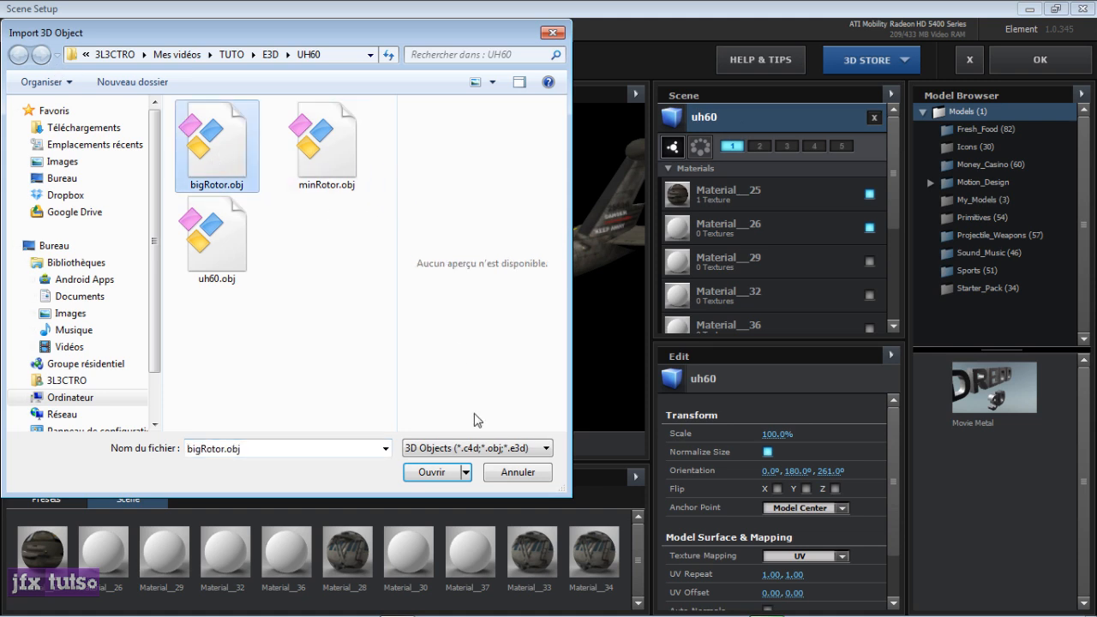
click(437, 472)
Step: Set the bigRotor model's X orientation to 180° to flip it upright, and select its Material__29
drag(286, 254, 349, 204)
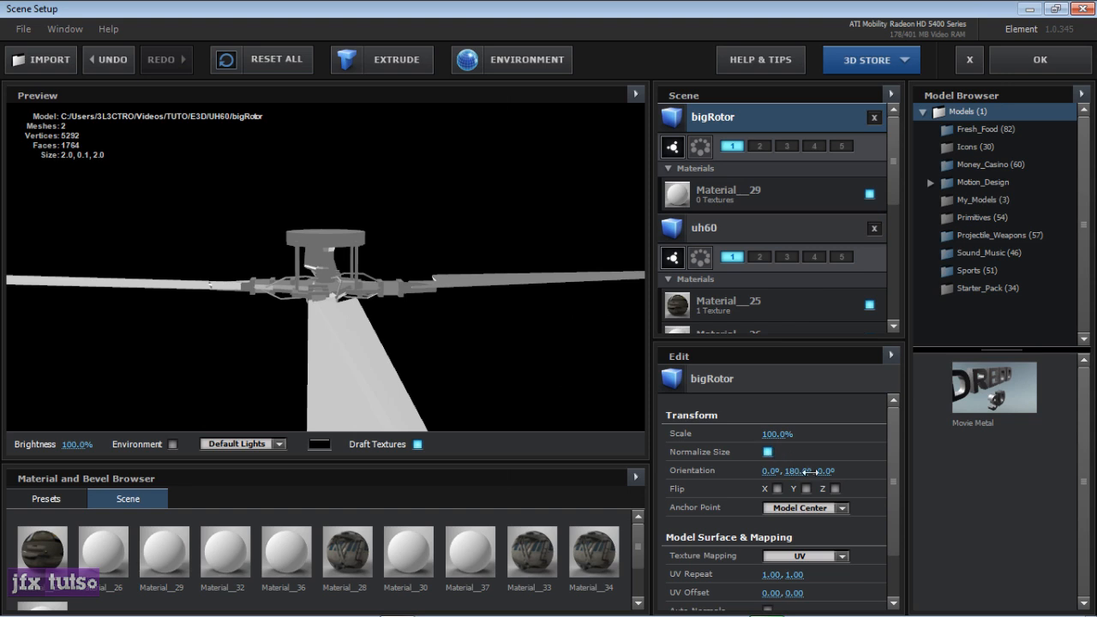
drag(316, 309, 283, 274)
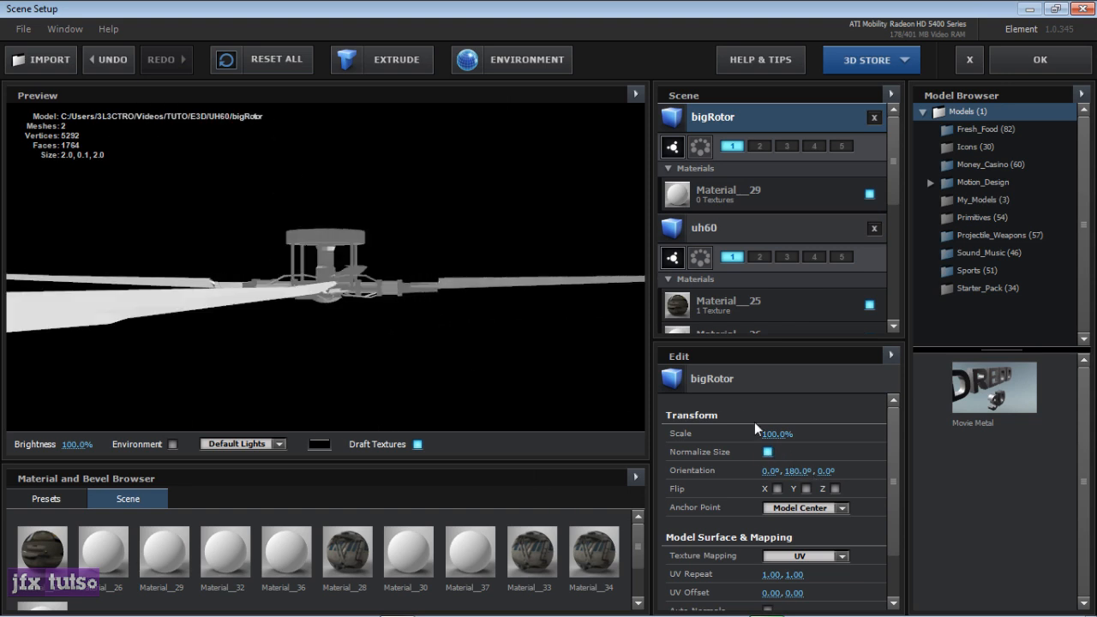
drag(773, 474, 773, 470)
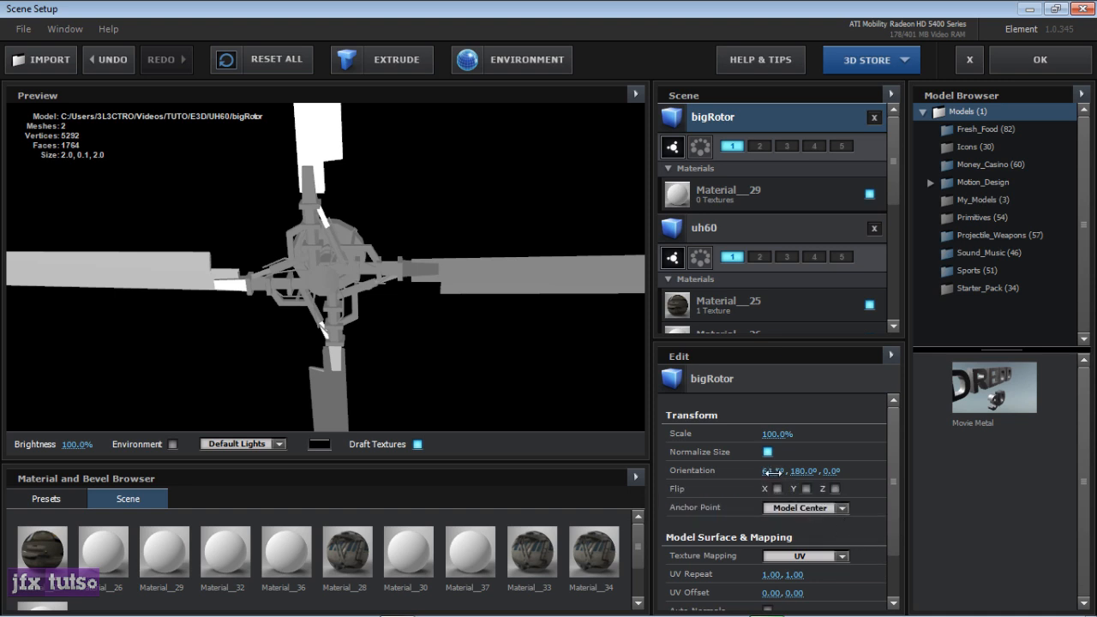
click(774, 470)
text(180)
key(Return)
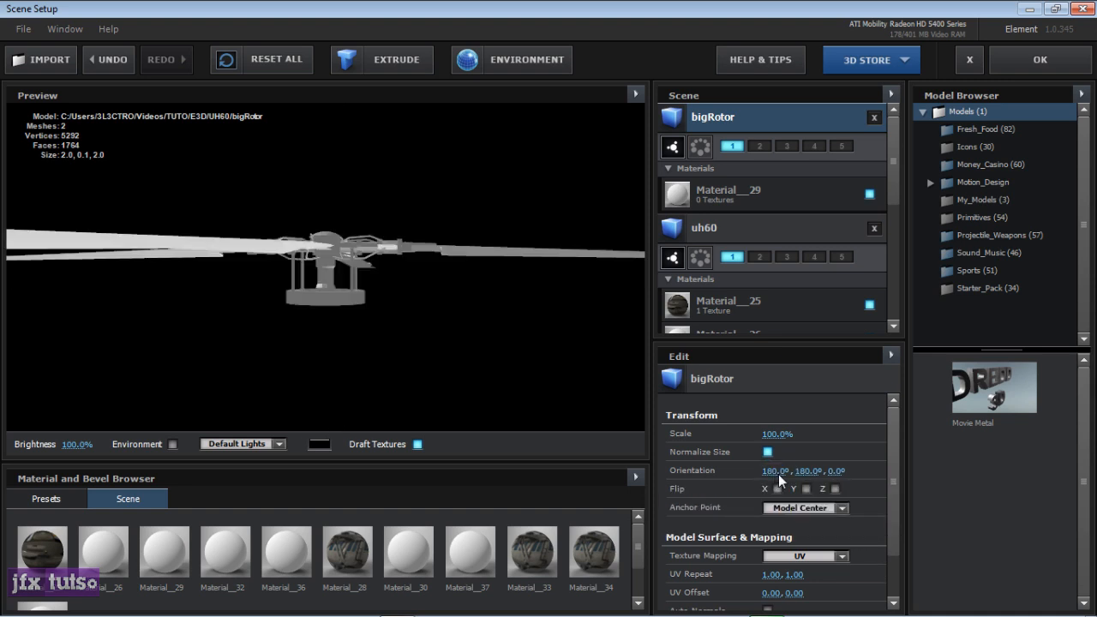
drag(290, 283, 471, 207)
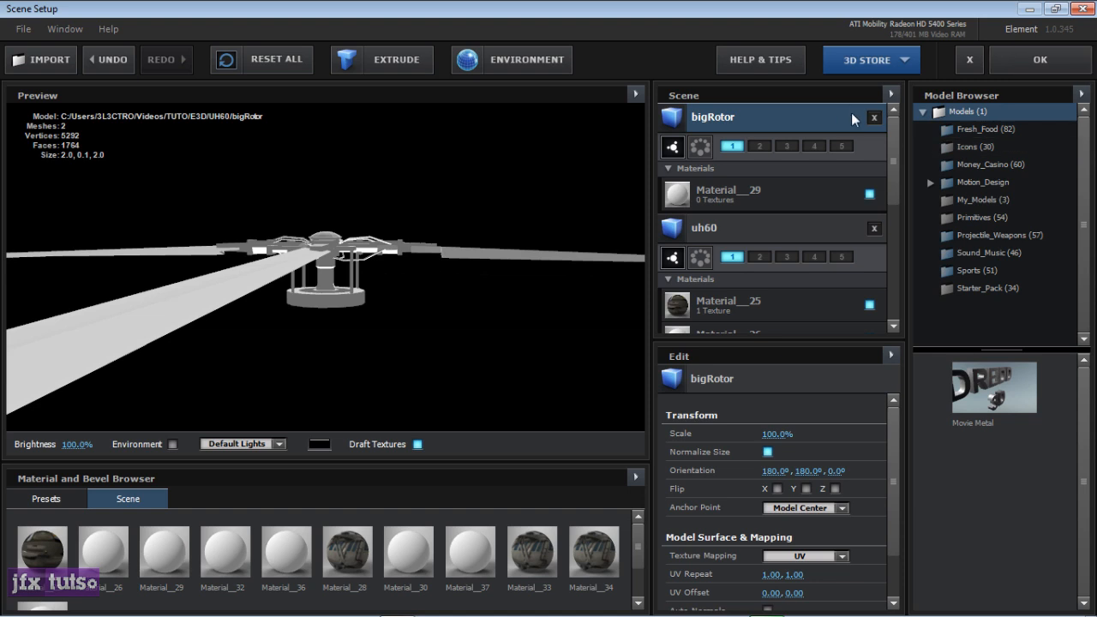
drag(348, 264, 417, 322)
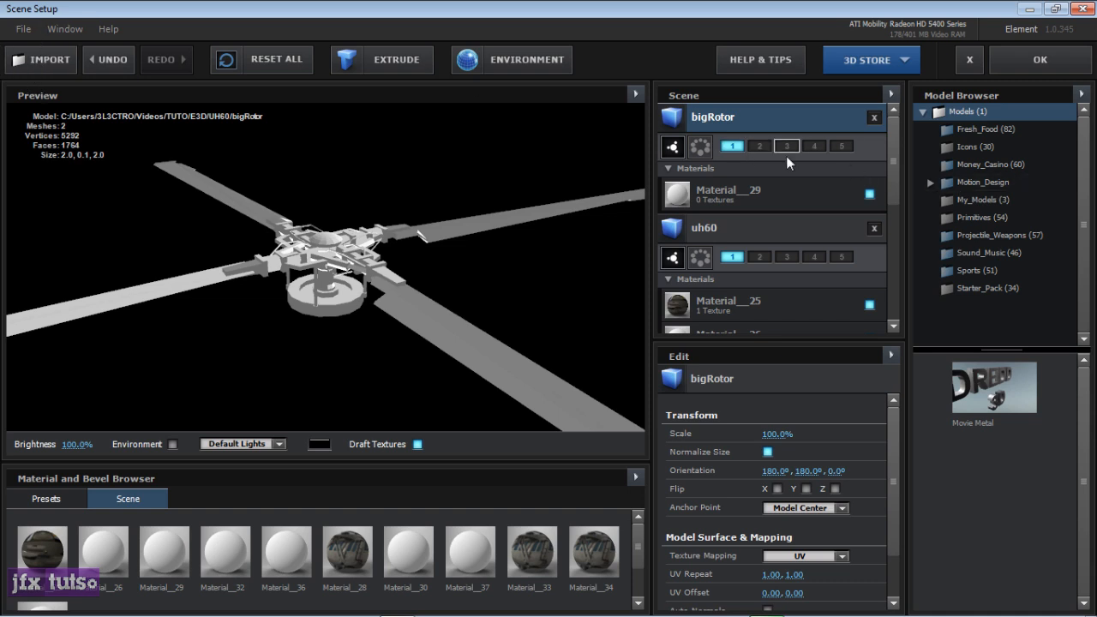
click(740, 197)
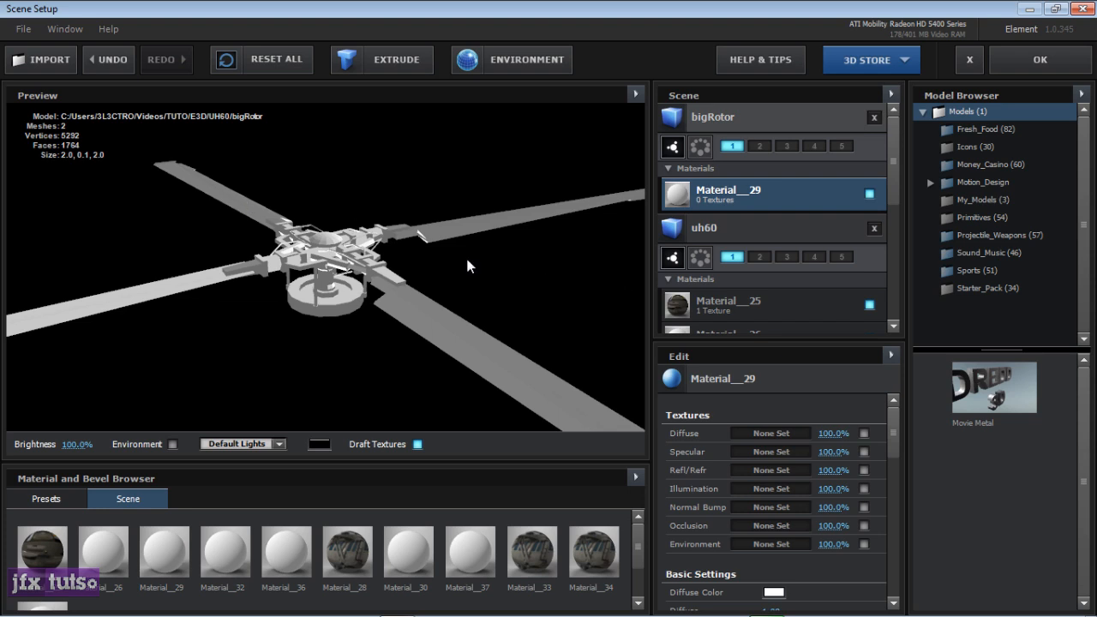
Step: Import the tail rotor model minRotor.obj from the UH60 folder into the scene
click(40, 59)
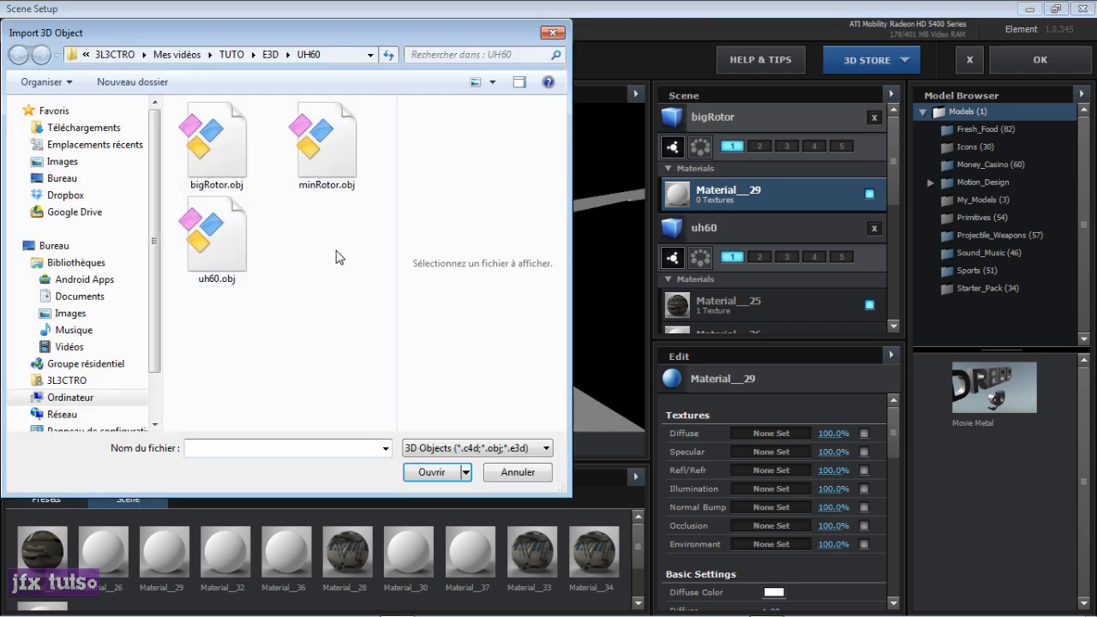
click(319, 164)
click(446, 470)
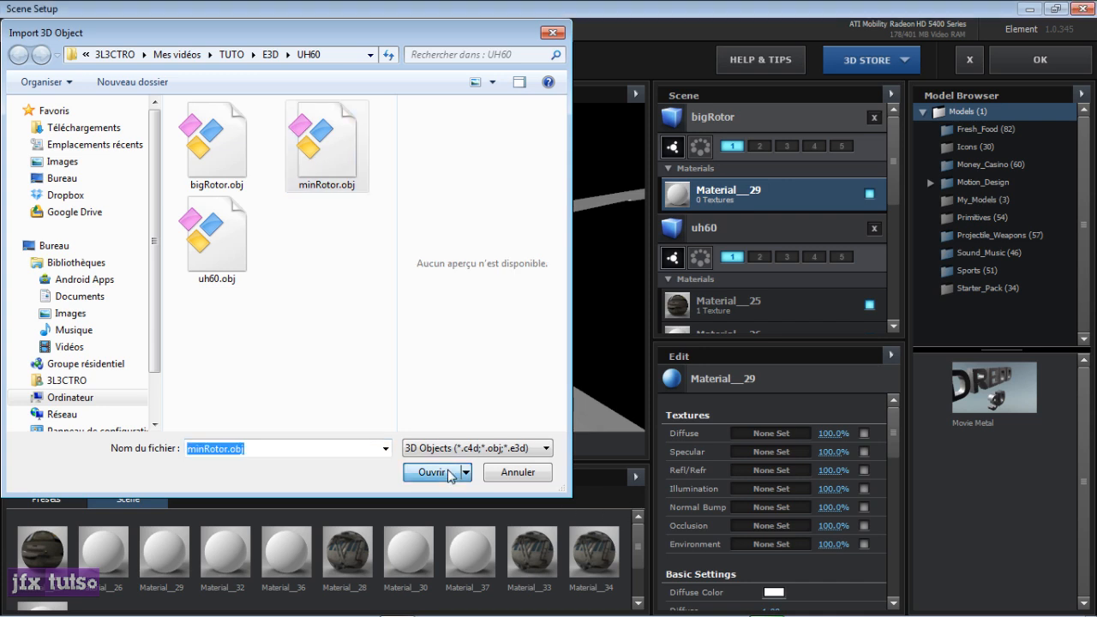
Step: Load the pal image as the diffuse texture of minRotor's Material__29, adjust its contrast, and confirm the texture channel
drag(299, 273, 377, 287)
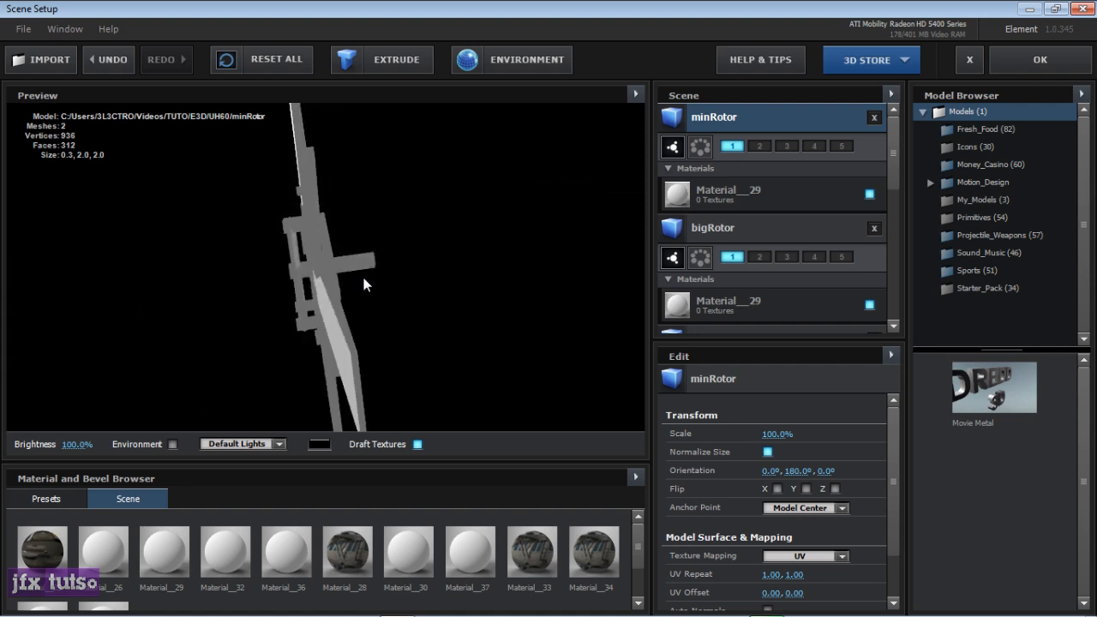
drag(344, 329, 178, 268)
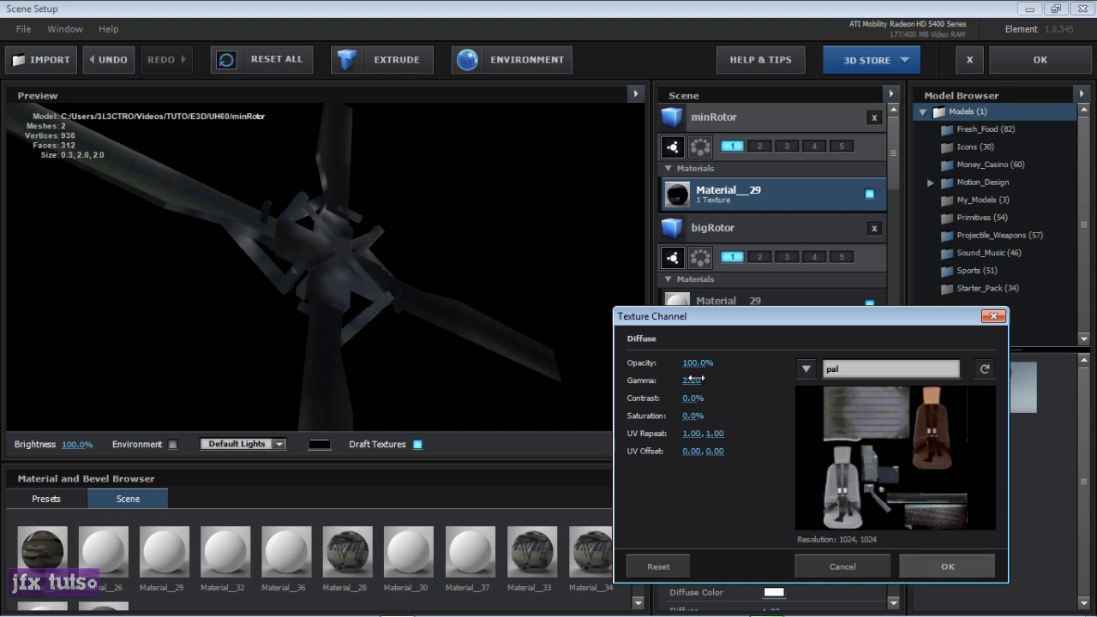
mouse_move(691, 397)
mouse_down()
mouse_move(711, 397)
mouse_move(681, 397)
mouse_move(691, 399)
mouse_up()
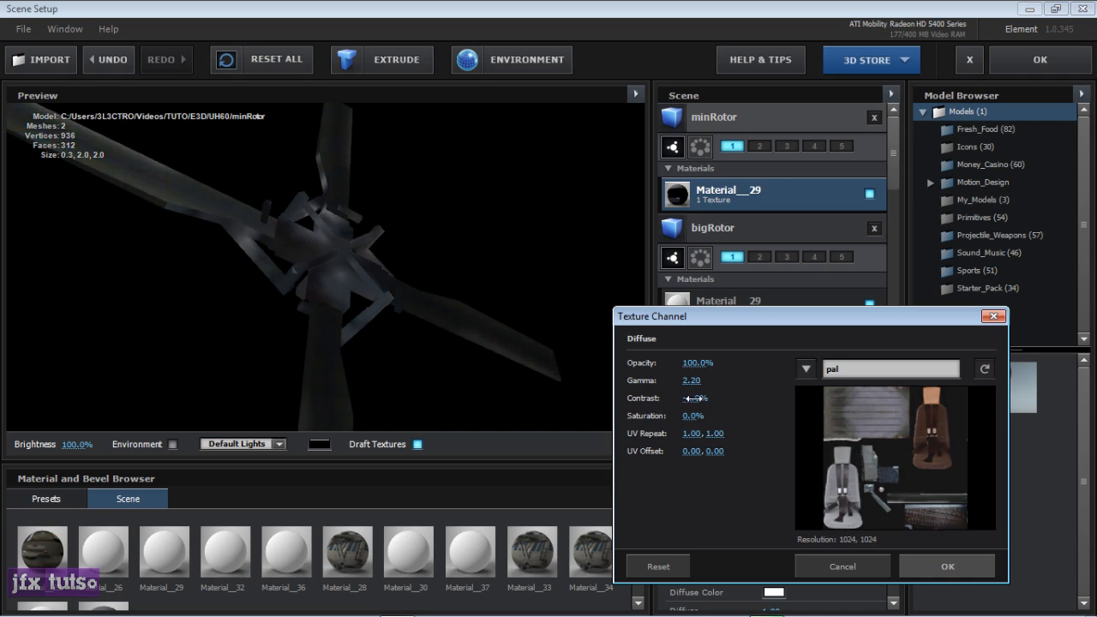
click(938, 565)
drag(313, 276, 489, 252)
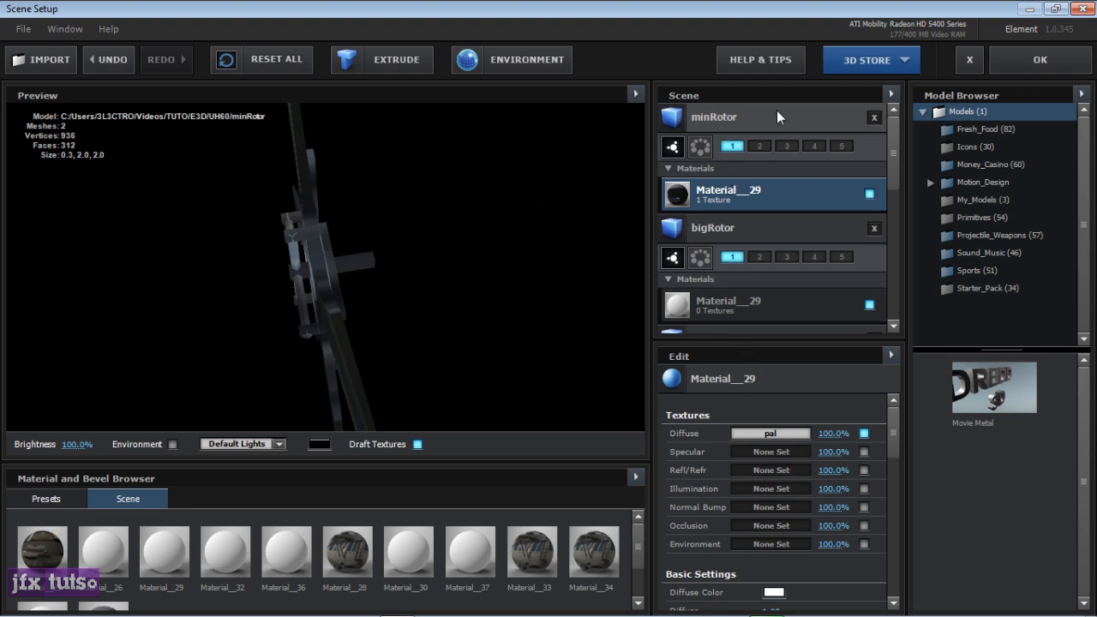
Step: Select the uh60 model and switch its Material__29 on and off again to check which rotor parts it covers
scroll(898, 153, down, 1)
drag(893, 150, 894, 265)
click(810, 197)
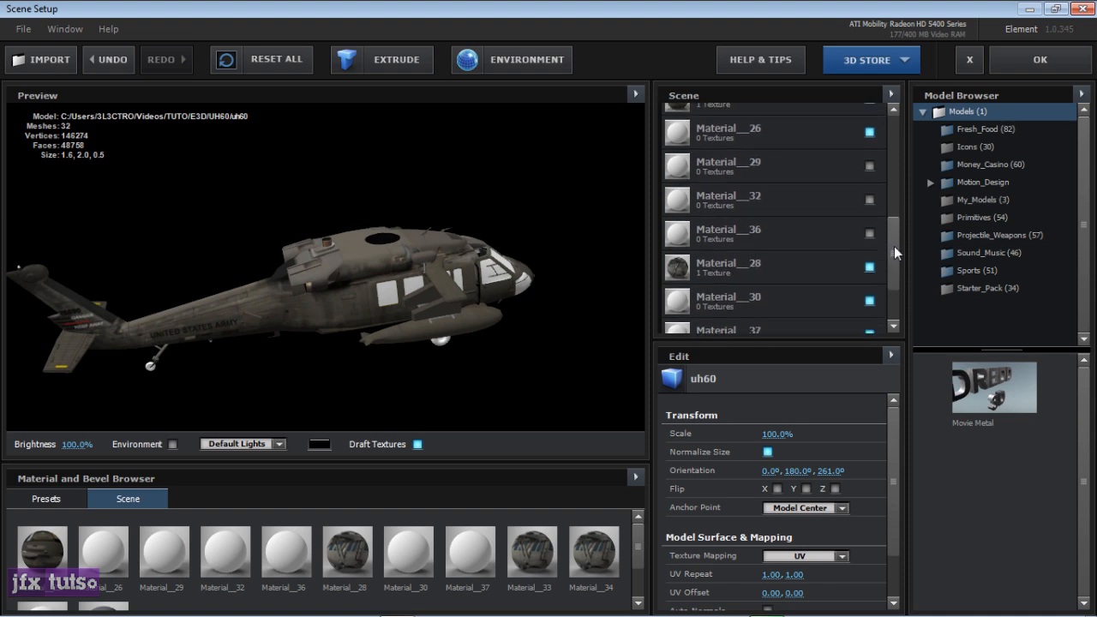
mouse_move(891, 221)
mouse_down()
mouse_move(892, 188)
mouse_move(891, 244)
mouse_move(887, 216)
mouse_up()
click(869, 198)
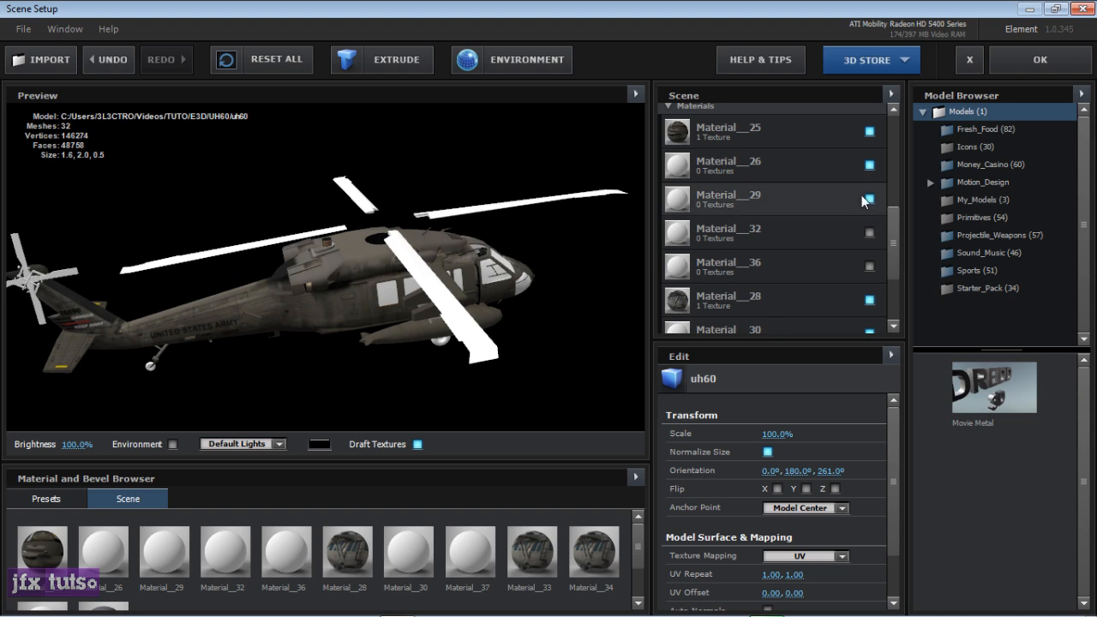
click(868, 198)
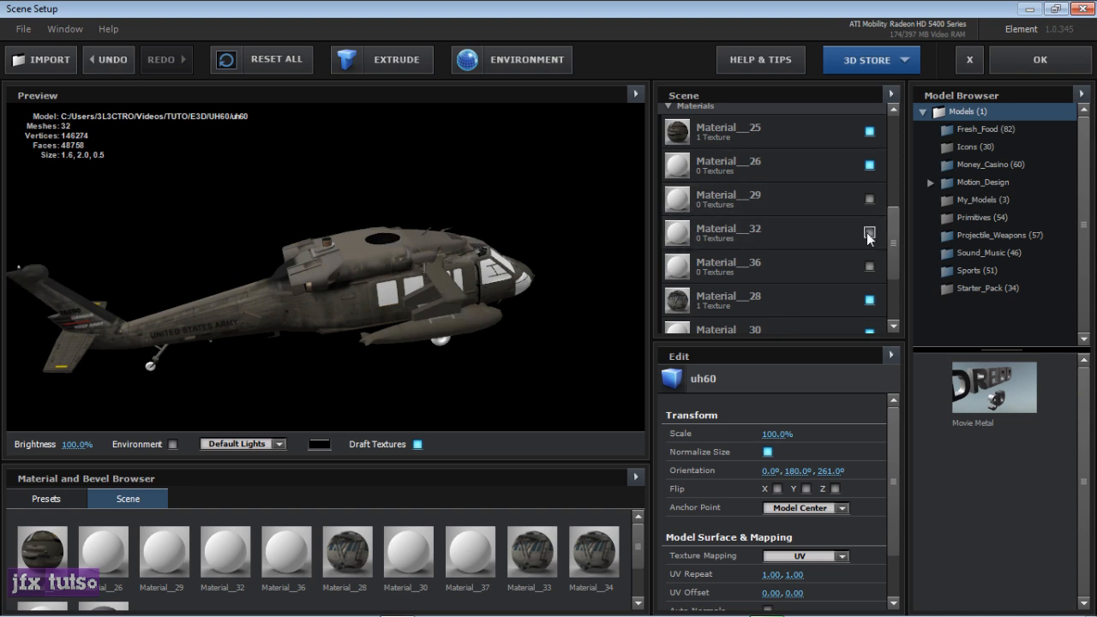
Step: Enable the uh60 model's Material__36, toggle Material__26 to check its parts, and mute Material__32 to hide the rotor hub
click(869, 233)
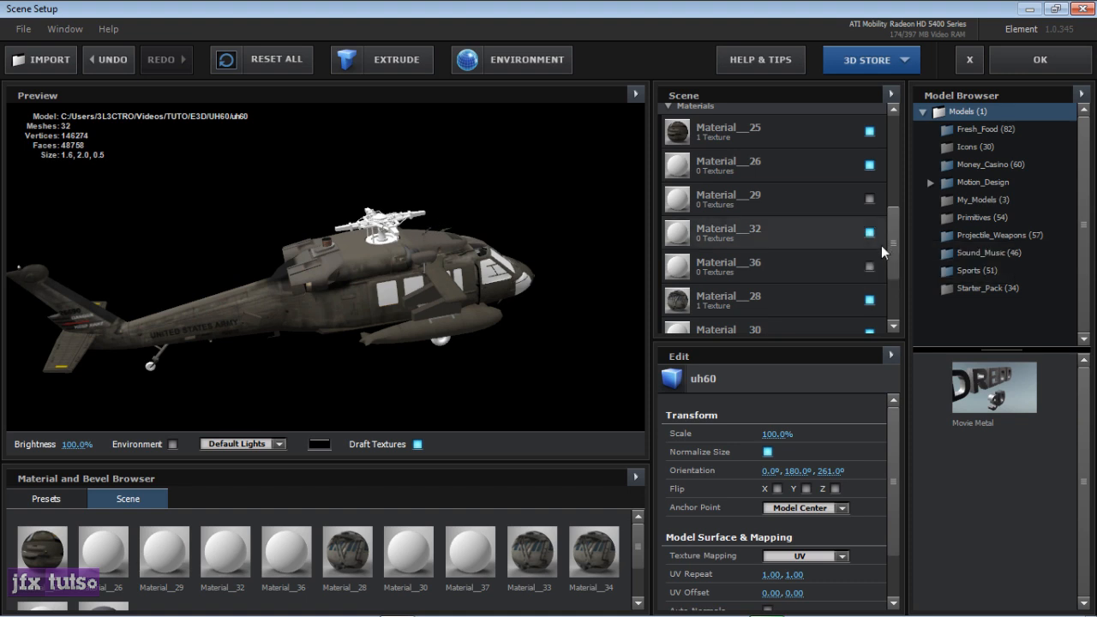
click(869, 267)
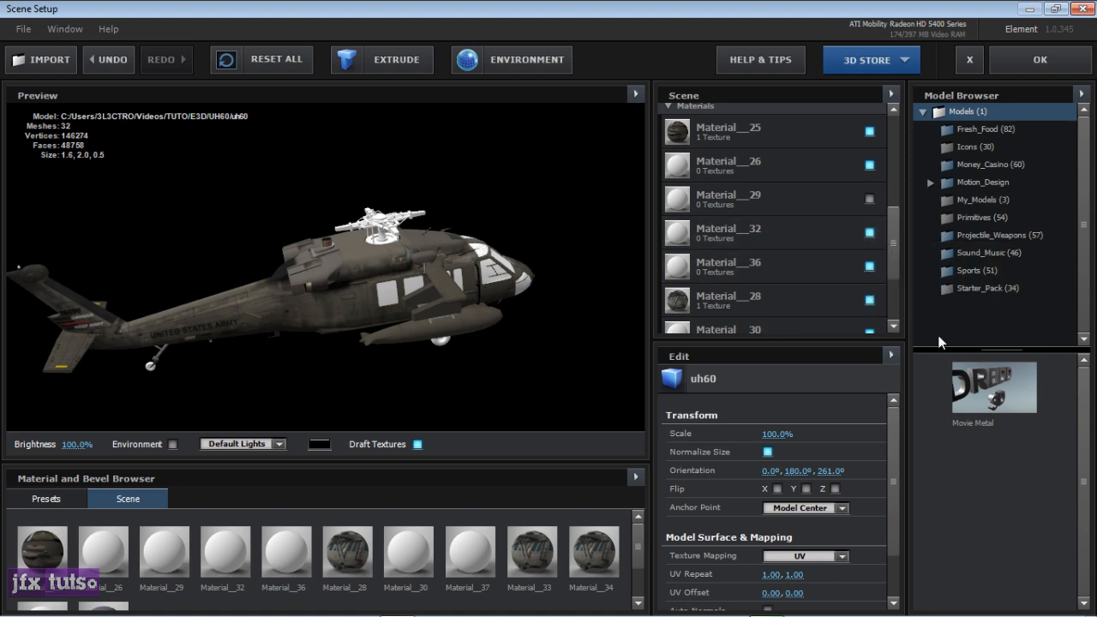
click(868, 165)
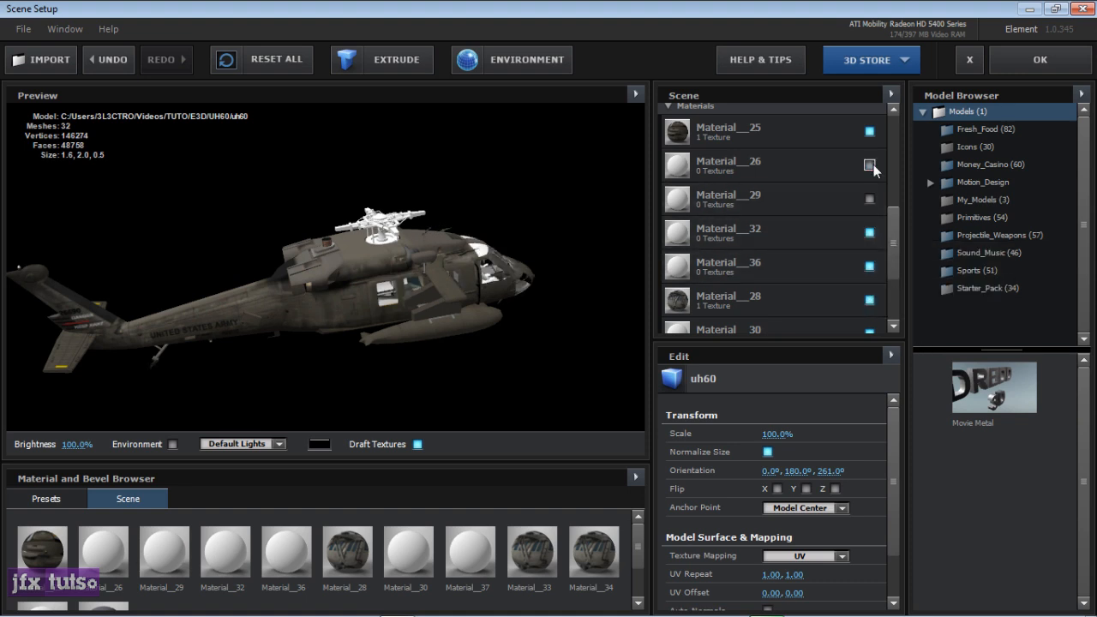
click(869, 166)
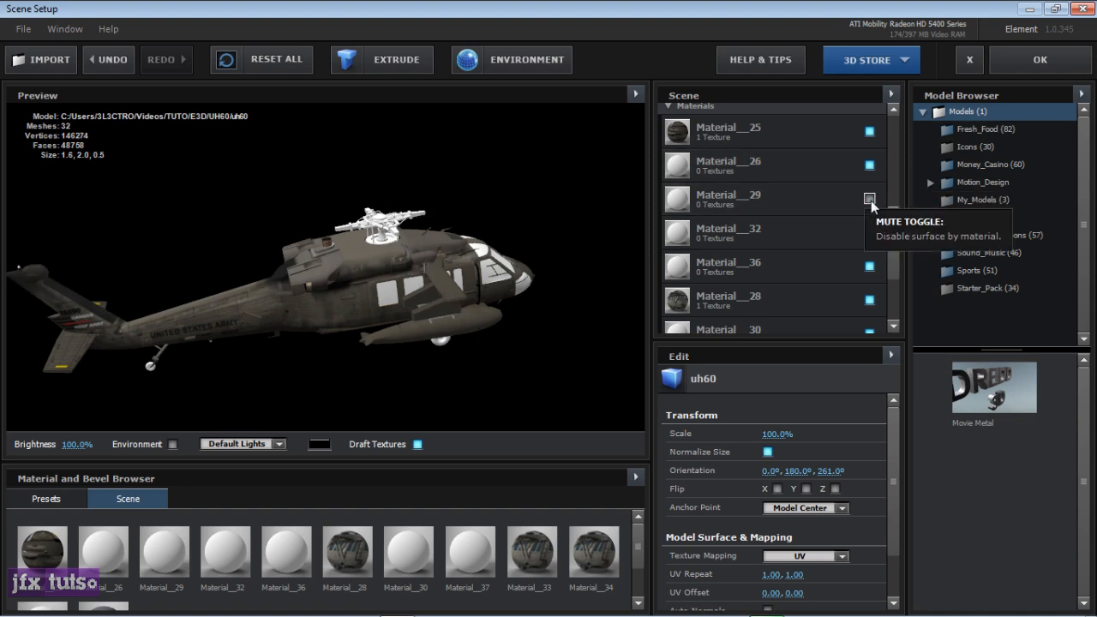
click(871, 200)
click(872, 232)
Step: Enlarge the Scene list and assign the bigRotor model to group 2
drag(894, 232, 893, 161)
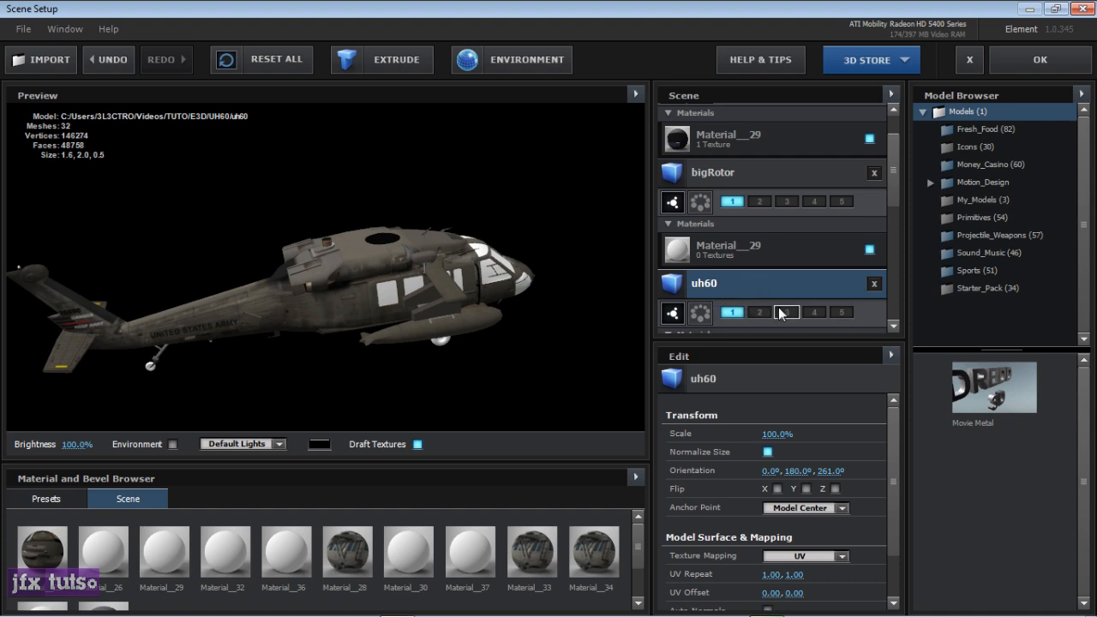
drag(780, 340, 780, 378)
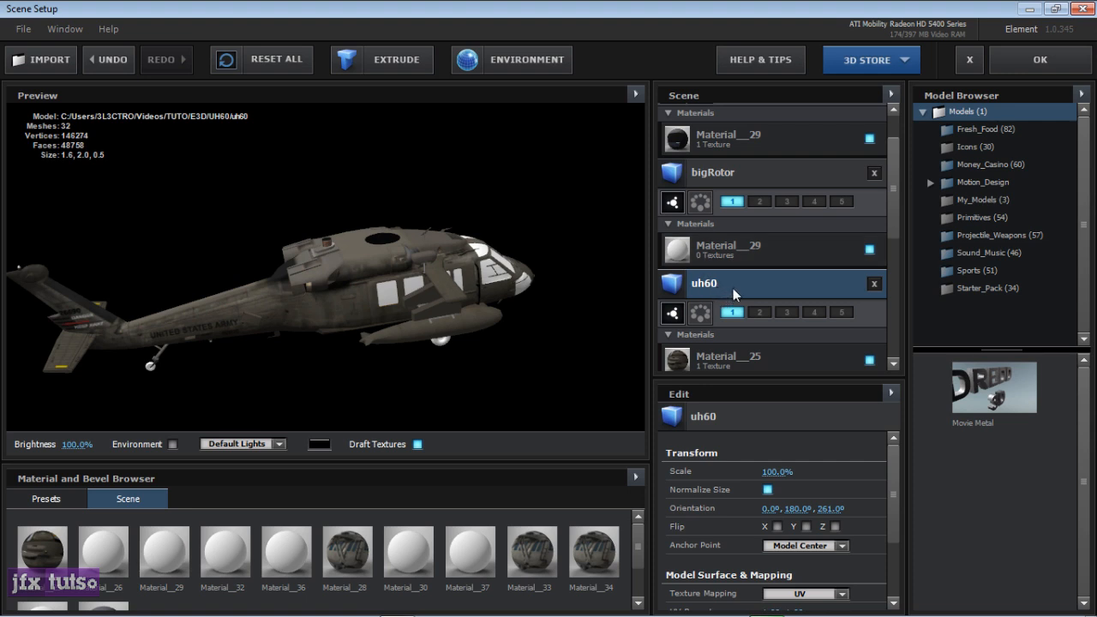
click(737, 316)
click(734, 314)
click(751, 185)
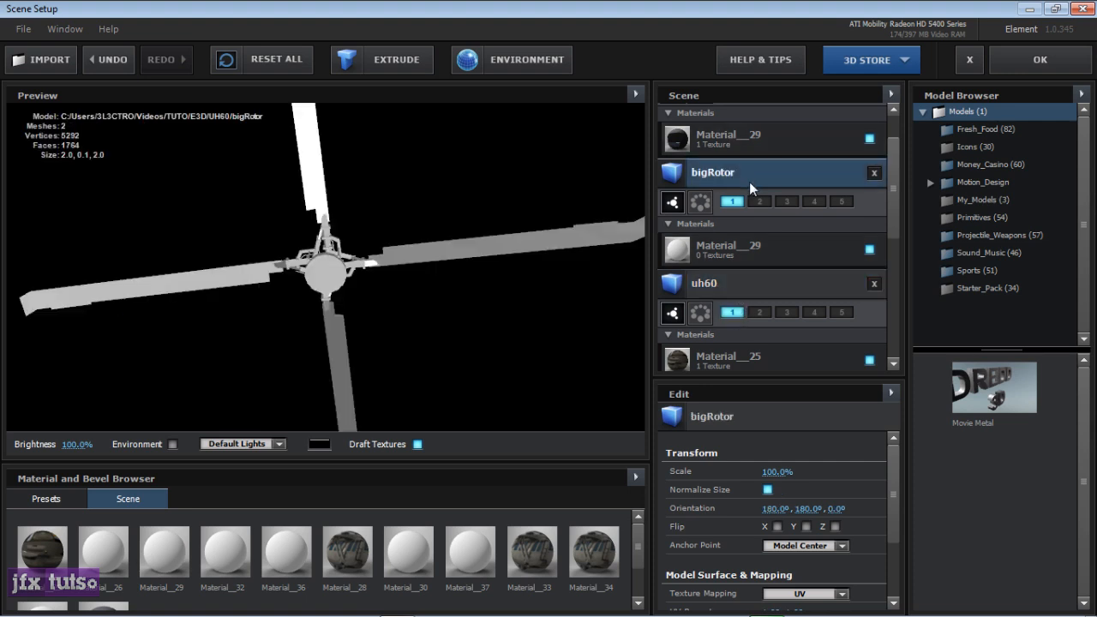
click(760, 202)
click(731, 201)
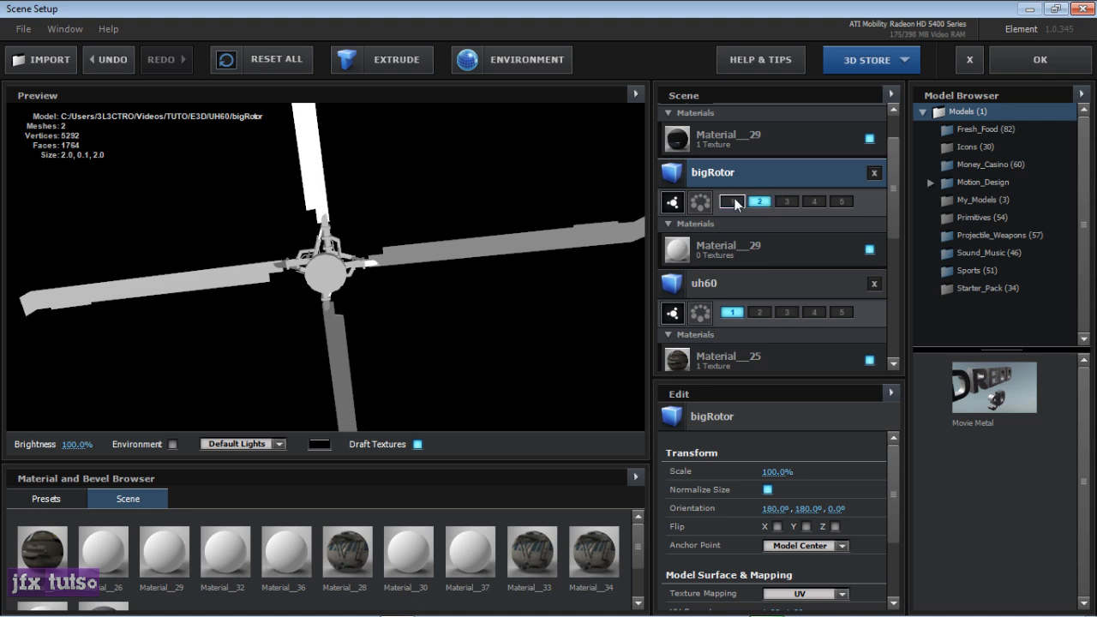
Step: Assign the minRotor model to group 3 and confirm the scene setup
scroll(893, 158, up, 2)
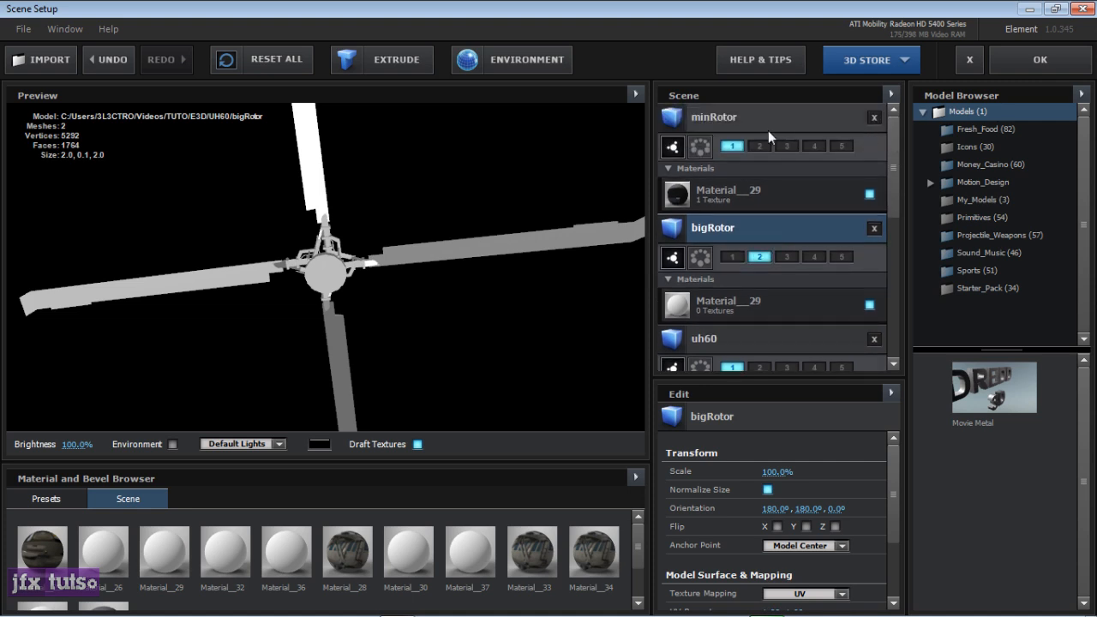
click(767, 127)
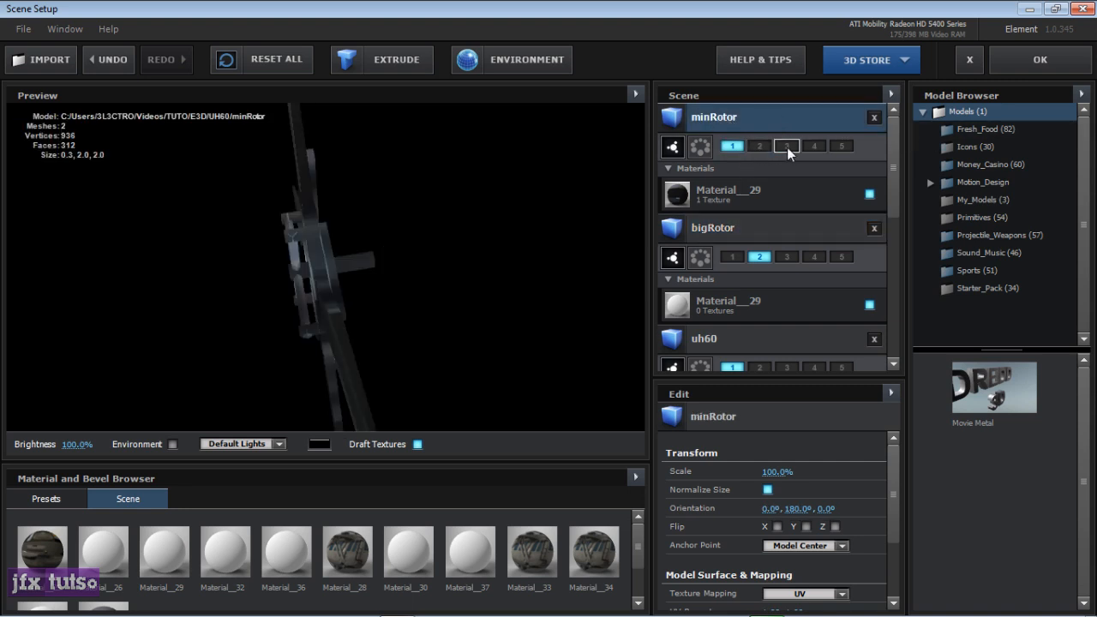
click(787, 146)
click(733, 145)
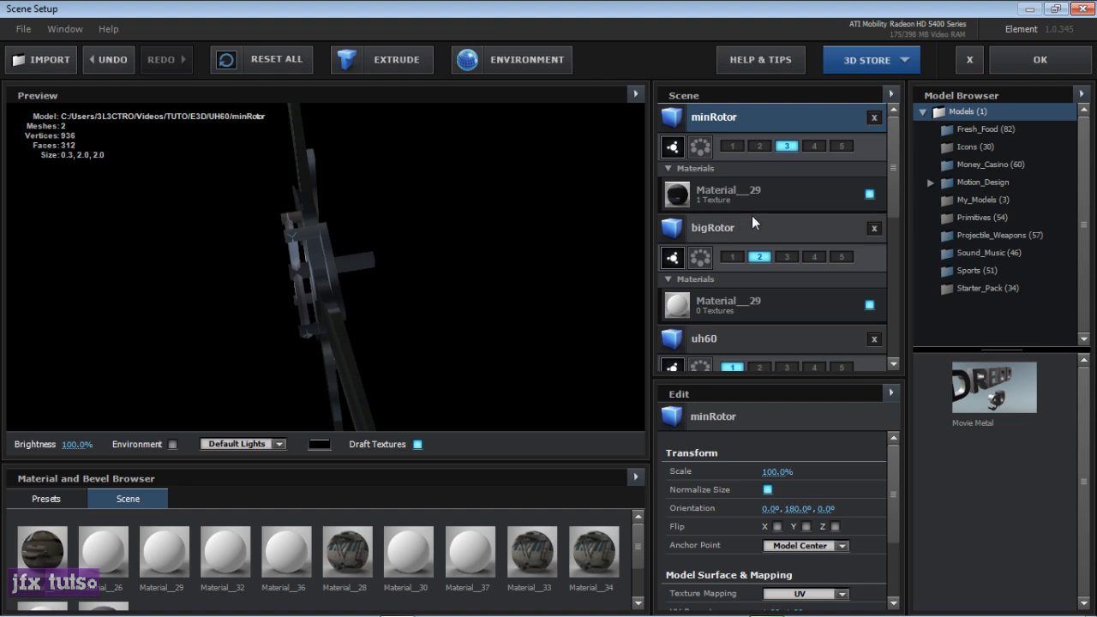
click(1070, 72)
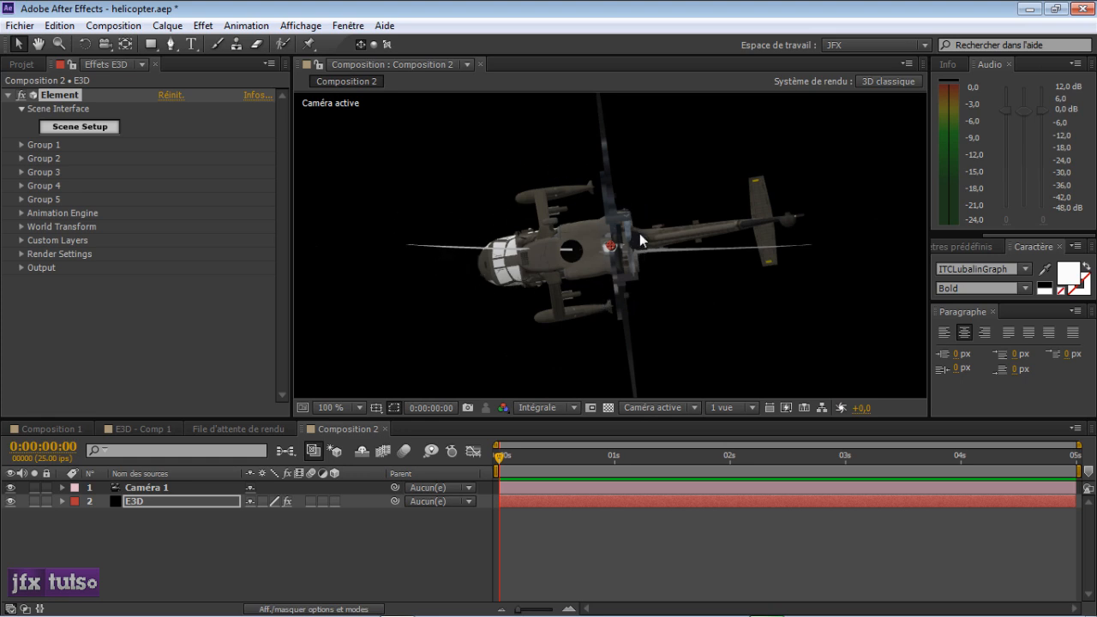
Step: Turn the whole helicopter about 11° around Y in World Transform and lower the preview resolution to Un tiers
click(21, 227)
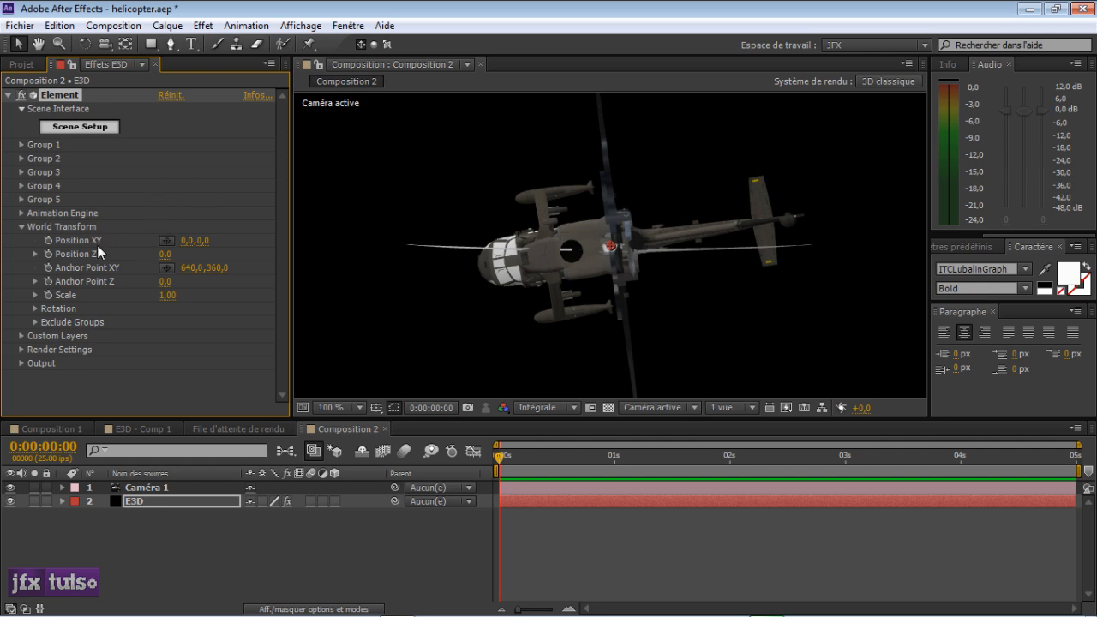
click(35, 309)
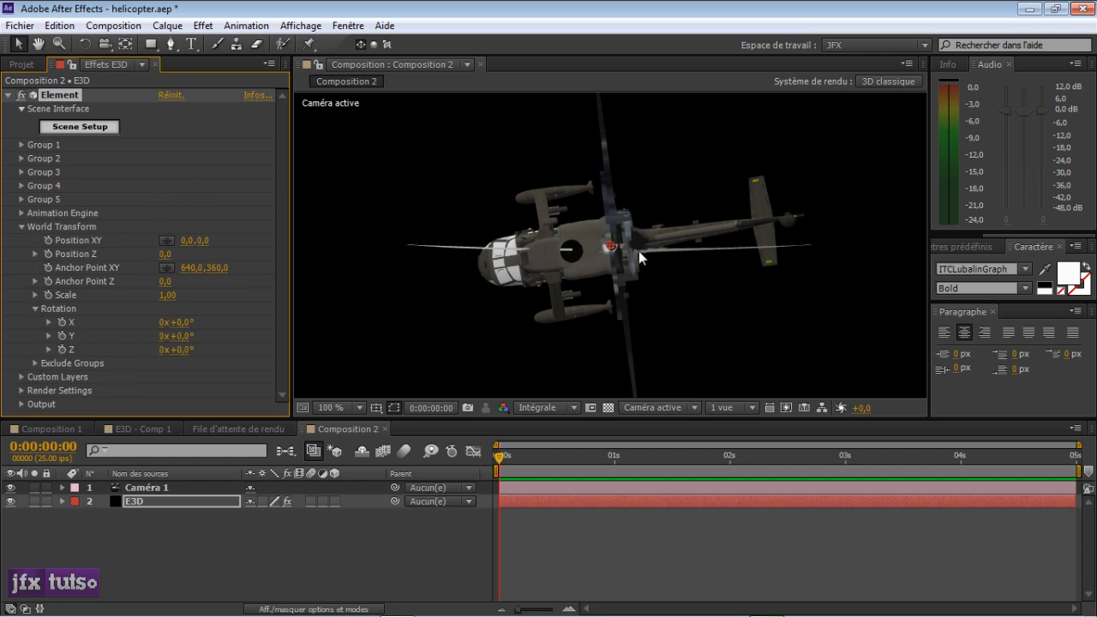
mouse_move(185, 333)
mouse_down()
mouse_move(184, 355)
mouse_move(191, 333)
mouse_up()
click(529, 410)
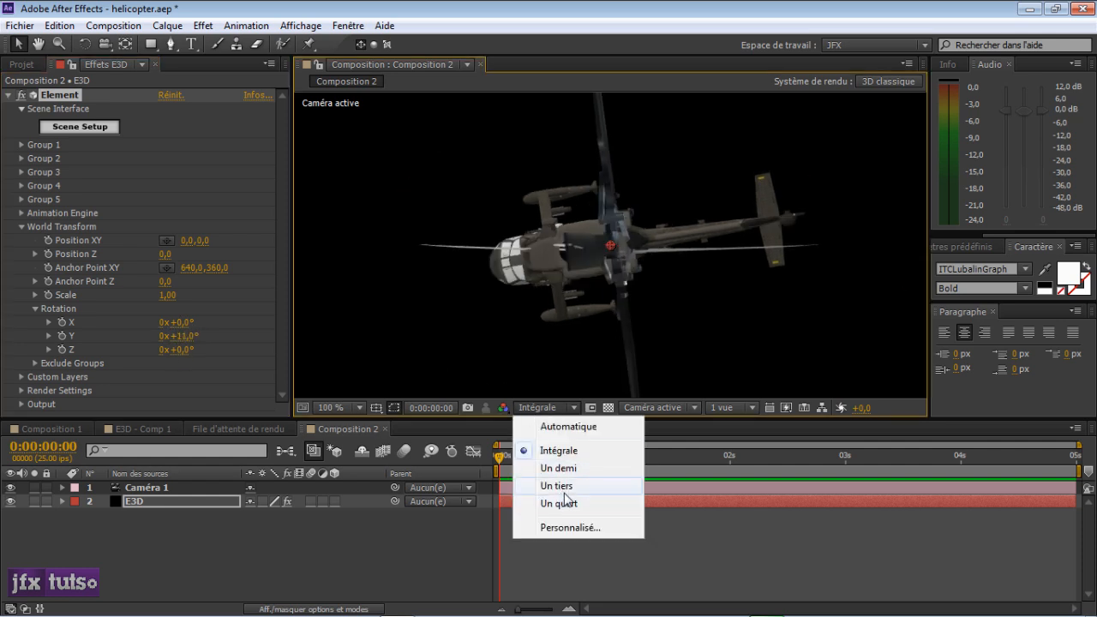
click(569, 484)
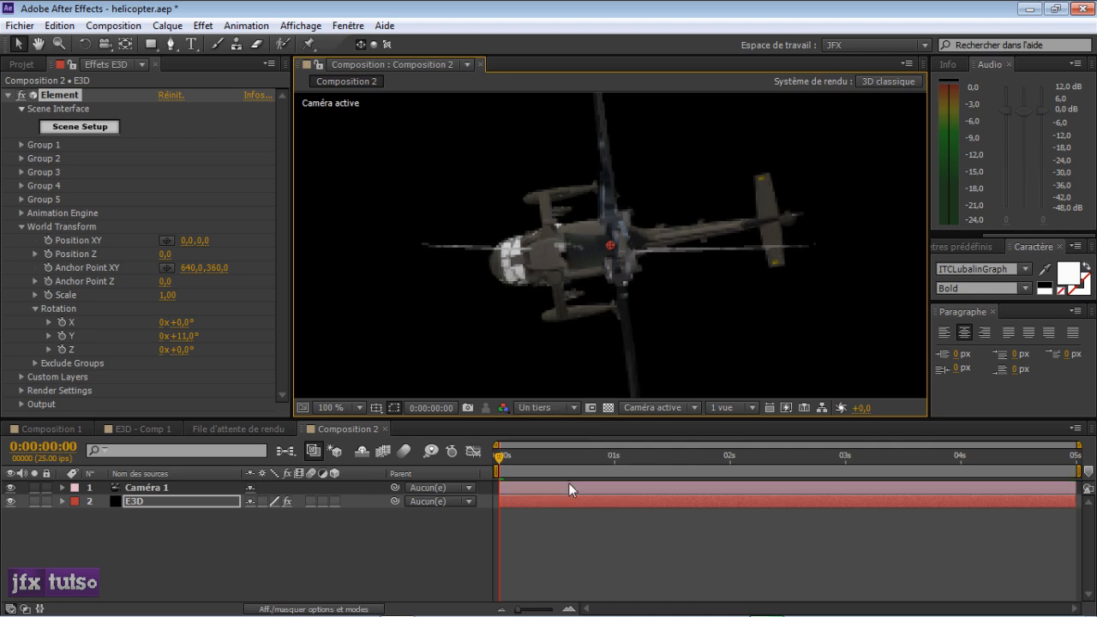
Step: Set the World Transform rotation to about -83° on X and 0° on Y to show the helicopter from the side
drag(181, 336, 110, 319)
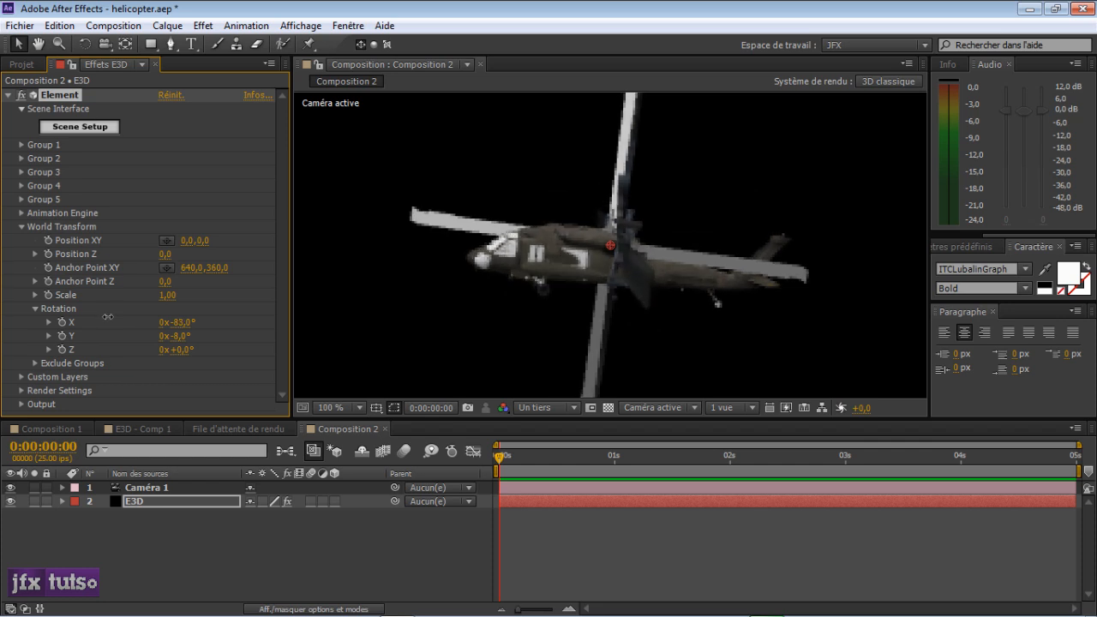
click(179, 335)
text(0)
key(Return)
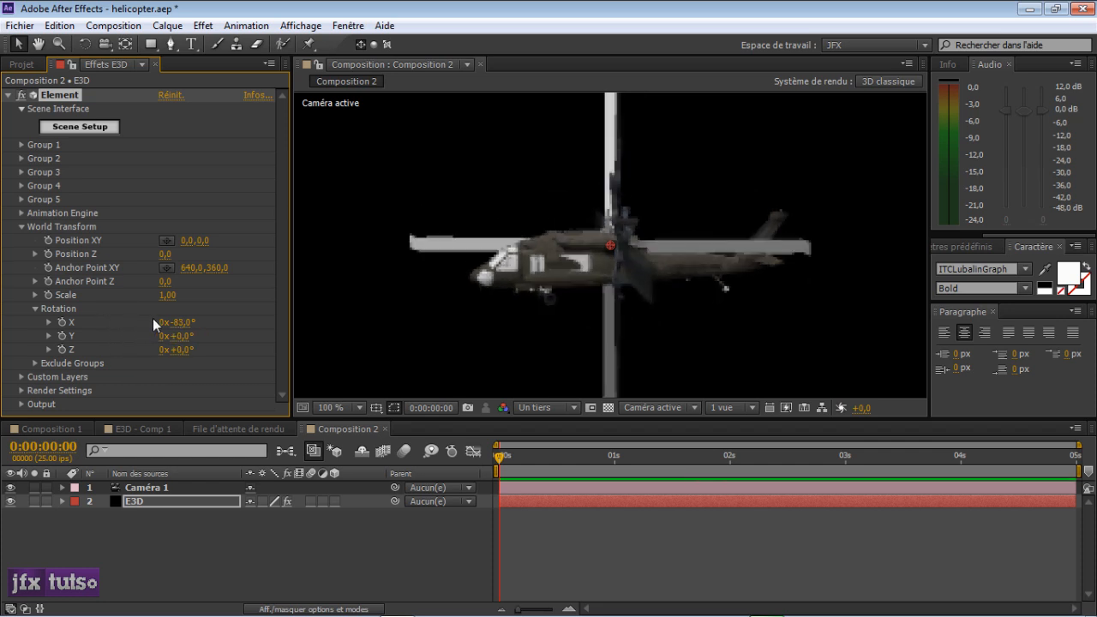
Step: Try World Transform X rotations of -90° and -86°, and set it to -82°
click(178, 322)
text(0)
key(Return)
click(178, 322)
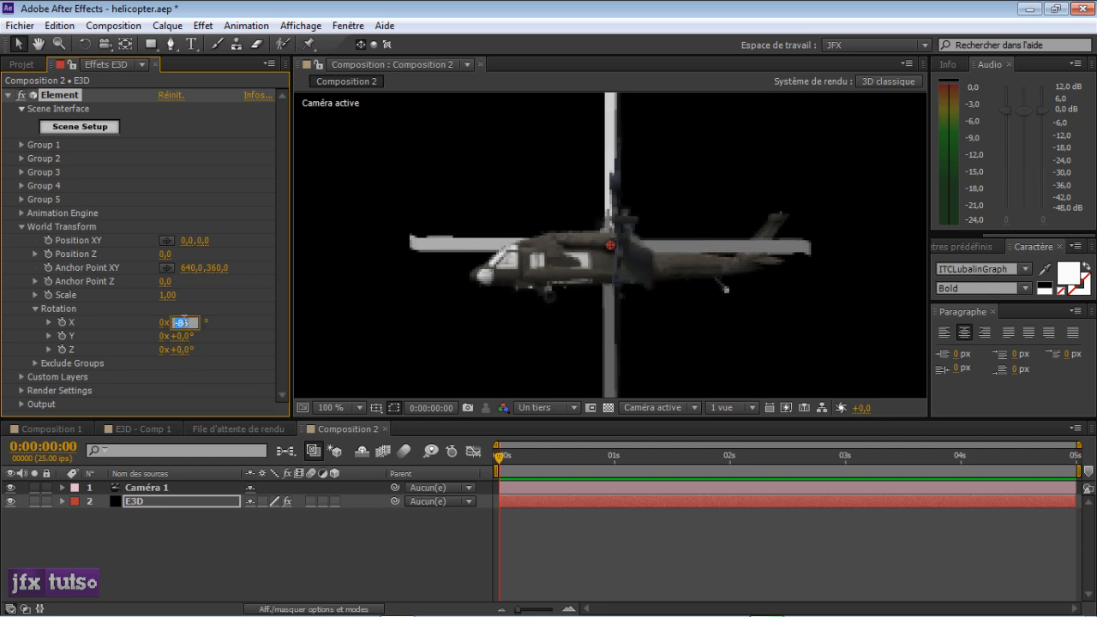
text(-90)
key(Return)
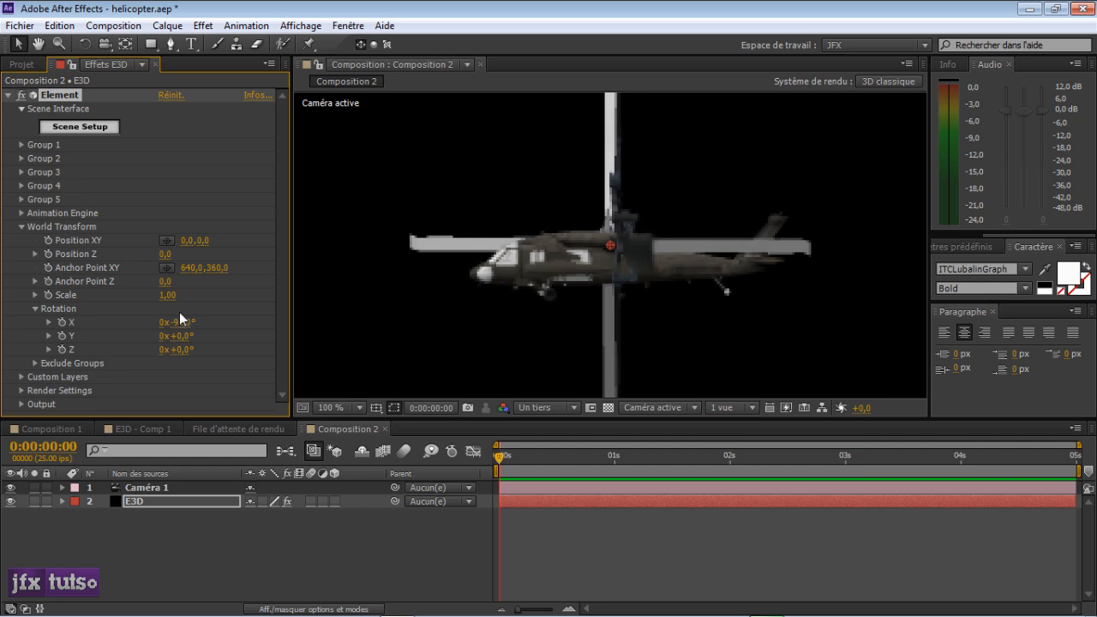
click(178, 323)
text(-86)
key(Return)
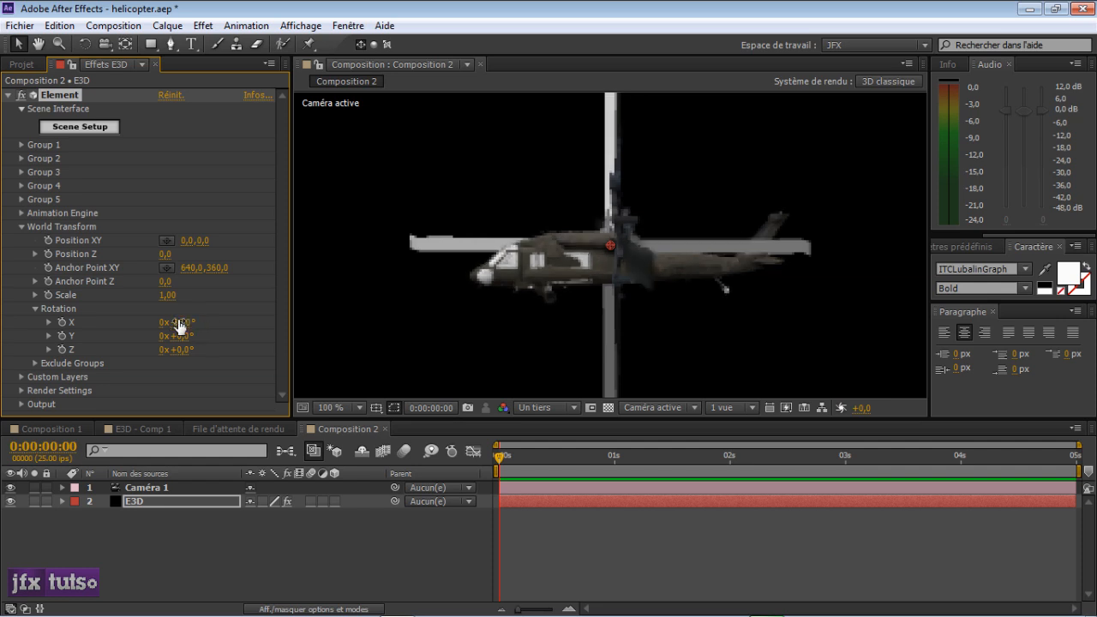
click(181, 323)
text(-82)
key(Return)
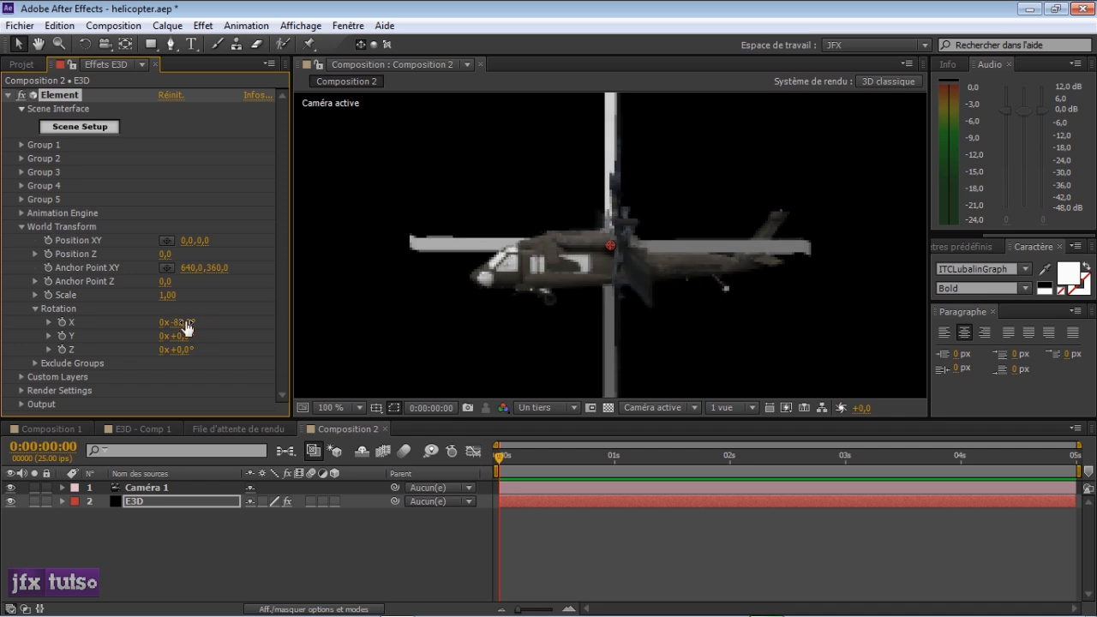
Step: Try tilting the helicopter with the world Y rotation and set that rotation back to 0°
drag(182, 336, 172, 336)
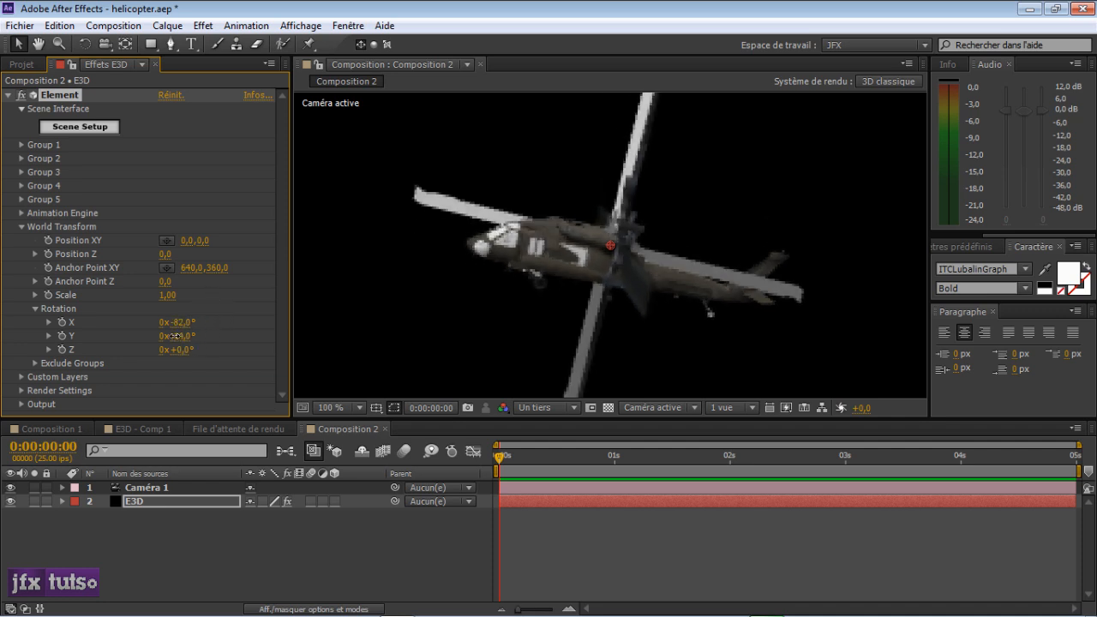
click(182, 336)
text(0)
key(Return)
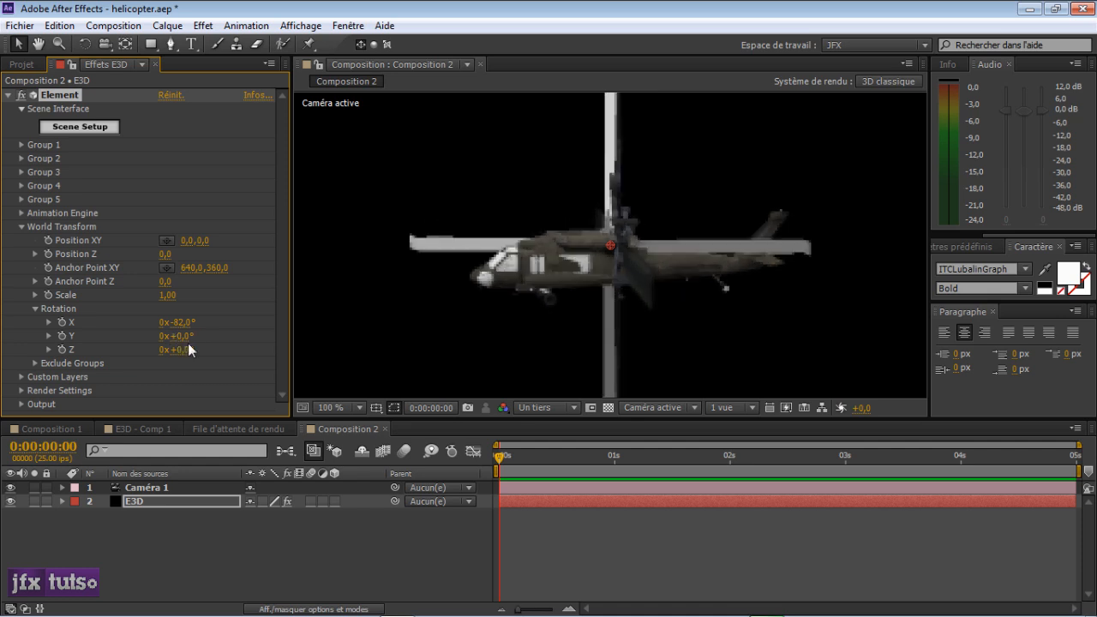
Step: Set the world Z rotation to about -101° to turn the helicopter's nose forward, and restore the preview resolution to Intégrale
drag(190, 350, 107, 355)
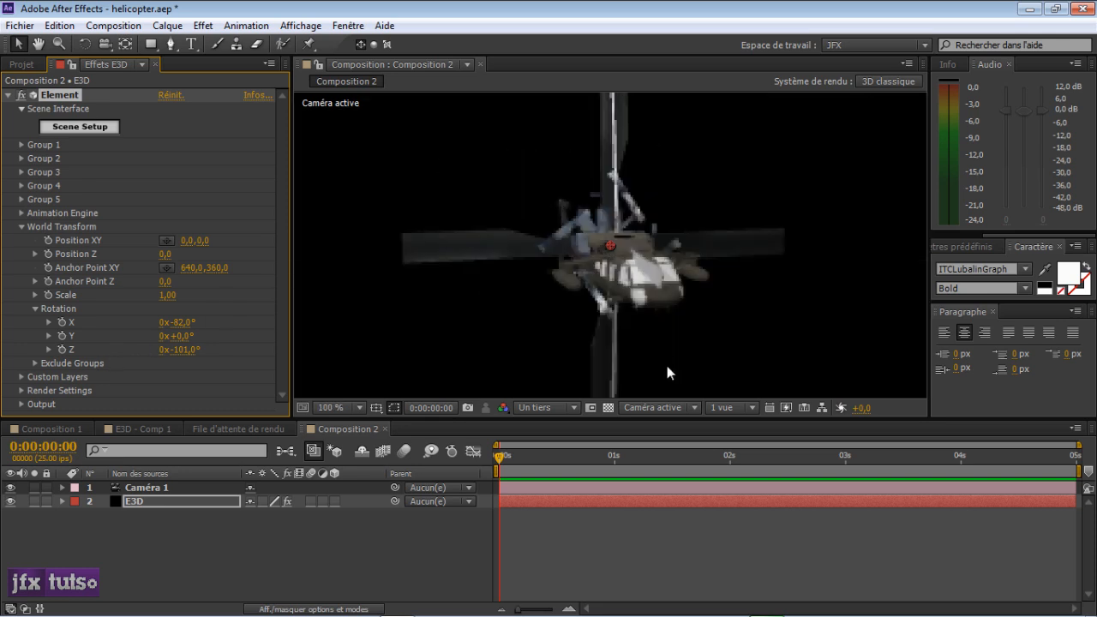
click(579, 410)
click(579, 437)
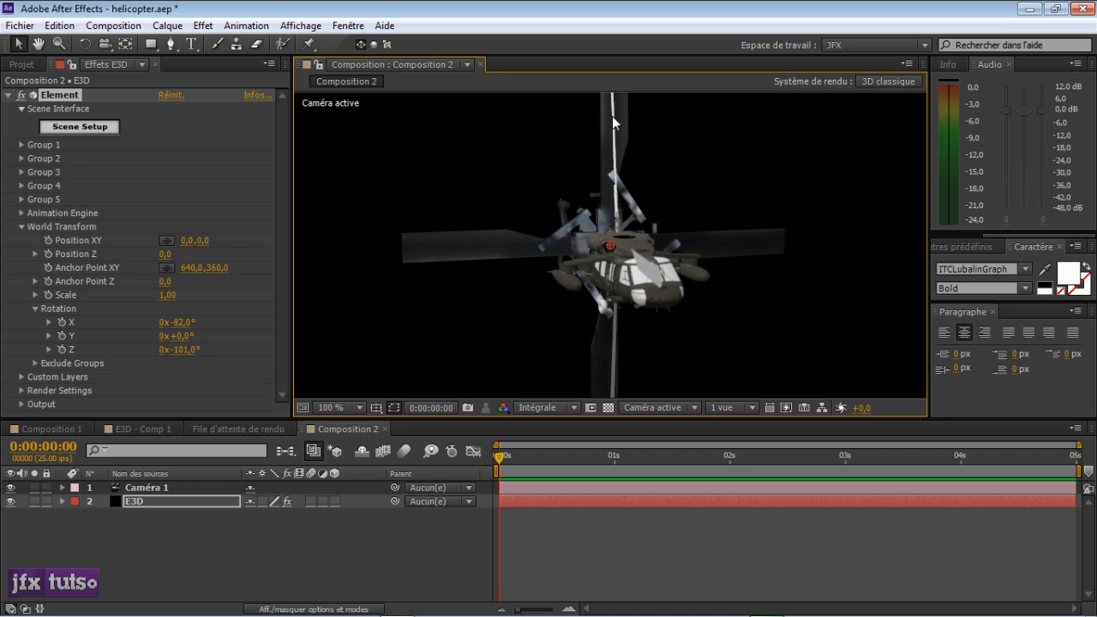
scroll(634, 263, down, 2)
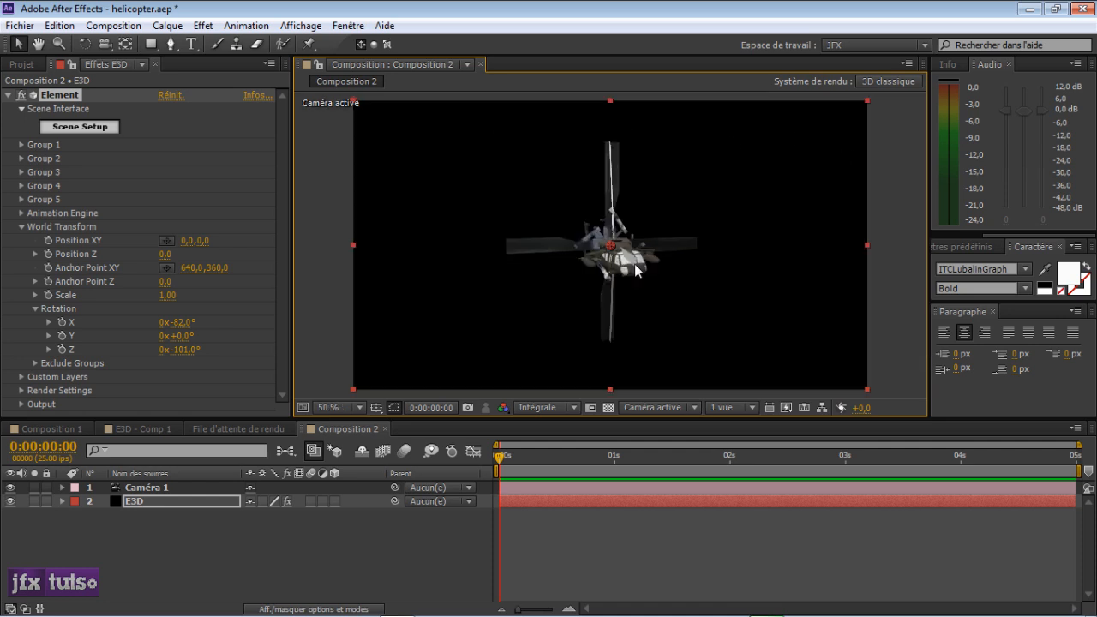
scroll(634, 263, up, 1)
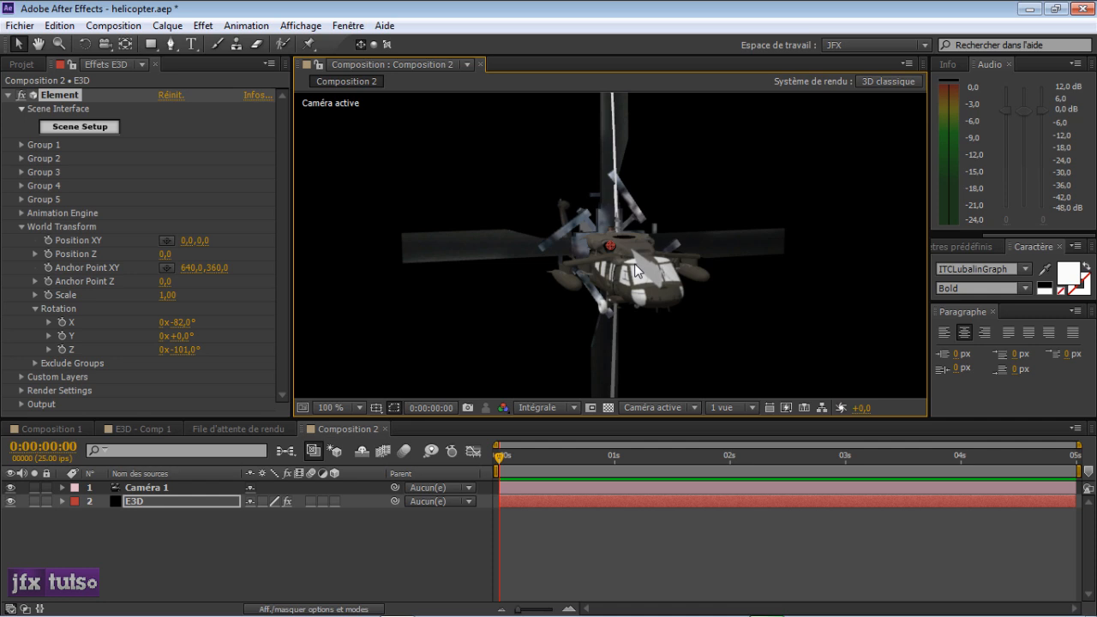
Step: Collapse the World Transform settings and open the Particle Replicator settings of Group 2
click(22, 226)
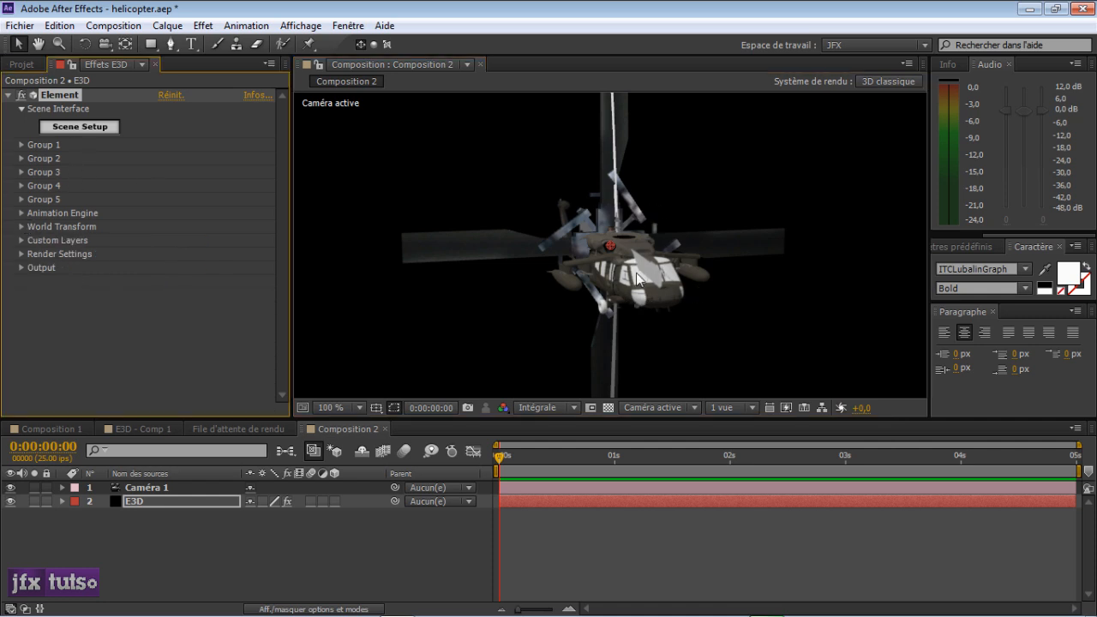
click(21, 159)
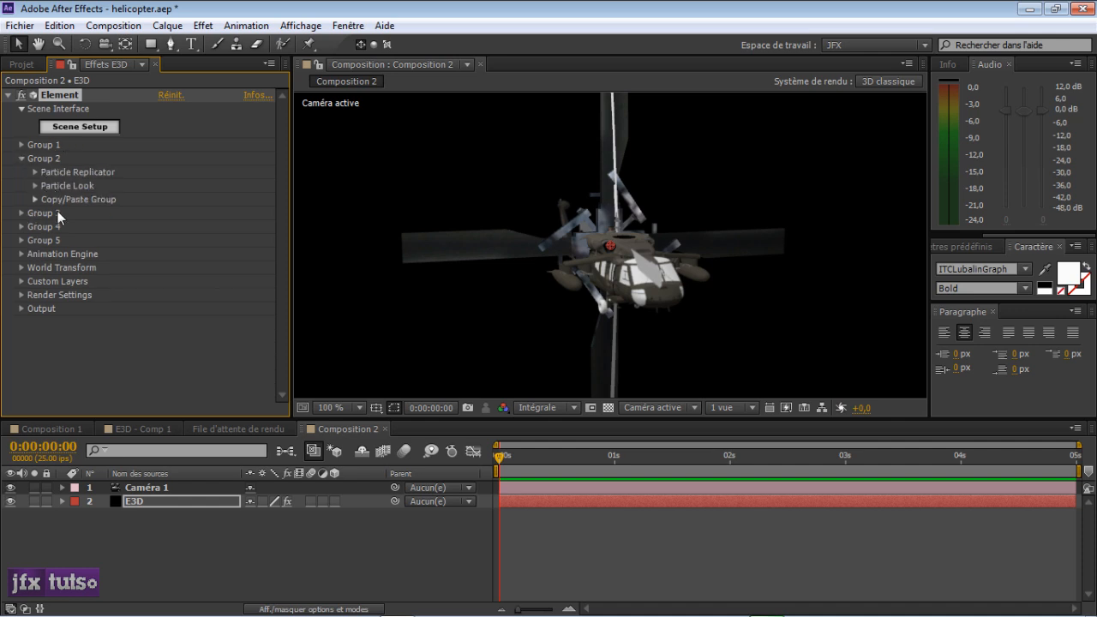
click(35, 172)
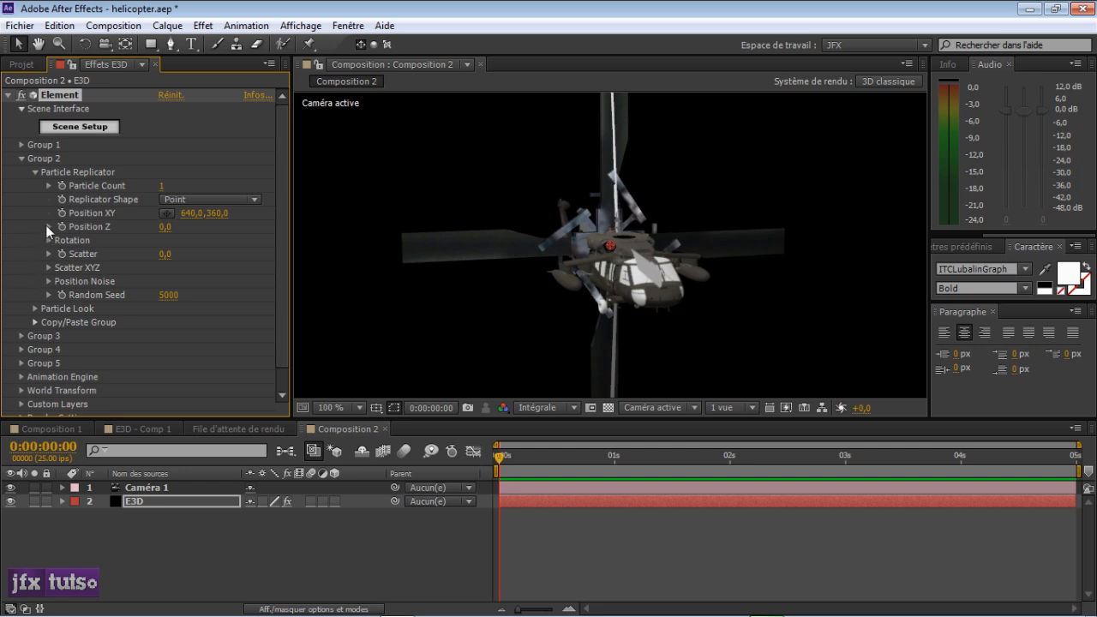
Step: Set Group 2's Particle Look size to 10
click(34, 309)
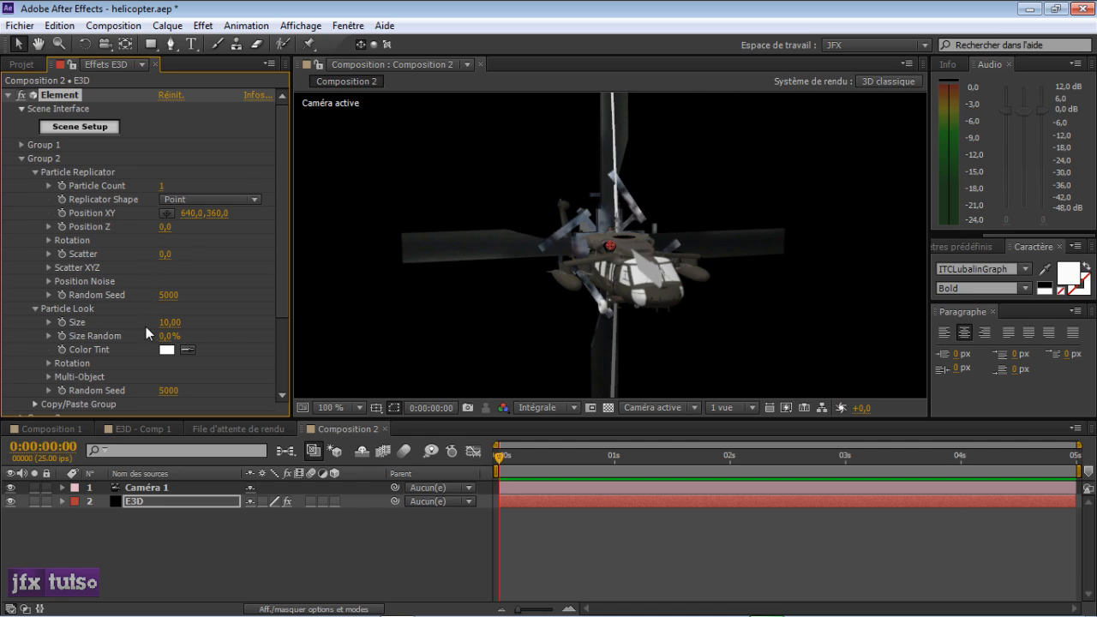
scroll(169, 322, down, 2)
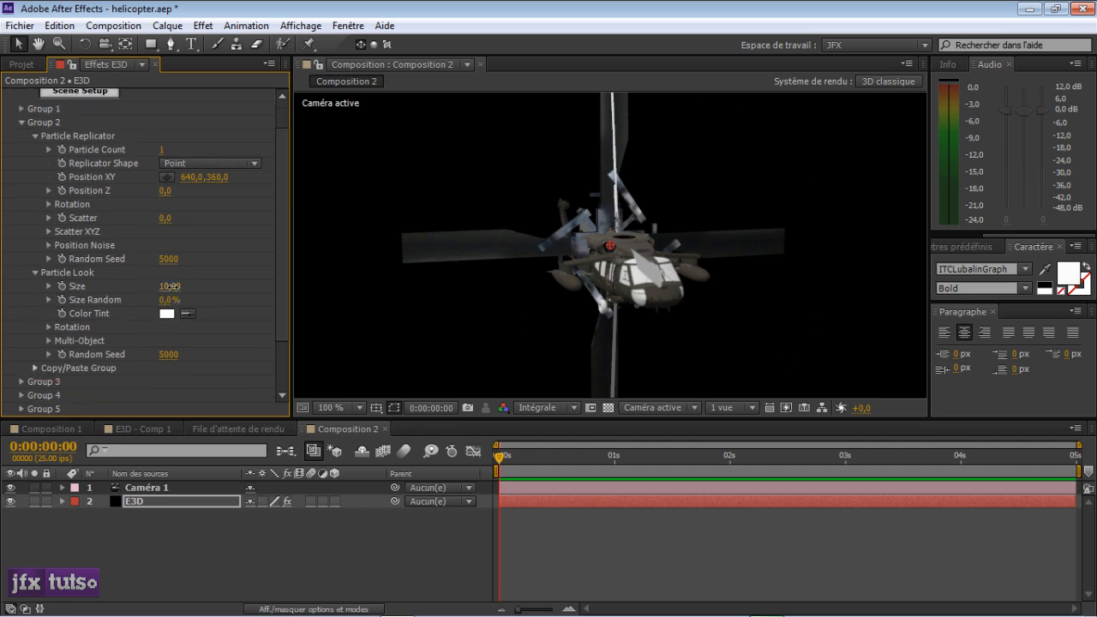
click(171, 287)
click(171, 285)
text(10)
key(Return)
Step: Set Group 2's Particle Look X rotation to 90°
click(48, 328)
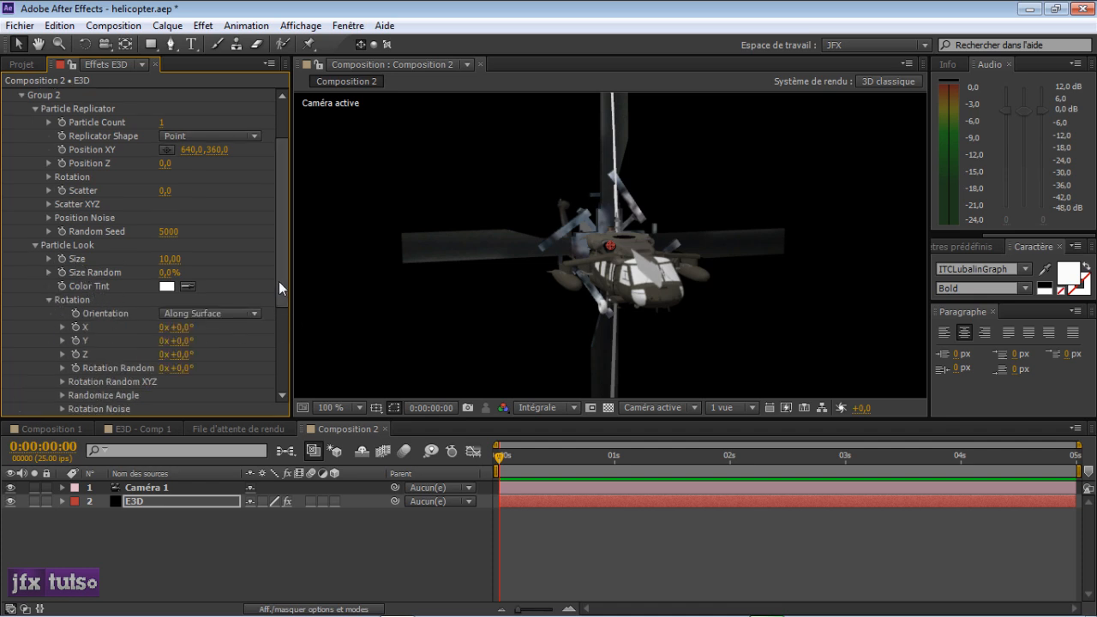
scroll(277, 284, down, 5)
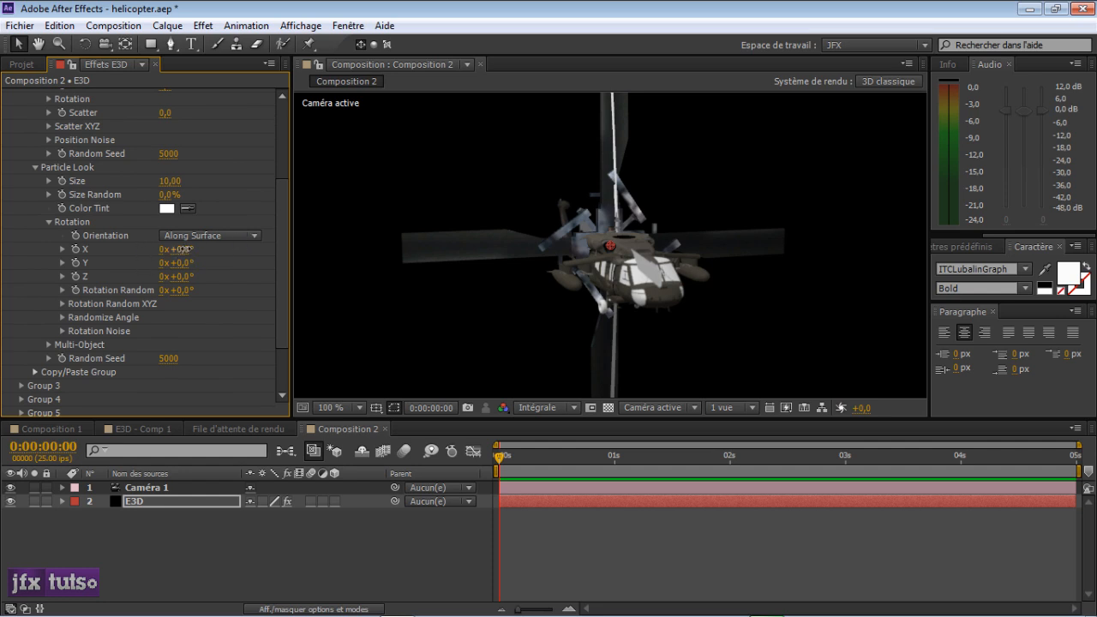
drag(182, 249, 196, 250)
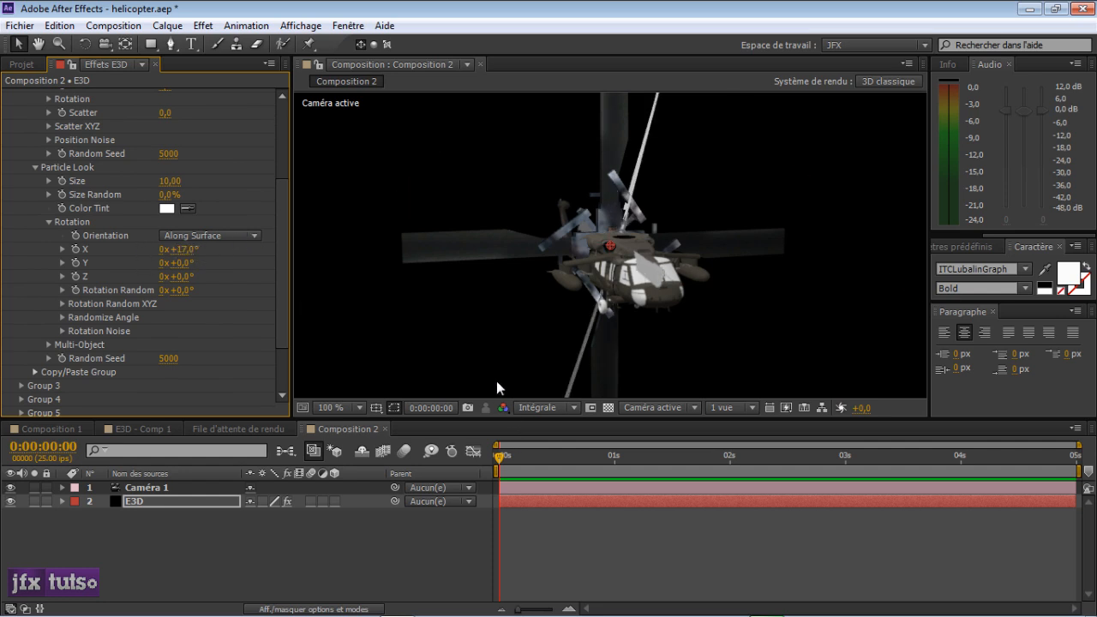
click(183, 250)
text(90)
key(Return)
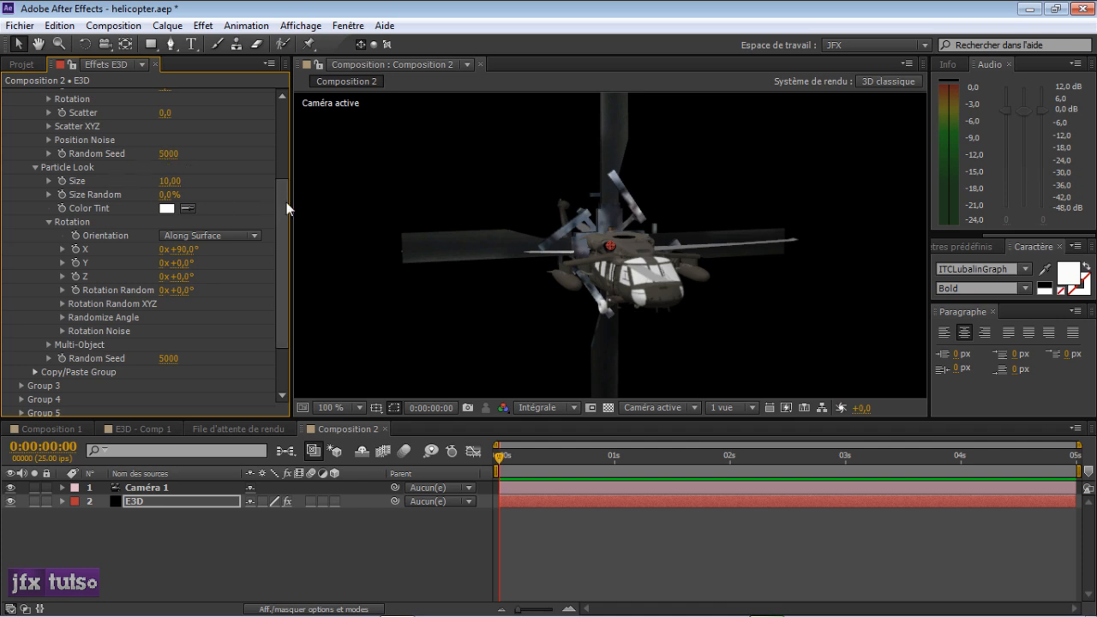
Step: Enlarge the composition viewer and magnify it to 200 % to examine how the rotors sit on the helicopter
scroll(286, 203, up, 4)
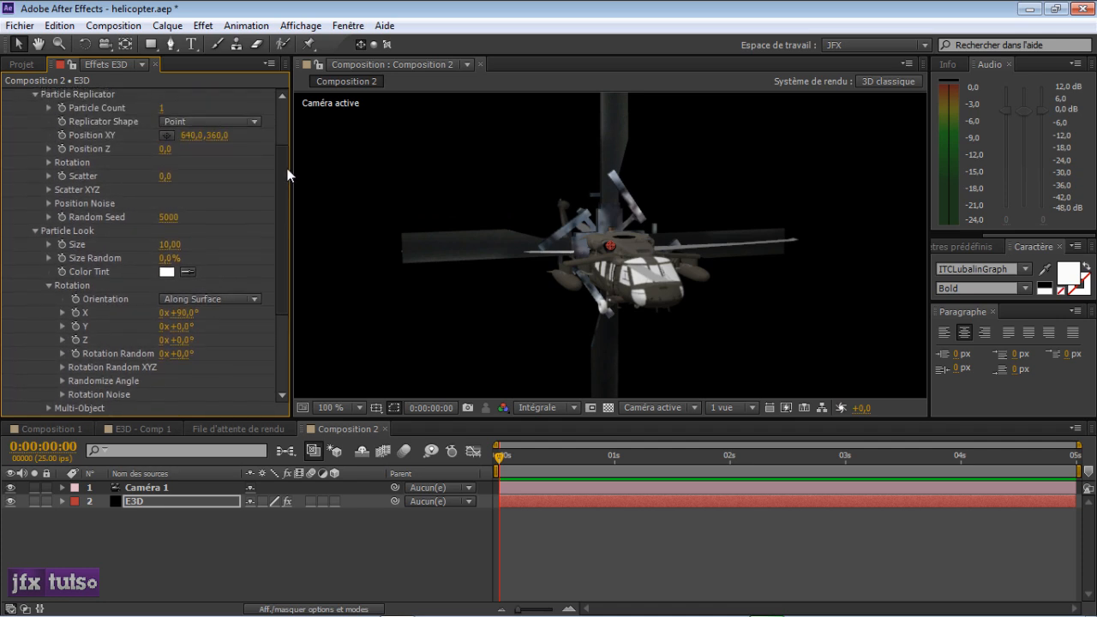
scroll(285, 179, down, 1)
scroll(283, 180, up, 1)
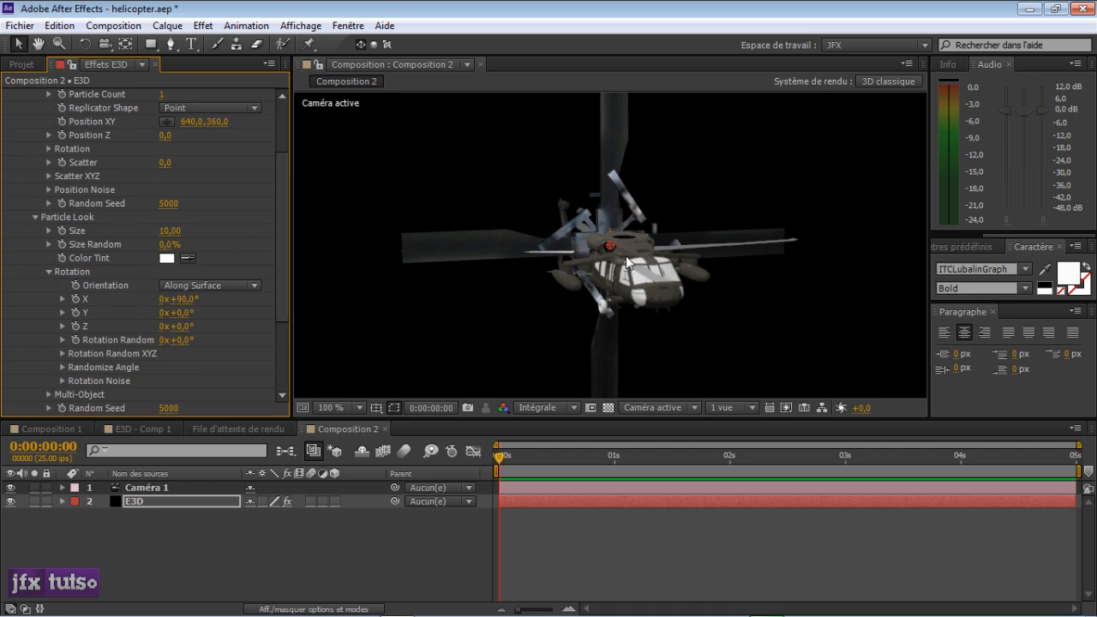
key(period)
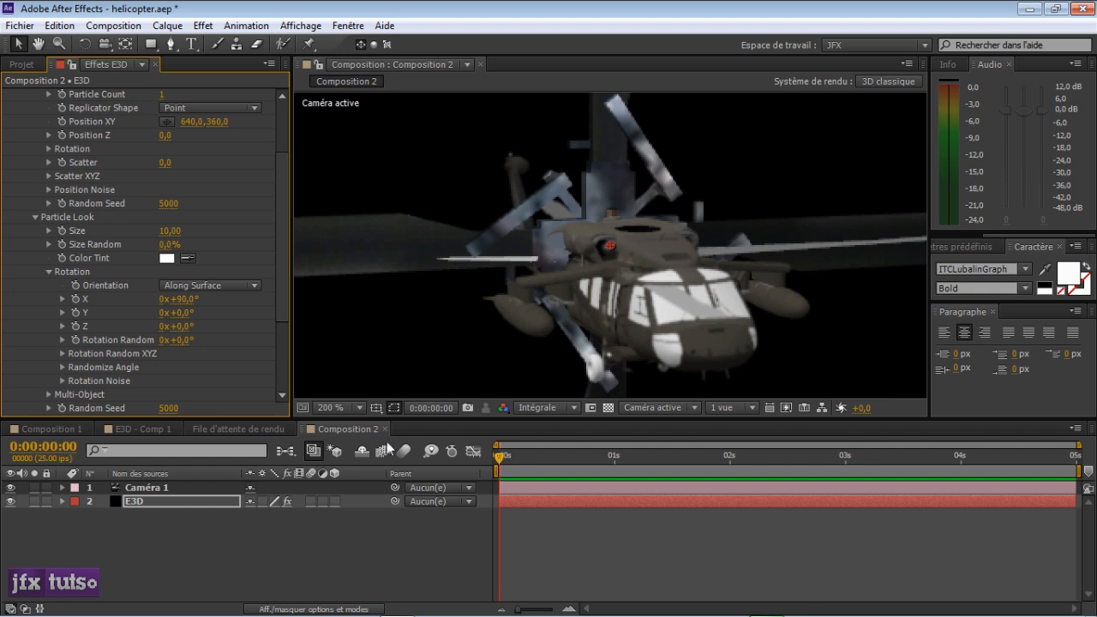
drag(447, 418, 437, 492)
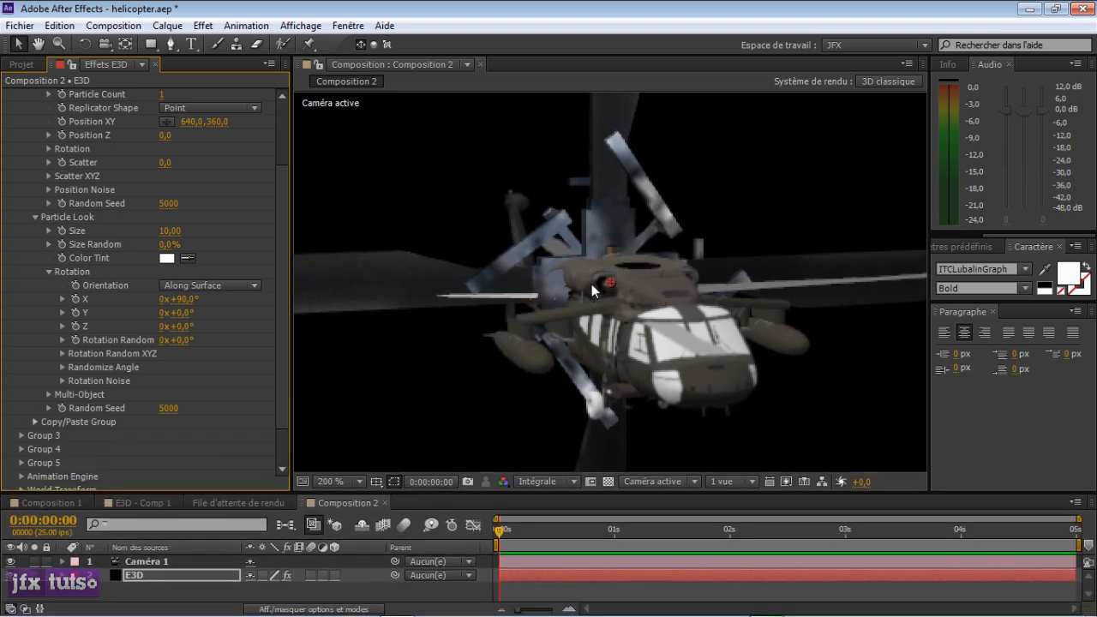
key(comma)
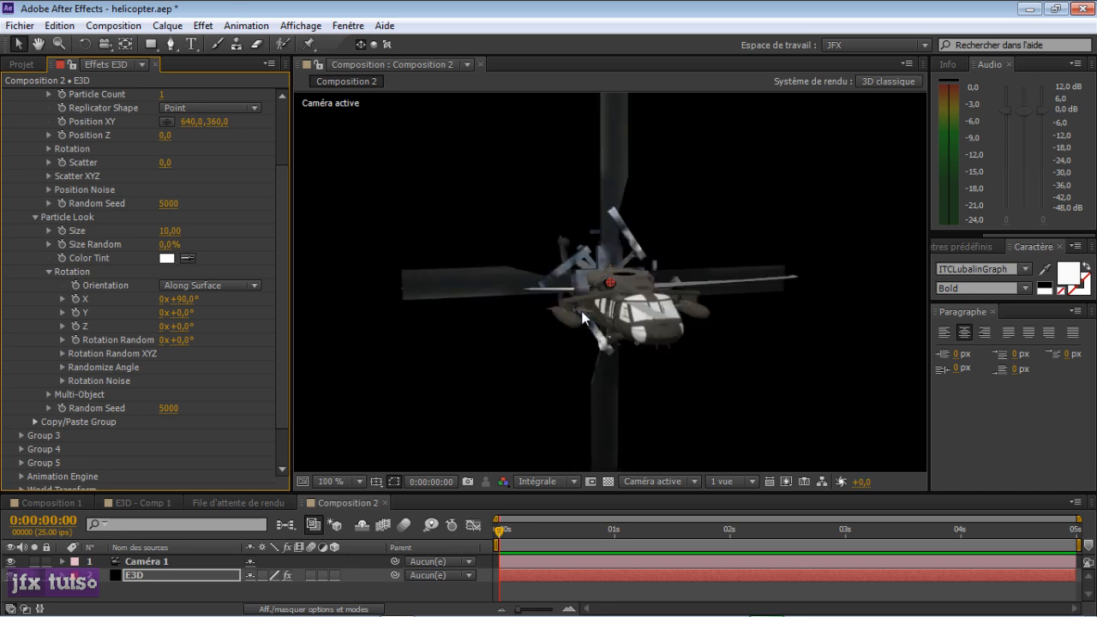
key(period)
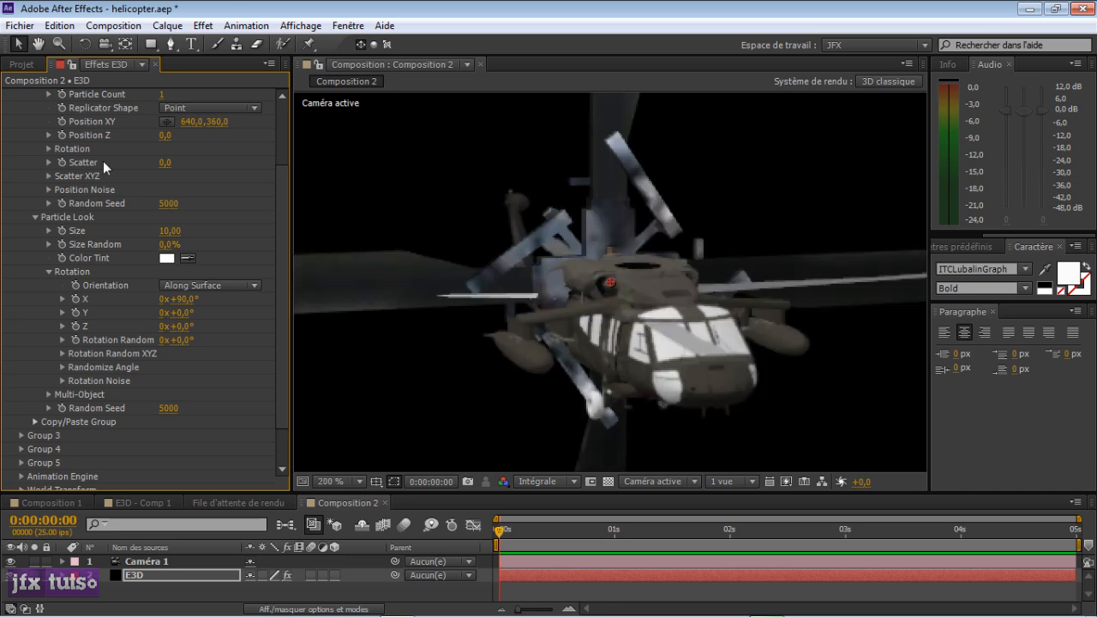
drag(280, 266, 282, 254)
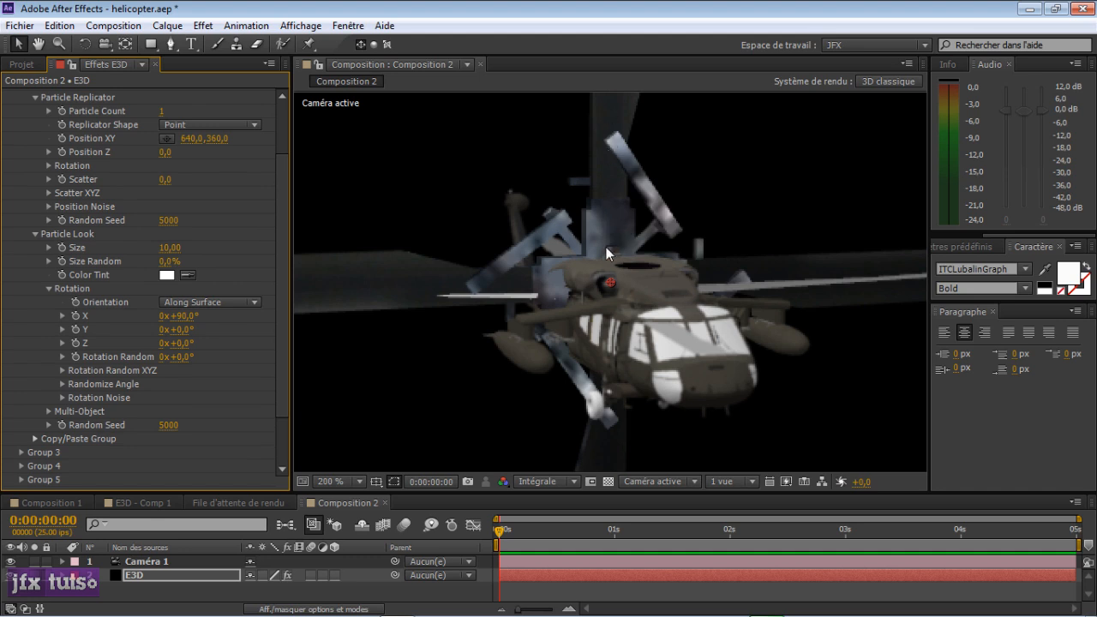
Step: Reduce Group 3's Particle Look size, trying 2.5 and settling on 1.5
scroll(99, 196, up, 3)
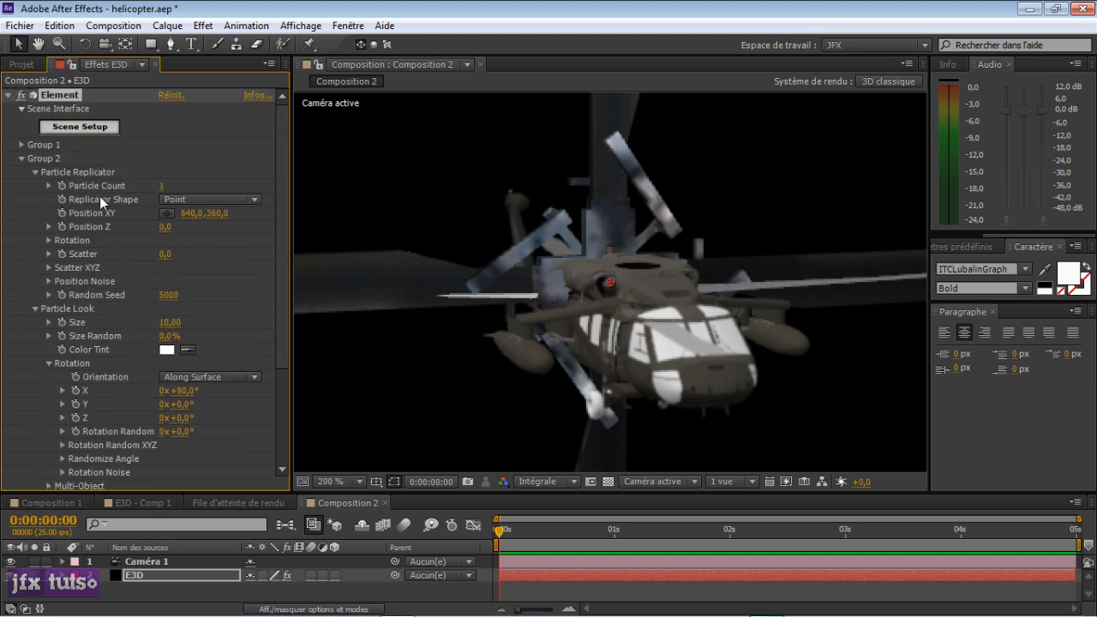
click(20, 159)
click(22, 172)
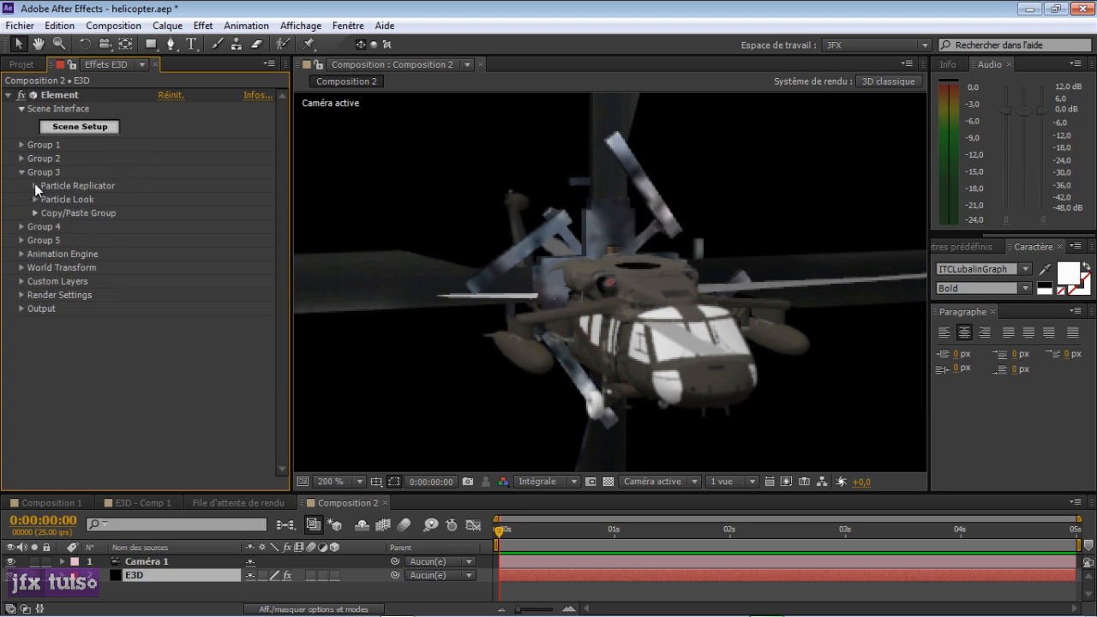
click(35, 199)
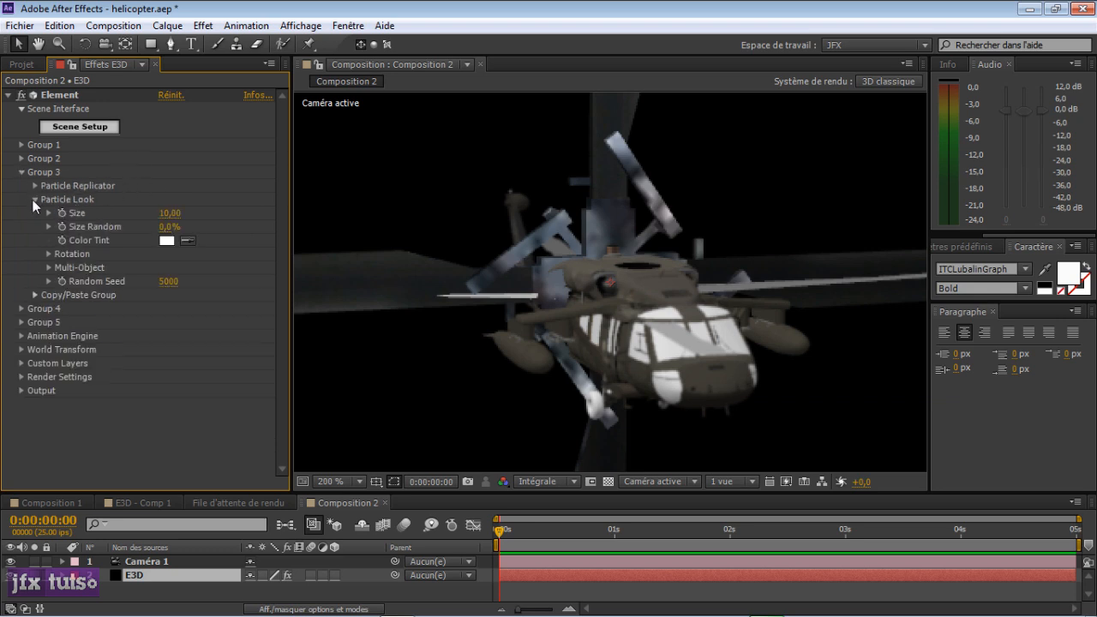
click(176, 213)
text(2,5)
key(Return)
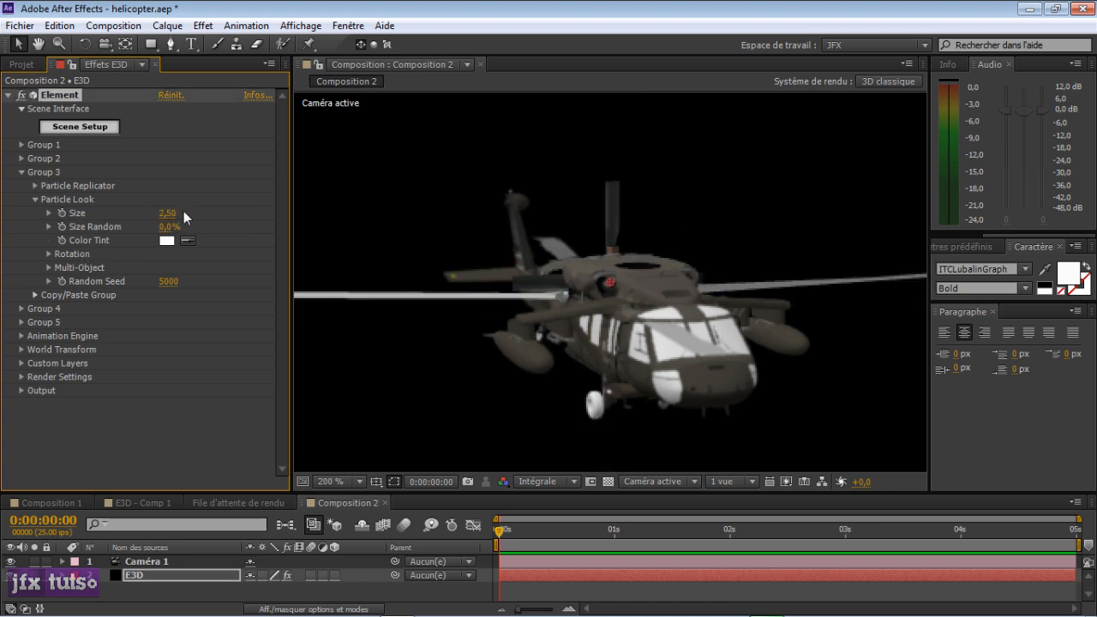
click(168, 213)
text(1.5)
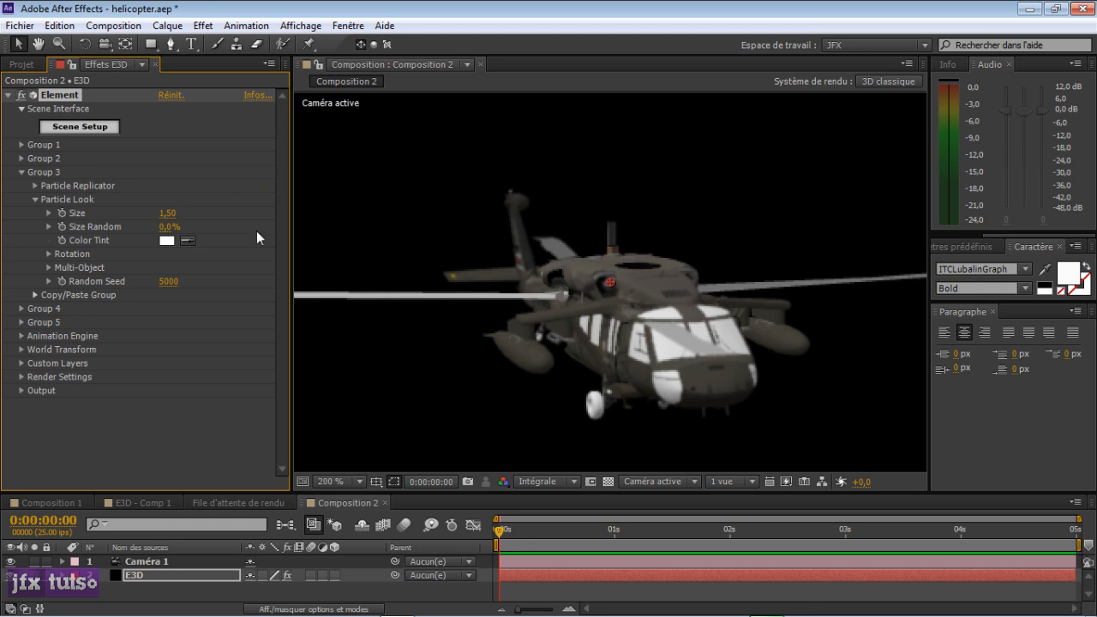
Step: Set Group 2's Particle Replicator Position Z to -60 to raise the main rotor above the helicopter
click(20, 172)
click(21, 159)
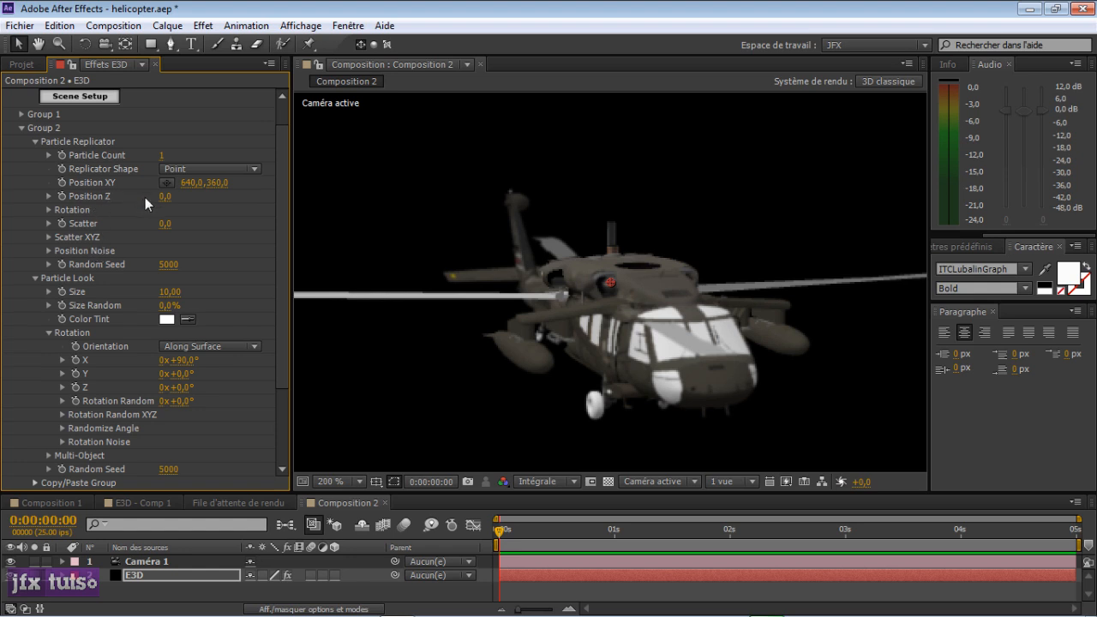
mouse_move(162, 198)
mouse_down()
mouse_move(172, 198)
mouse_move(147, 200)
mouse_move(158, 200)
mouse_up()
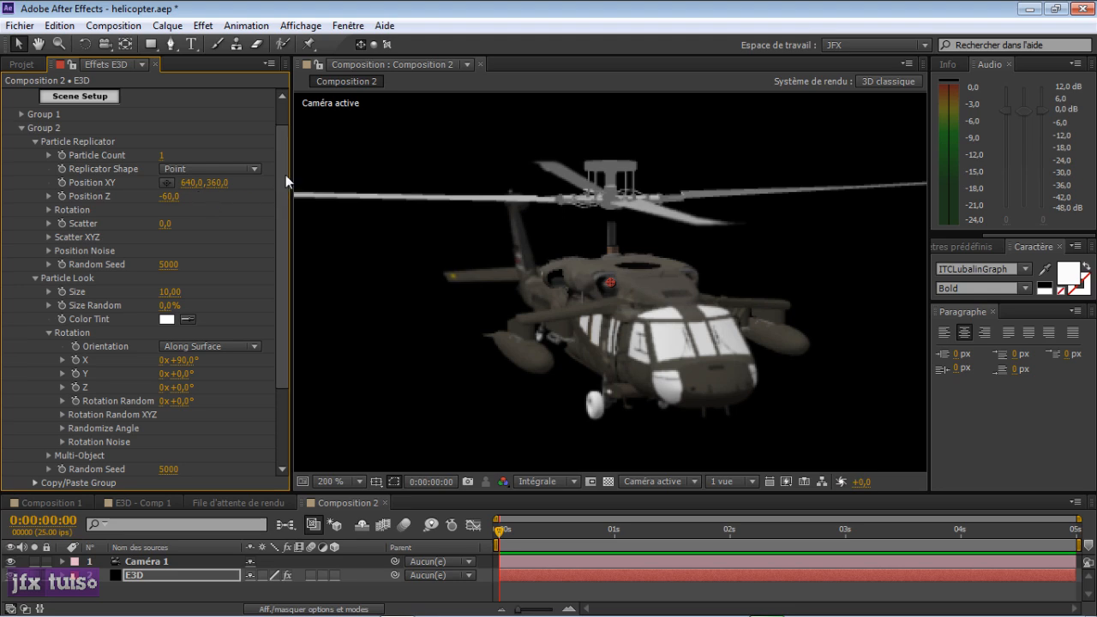
Step: In Scene Setup, set the bigRotor model's X orientation to 0° to turn it upright, and apply the scene
drag(275, 172, 277, 146)
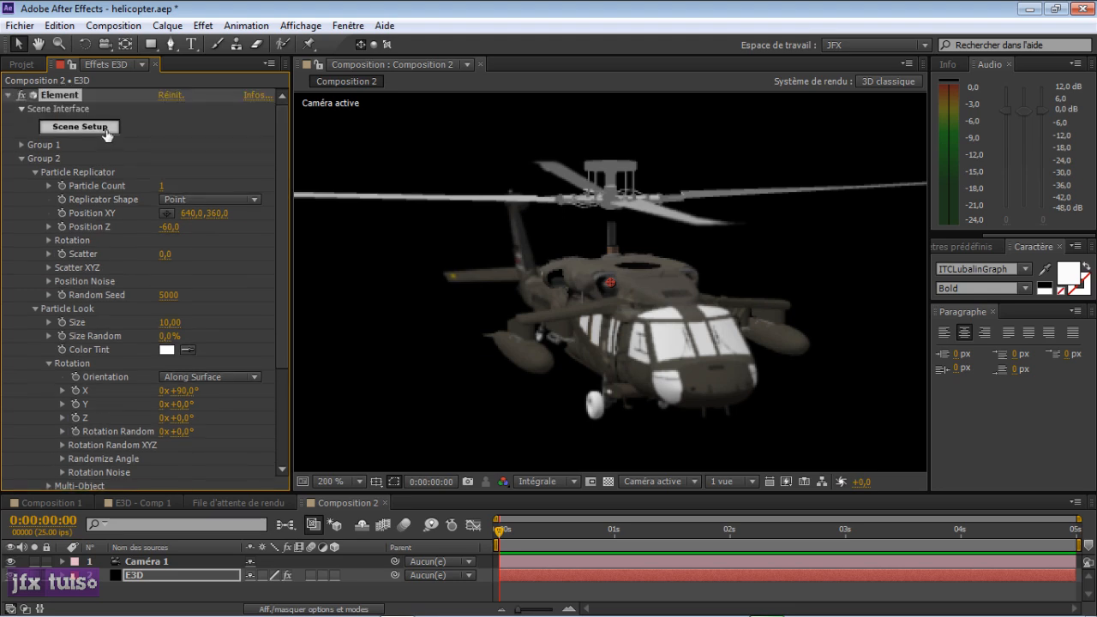
click(80, 127)
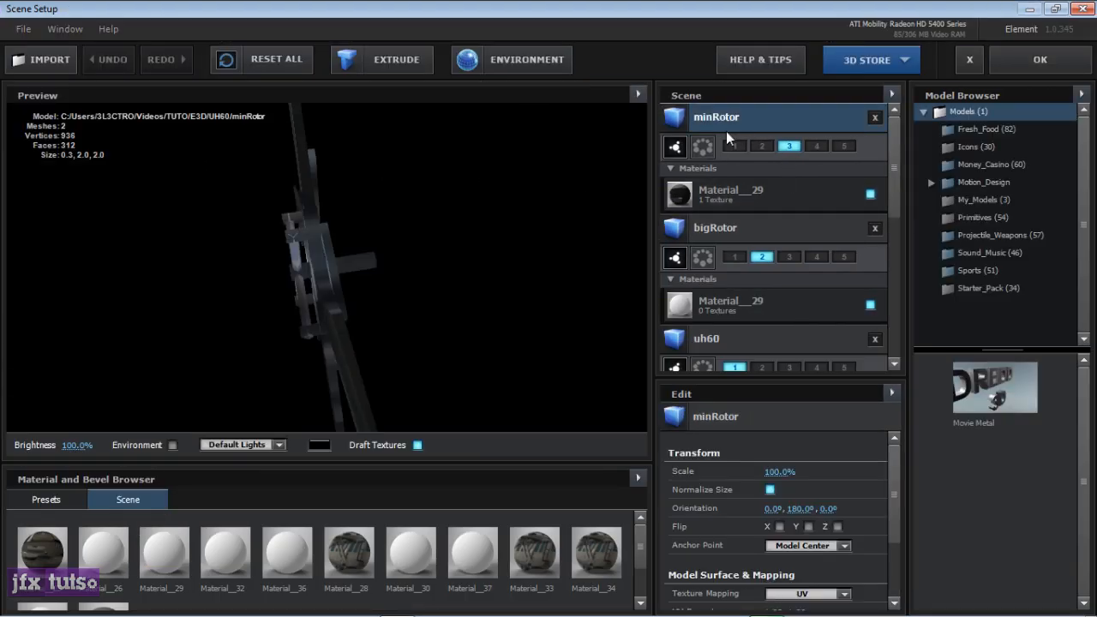
click(770, 227)
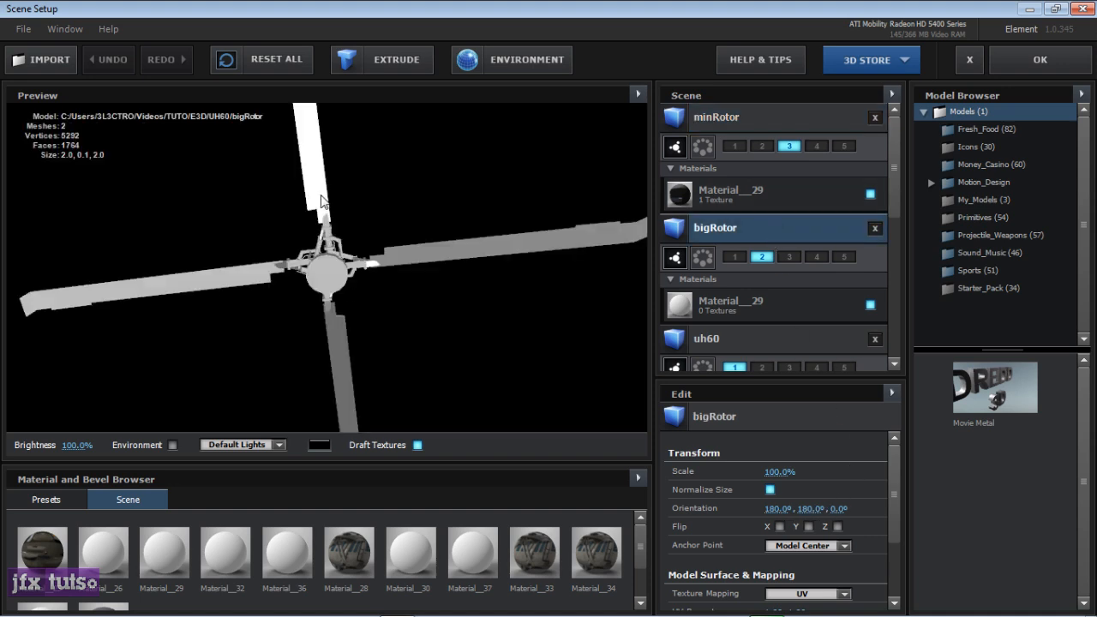
drag(324, 202, 321, 288)
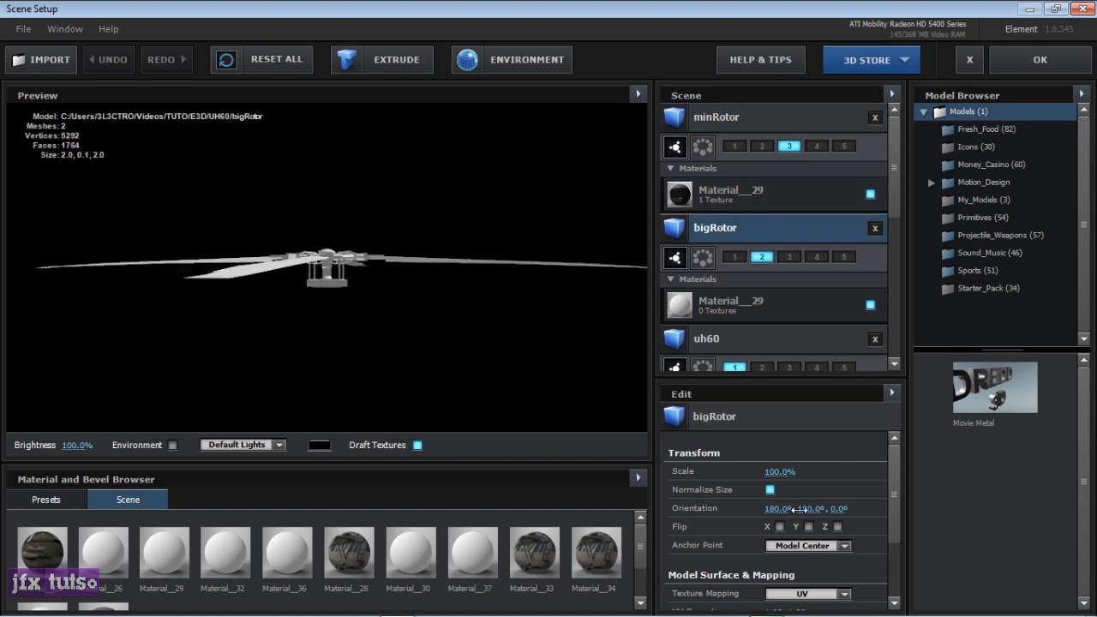
click(776, 509)
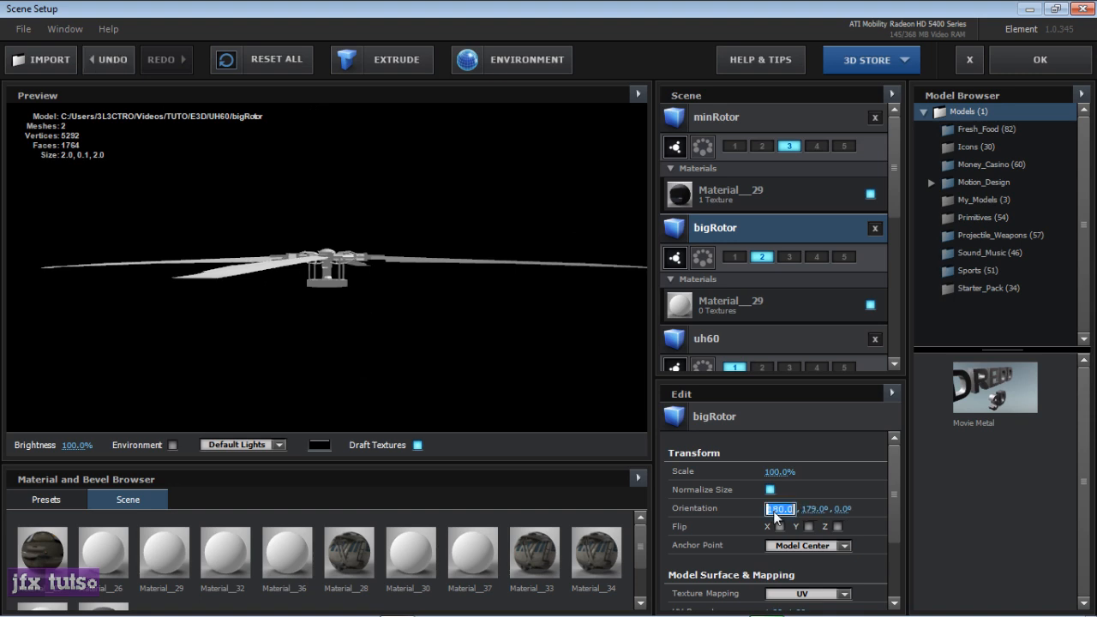
text(0)
key(Return)
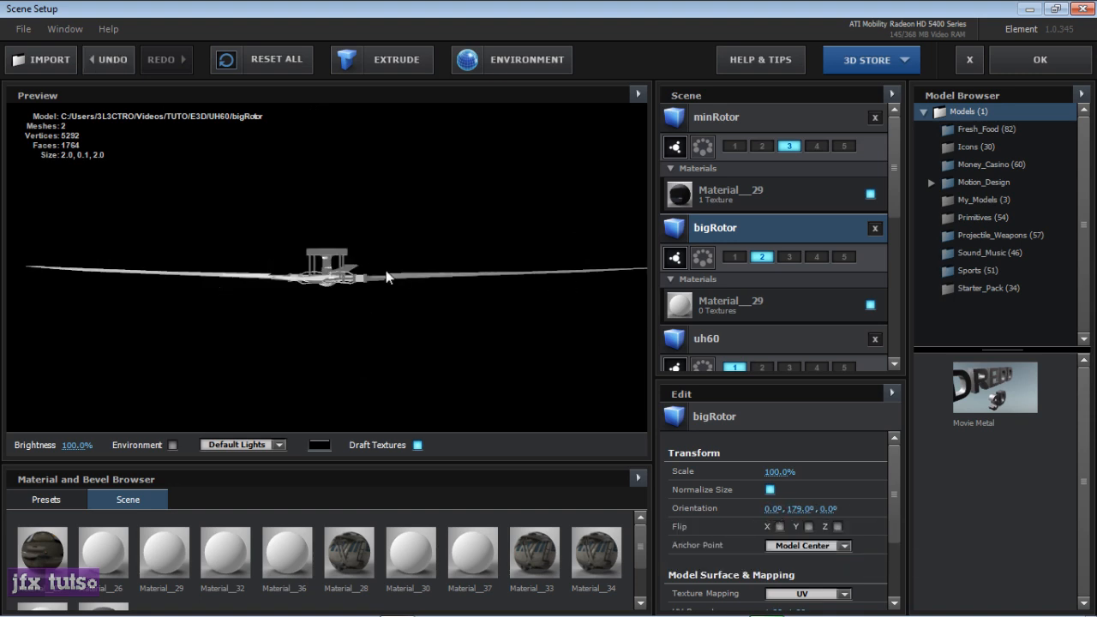
drag(240, 273, 352, 276)
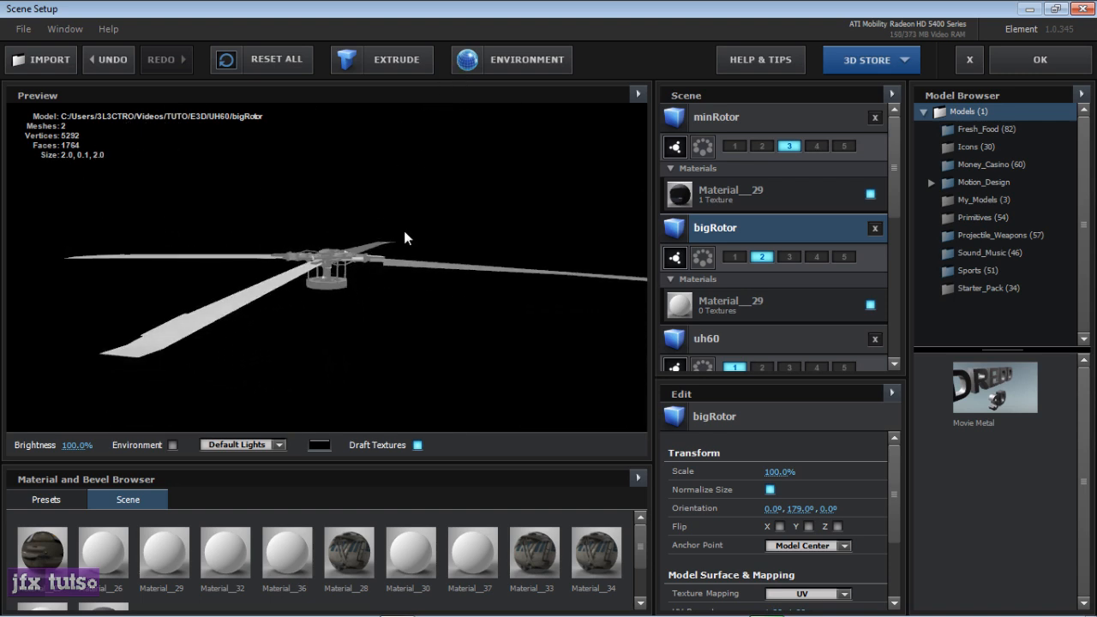
click(1040, 60)
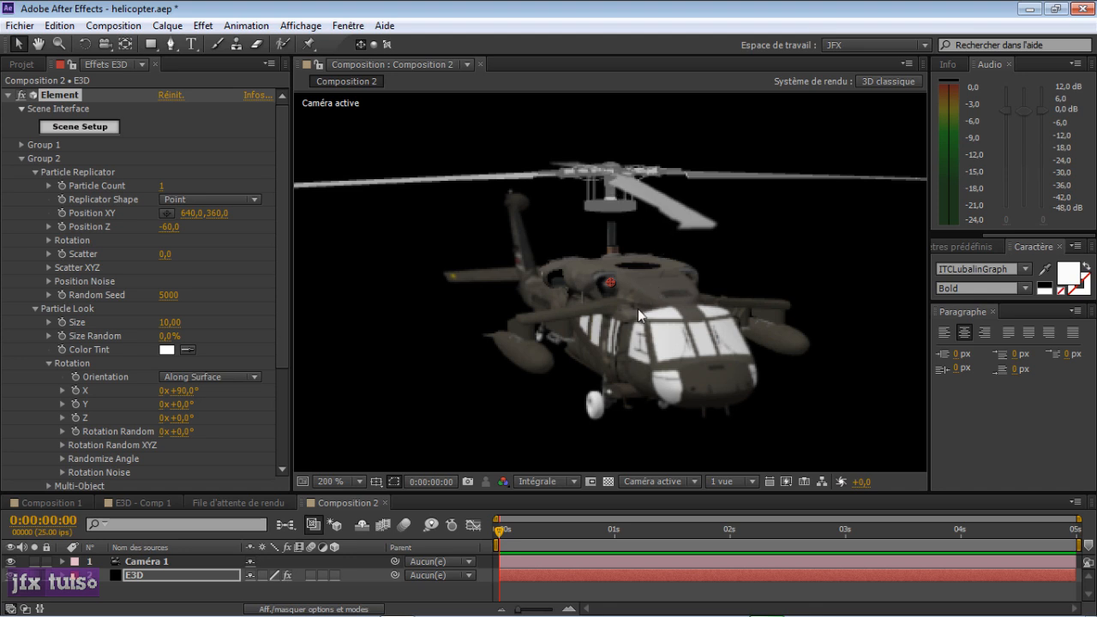
Step: Set Group 2's Particle Replicator Position Z to -30 to bring the main rotor closer to the fuselage
click(596, 180)
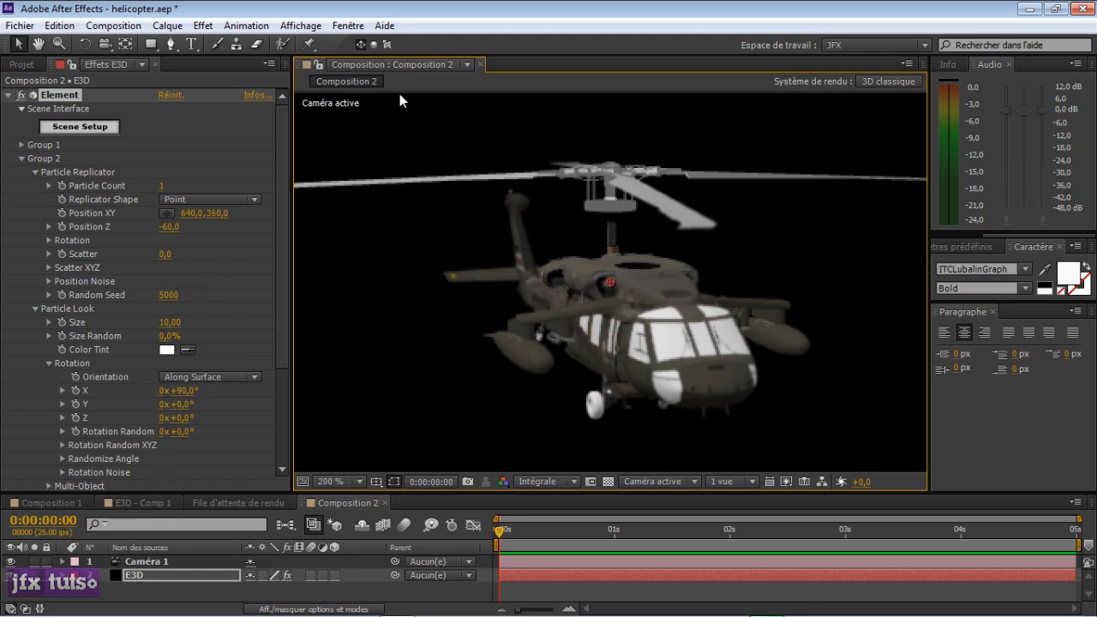
click(169, 227)
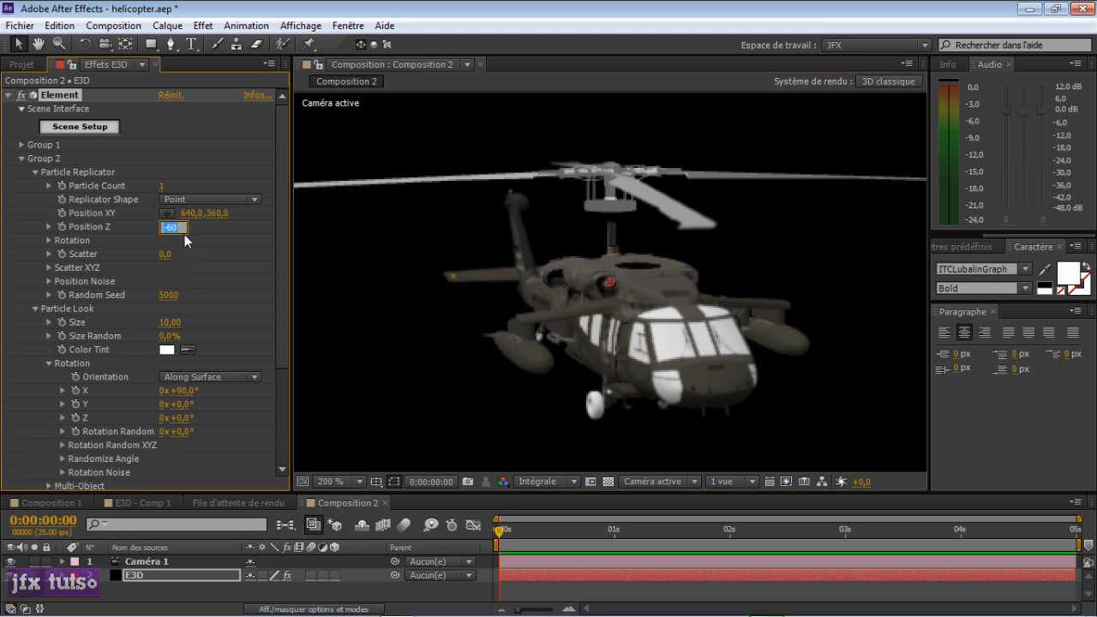
text(-30)
key(Return)
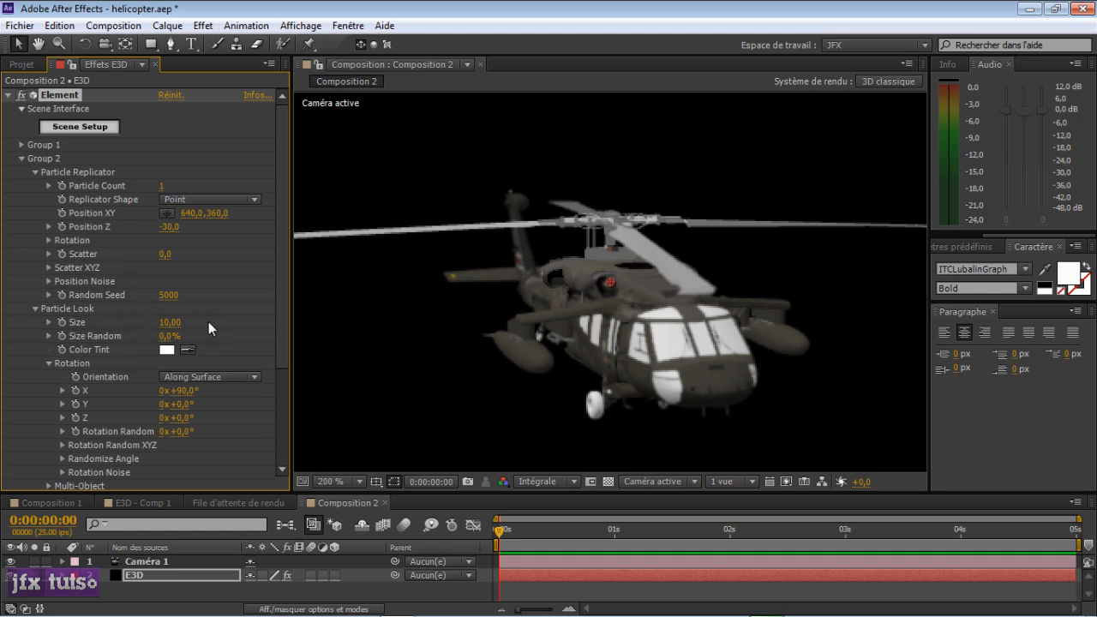
Step: Set Group 2's Particle Look size to 9 after trying 8.5, and shift its Position XY to align the main rotor with the fuselage
click(170, 323)
text(8,5)
key(Return)
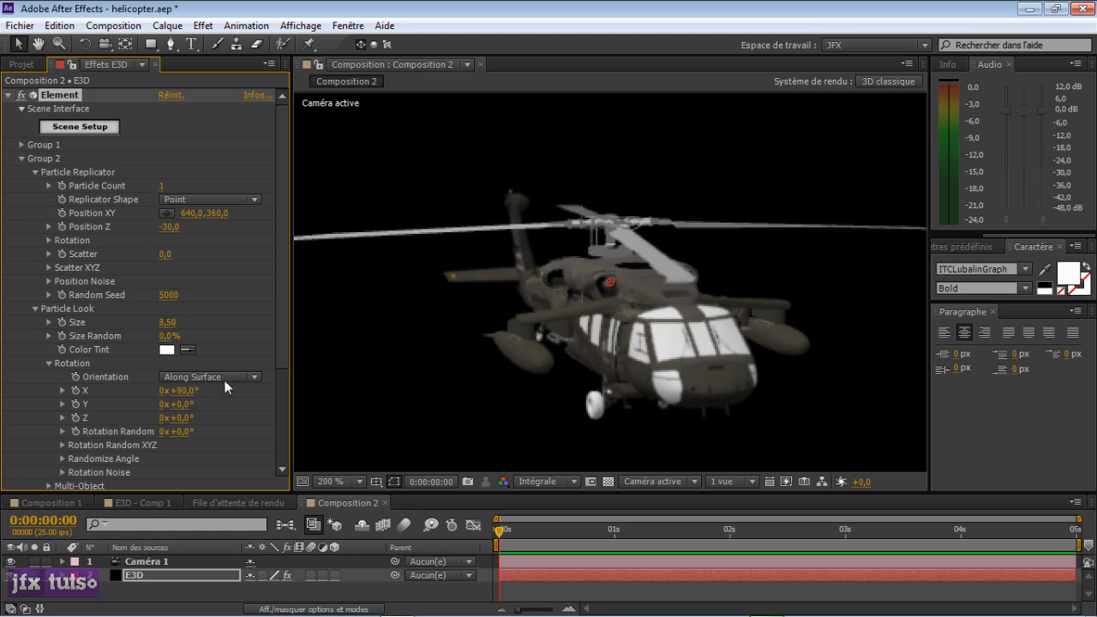
click(169, 321)
text(9)
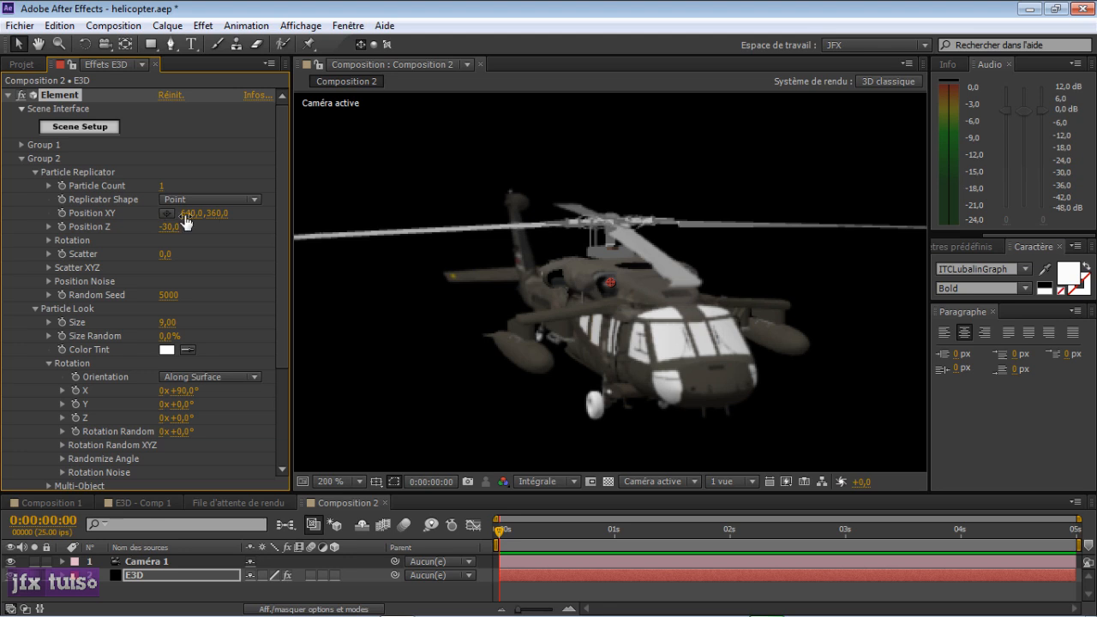
drag(186, 220, 275, 325)
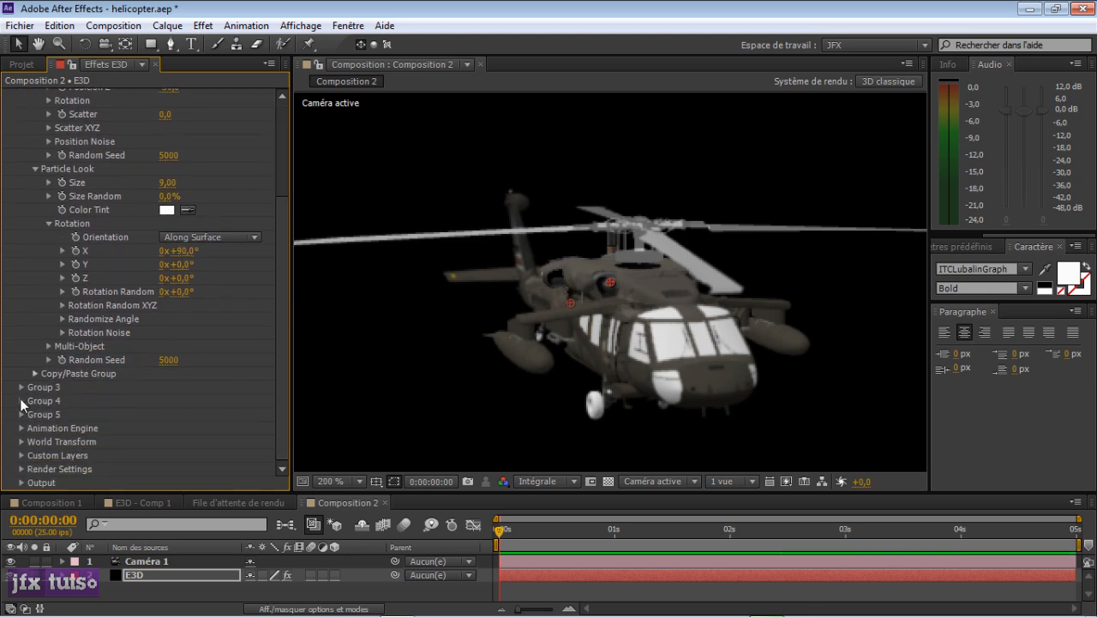
Step: Set the World Transform rotation to X 0° and Y 3° to turn the helicopter to a top view
click(21, 442)
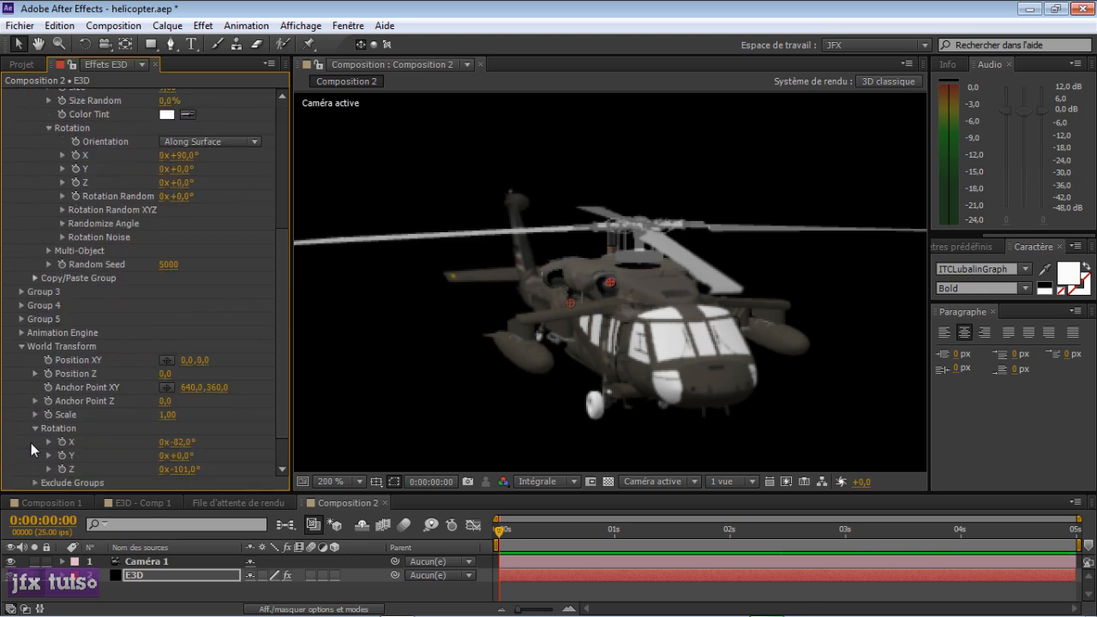
drag(182, 456, 253, 436)
click(191, 439)
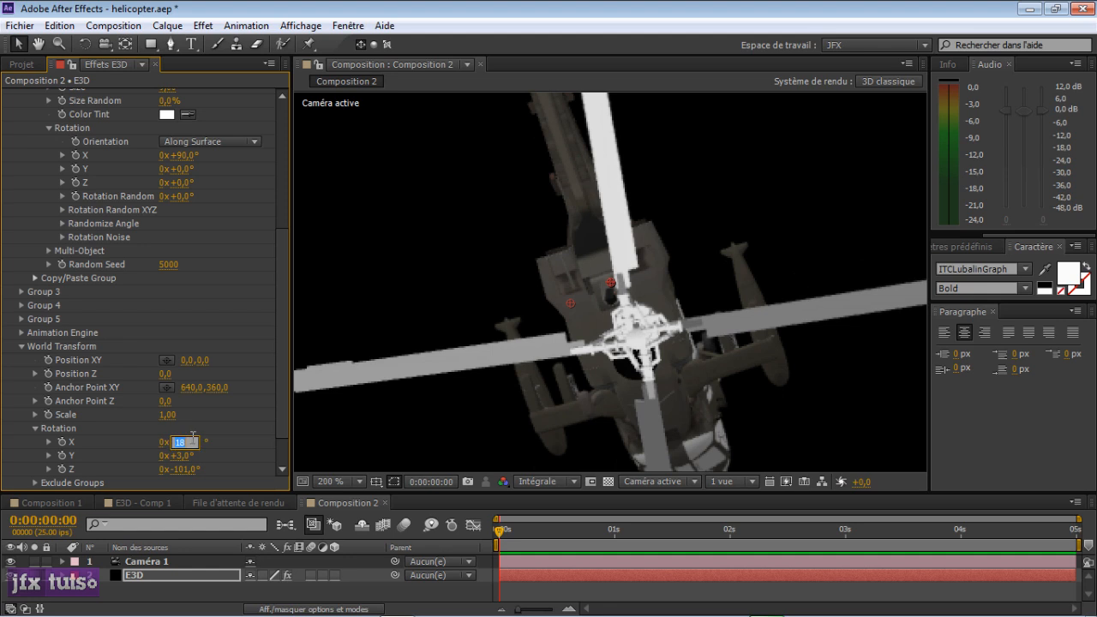
text(0)
key(Return)
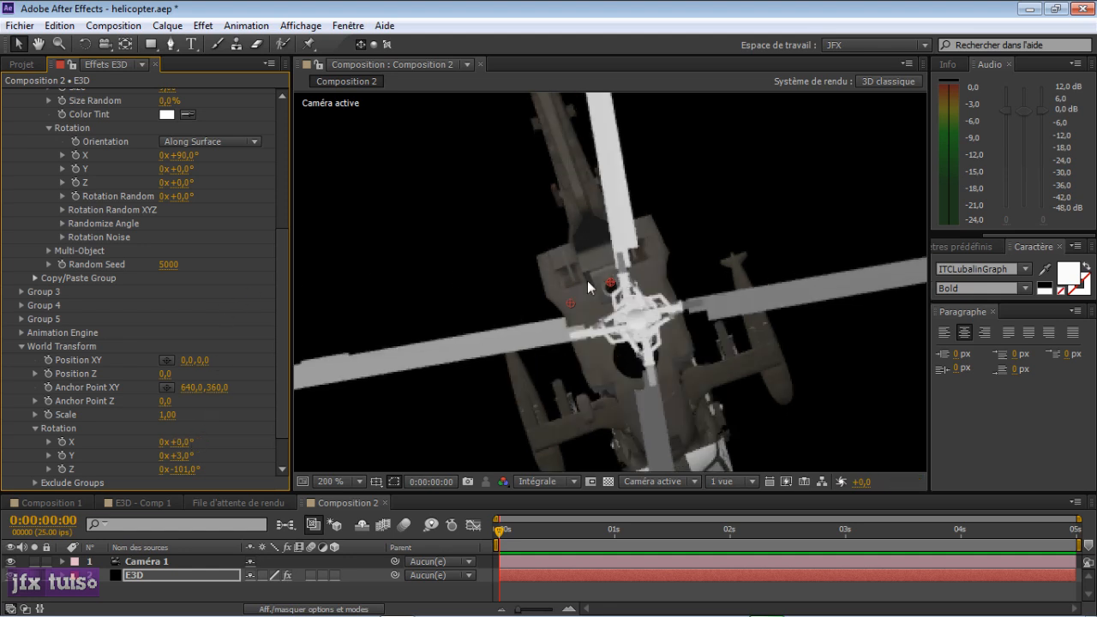
click(636, 327)
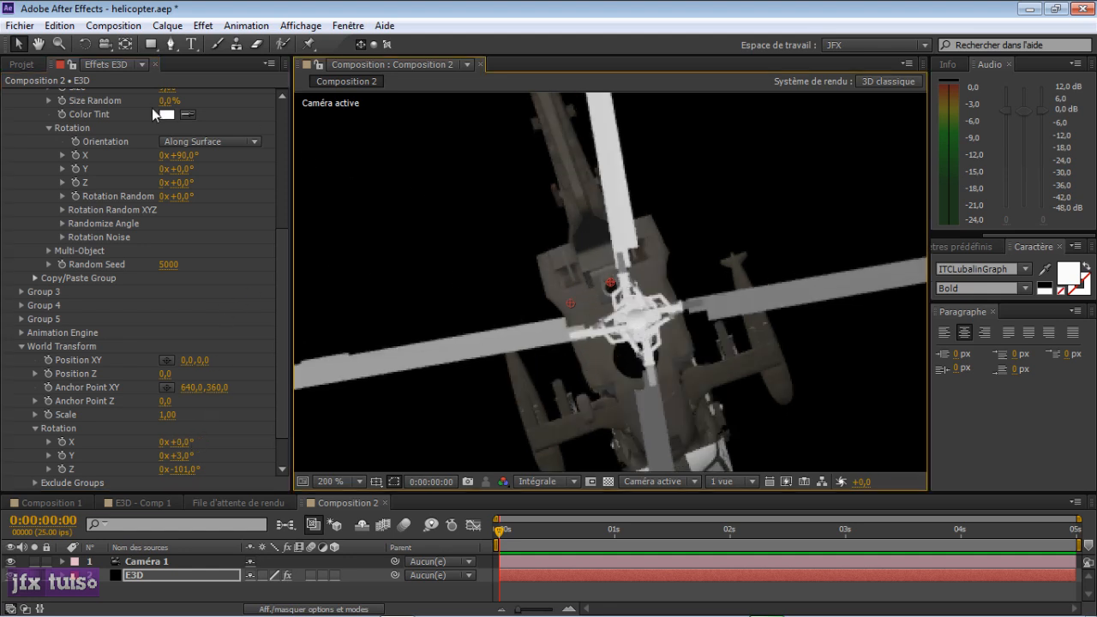
Step: Set Group 2's Particle Replicator Position Y to 366 after trying 370 and 368.5, shifting the main rotor across the fuselage
drag(285, 234, 217, 147)
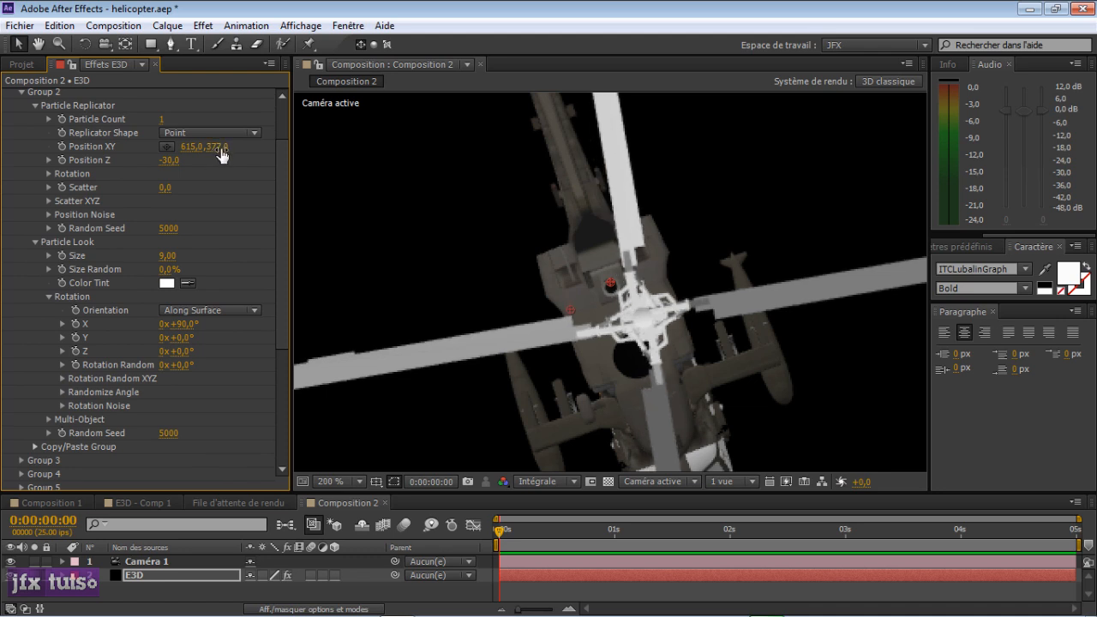
click(219, 147)
click(222, 151)
key(BackSpace)
text(0)
key(Return)
click(220, 146)
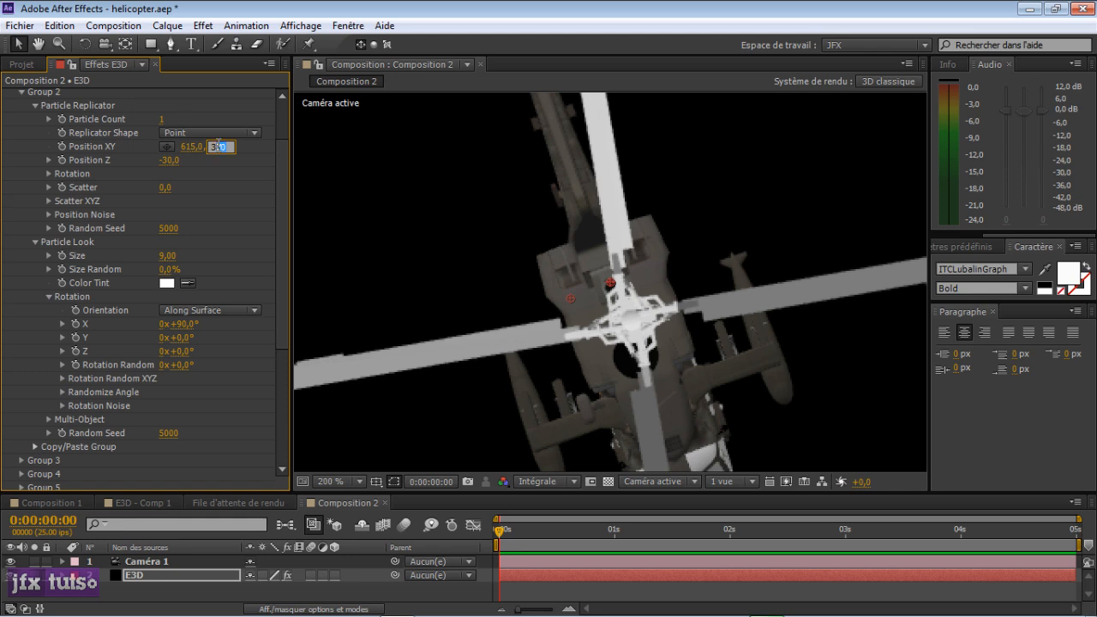
text(68,5)
key(Return)
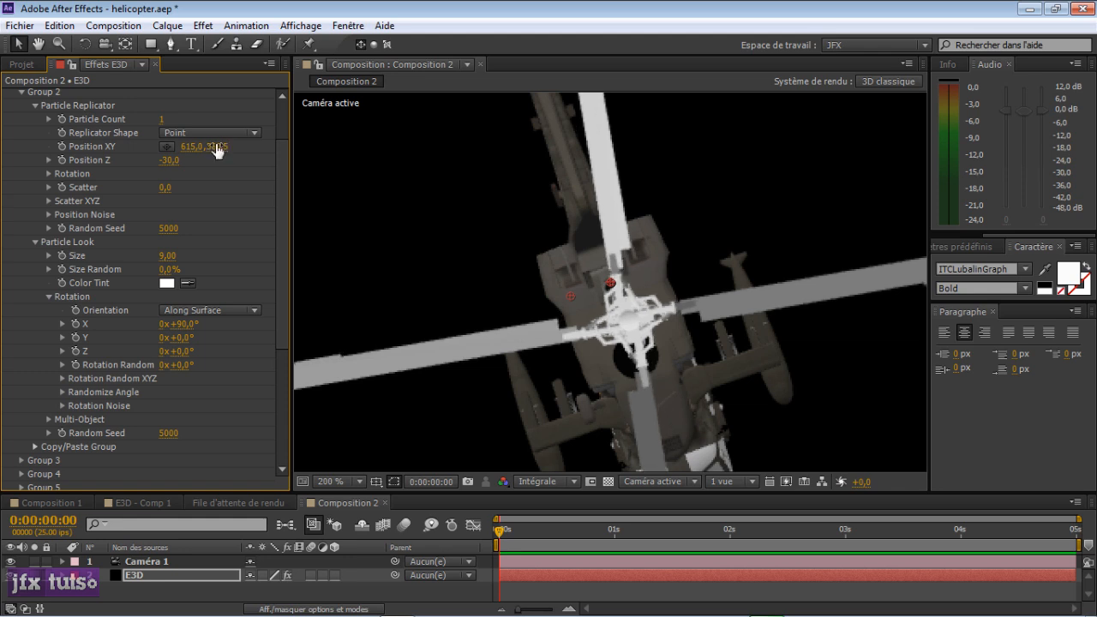
click(221, 148)
drag(219, 147, 234, 149)
text(66)
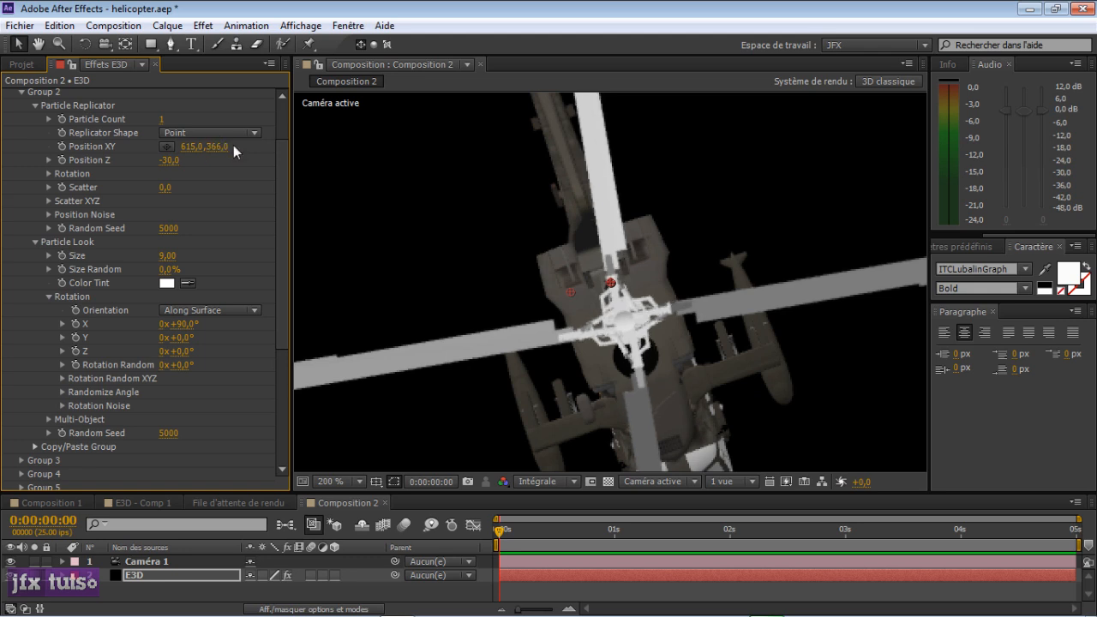
Step: Try Group 2 Position X values of 610 and 605 to move the main rotor along the fuselage
click(192, 148)
drag(204, 149, 192, 149)
text(00)
key(Return)
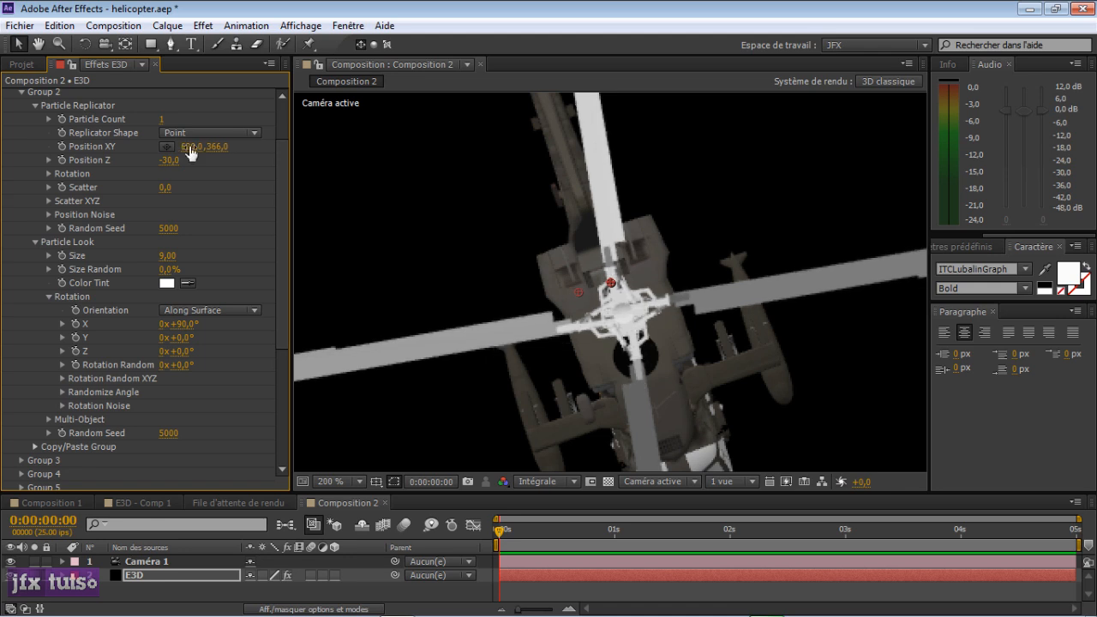
click(191, 150)
drag(190, 149, 202, 150)
text(10)
key(Return)
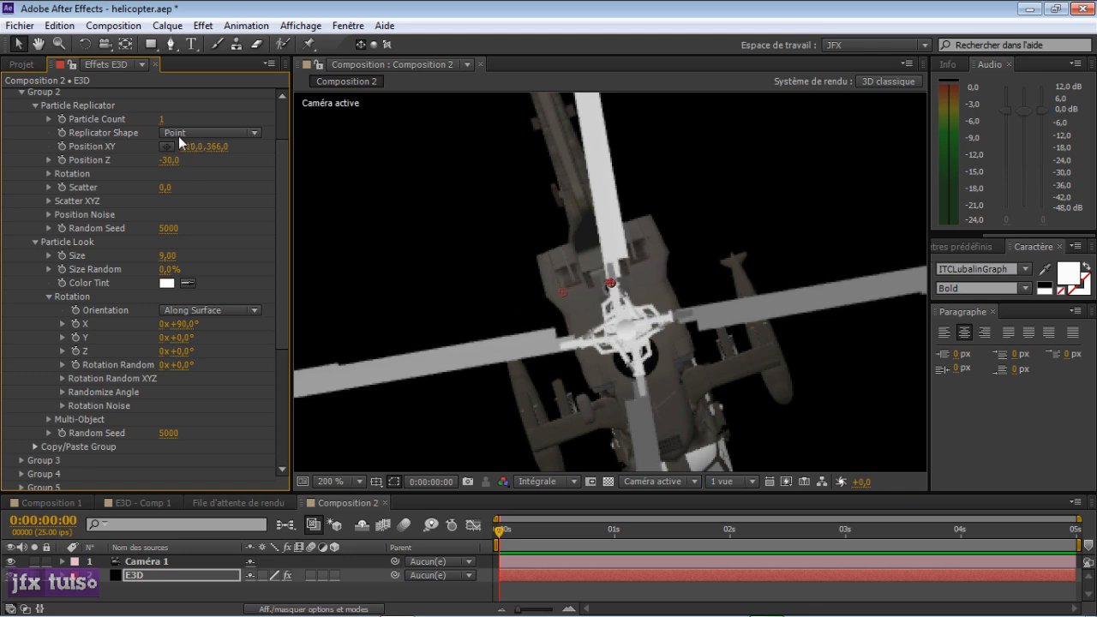
click(198, 147)
click(195, 147)
drag(204, 147, 194, 148)
text(05)
key(Return)
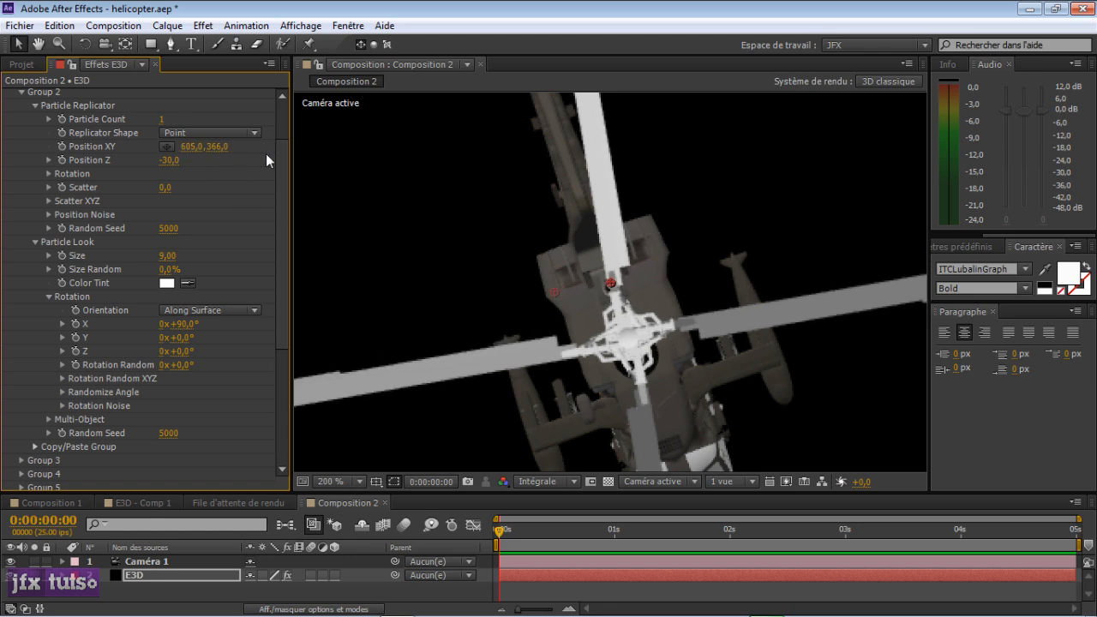
Step: Set Group 2's Position X to 595.5 after trying 598.5, to seat the main rotor over its mount
click(192, 148)
drag(202, 148, 143, 147)
text(598,5)
key(Return)
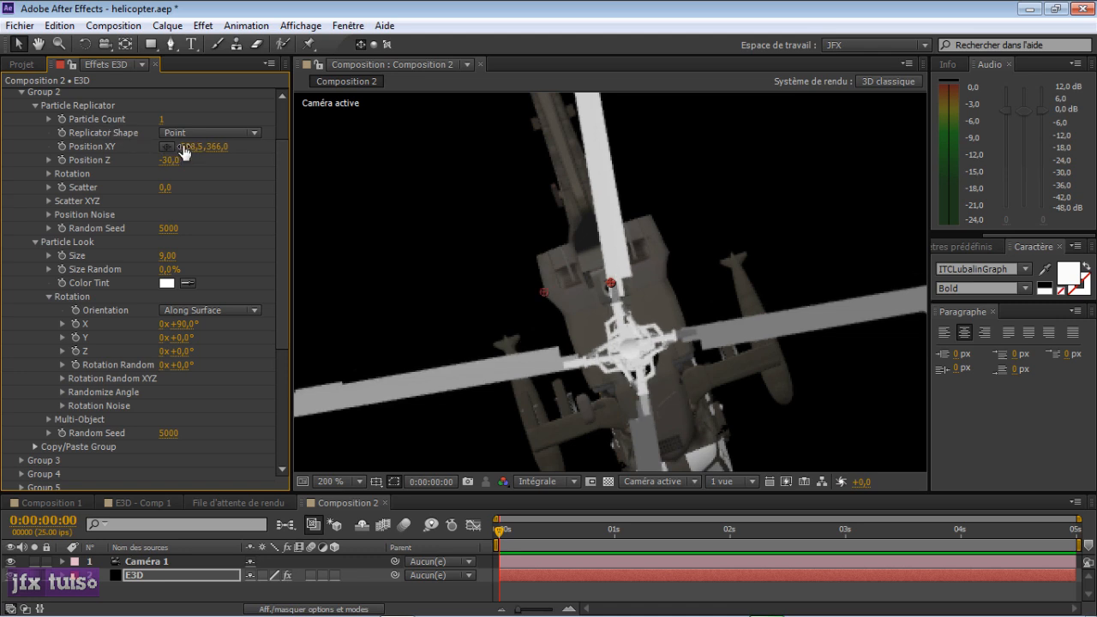
click(185, 147)
click(197, 150)
drag(194, 149, 201, 148)
text(593)
key(Return)
click(193, 149)
click(196, 148)
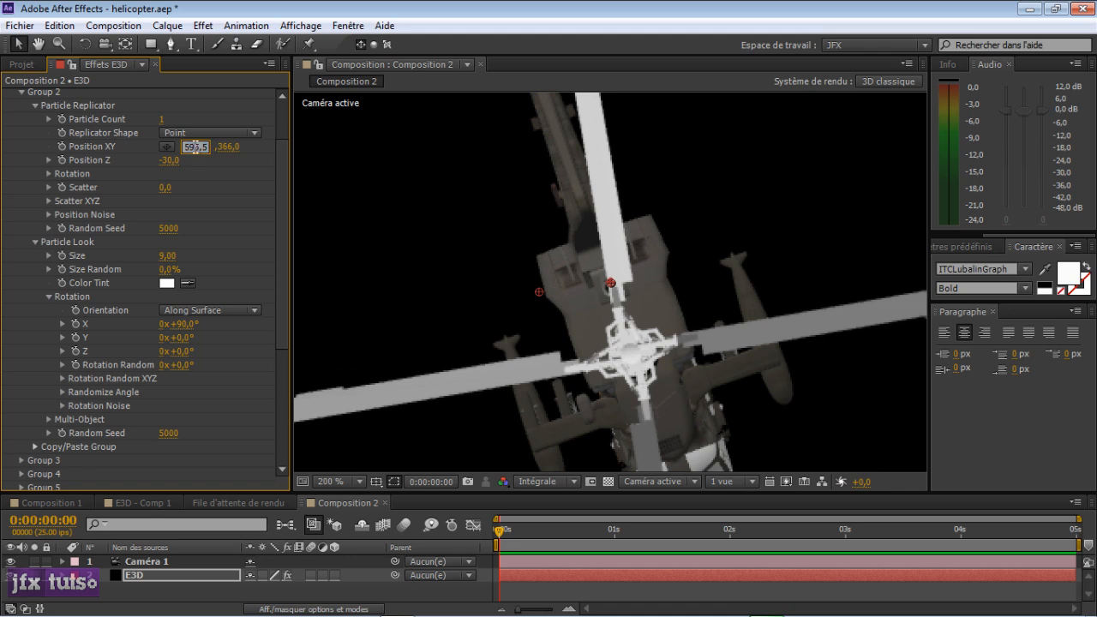
drag(194, 147, 199, 147)
Step: After checking Group 2's position in E3D - Comp 1, rotate Composition 2's World Transform to X -60°, Y 11°, Z -51°
click(133, 502)
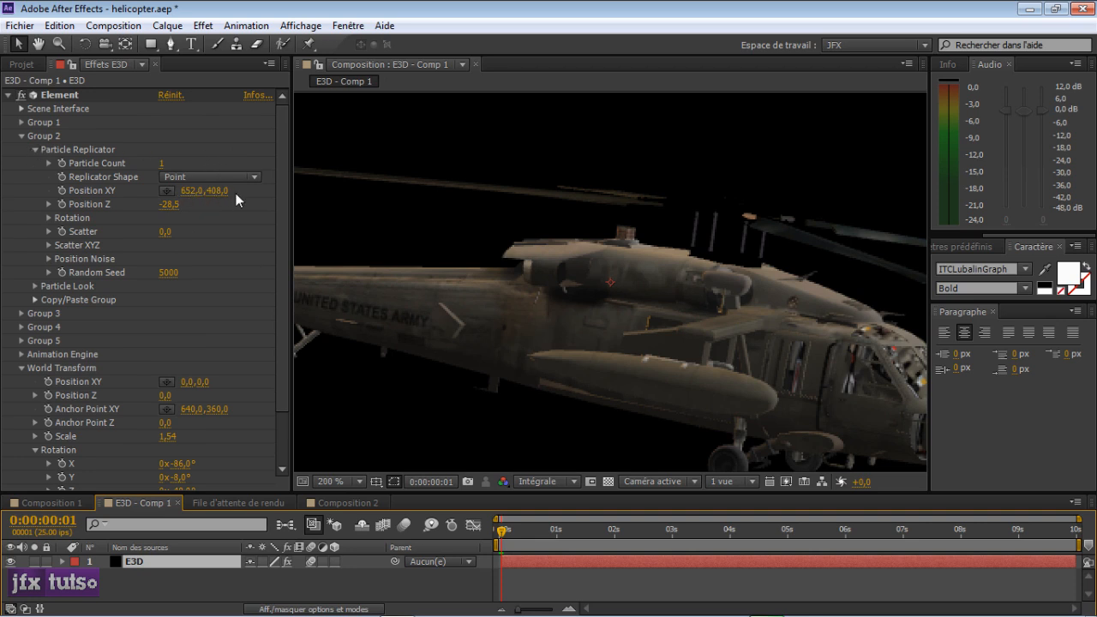
click(351, 503)
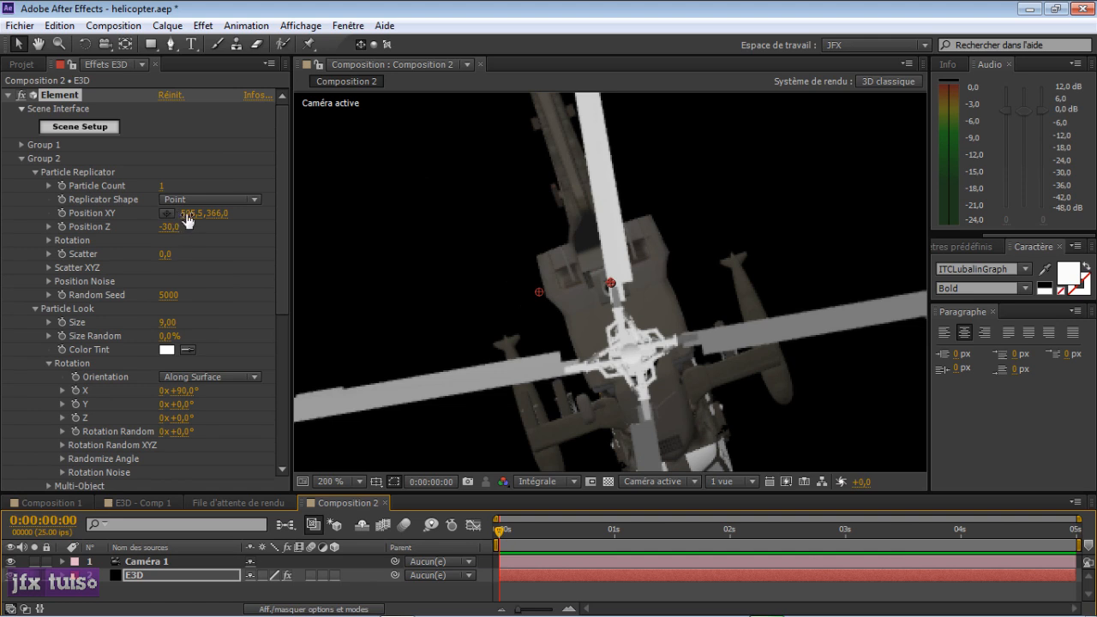
drag(187, 219, 243, 218)
drag(288, 274, 285, 431)
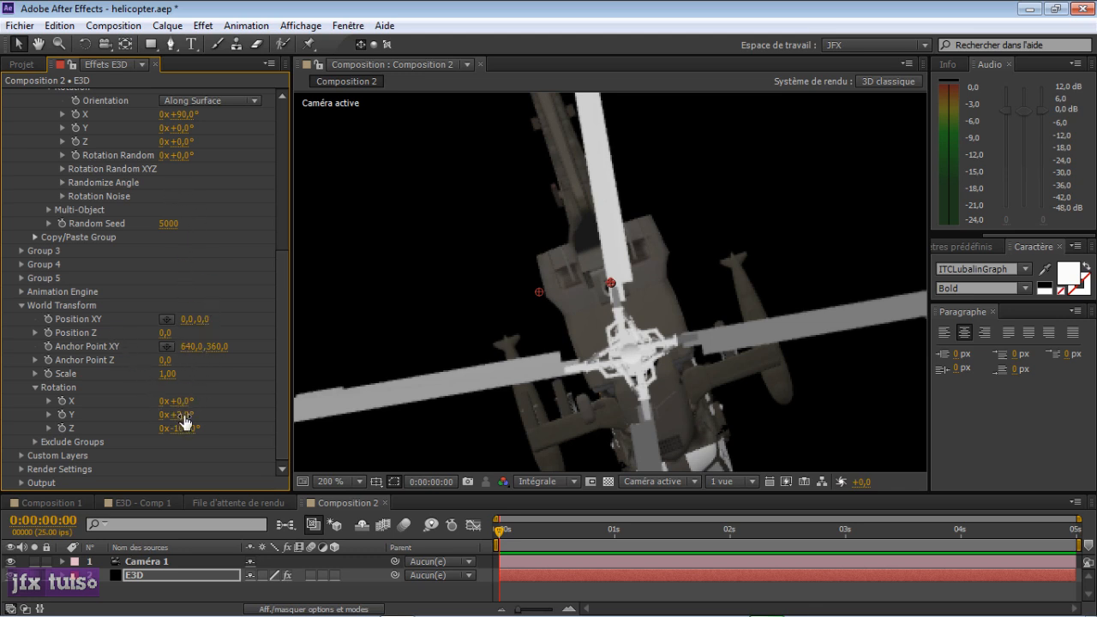
drag(185, 416, 142, 402)
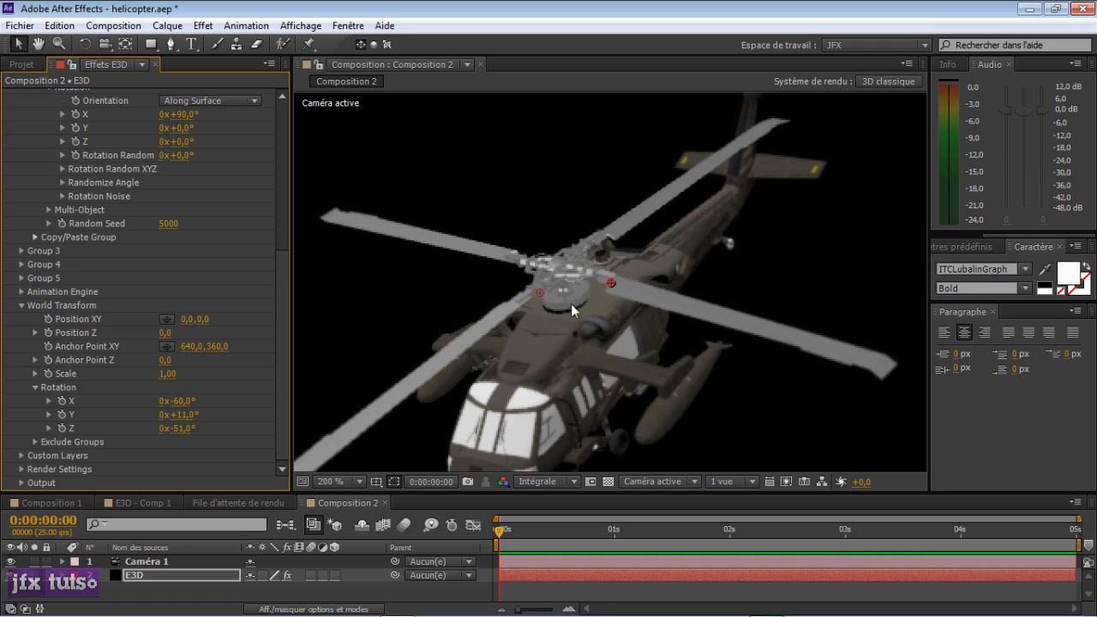
Step: Set Group 2's Position X to 595 after trying 600, to refine the main rotor's alignment
drag(277, 283, 228, 154)
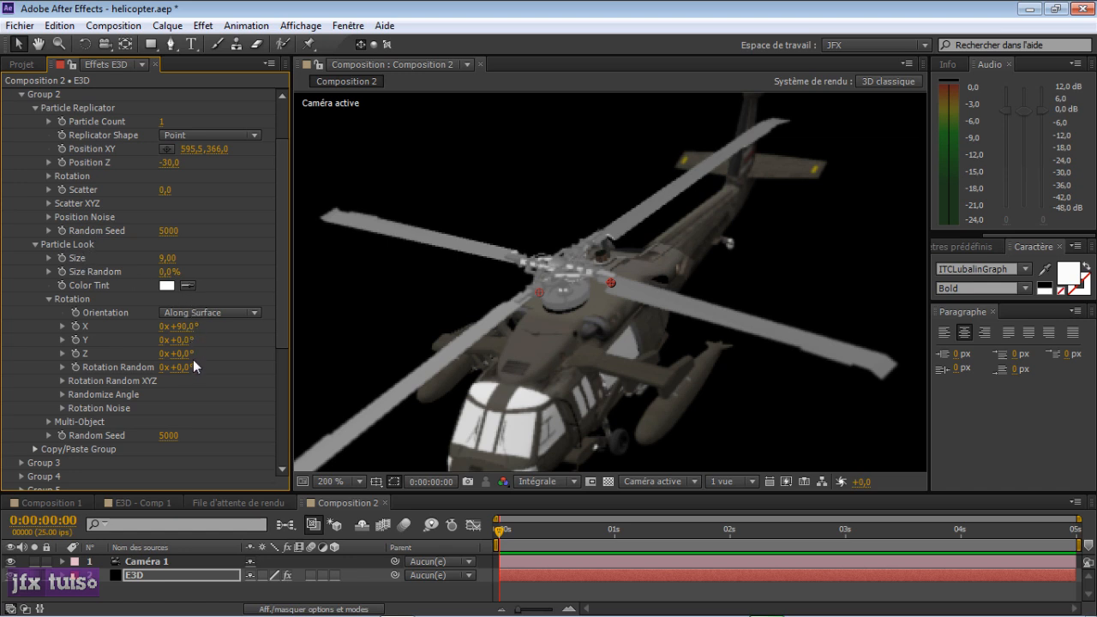
click(197, 152)
text(600)
key(Return)
click(194, 152)
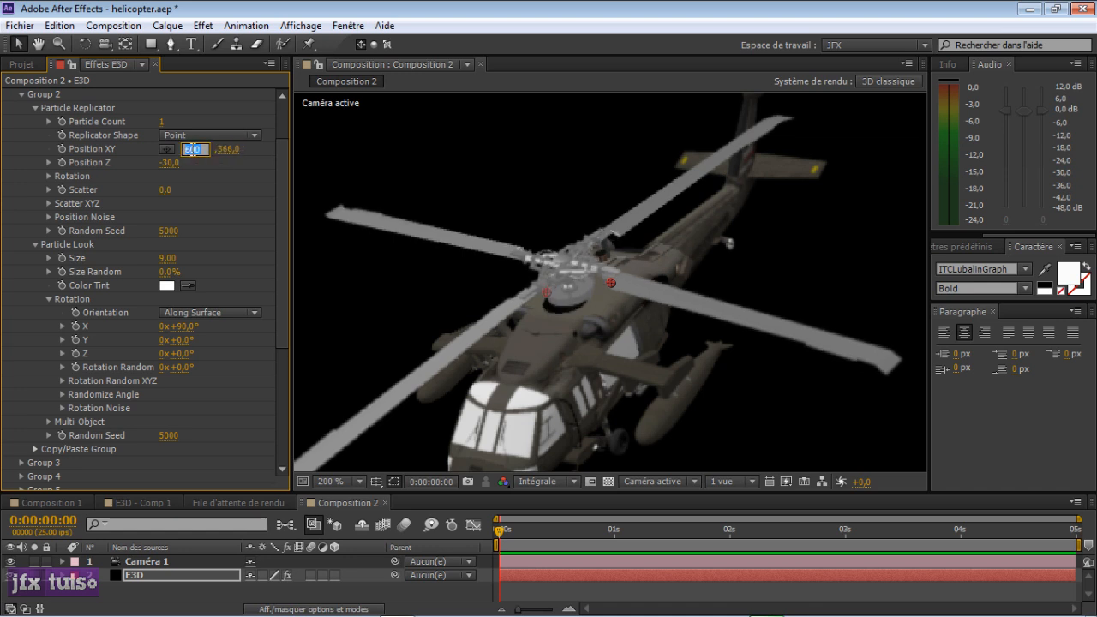
text(595)
key(Return)
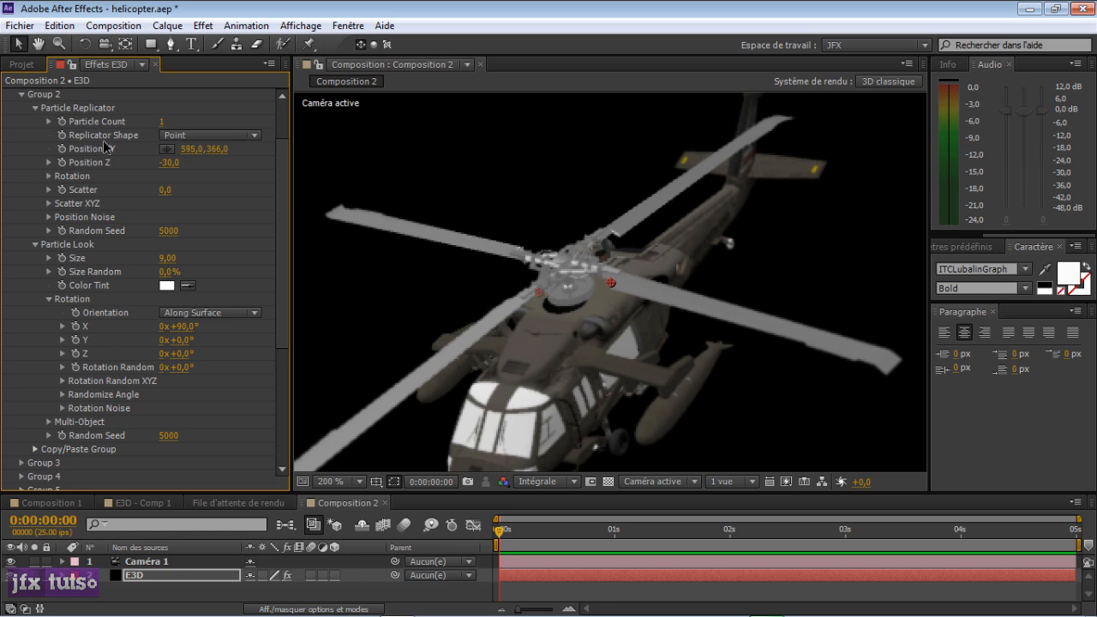
Step: Set Group 2's Position Z to -27.5 after trying -28.5, and set World Transform rotation X to -82° to check the rotor height
click(167, 162)
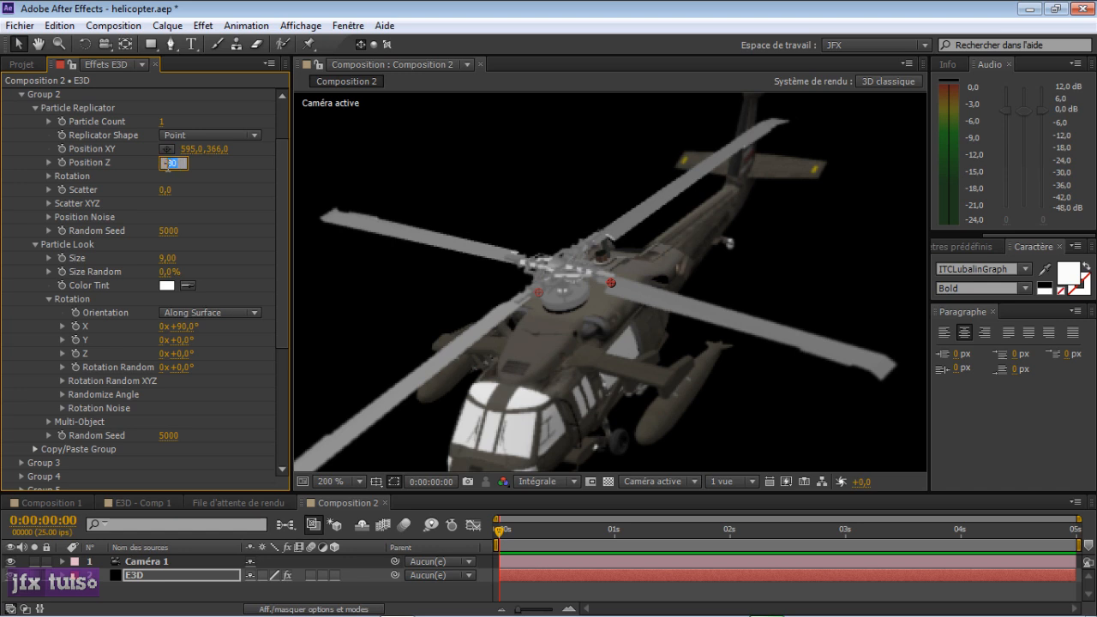
text(-20)
key(Return)
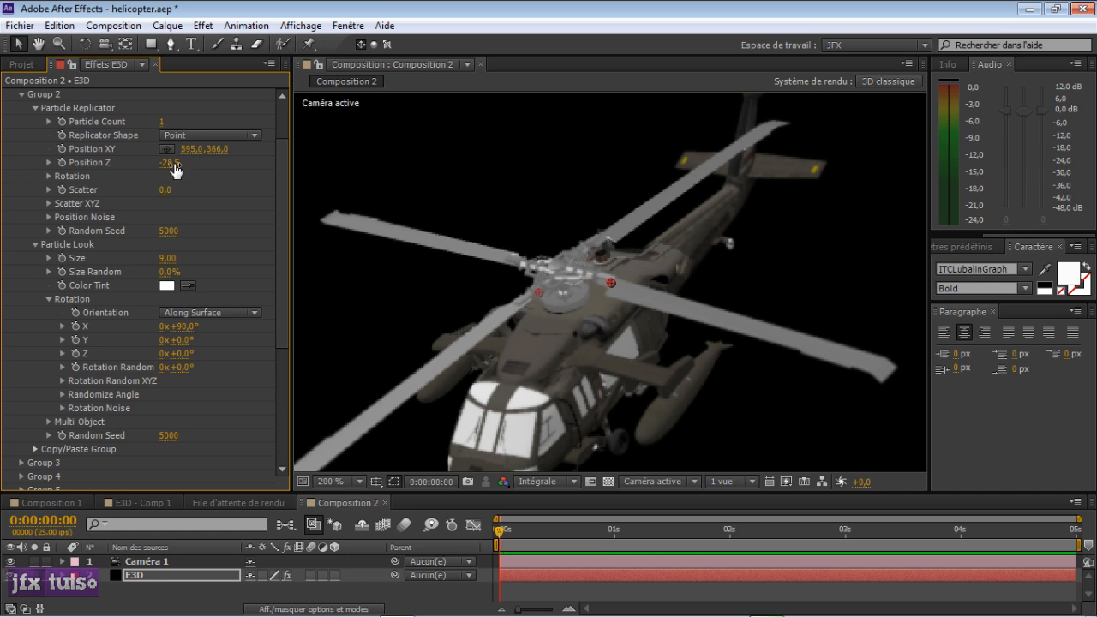
click(167, 165)
text(-27,6)
key(Return)
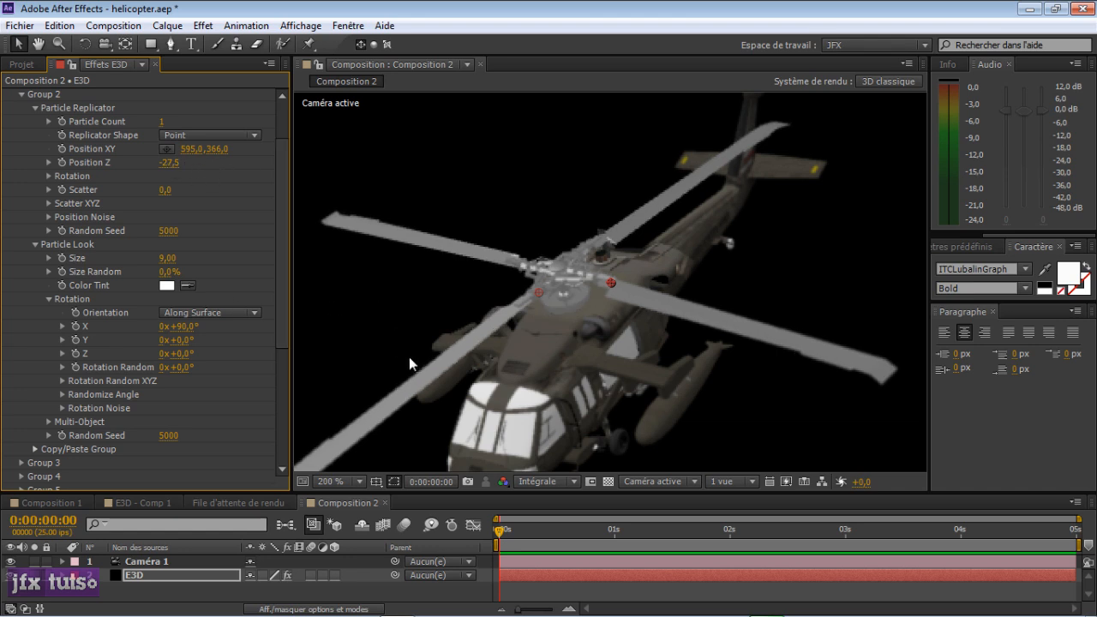
drag(275, 326, 277, 428)
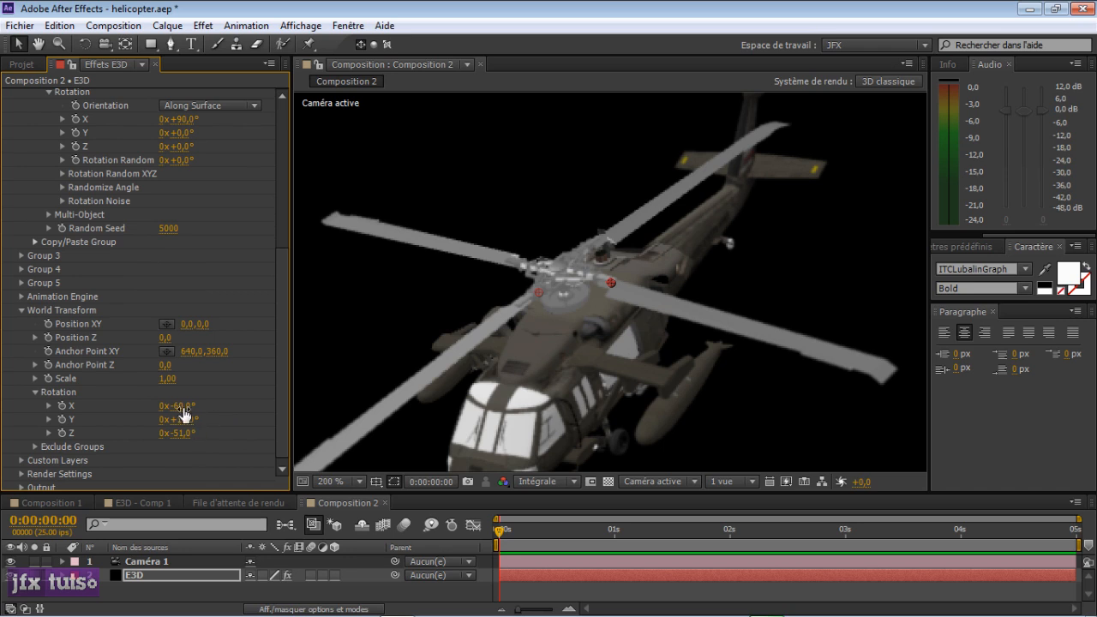
drag(178, 407, 204, 404)
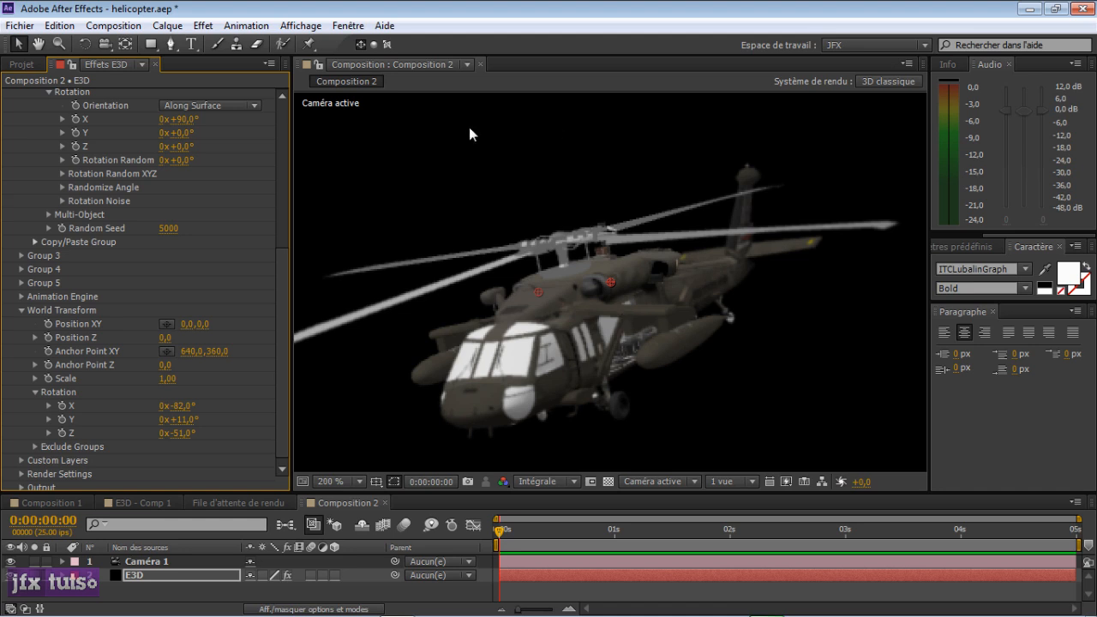
Step: In Group 3, set the Particle Look size to 1.5 and Position X to 749 to bring the tail rotor toward the tail
drag(284, 299, 250, 194)
click(21, 124)
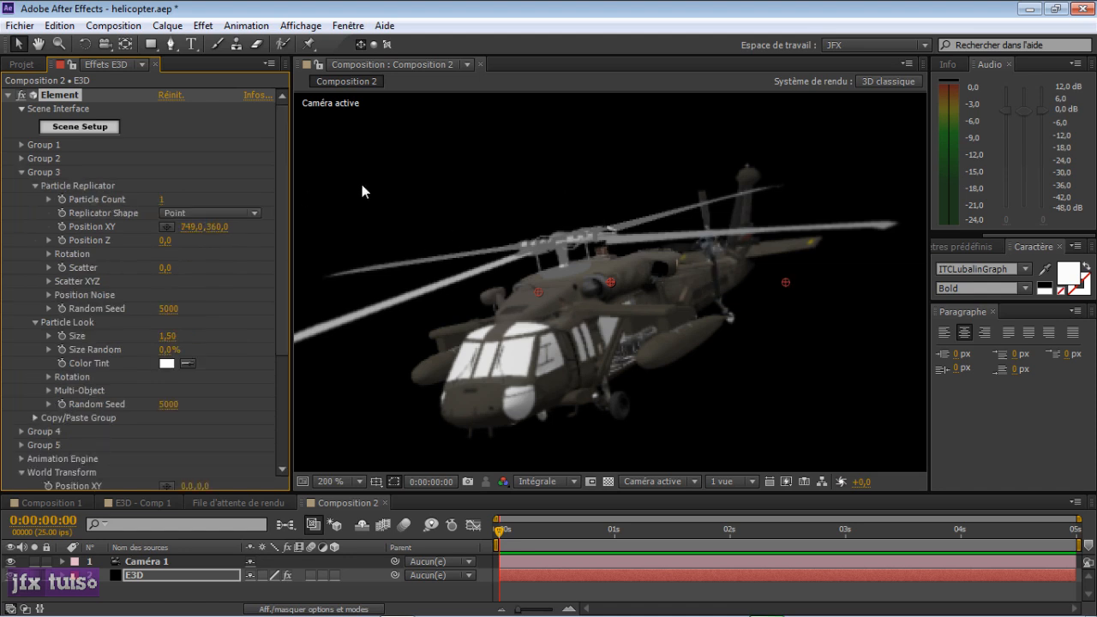
drag(279, 193, 281, 314)
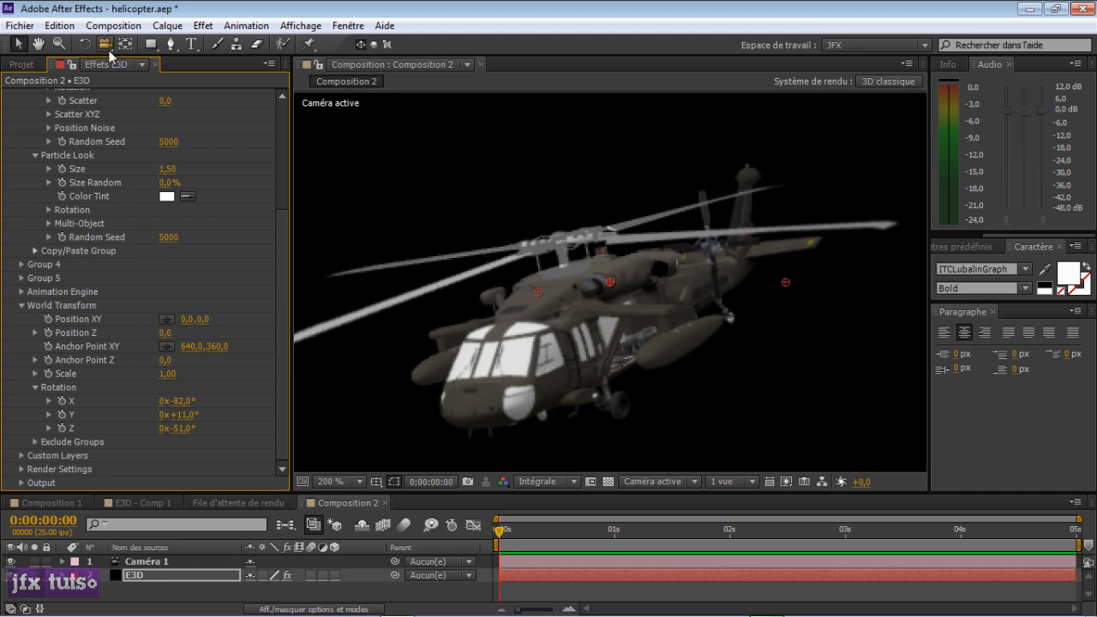
click(172, 561)
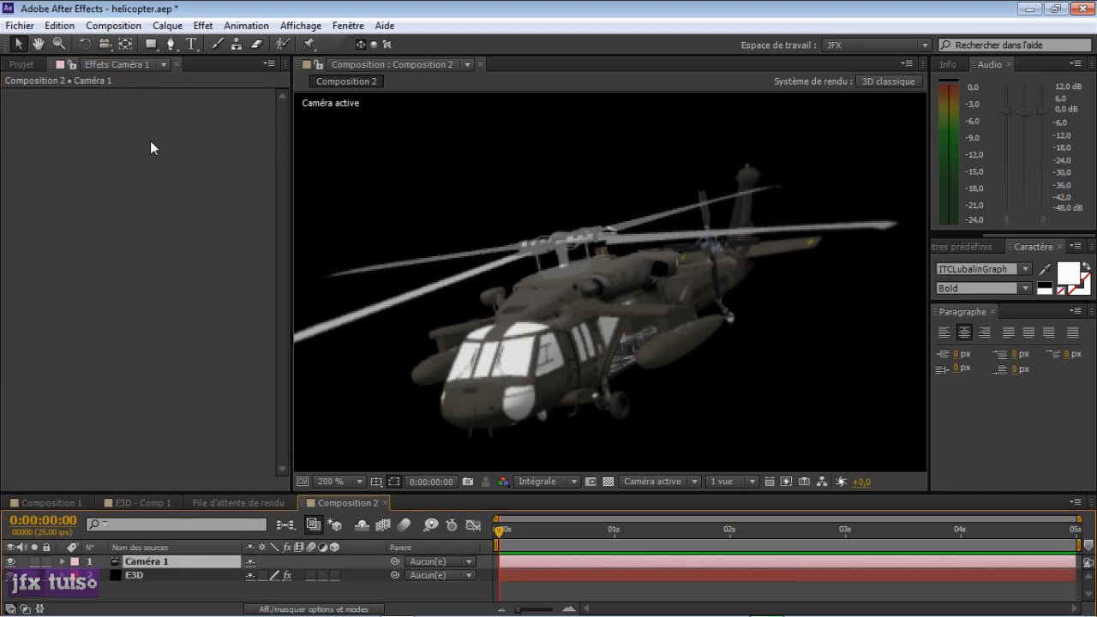
click(148, 575)
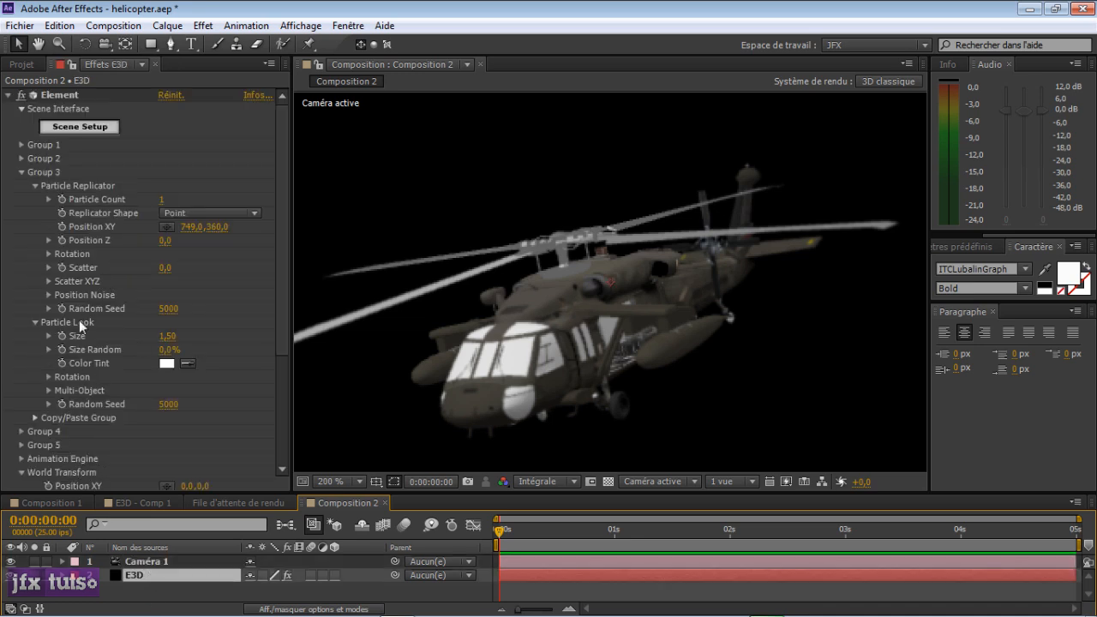
scroll(280, 311, down, 4)
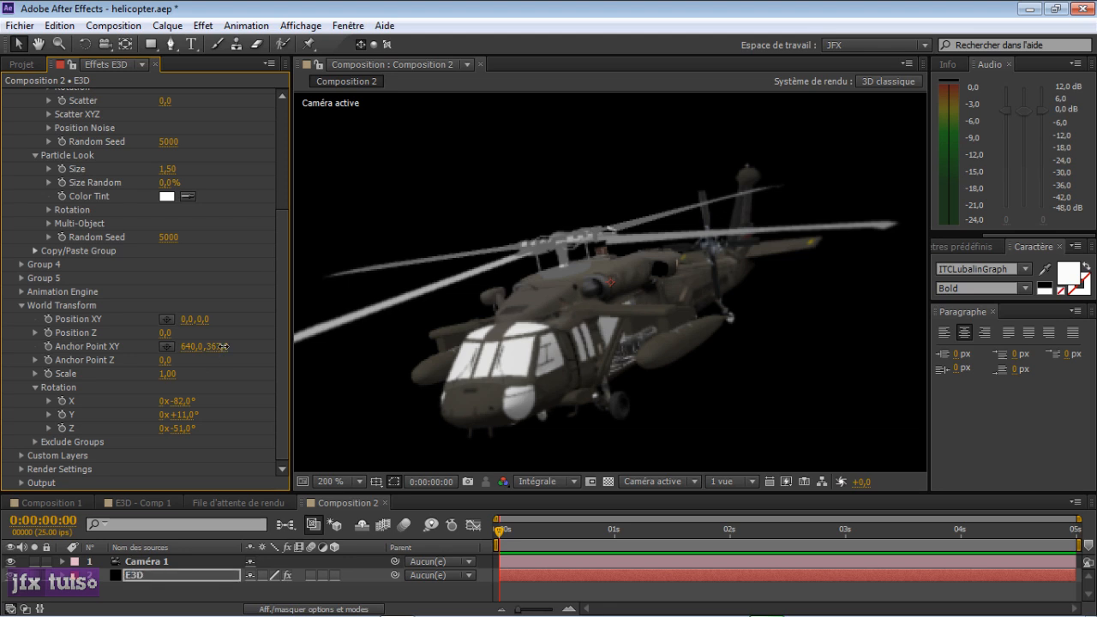
drag(213, 346, 216, 346)
key(ctrl+z)
Step: Set Group 3's Position Y to 375, and set World Transform rotation X to -21° to view the tail from above
drag(281, 286, 231, 188)
drag(277, 283, 279, 364)
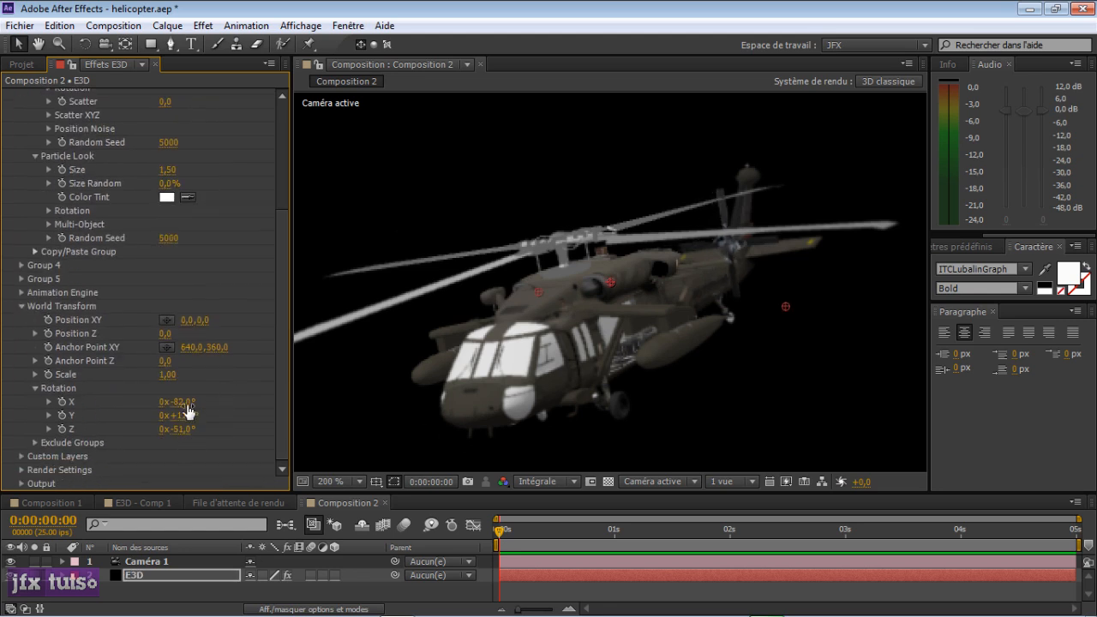
drag(189, 400, 228, 390)
key(space)
drag(610, 188, 483, 352)
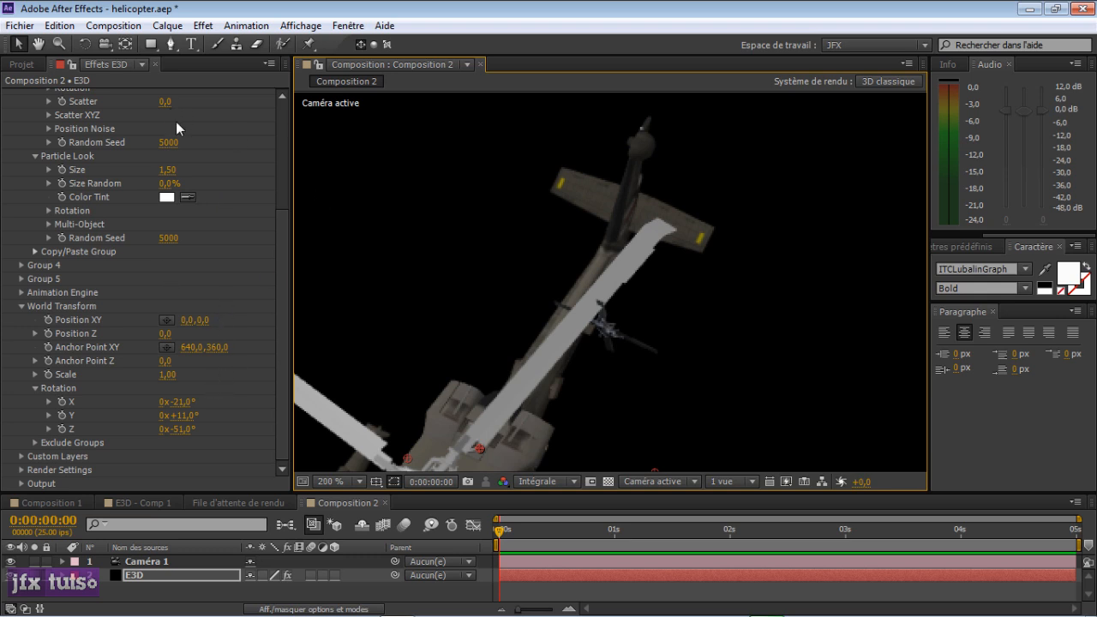
Step: Try the X rotation in Group 3's Particle Look settings and reset it to 0°
click(284, 276)
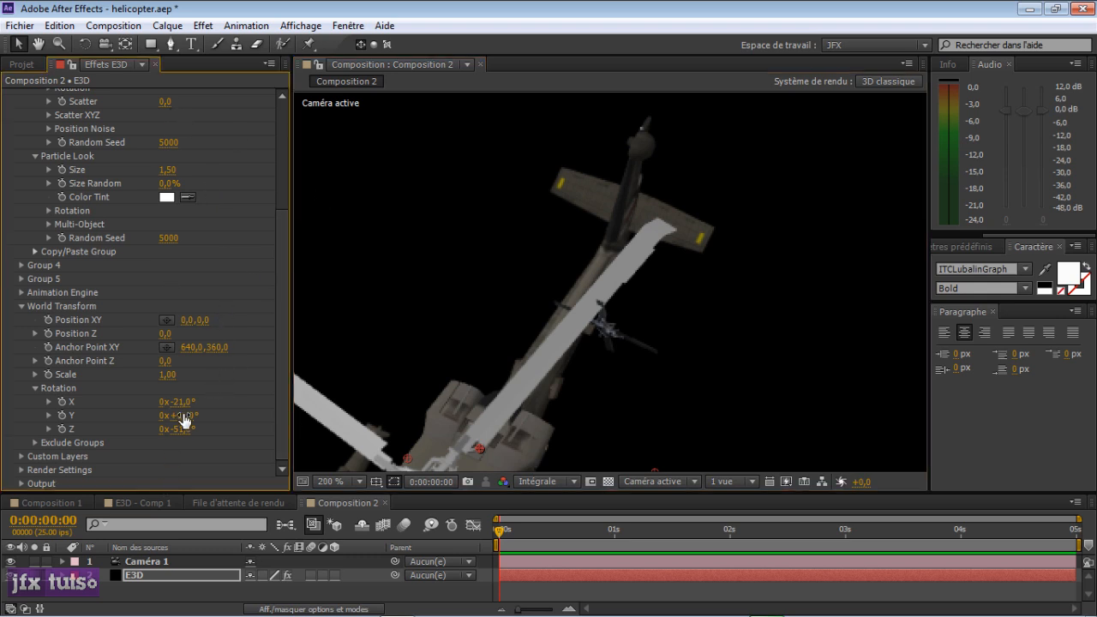
scroll(186, 182, up, 3)
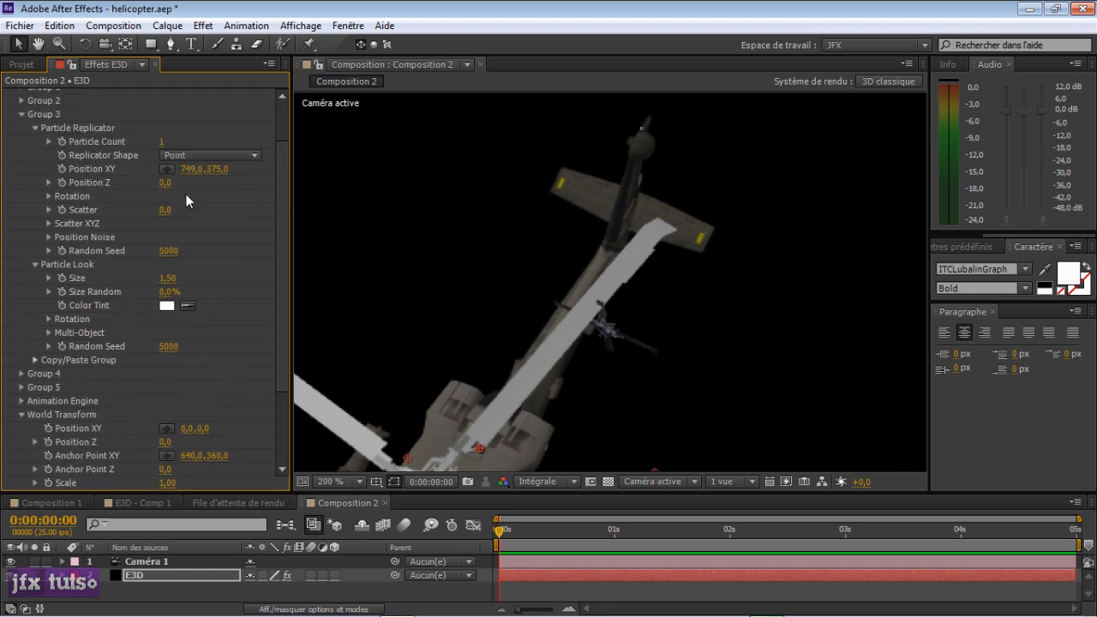
click(49, 319)
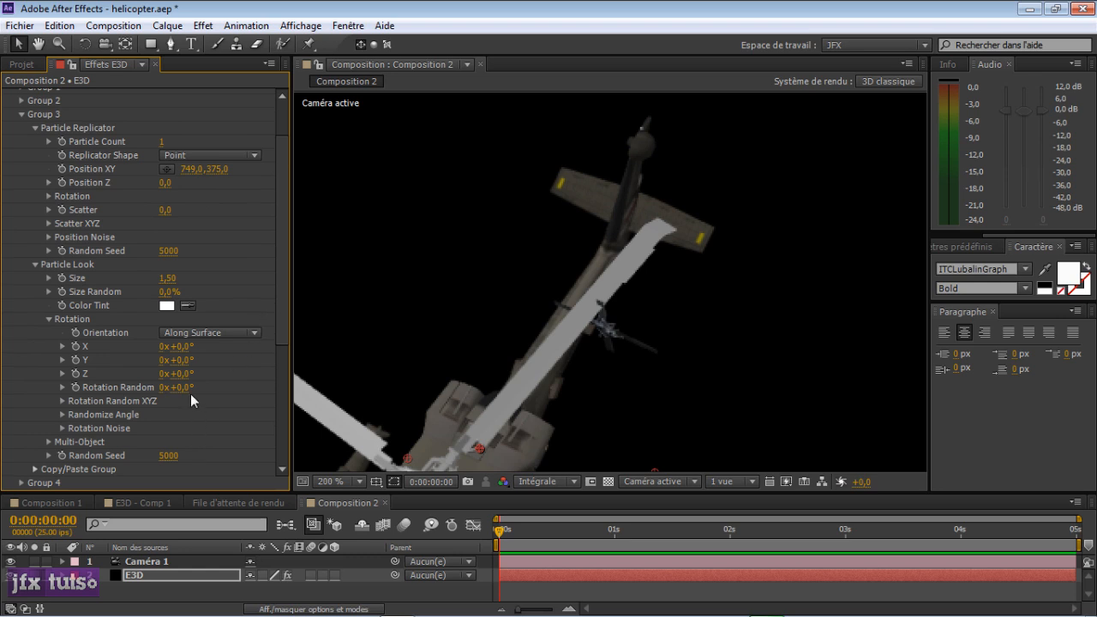
drag(175, 346, 189, 347)
click(189, 347)
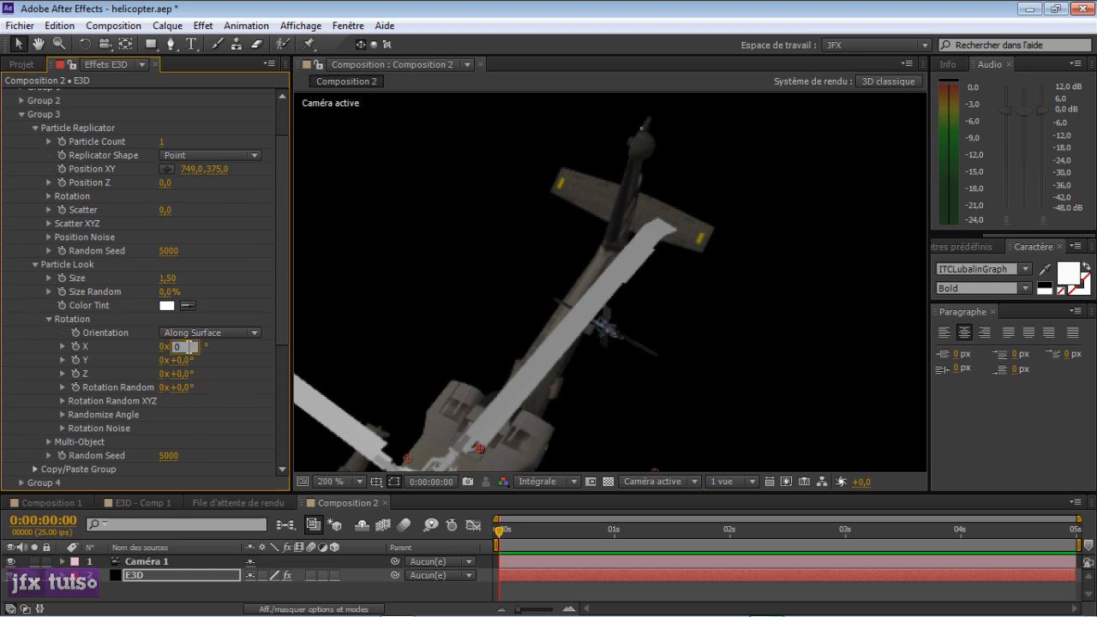
text(0)
key(Return)
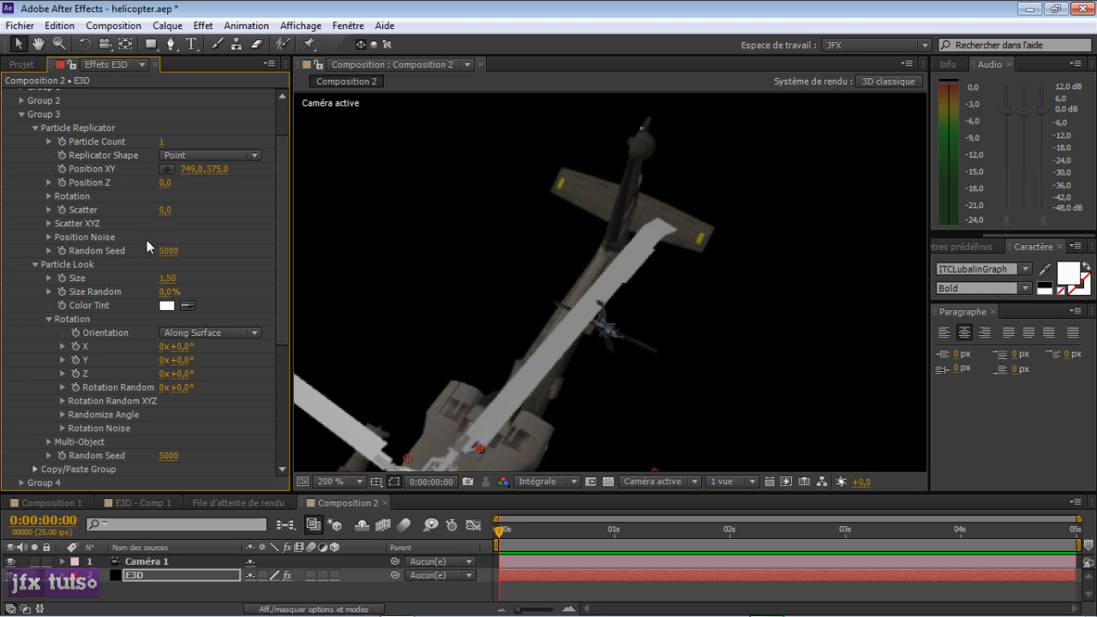
Step: In Group 3's Particle Replicator, set rotation Y to 41° and rotation Z to -90° to turn the tail rotor upright
click(48, 196)
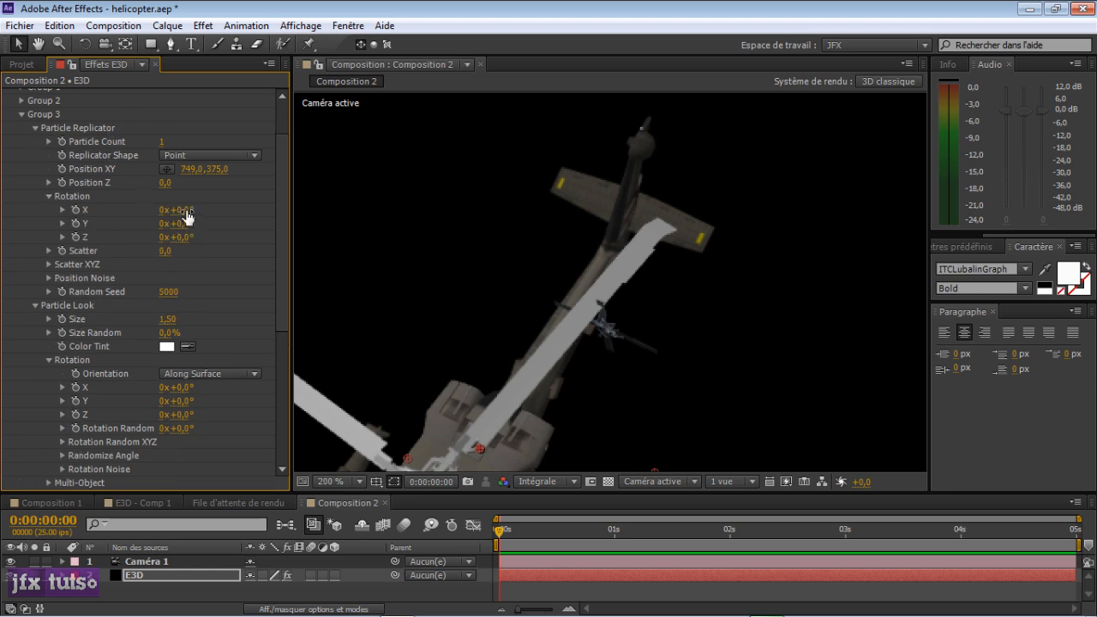
drag(185, 211, 176, 242)
click(177, 242)
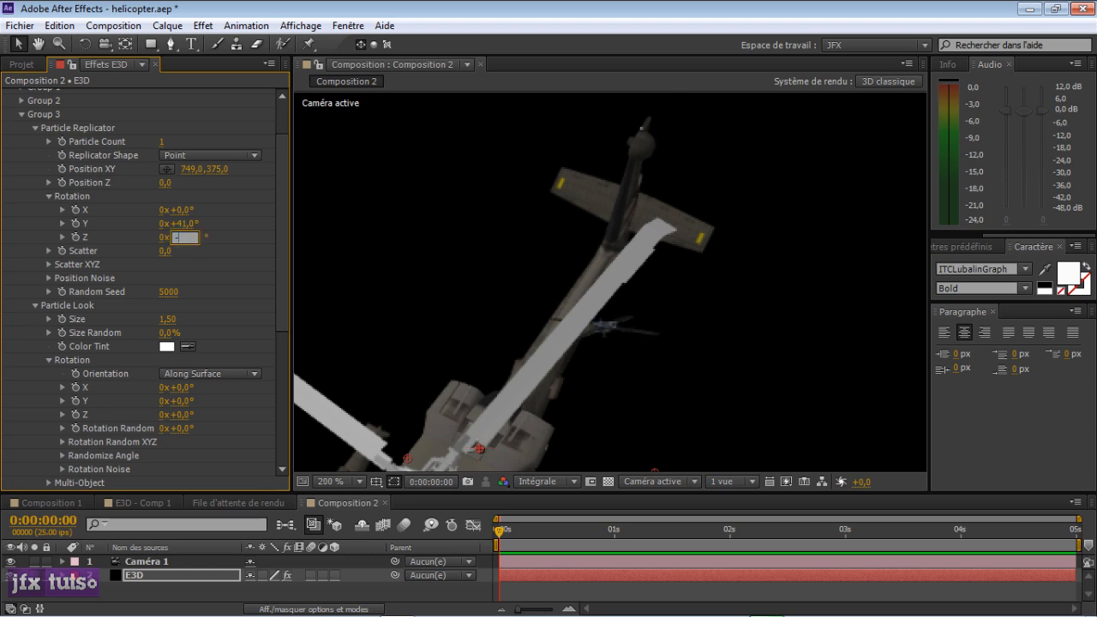
text(-90)
key(Return)
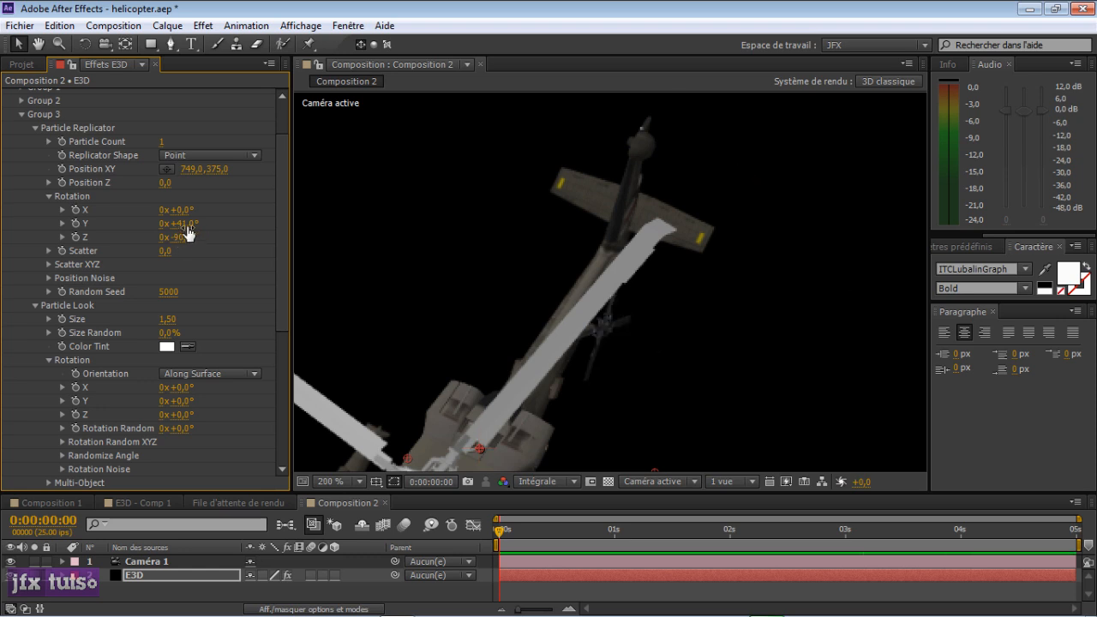
click(181, 223)
key(Return)
Step: Move the tail rotor beside the tail fin by setting Group 3's Position XY to 832, 341 and Position Z to -80
mouse_move(220, 169)
mouse_down()
mouse_move(243, 169)
mouse_move(174, 175)
mouse_move(244, 161)
mouse_up()
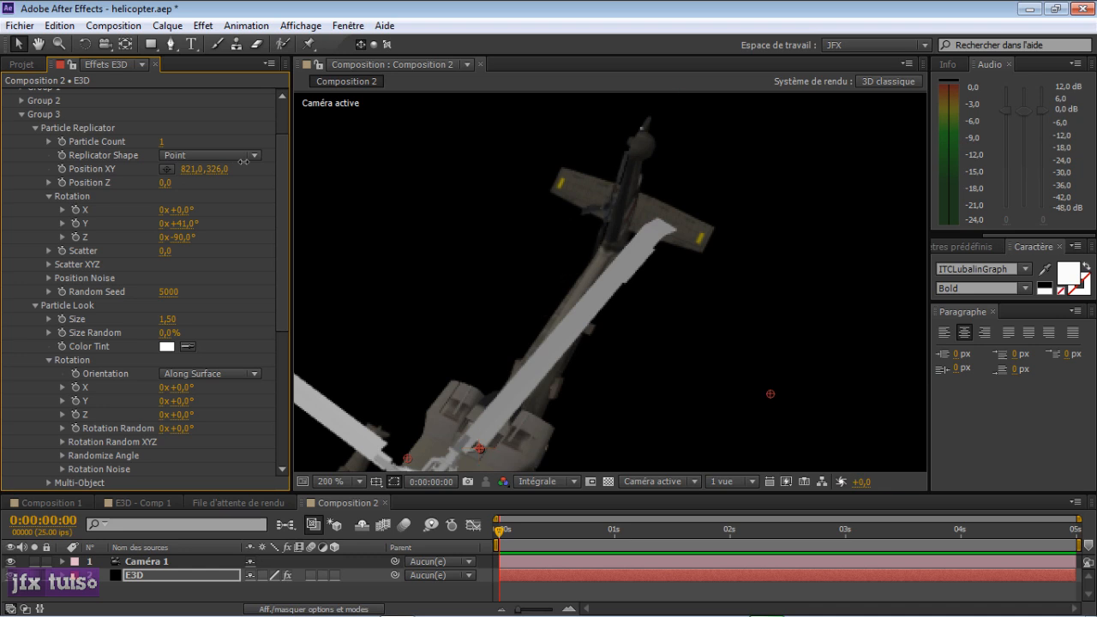
drag(156, 182, 156, 182)
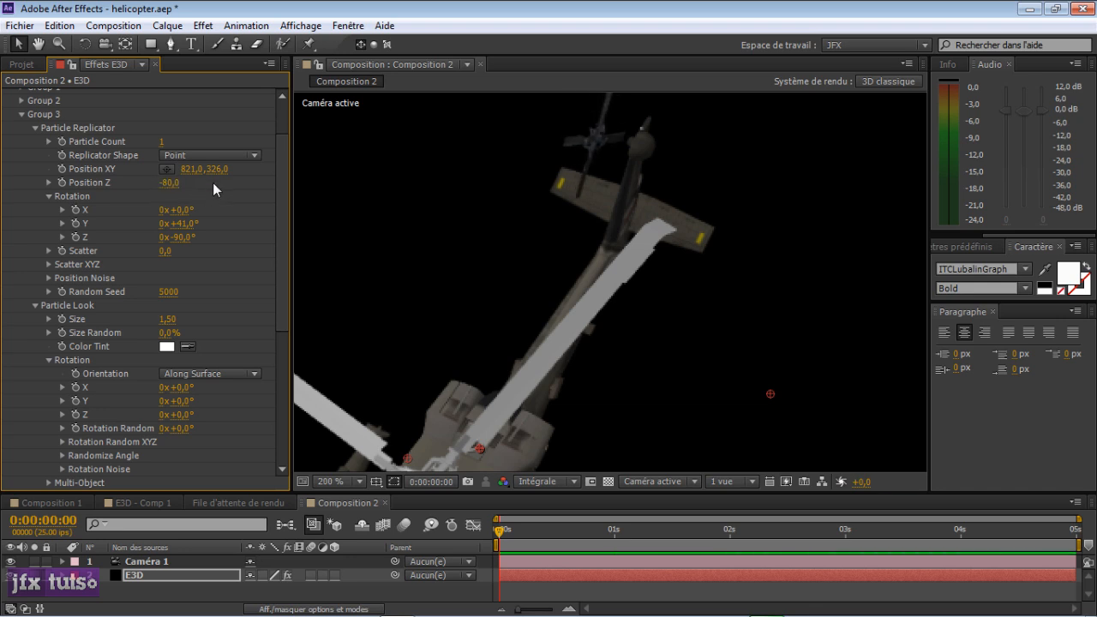
drag(212, 169, 219, 169)
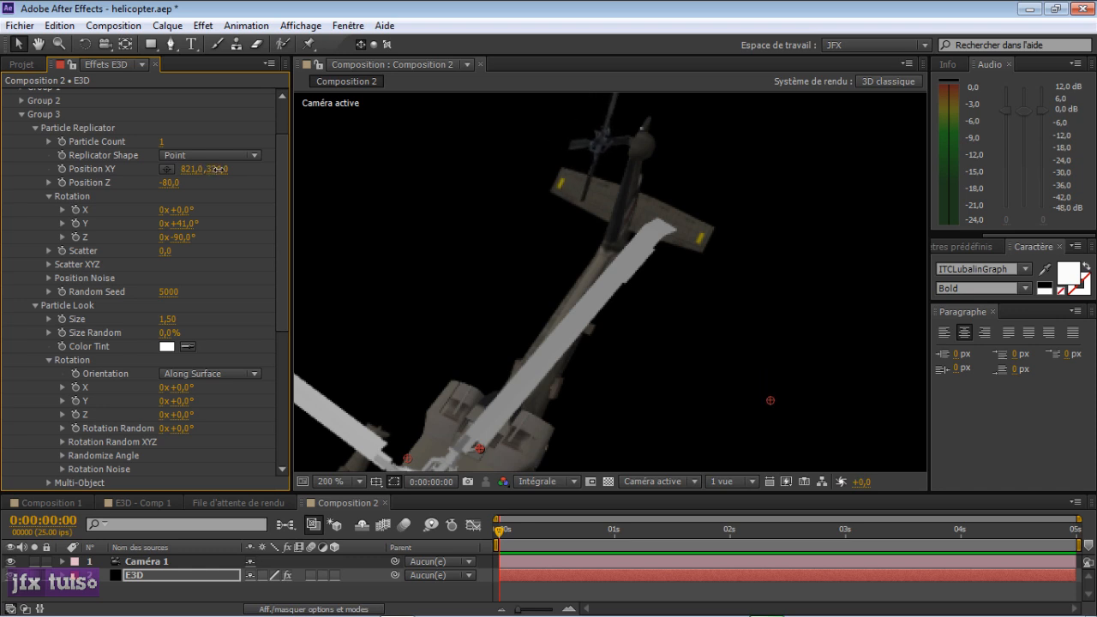
drag(771, 403, 770, 392)
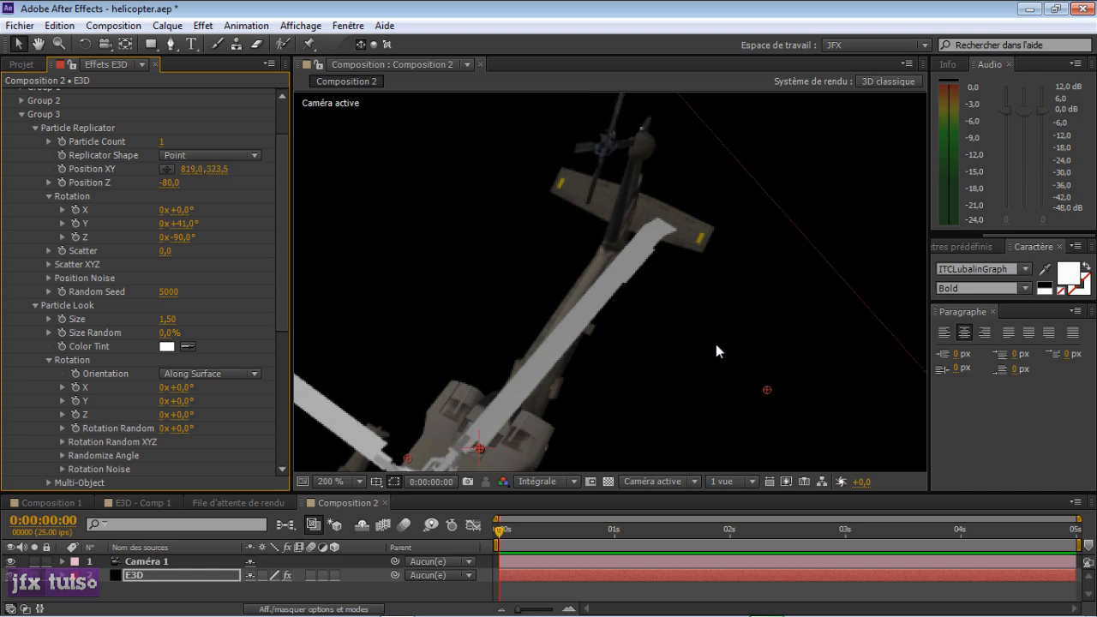
mouse_move(716, 344)
mouse_down()
mouse_move(665, 155)
mouse_move(634, 136)
mouse_move(711, 190)
mouse_move(771, 197)
mouse_up()
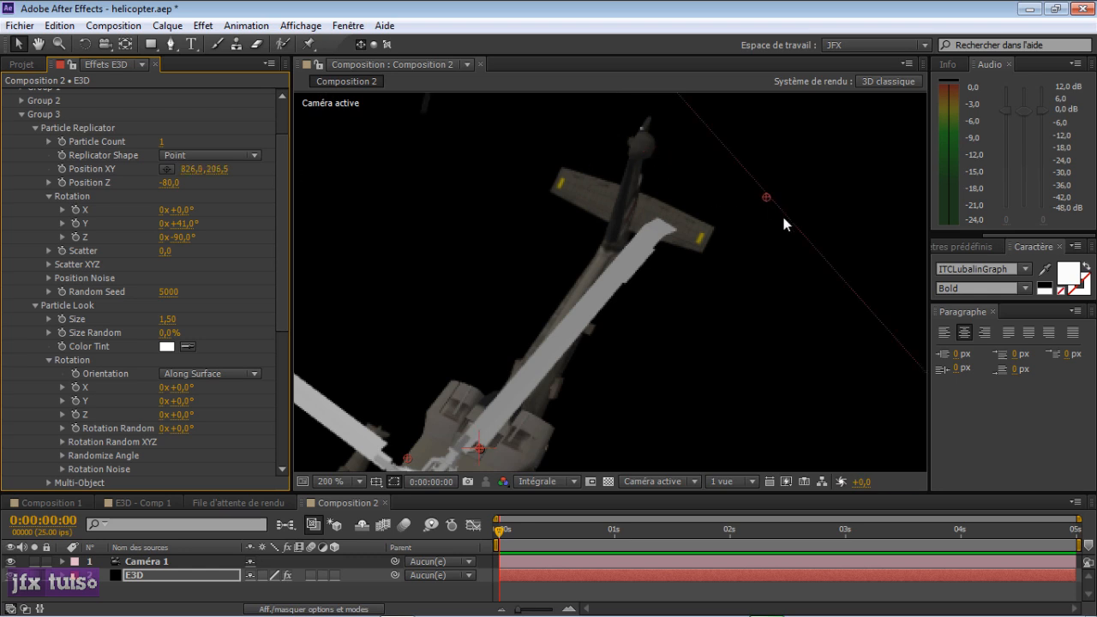
mouse_move(792, 256)
mouse_down()
mouse_move(801, 275)
mouse_move(787, 354)
mouse_move(802, 366)
mouse_move(790, 415)
mouse_up()
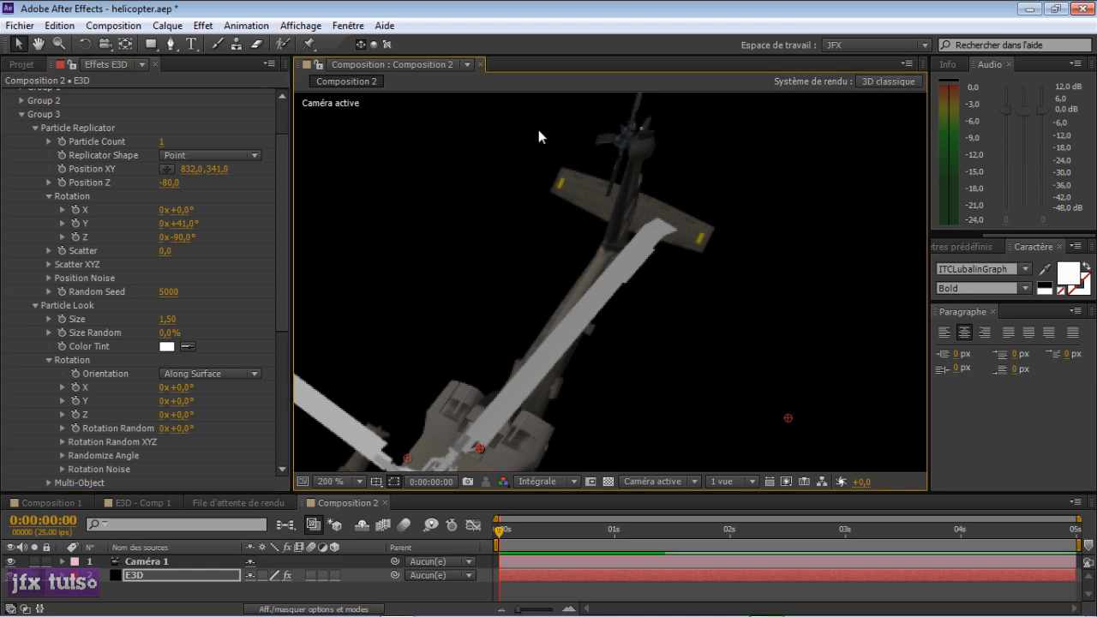
Step: Set Group 3's Particle Replicator rotation Y to 52° after trying 0°, to align the tail rotor with the fin
mouse_move(192, 224)
mouse_down()
mouse_move(181, 223)
mouse_move(227, 221)
mouse_move(197, 225)
mouse_up()
click(192, 224)
text(0)
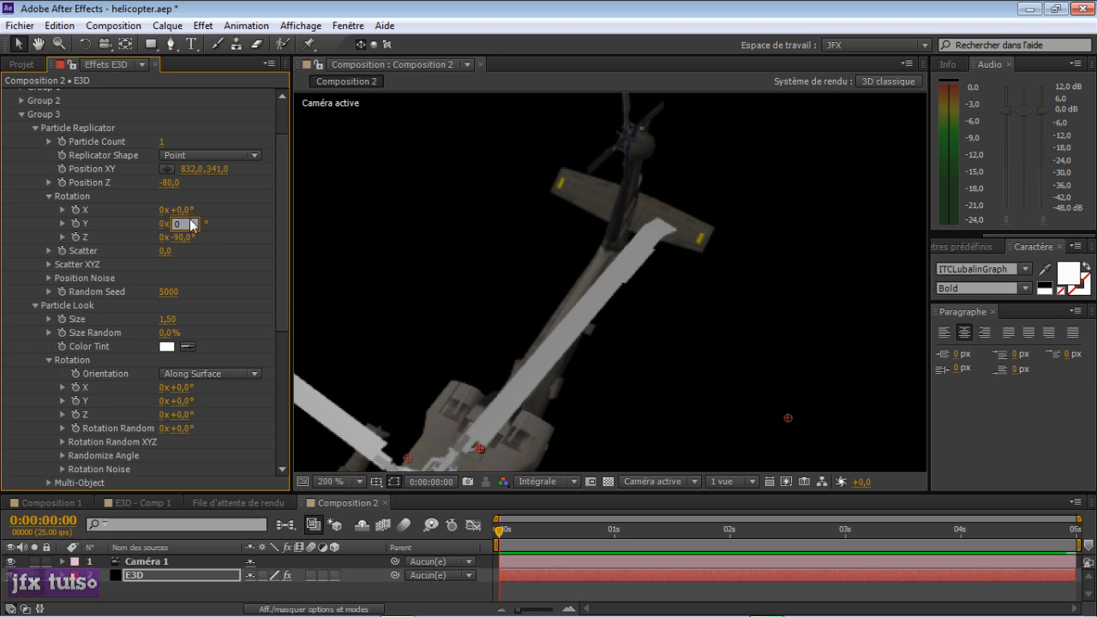
key(Return)
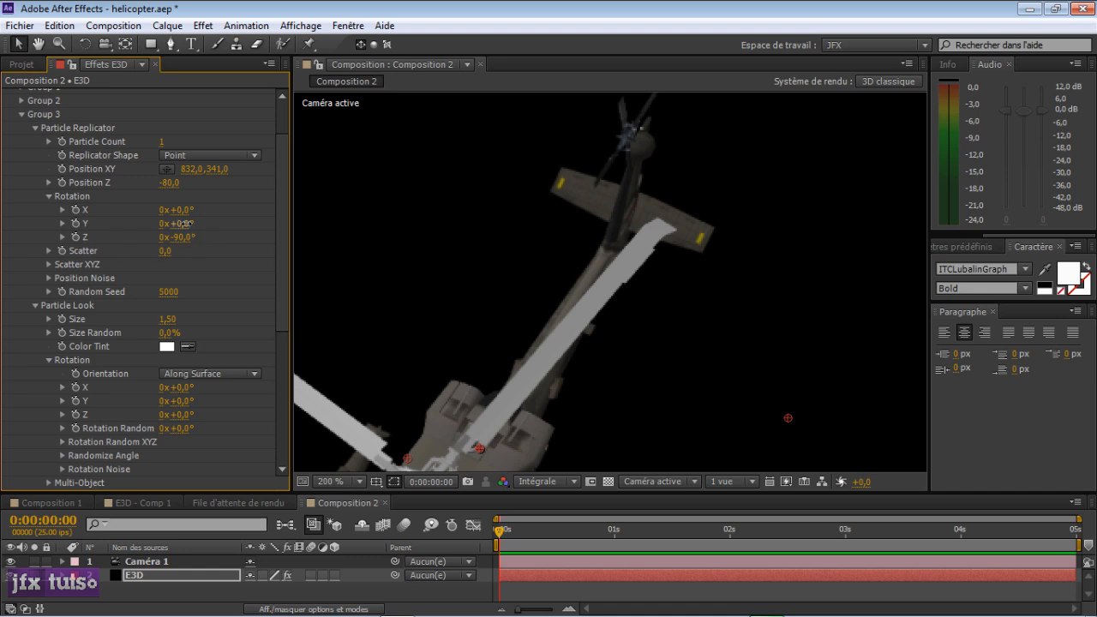
drag(187, 230, 232, 228)
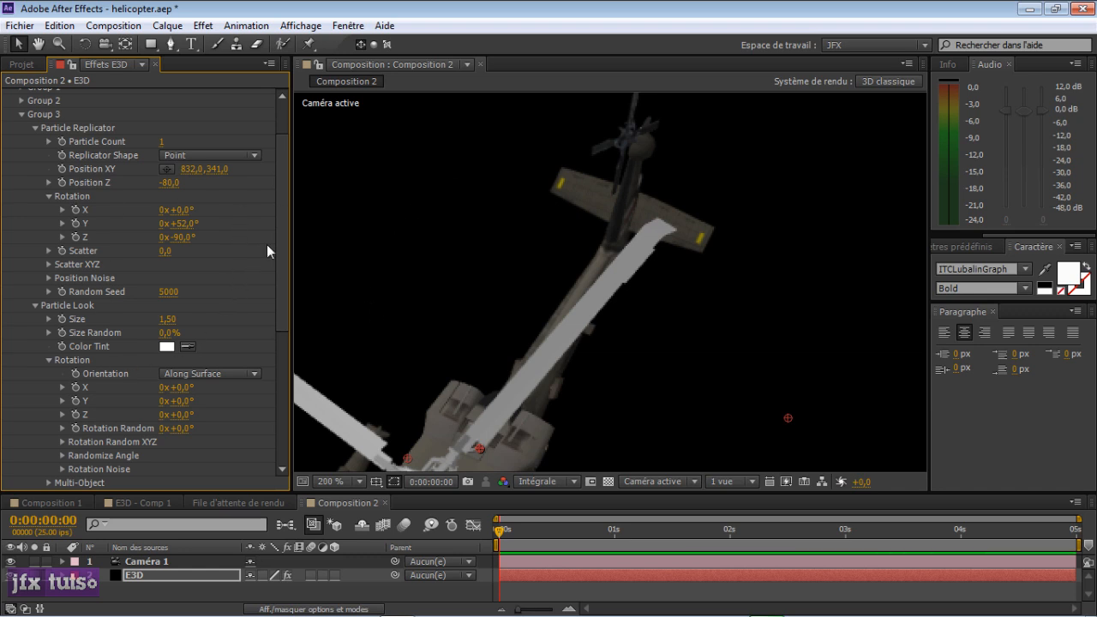
Step: Set World Transform rotation to X -96°, Y 0° and Z -186° to show the whole helicopter from the side
scroll(267, 248, down, 5)
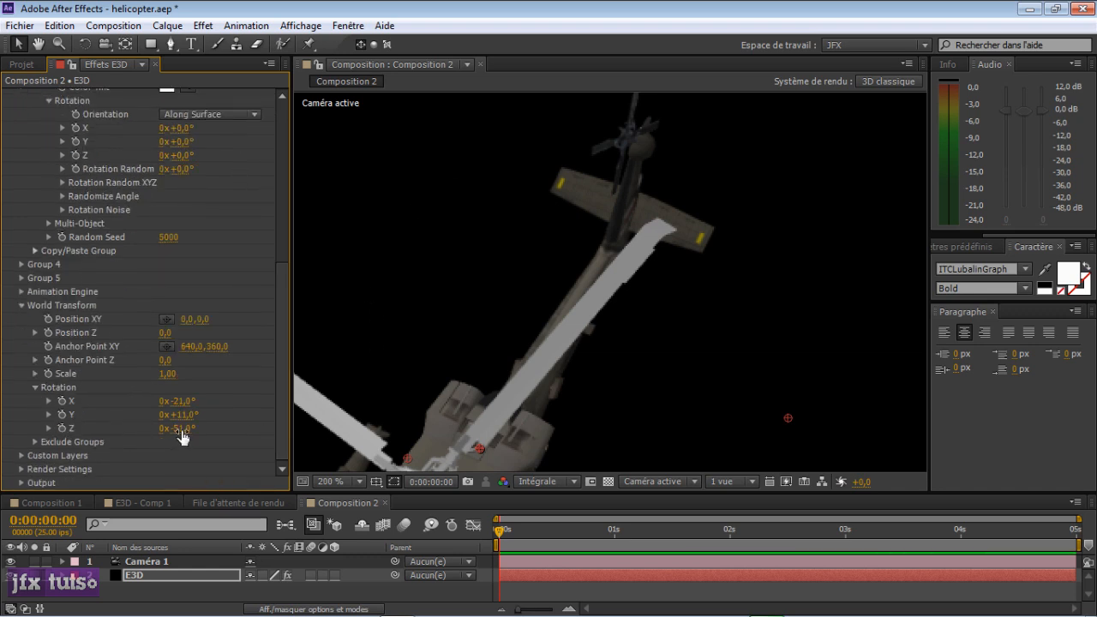
drag(181, 431, 158, 415)
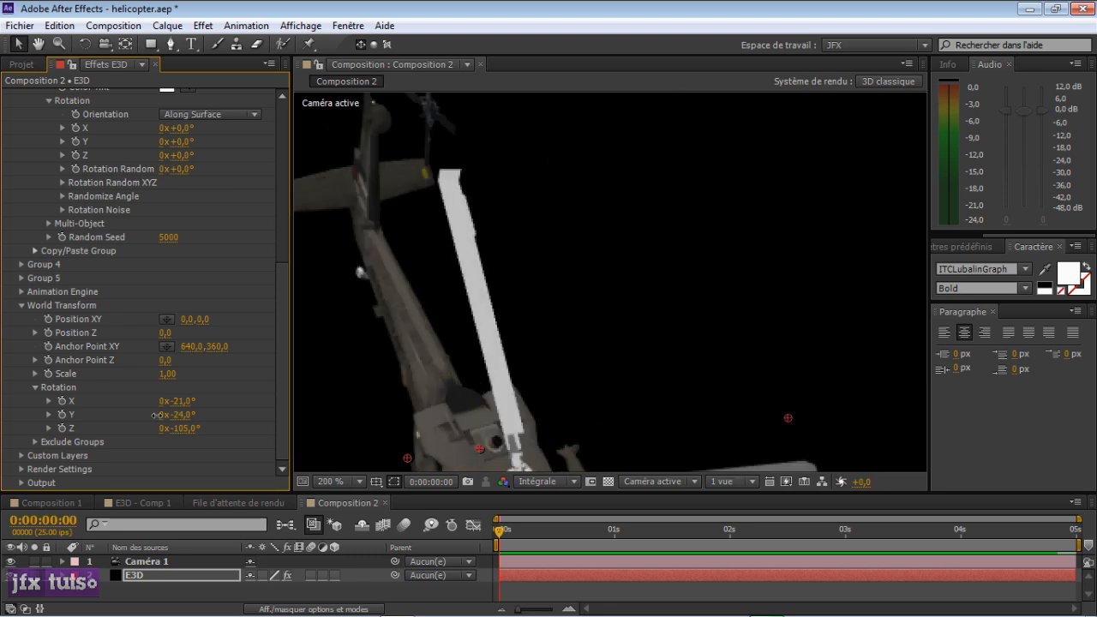
drag(183, 401, 86, 428)
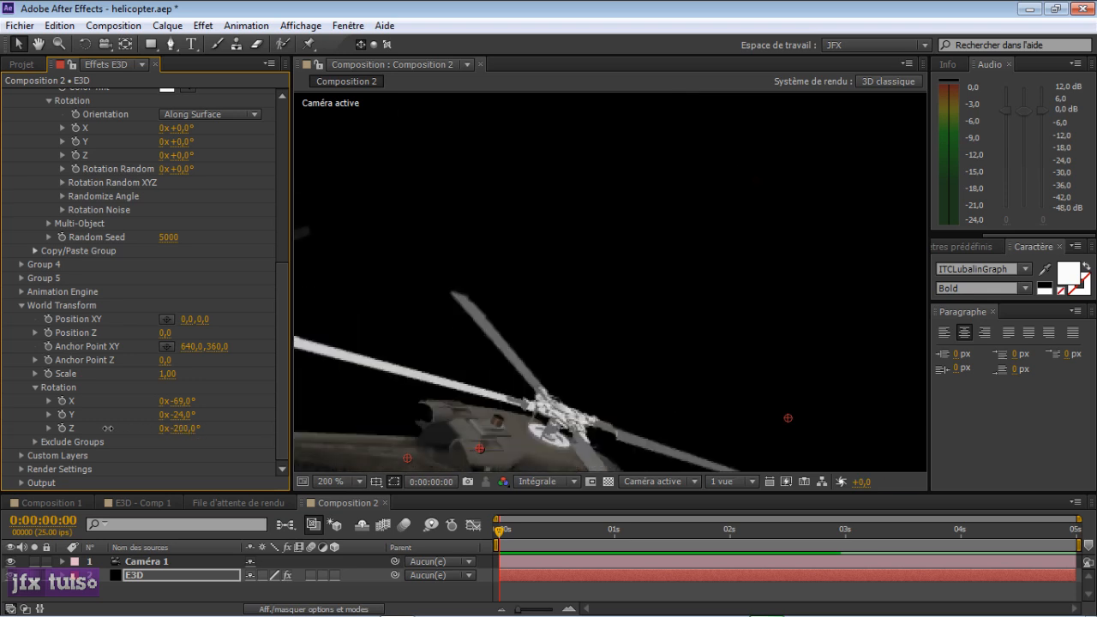
key(c)
drag(380, 318, 642, 277)
key(v)
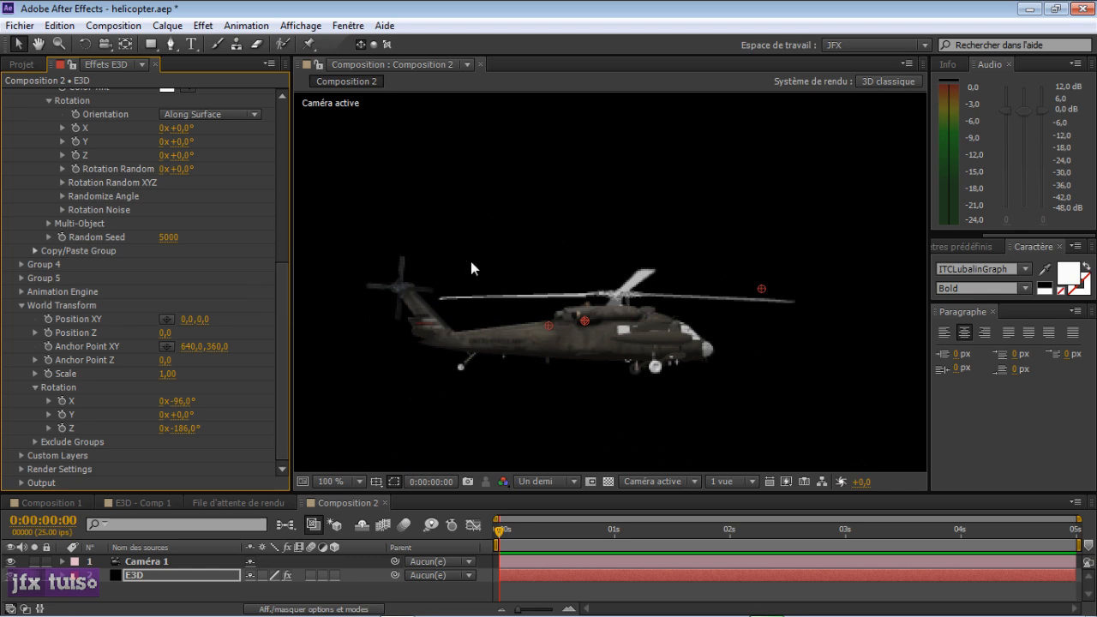
Step: Set the composition preview resolution to Intégrale with the helicopter shown at 100 %
key(comma)
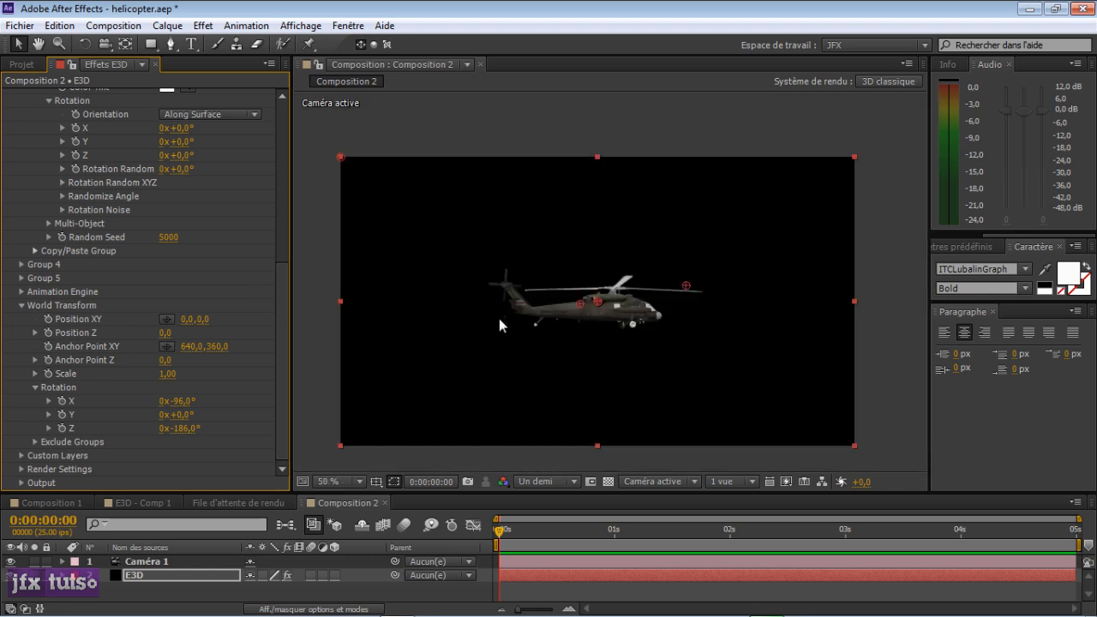
key(period)
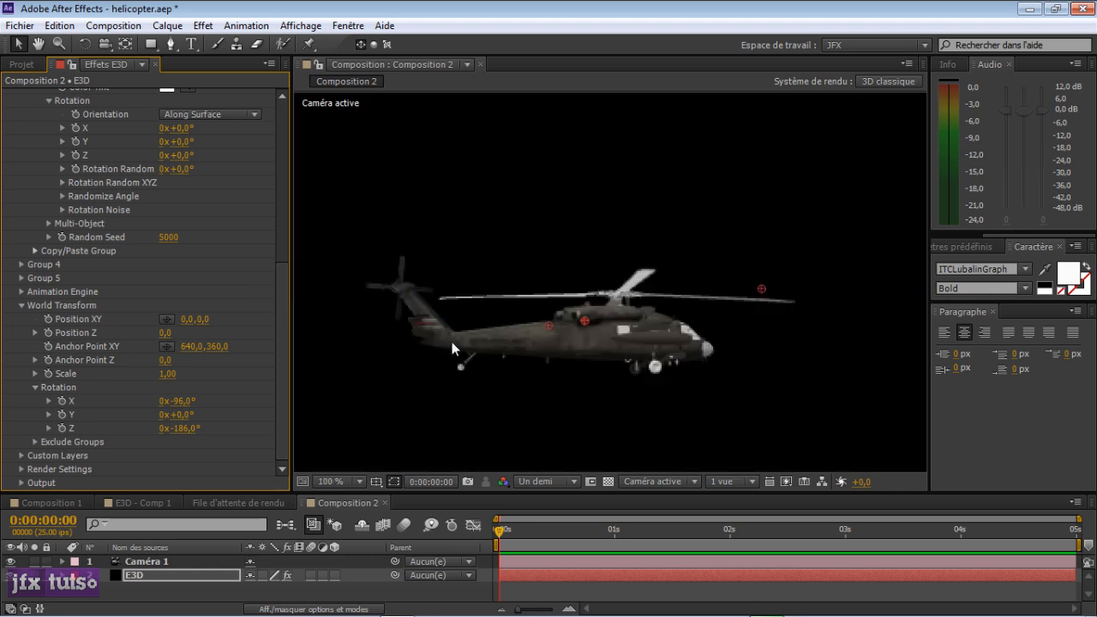
click(570, 481)
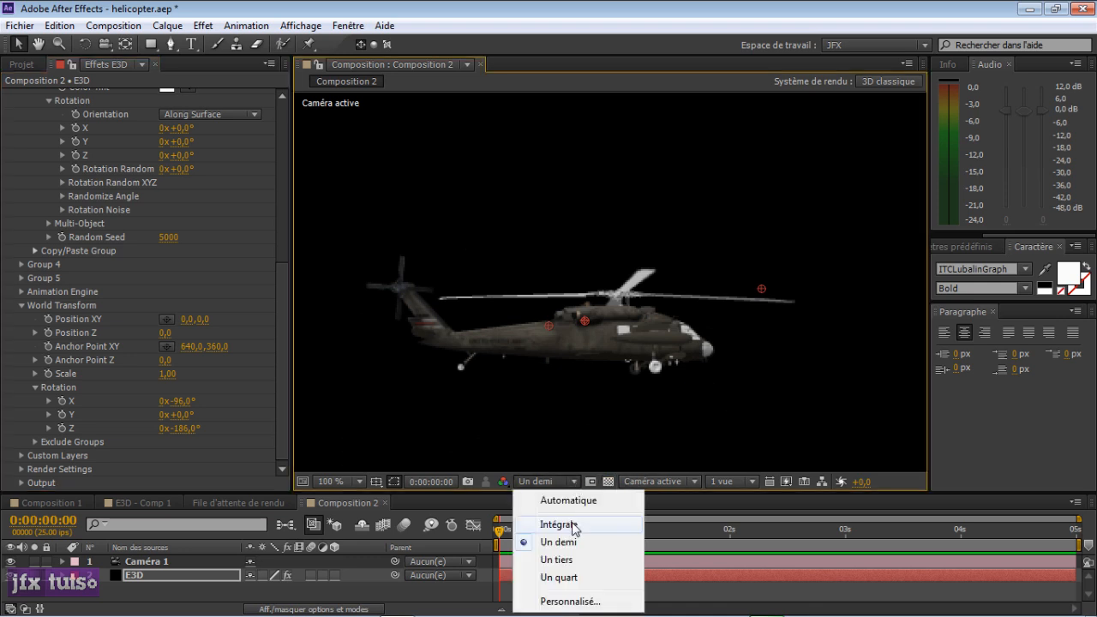
click(573, 526)
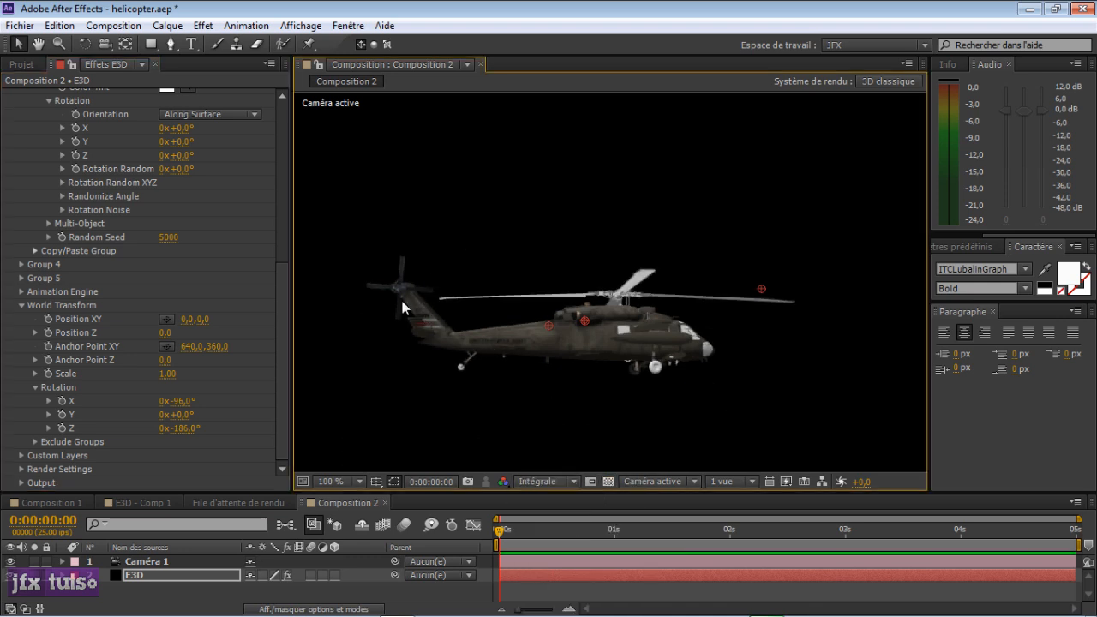
Step: Review the minRotor, bigRotor and uh60 models with their group assignments and materials in Scene Setup, and return to the composition
drag(283, 266, 255, 110)
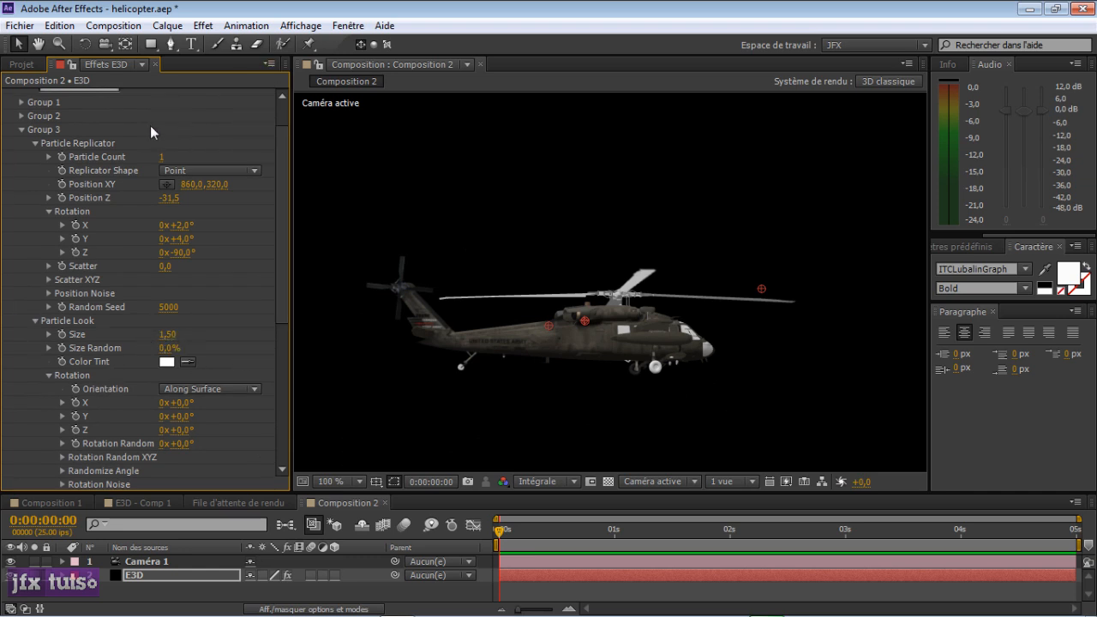
scroll(146, 129, up, 2)
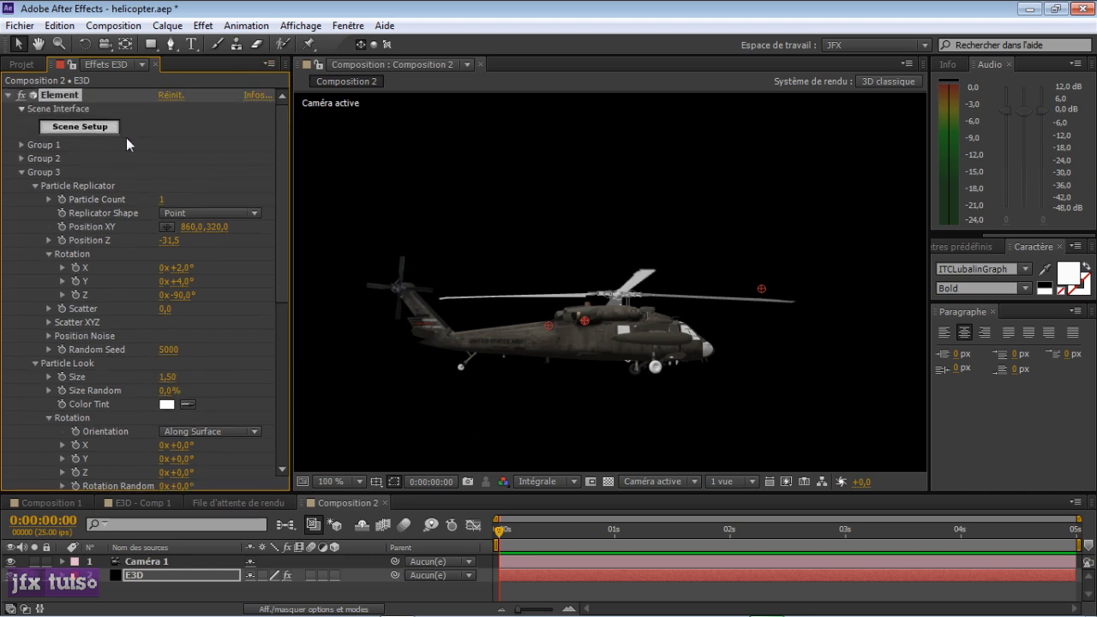
click(80, 127)
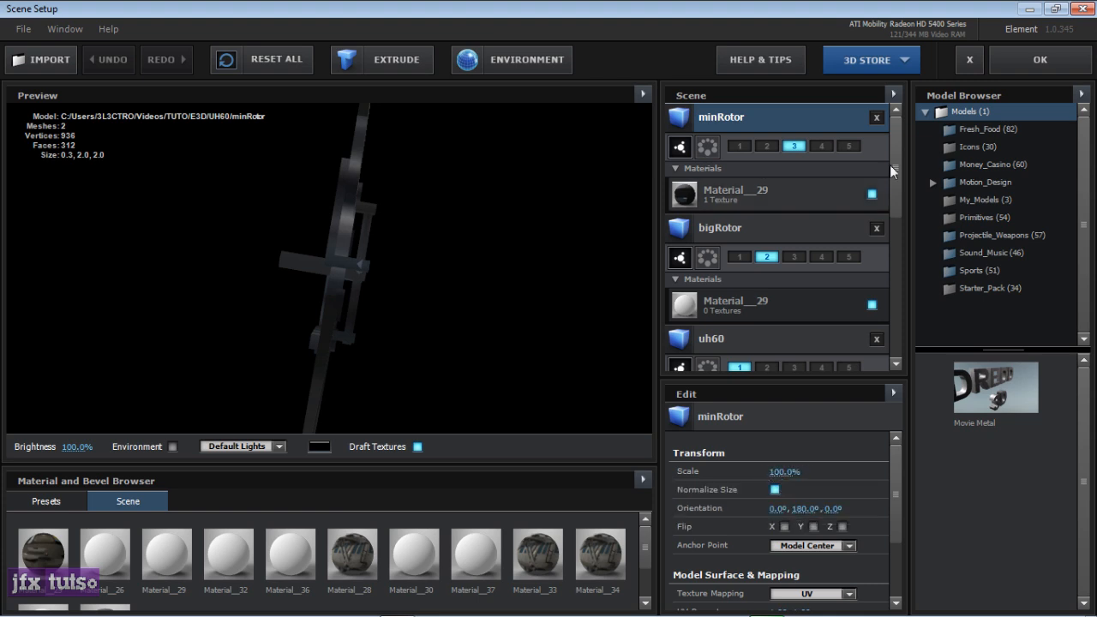
click(1065, 62)
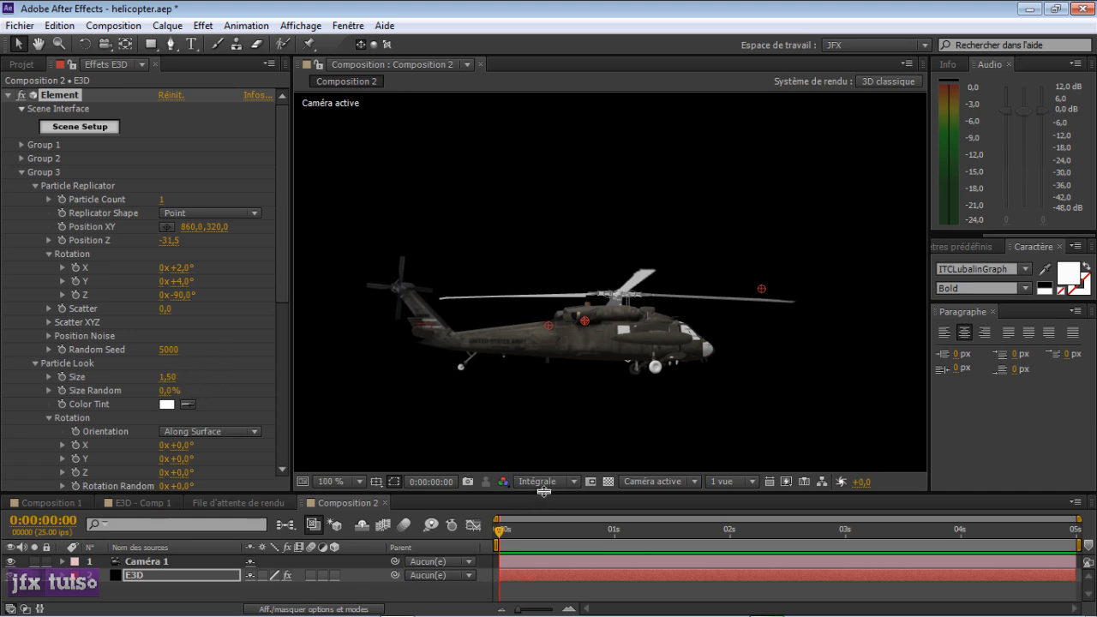
Step: Enlarge the timeline area, and set World Transform rotation Z to -134° and X to -57° to inspect the assembled helicopter from above
drag(544, 492, 547, 470)
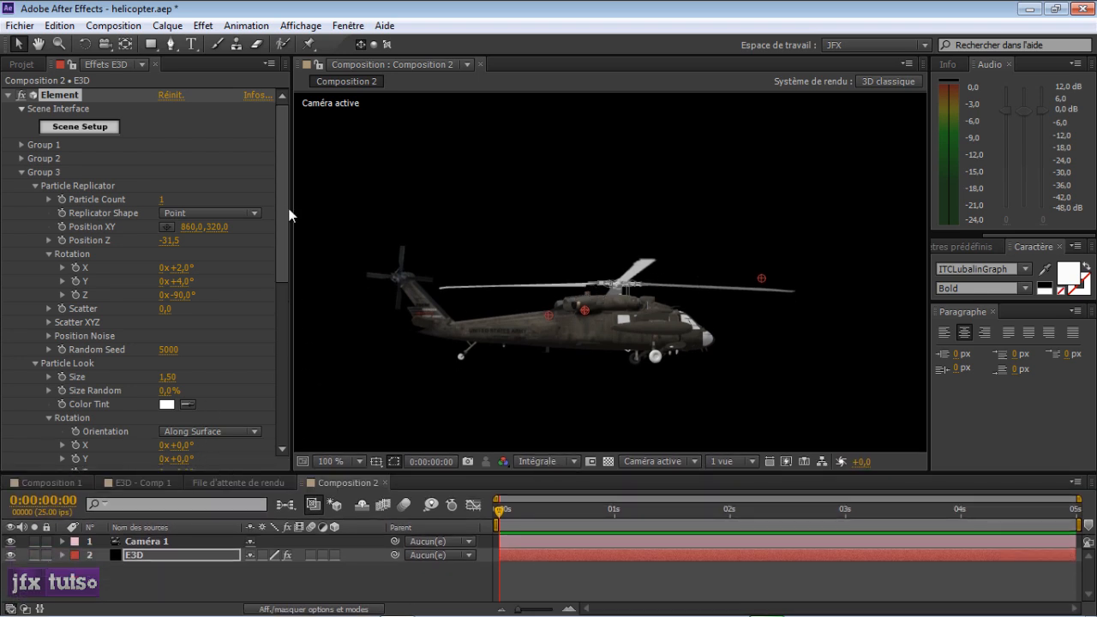
scroll(284, 252, down, 3)
scroll(283, 277, down, 3)
scroll(284, 249, up, 3)
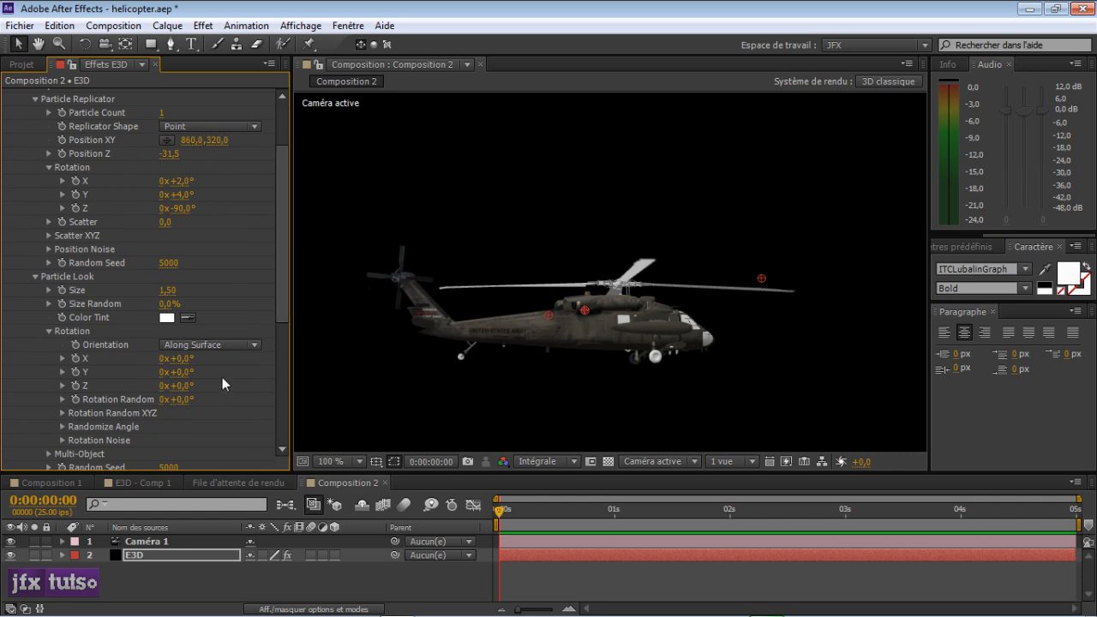
drag(284, 244, 282, 367)
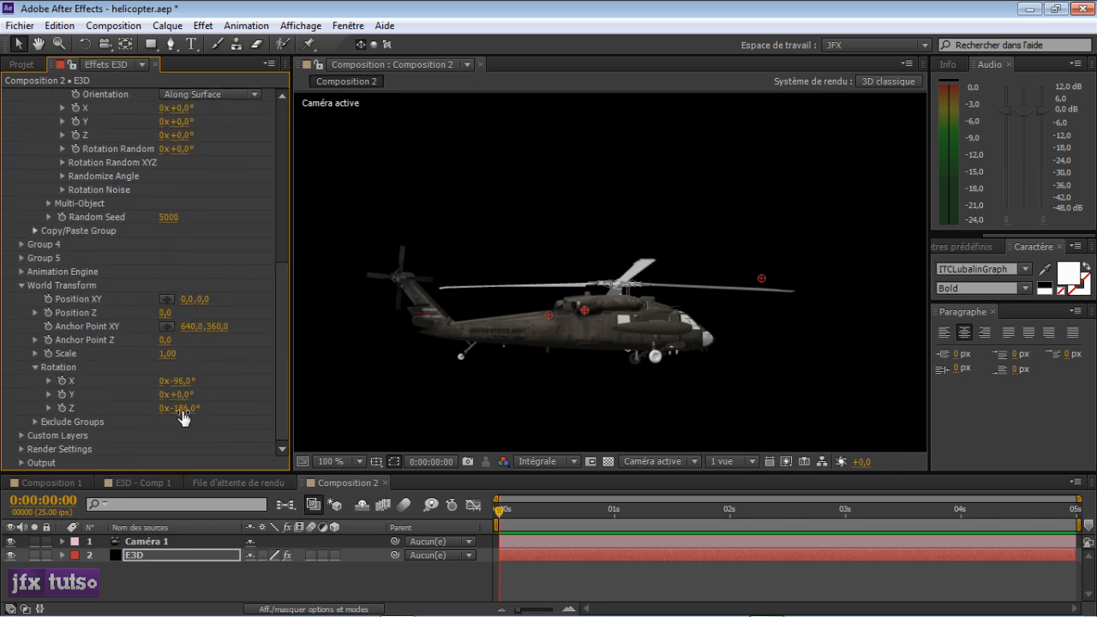
drag(182, 417, 225, 411)
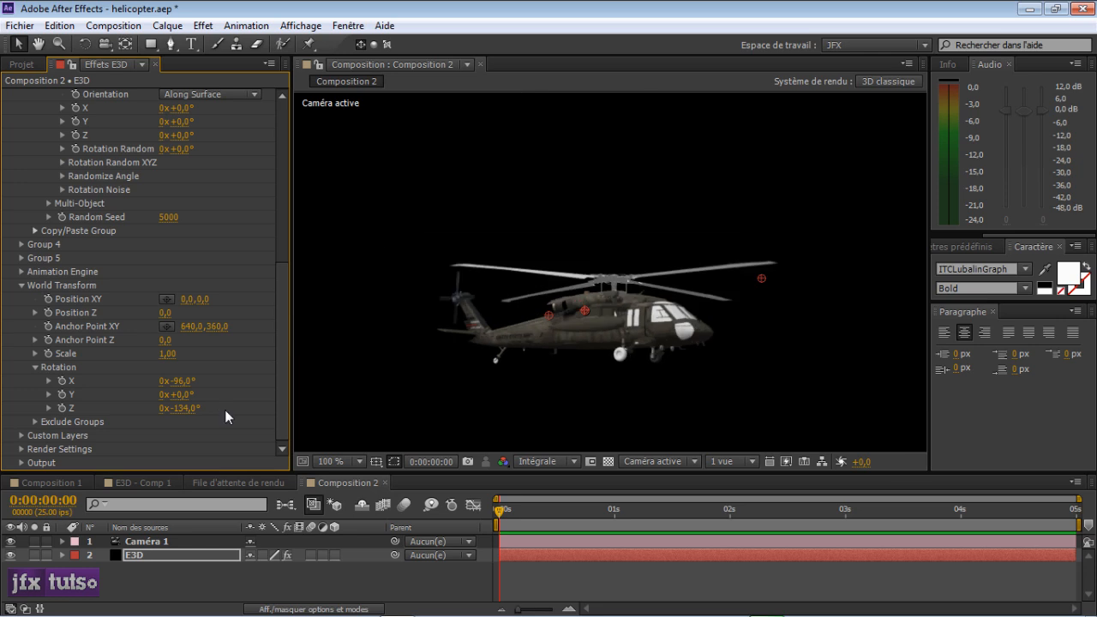
drag(193, 378, 212, 380)
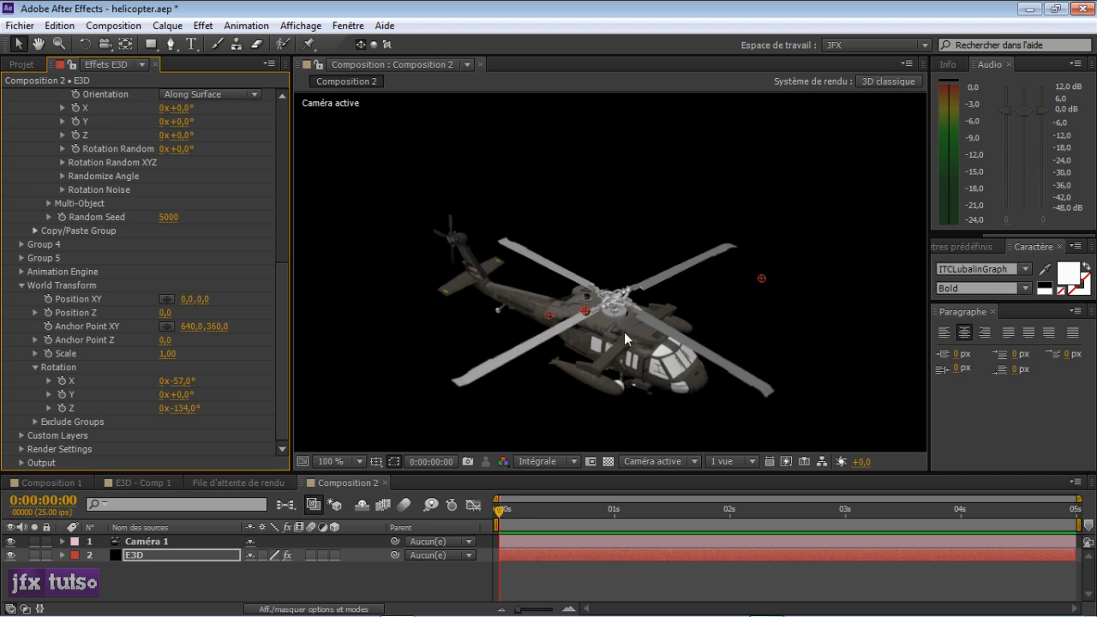
key(period)
key(comma)
drag(282, 292, 282, 176)
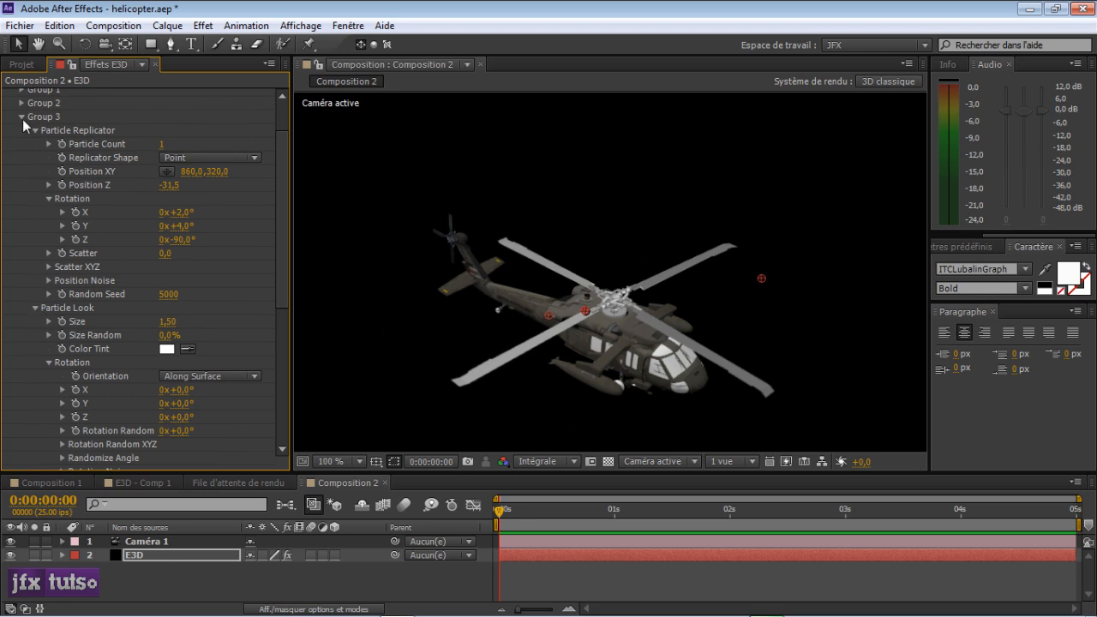
Step: Open the Particle Replicator rotation settings of Group 2 in place of Group 3's
click(21, 117)
click(22, 158)
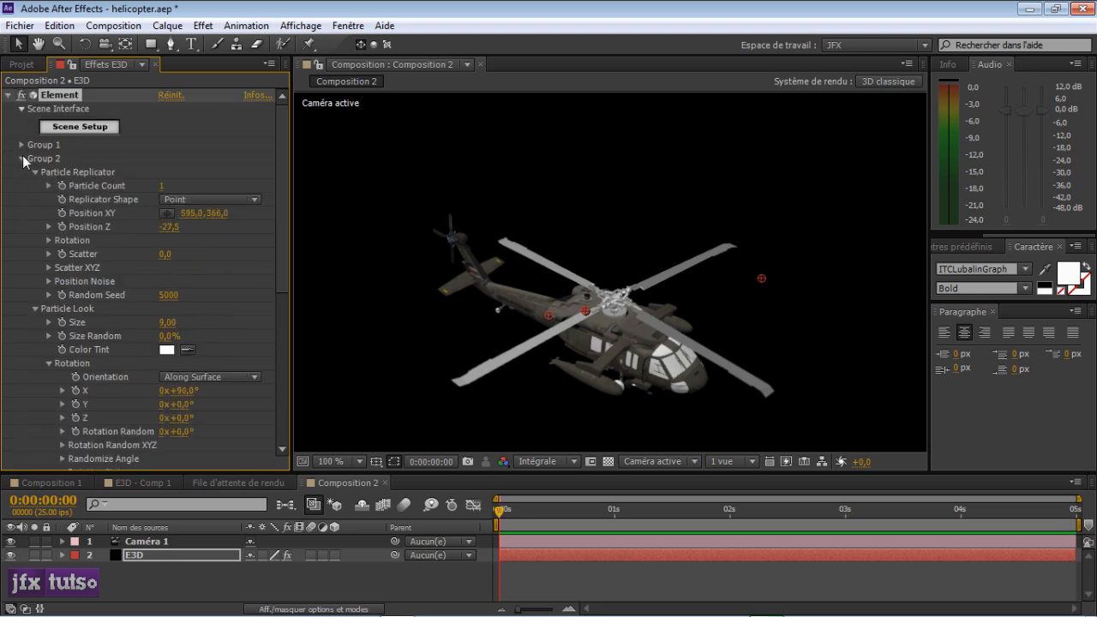
scroll(21, 155, down, 2)
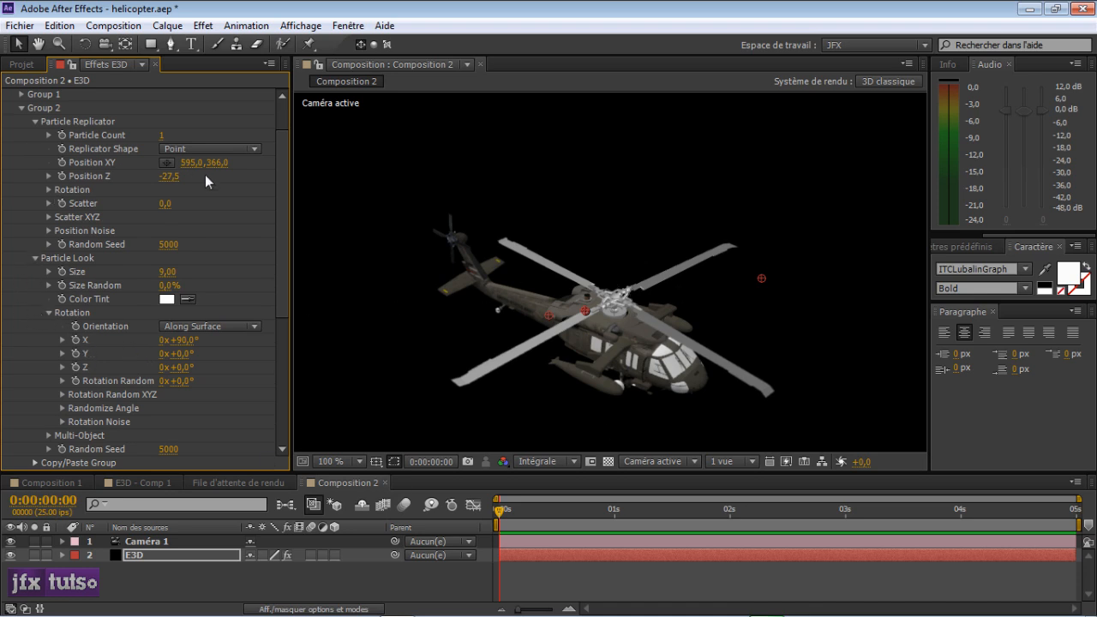
click(48, 190)
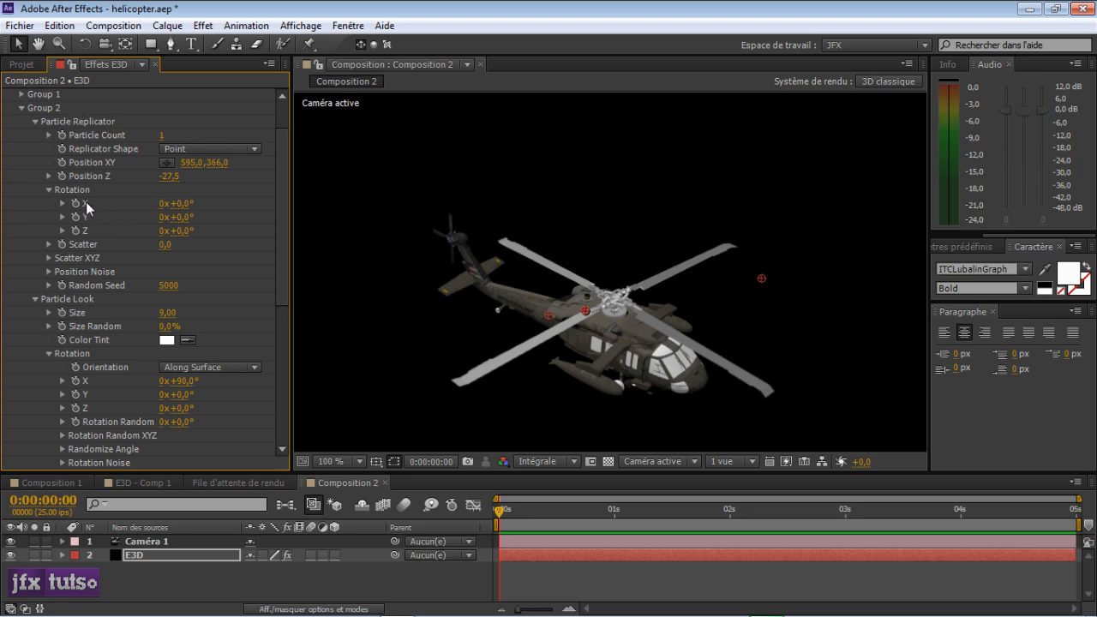
Step: Try replicator rotations of X 15°, Y 21° and Z -48° on Group 2 to find the main rotor's spin axis
drag(167, 203, 198, 204)
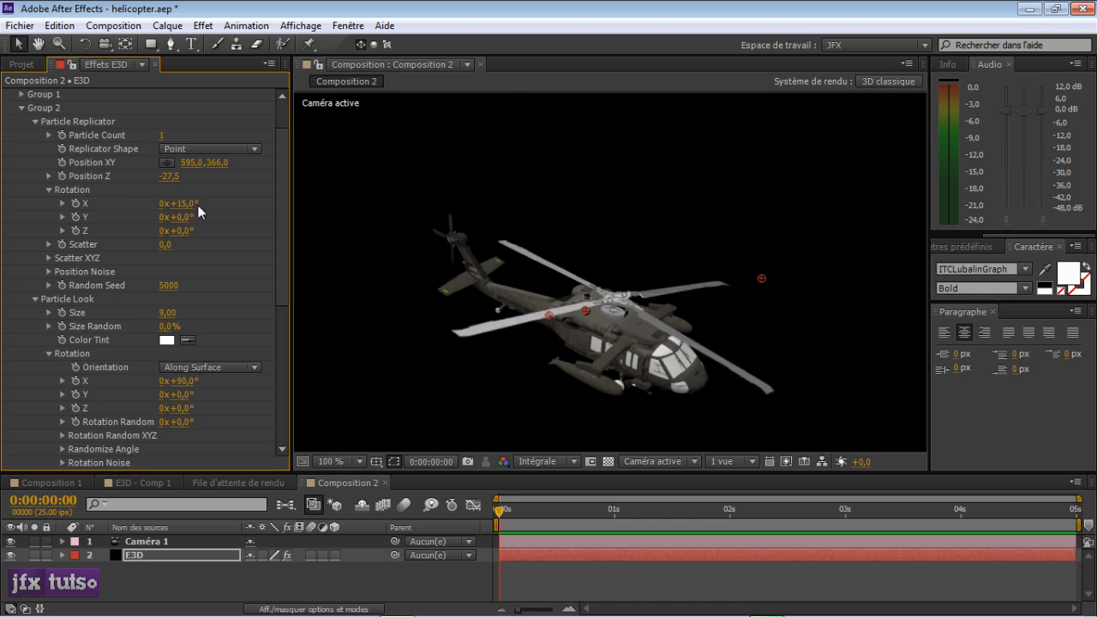
key(ctrl+z)
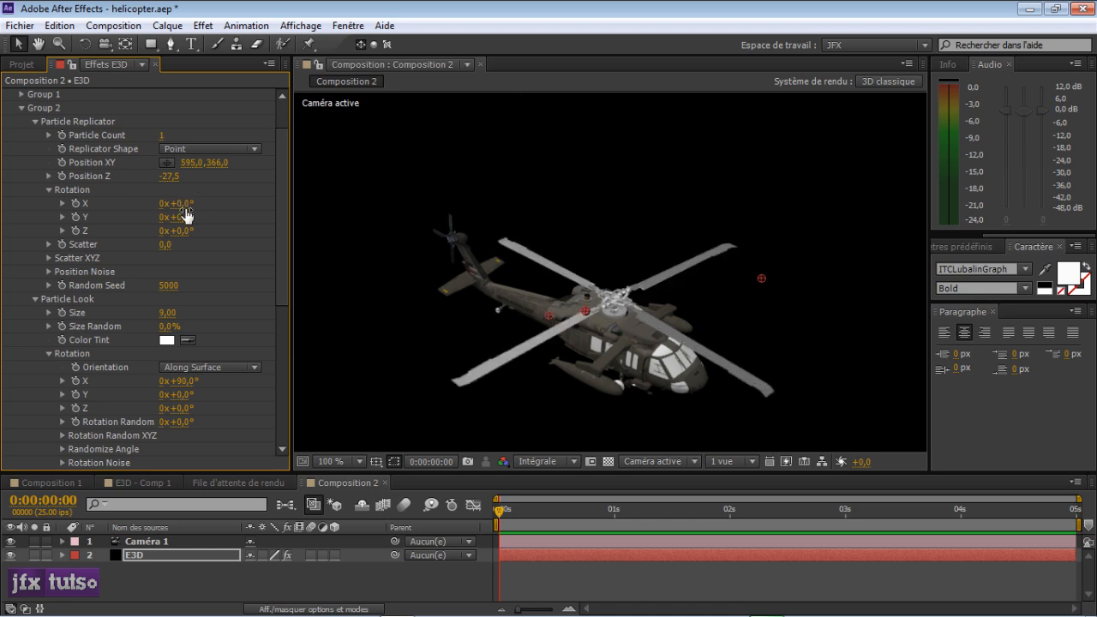
drag(187, 216, 178, 224)
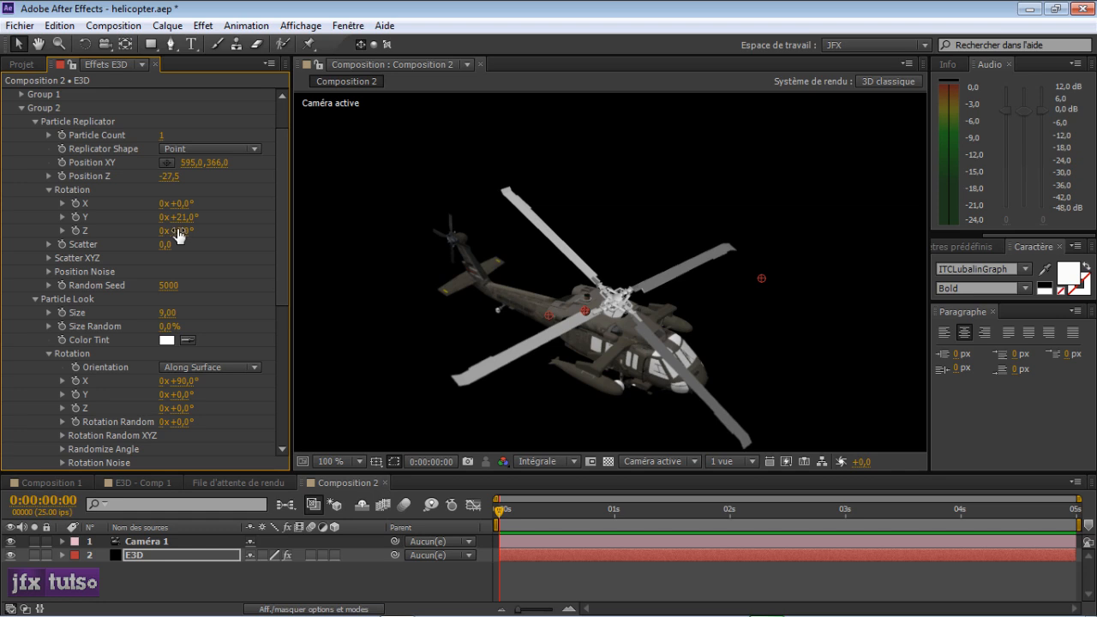
key(ctrl+z)
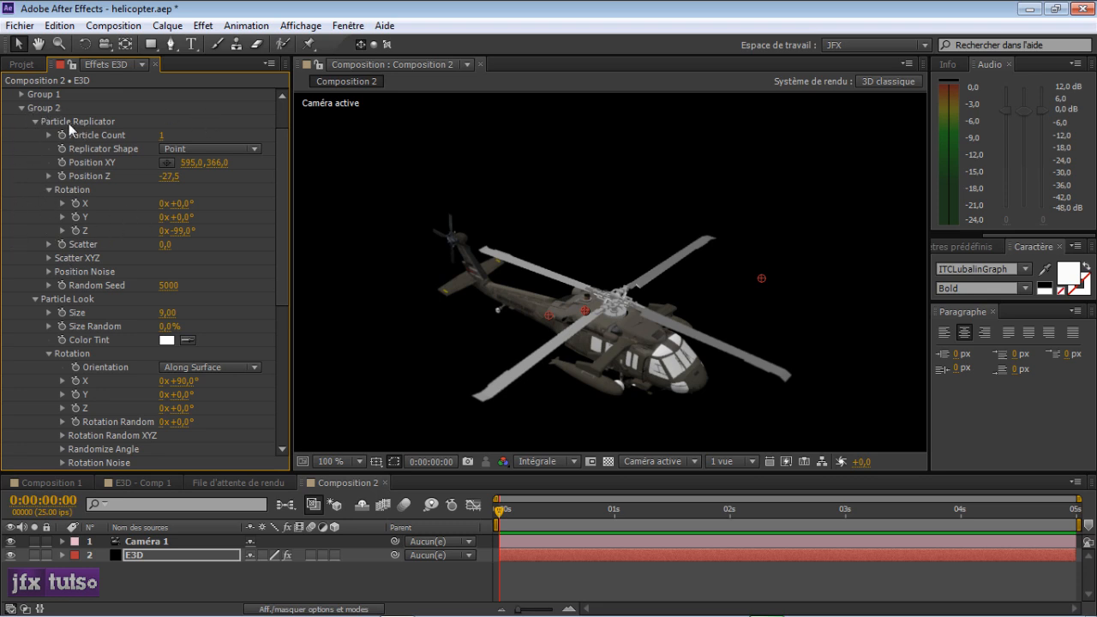
click(50, 189)
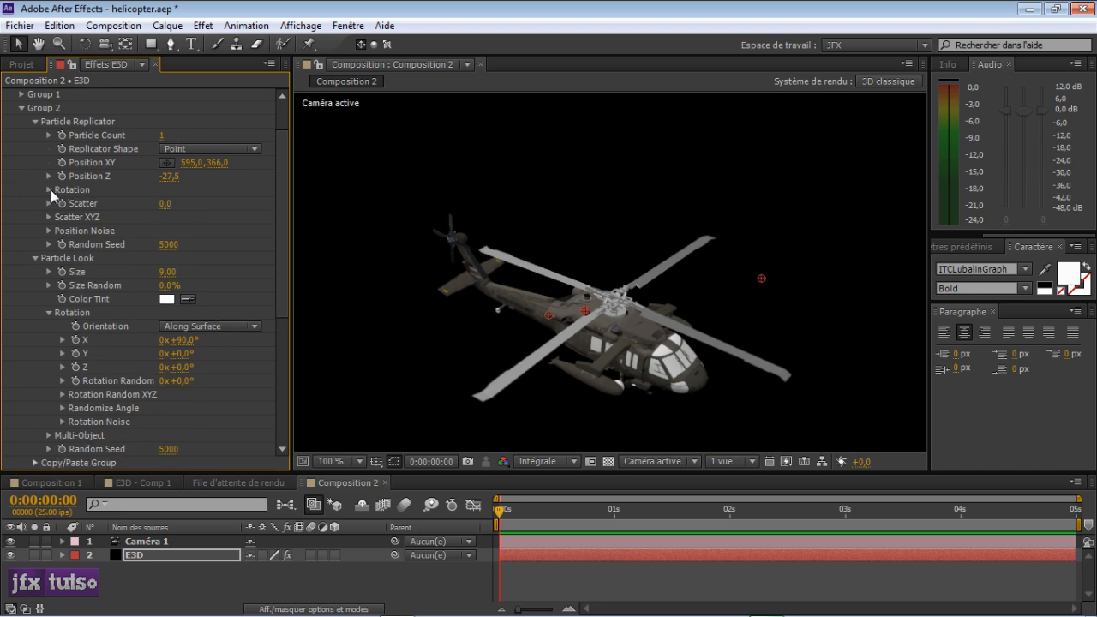
click(50, 189)
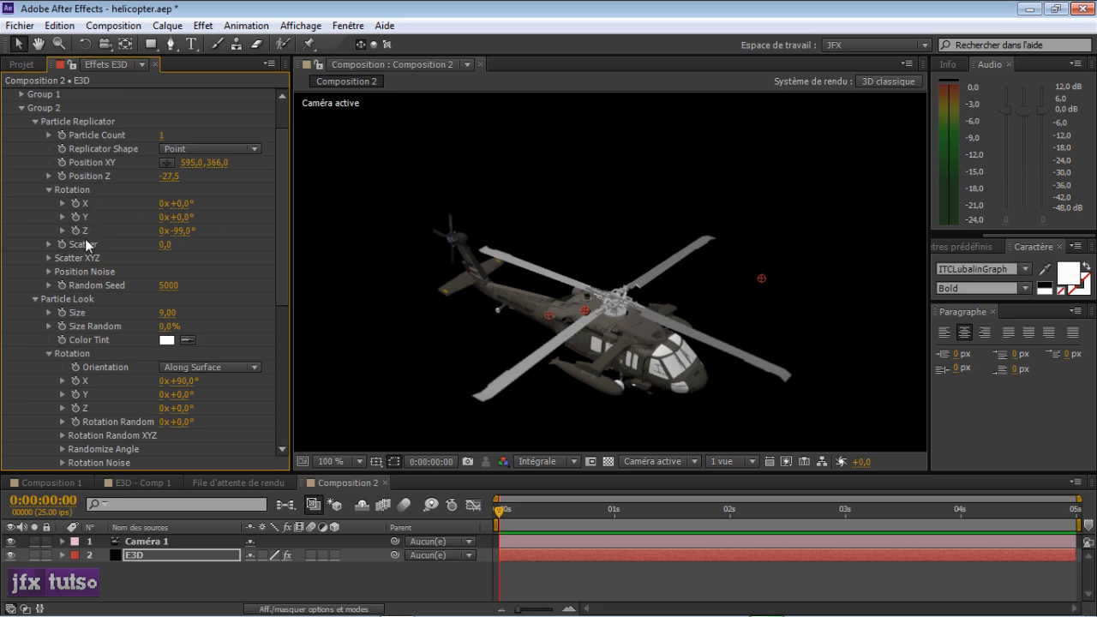
drag(193, 237, 183, 239)
drag(177, 231, 223, 232)
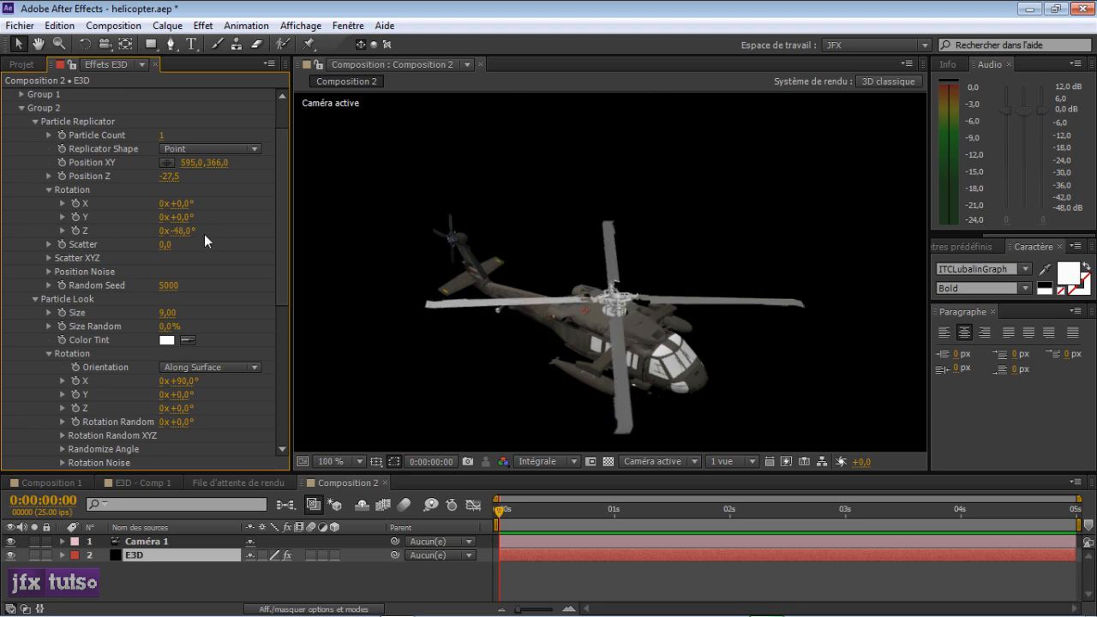
Step: Add the expression time*900 to Group 2's replicator Z rotation so the main rotor spins continuously
alt+click(76, 231)
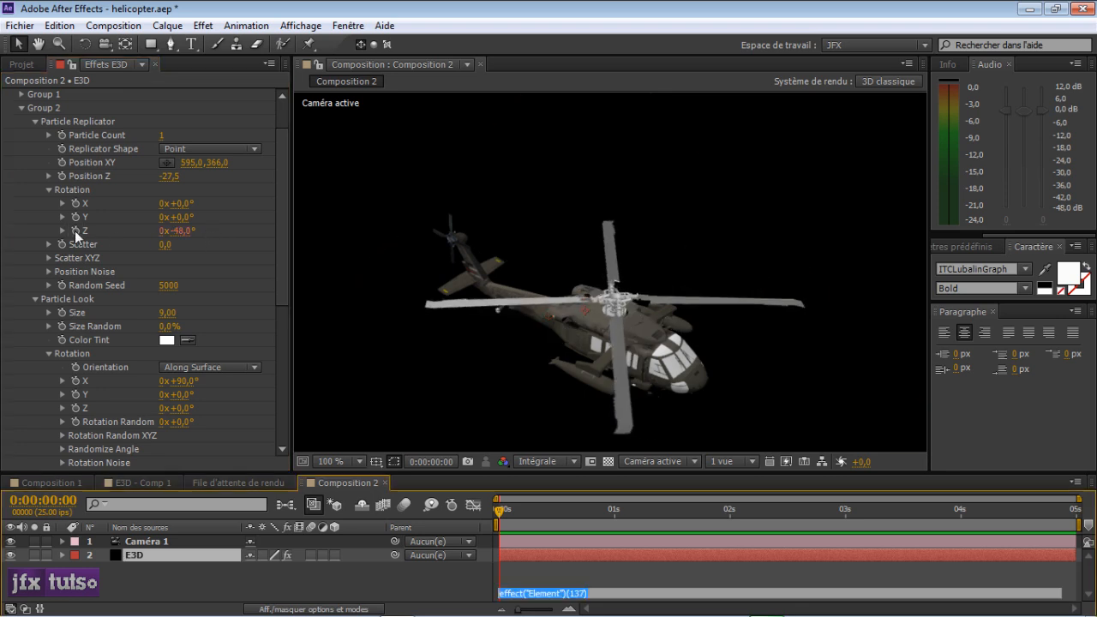
text(ti)
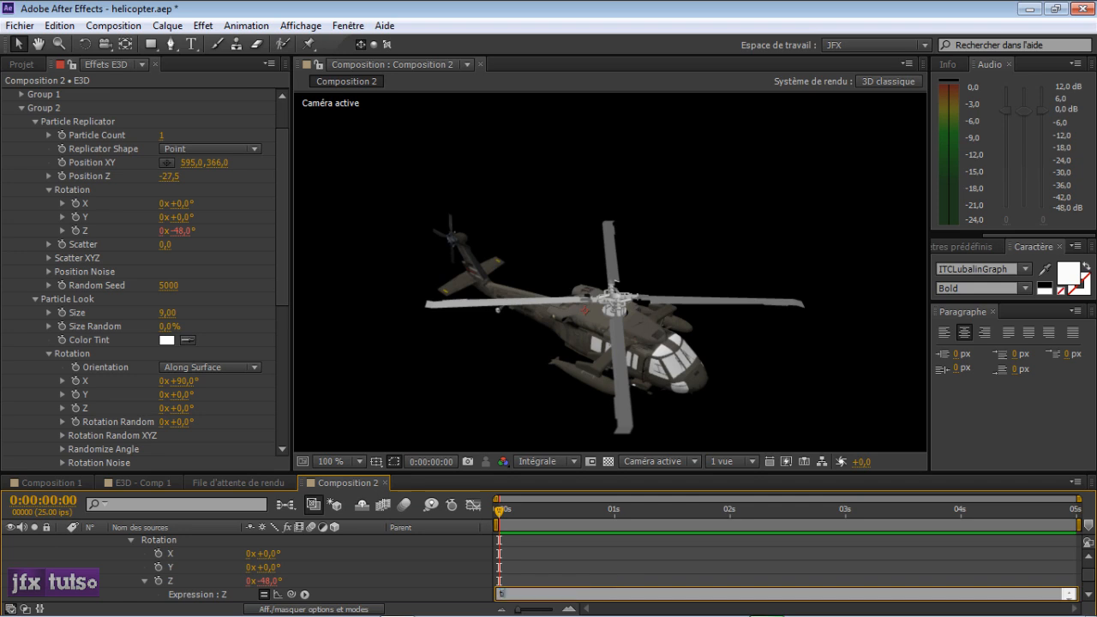
text(me*)
text(900)
click(613, 563)
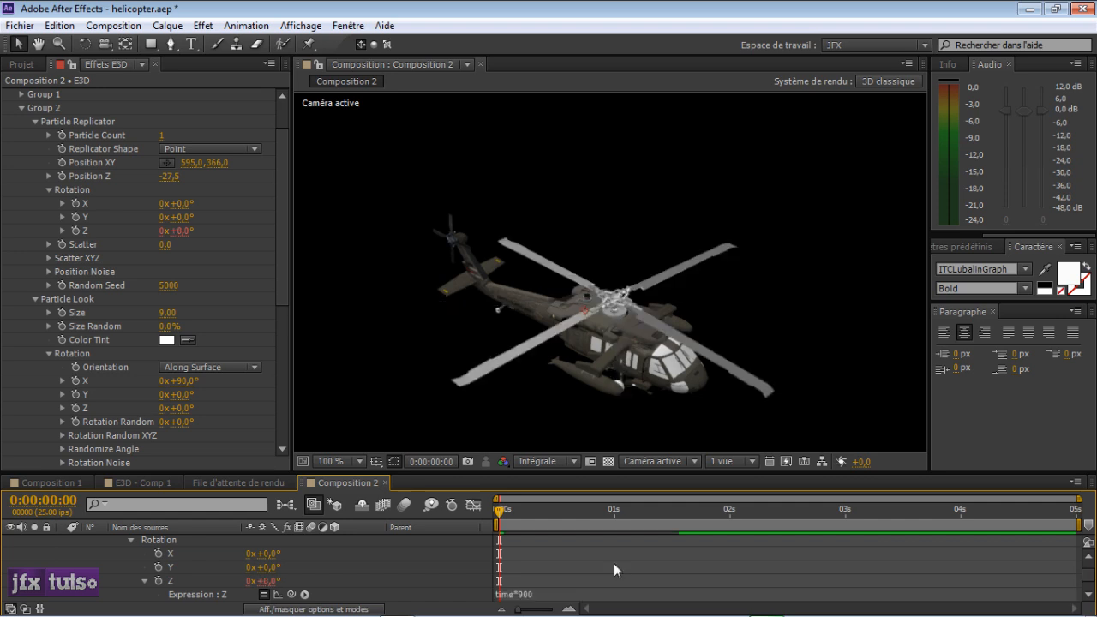
Step: Set the preview resolution to Un demi and scrub the first frames to check the main rotor's spin
click(545, 462)
click(568, 522)
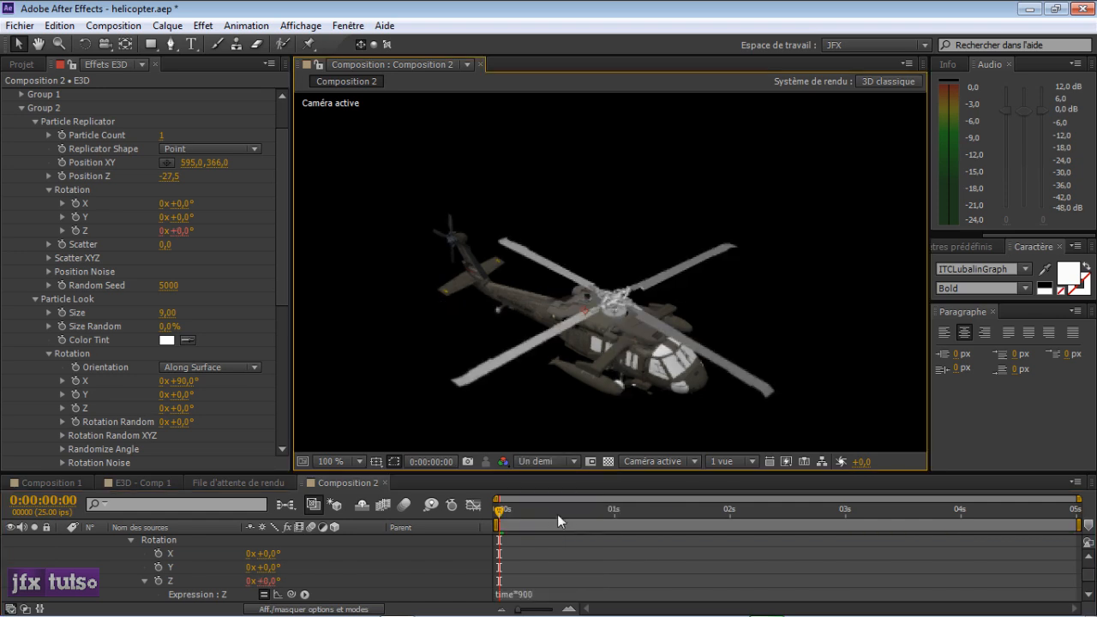
mouse_move(505, 509)
mouse_down()
mouse_move(607, 511)
mouse_move(504, 514)
mouse_up()
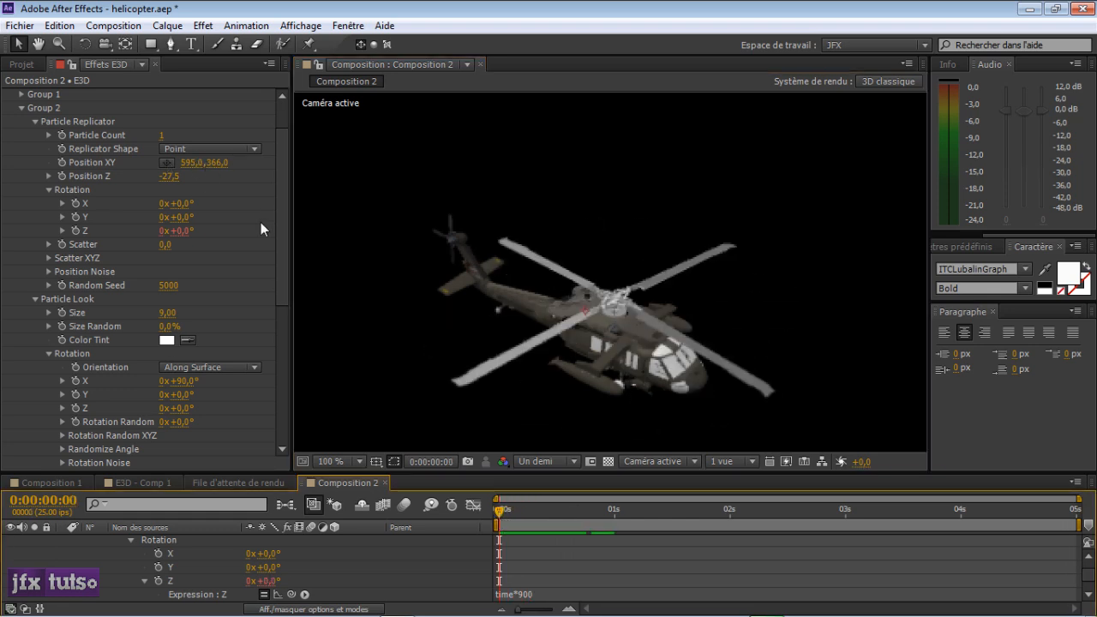
Step: Set Group 3's Particle Replicator rotation X to 0° for the tail rotor
click(22, 108)
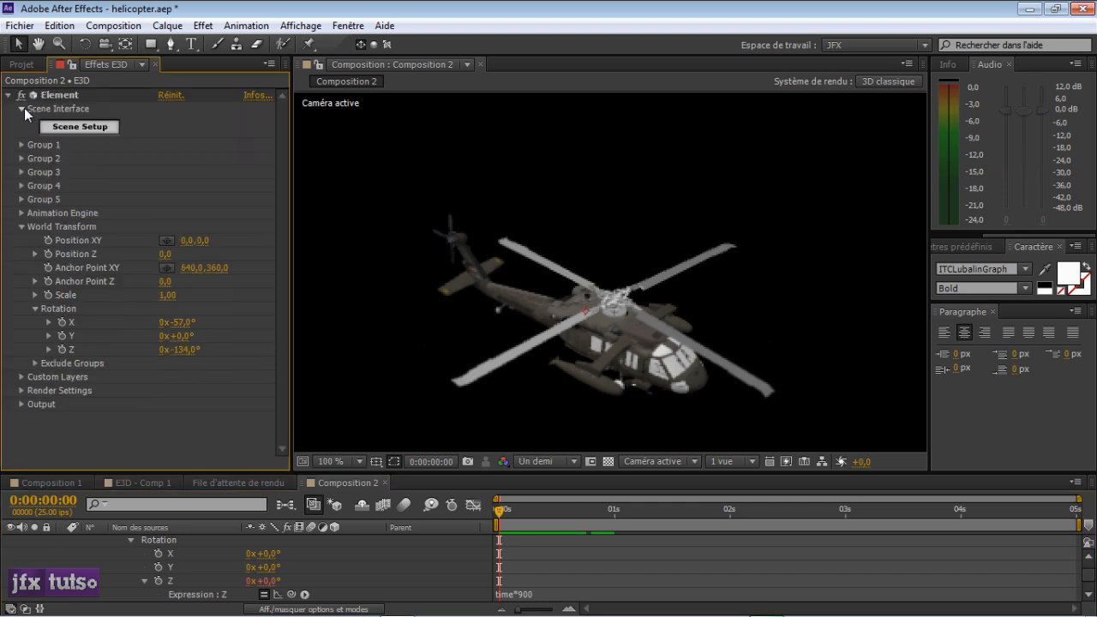
click(21, 172)
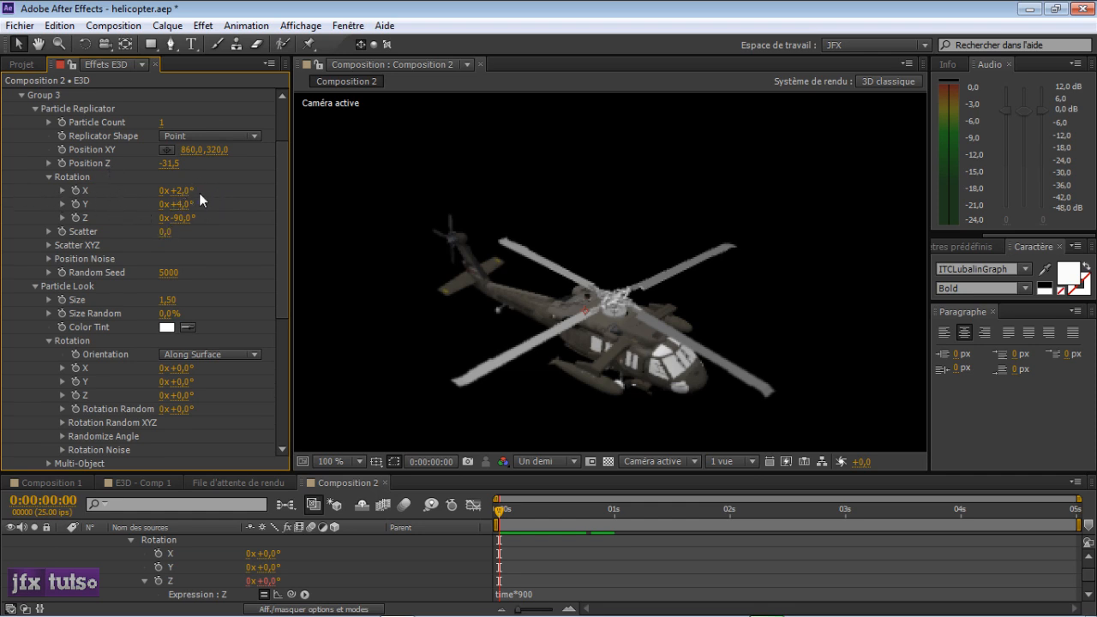
drag(194, 191, 247, 192)
key(ctrl+z)
click(176, 190)
text(0)
key(Return)
Step: Test Group 3's replicator Y rotation as the tail rotor's spin axis, and drive it with the expression time*900
drag(184, 206, 73, 211)
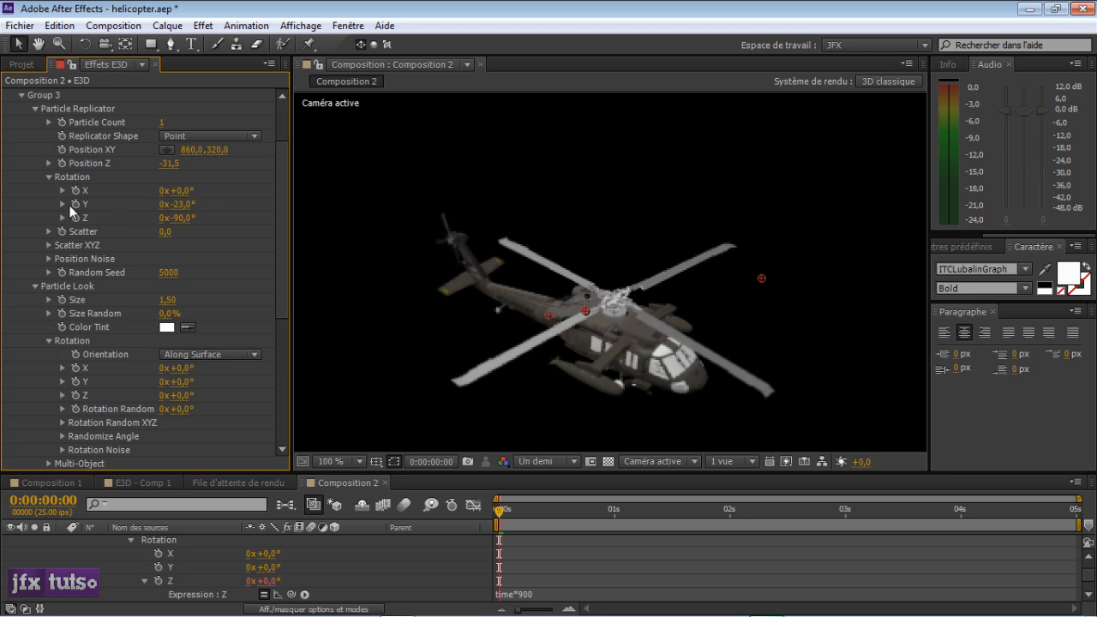
alt+click(76, 203)
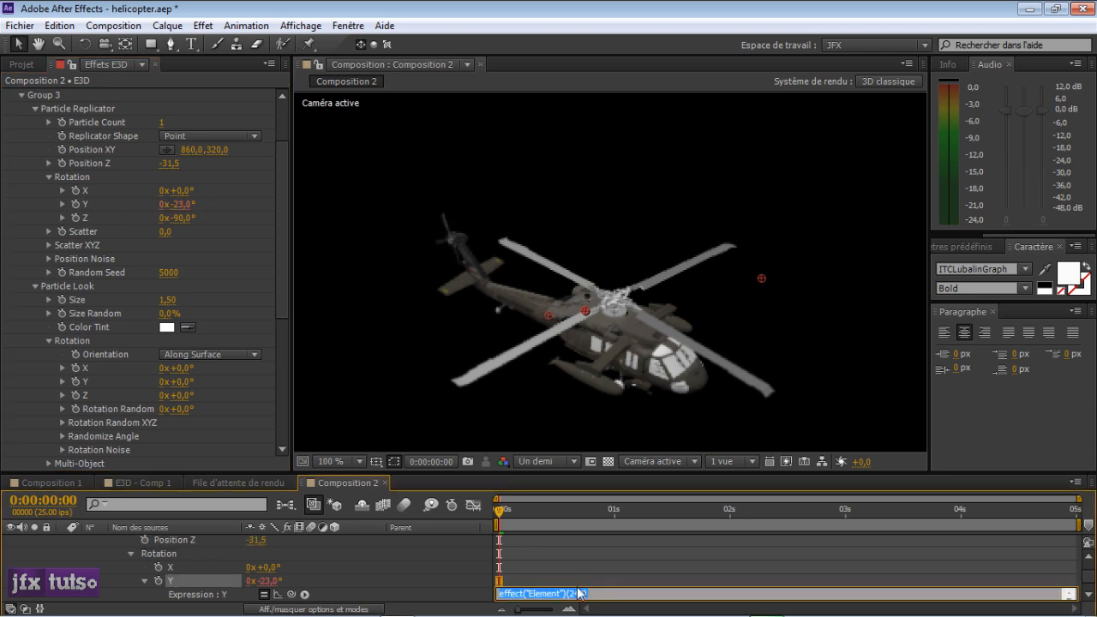
text(time)
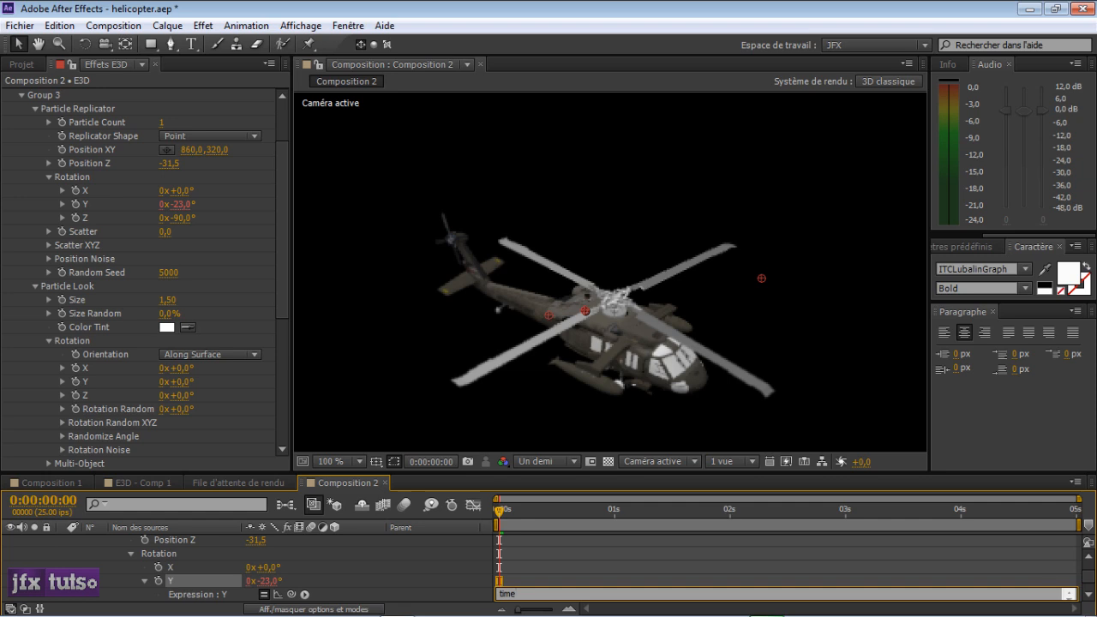
text(*90)
key(KP_Enter)
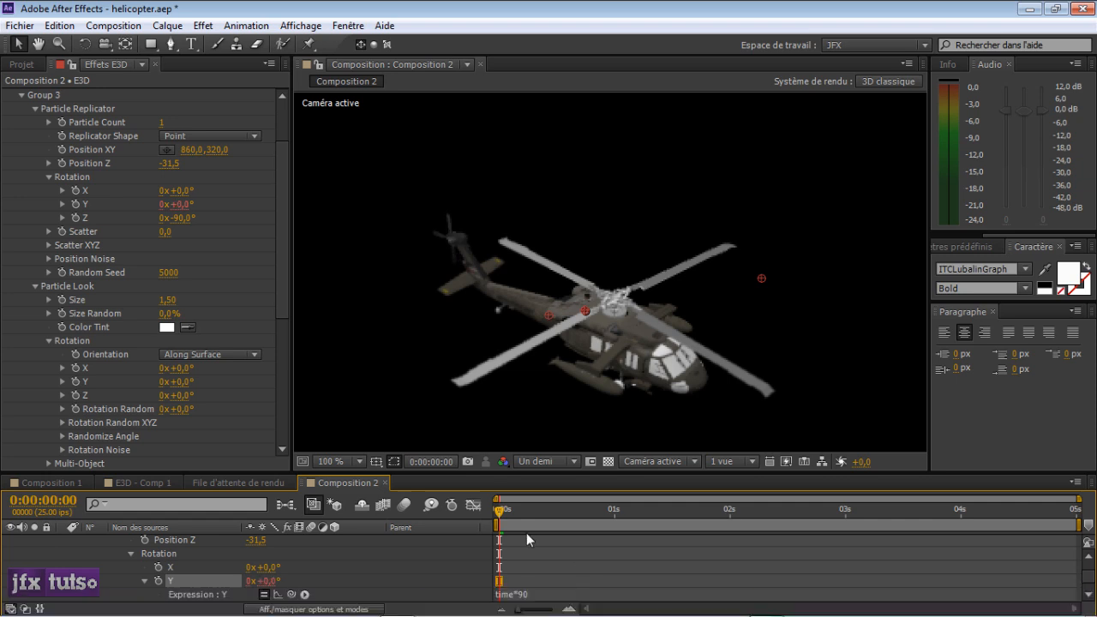
click(566, 591)
text(0)
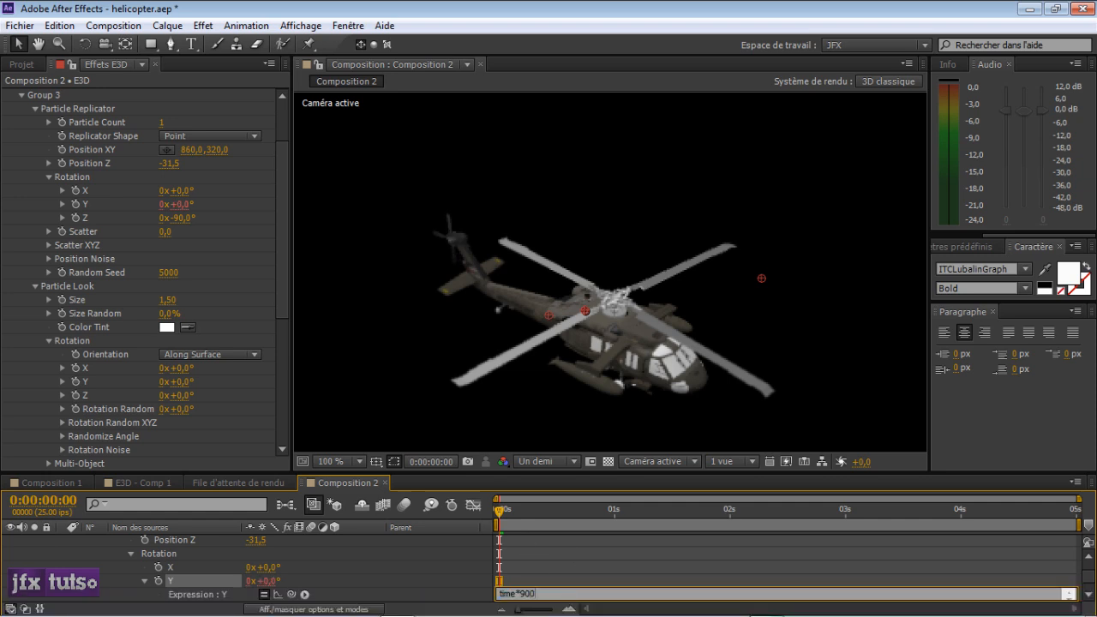
key(KP_Enter)
Step: Enlarge the timeline area and set the preview resolution to Intégrale to play back both spinning rotors
drag(510, 513, 549, 514)
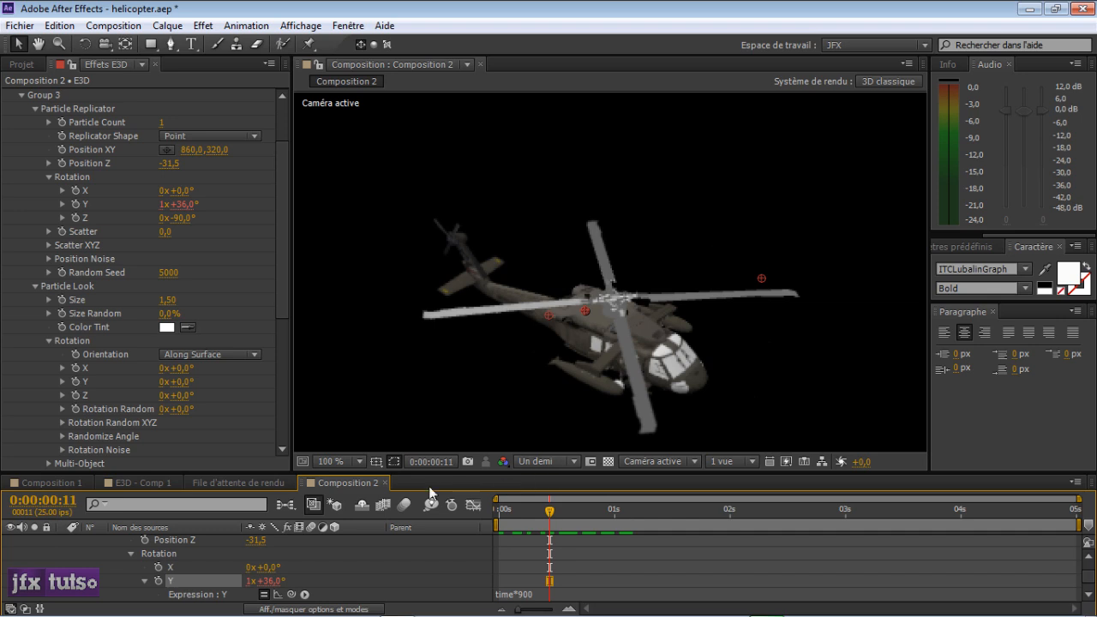
drag(438, 474, 447, 403)
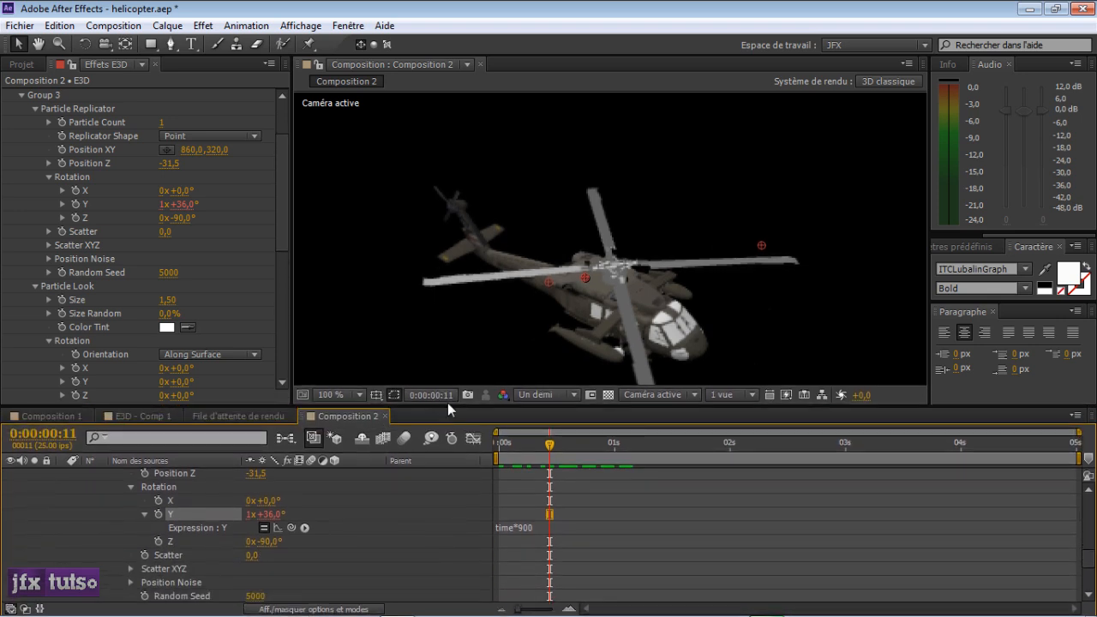
click(552, 395)
click(554, 433)
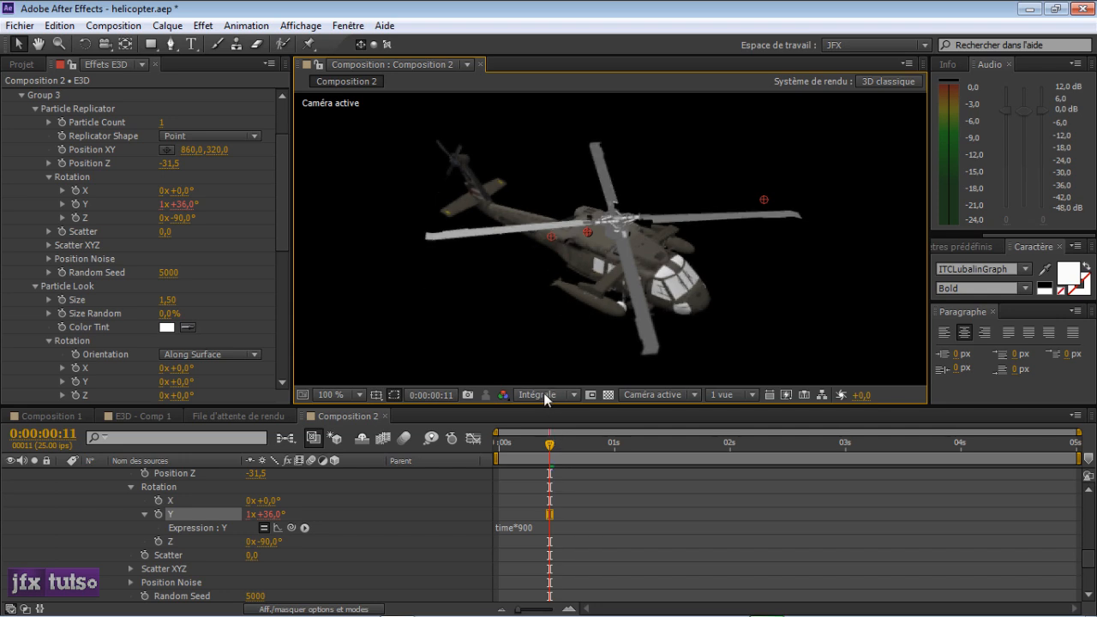
key(KP_0)
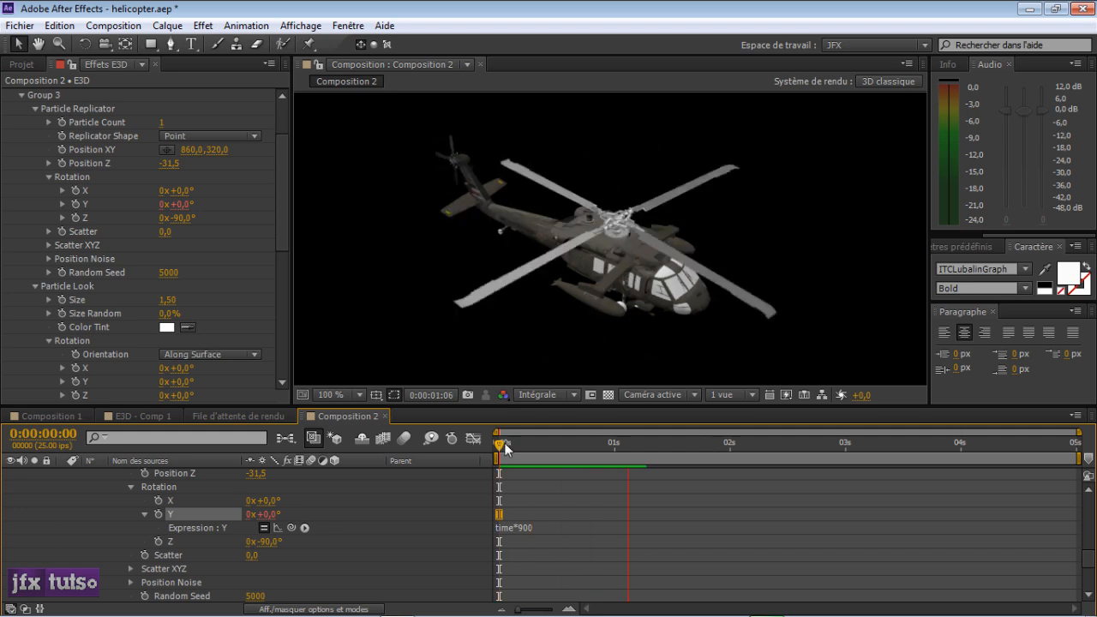
key(space)
Step: Enable motion blur for the composition and the E3D layer, and preview the blurred rotors
scroll(350, 496, up, 10)
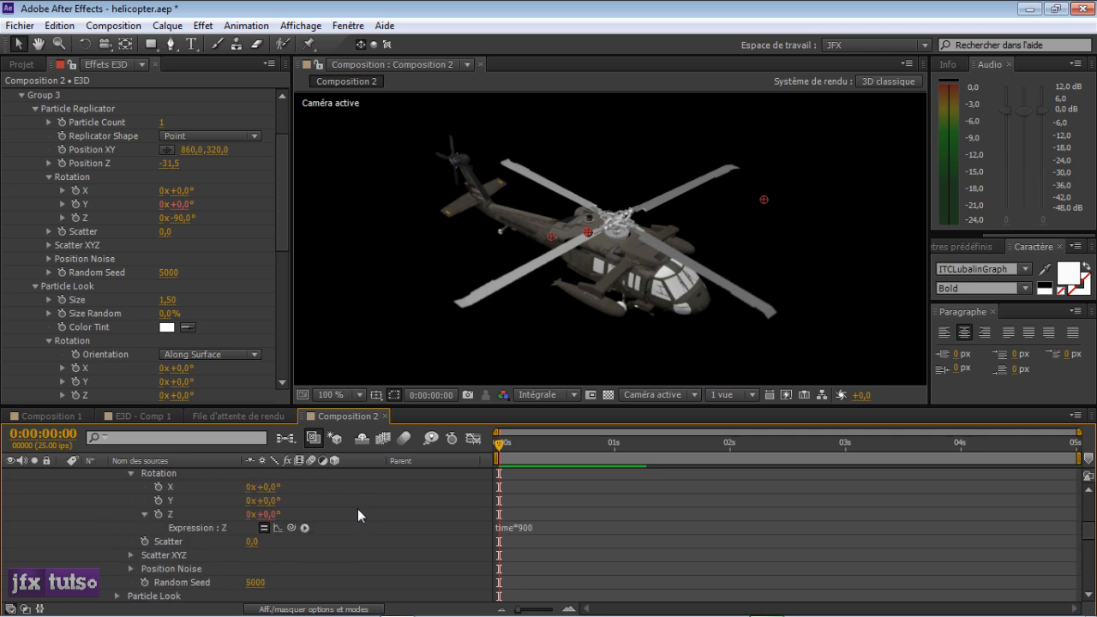
click(60, 488)
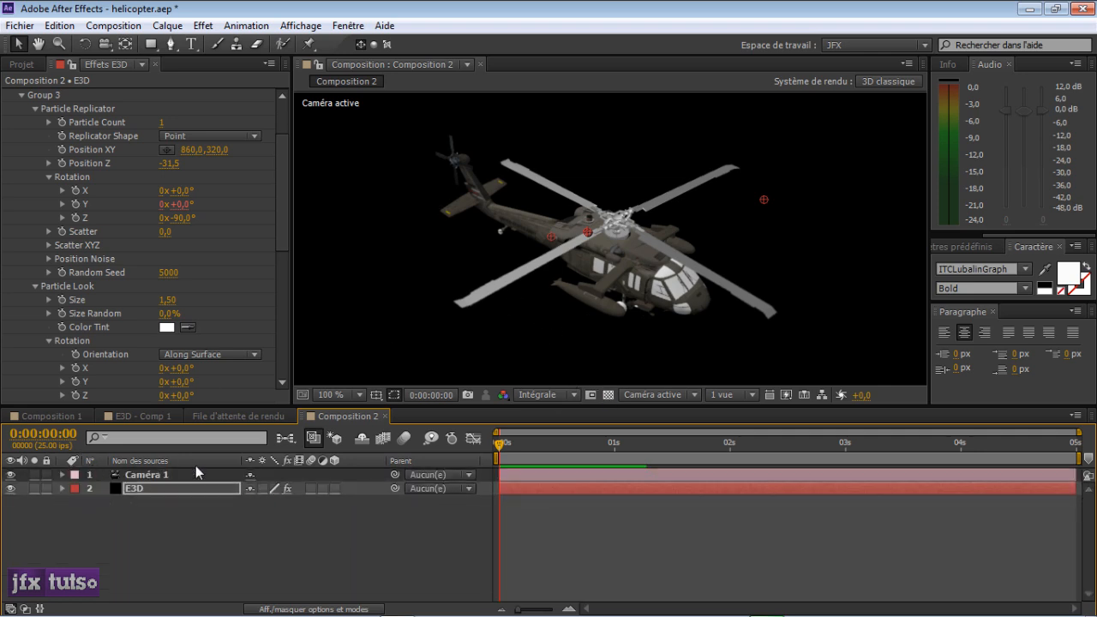
click(406, 439)
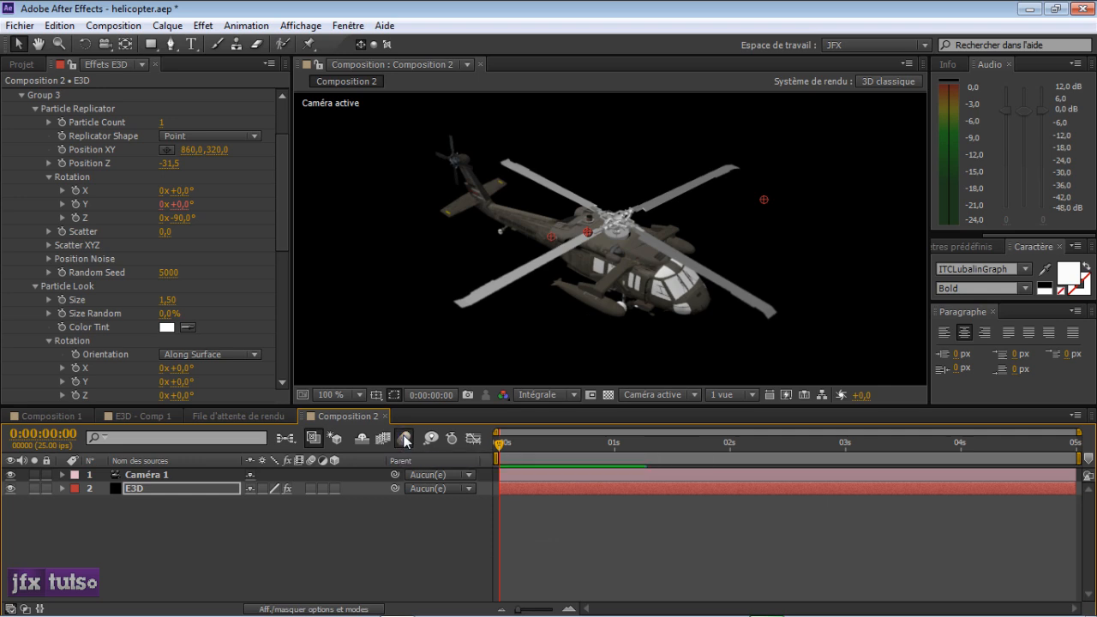
click(310, 489)
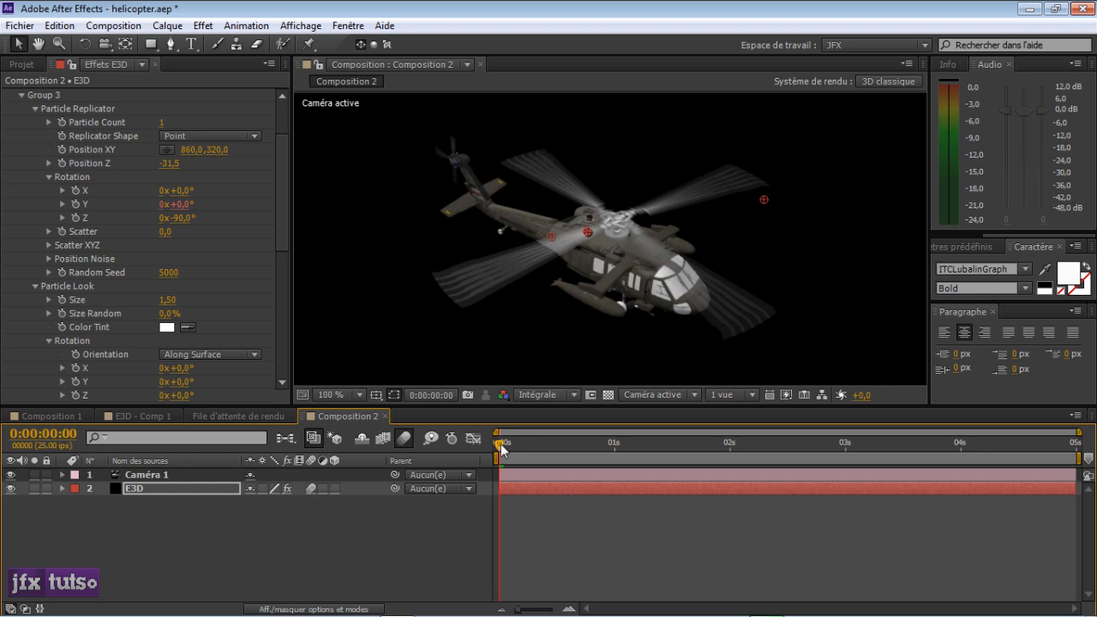
key(KP_0)
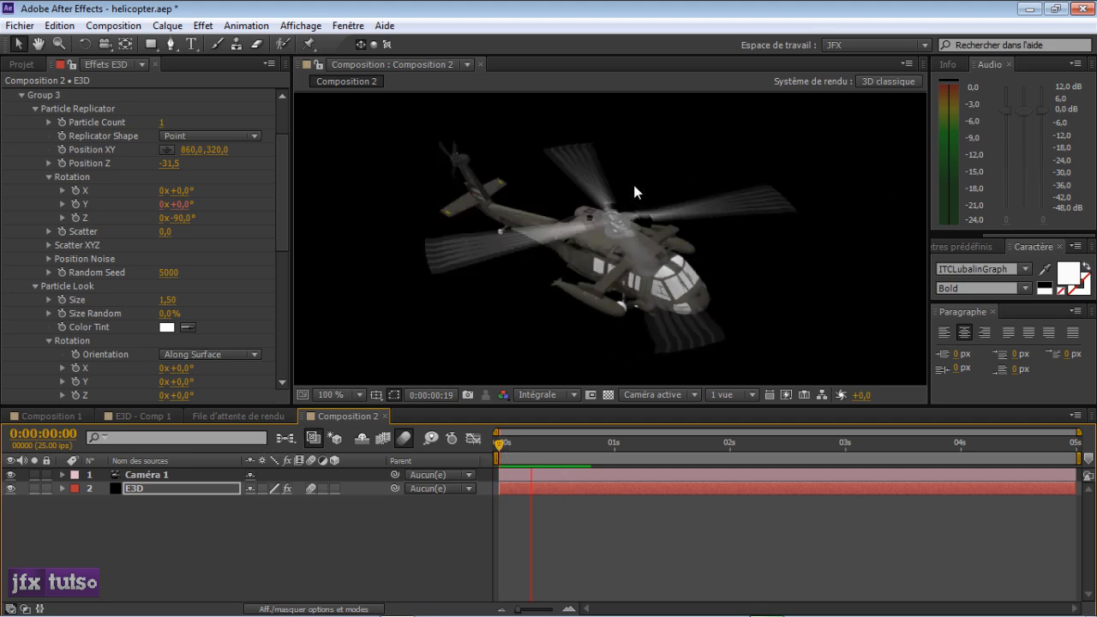
key(space)
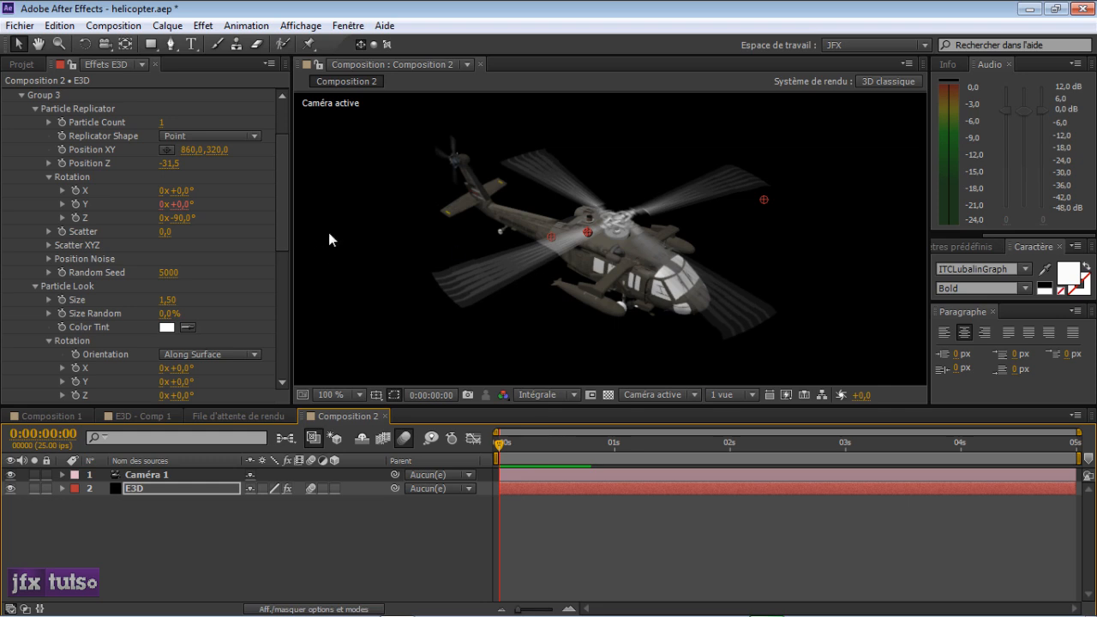
Step: Collapse the Group 3 settings of the Element effect and expand its Render Settings
click(35, 109)
click(22, 95)
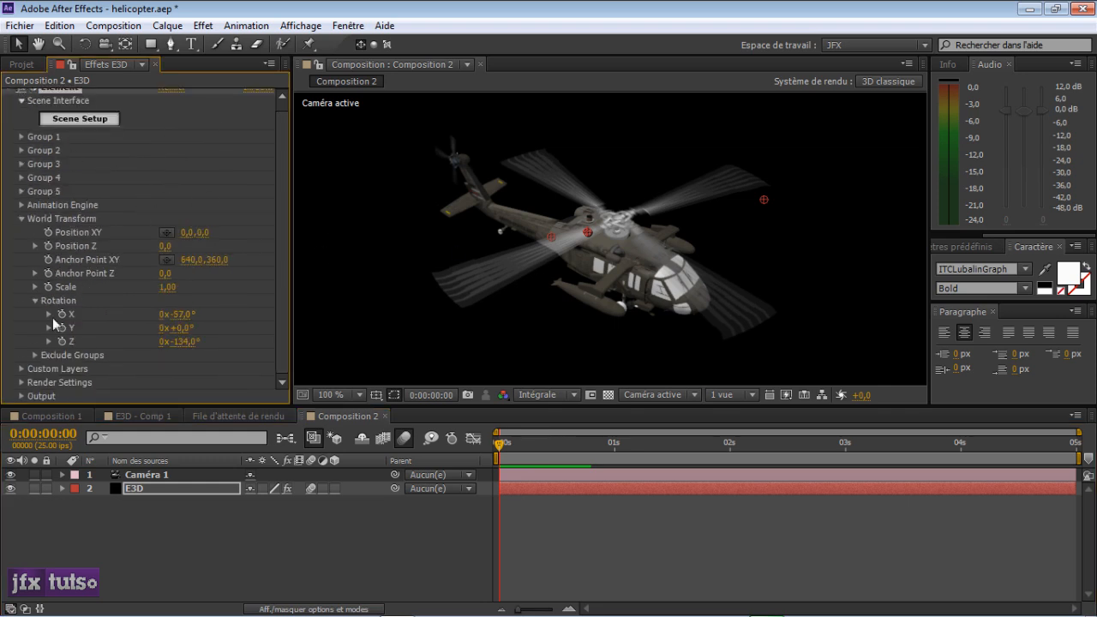
click(22, 383)
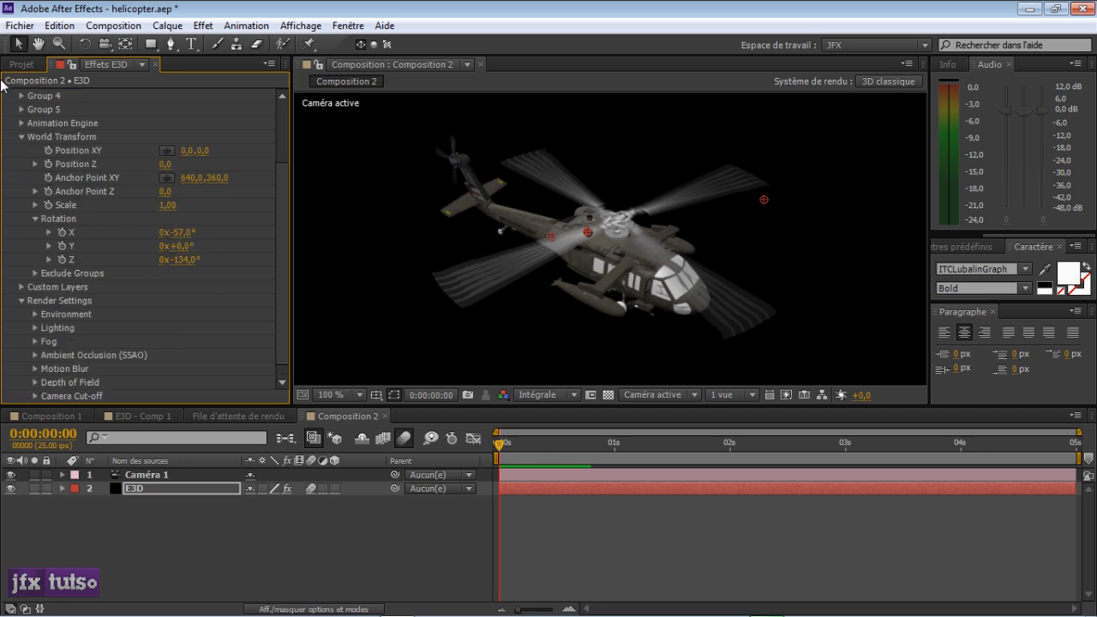
scroll(116, 322, down, 1)
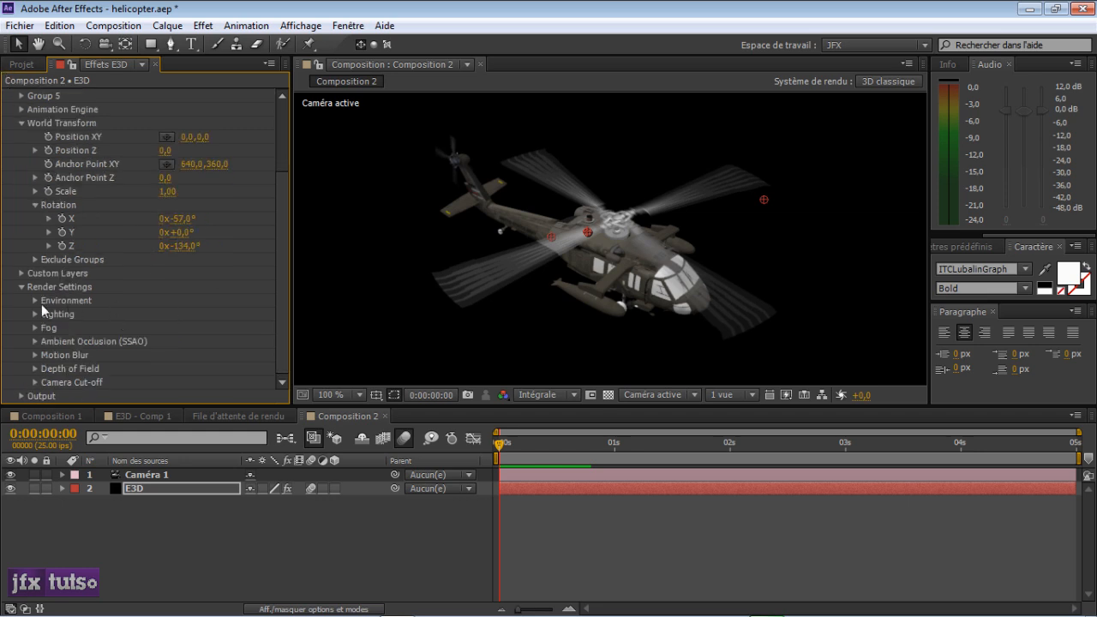
scroll(214, 244, up, 5)
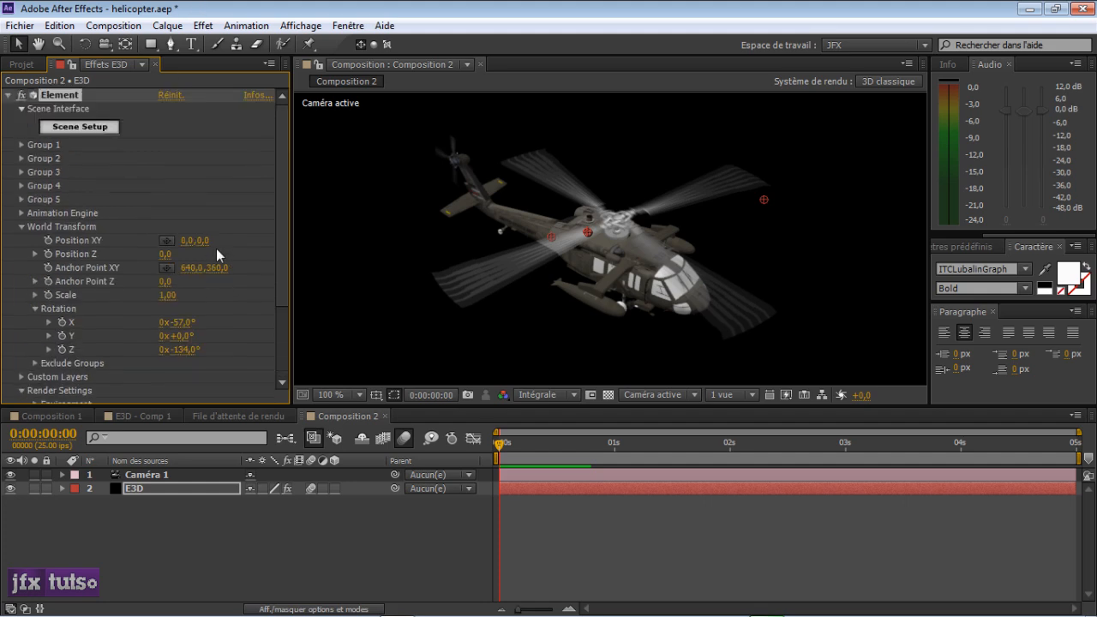
Step: Open the Element scene setup and inspect the bigRotor model, its material and the uh60 model
click(86, 128)
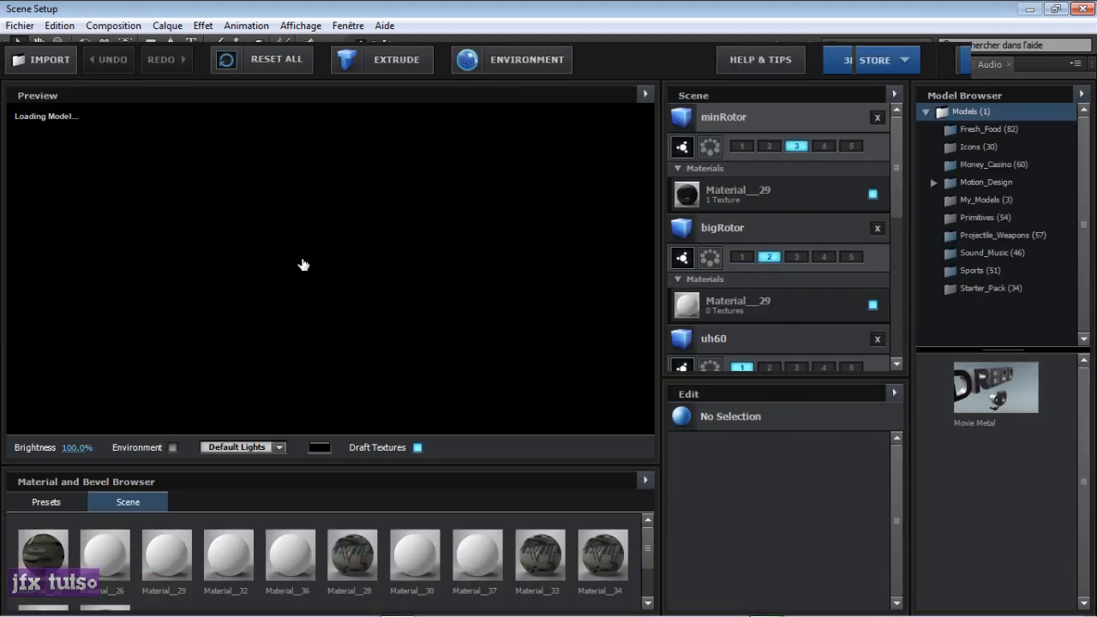
click(757, 231)
click(757, 341)
click(753, 307)
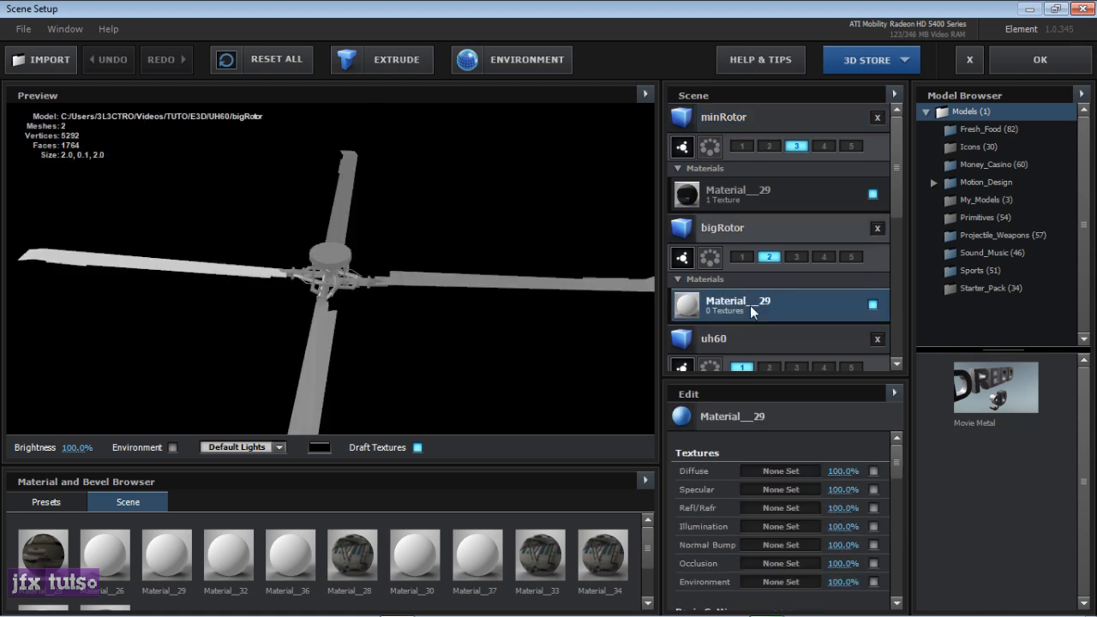
click(758, 334)
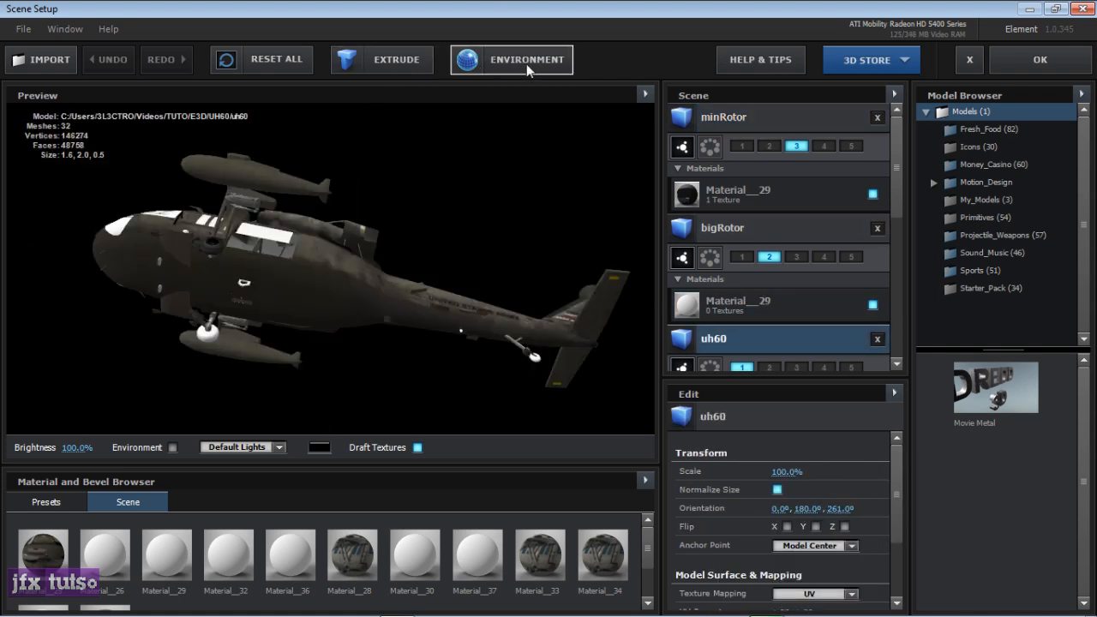
Step: Show the environment in the scene preview, raise the preview brightness to 124% and choose the Cinema lights
click(172, 448)
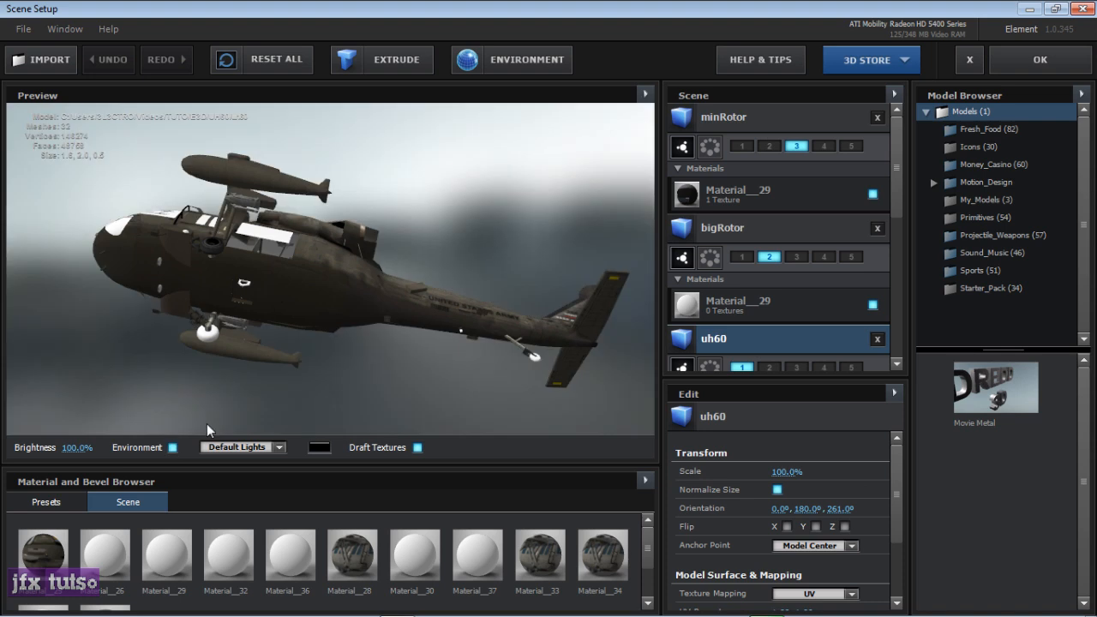
drag(78, 449, 99, 450)
click(276, 448)
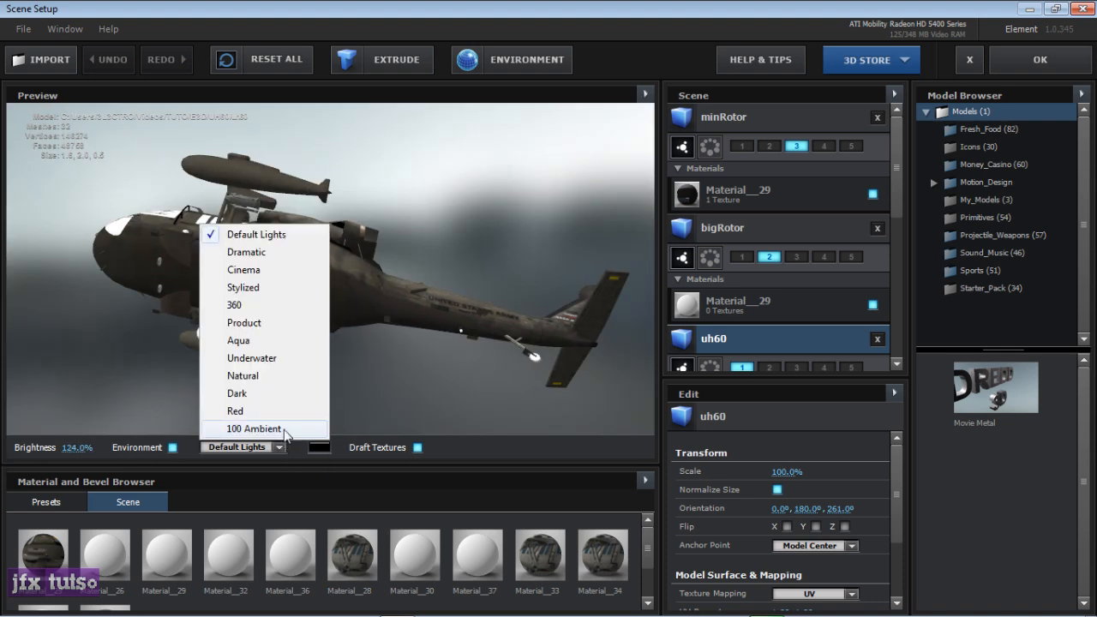
click(260, 270)
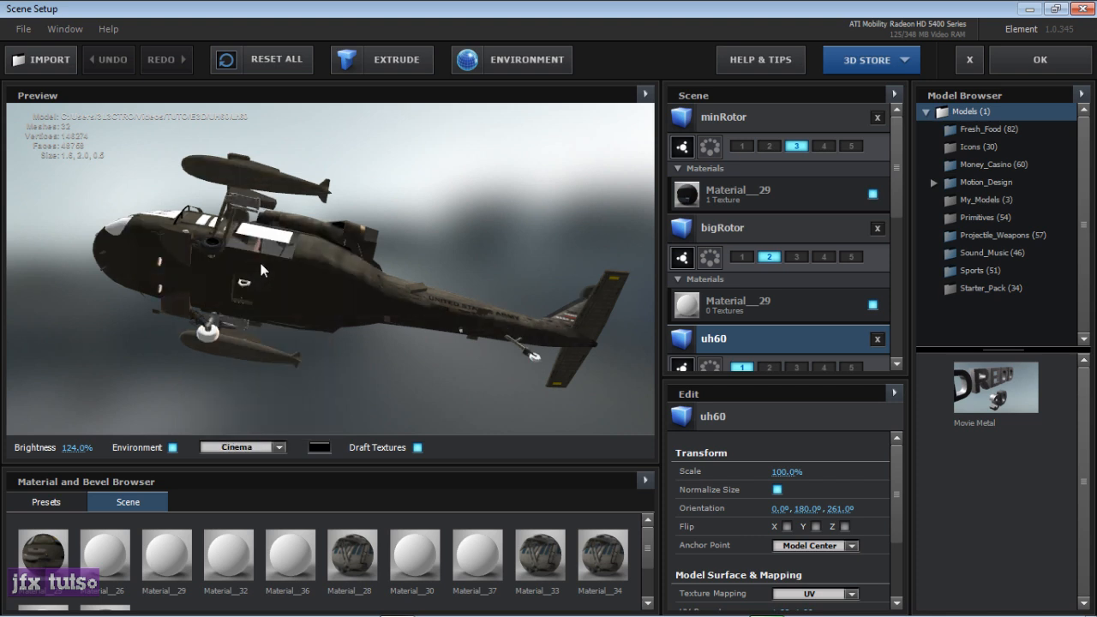
Step: Set the scene's environment texture to the Lobby map and accept the scene setup
click(512, 64)
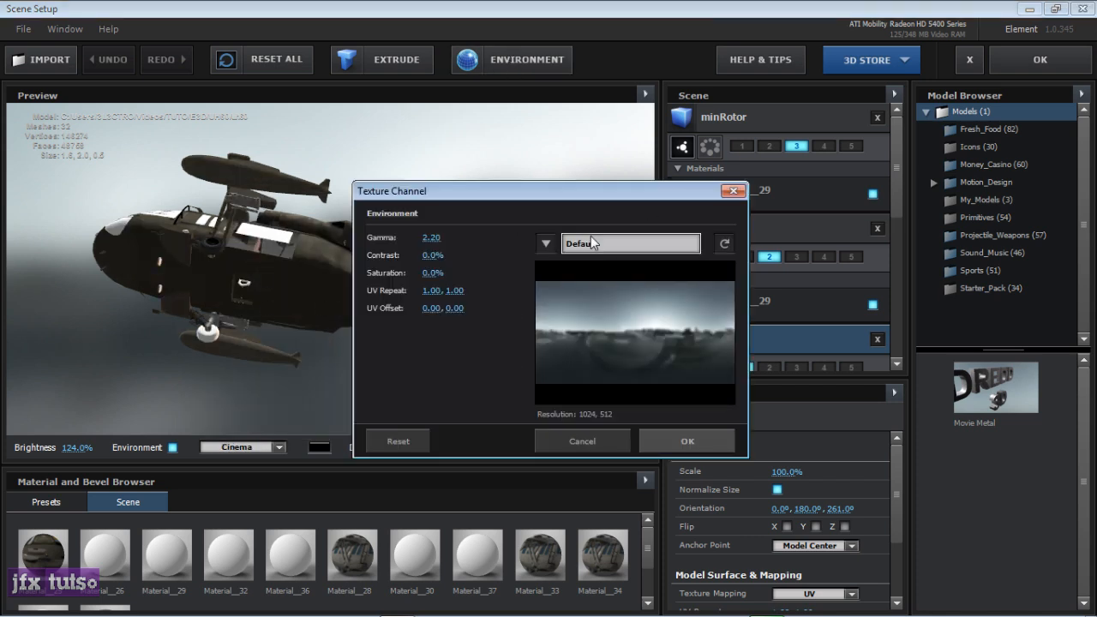
click(545, 244)
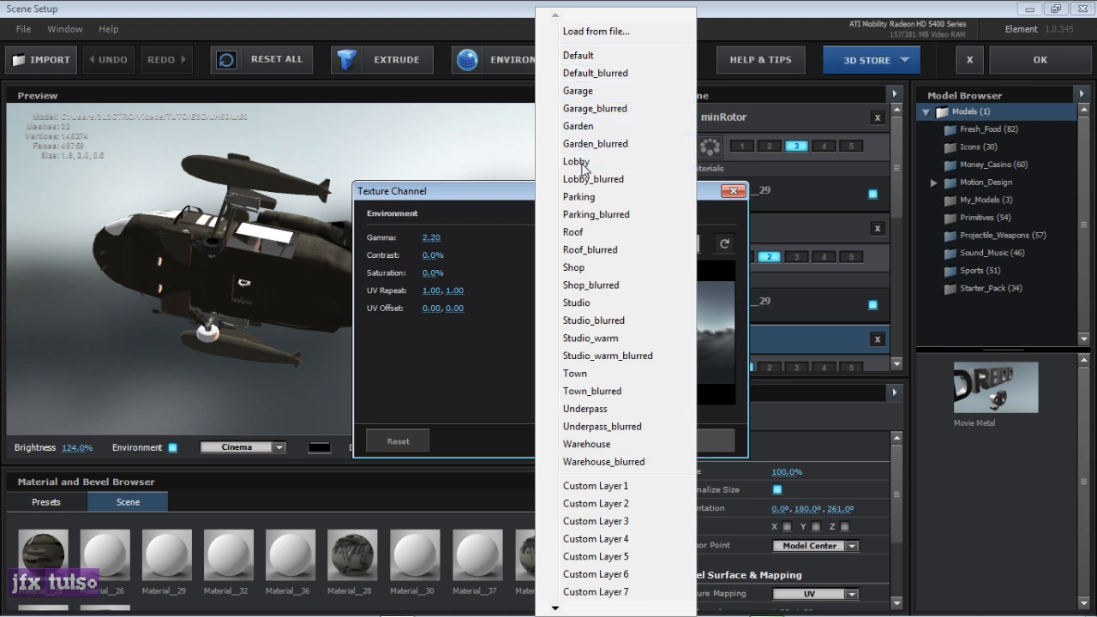
click(584, 161)
click(668, 434)
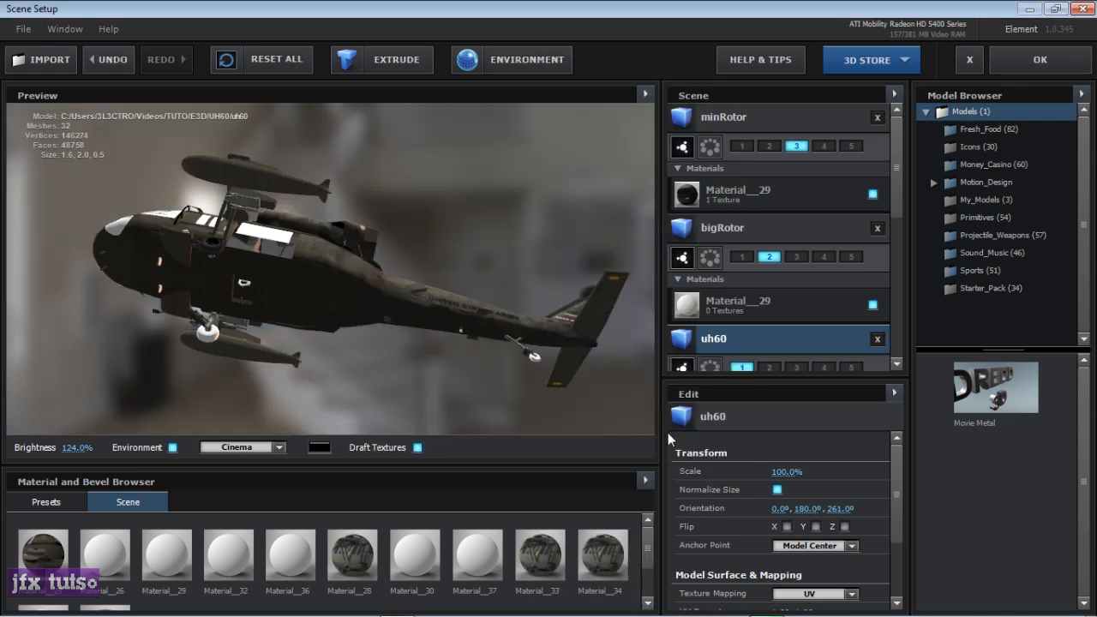
click(1018, 61)
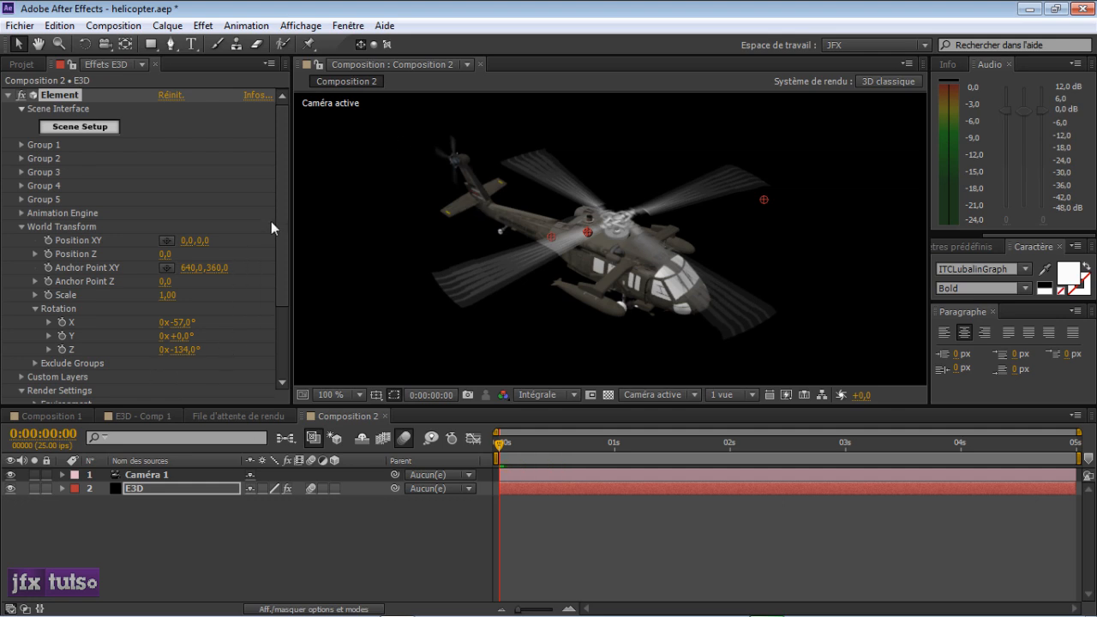
Step: Show the environment in the composition background through the Element effect's render settings
scroll(284, 206, down, 3)
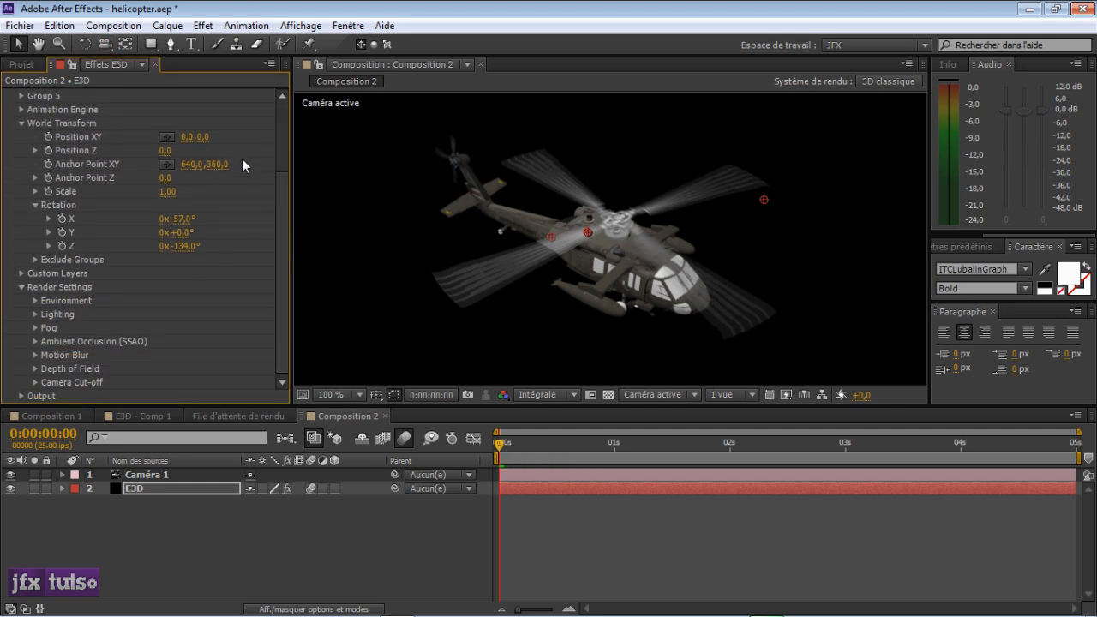
scroll(244, 198, up, 3)
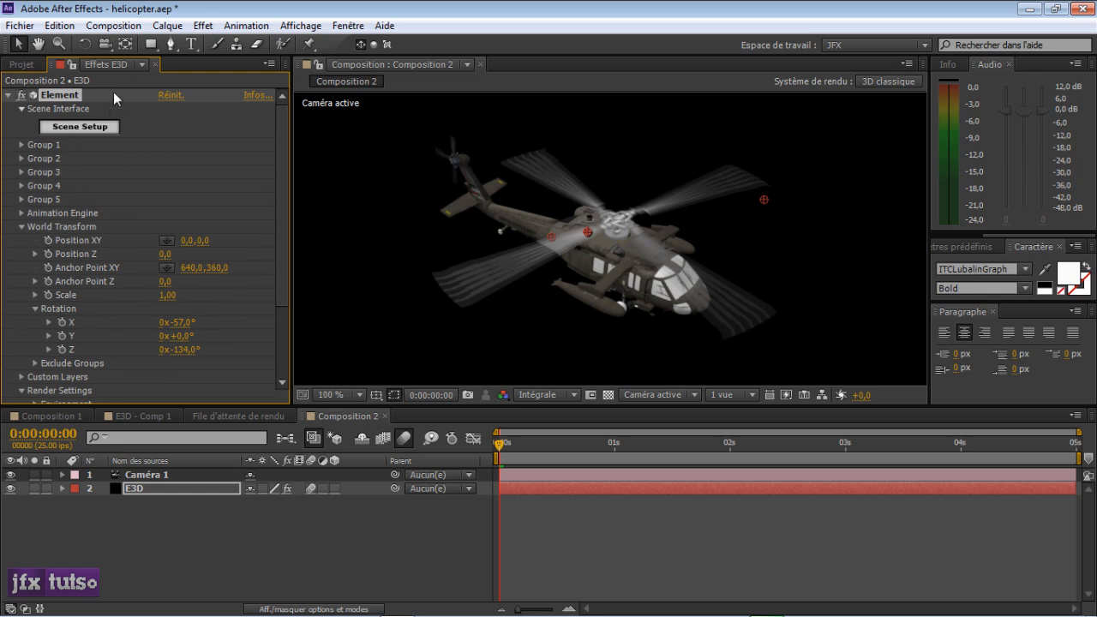
scroll(205, 316, down, 1)
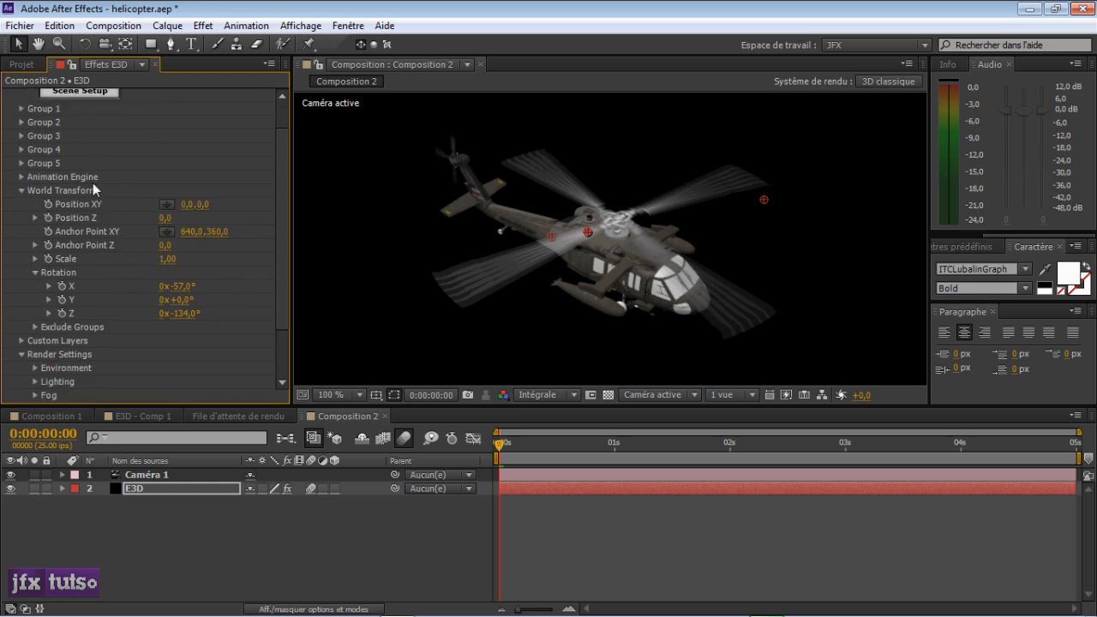
scroll(126, 274, down, 2)
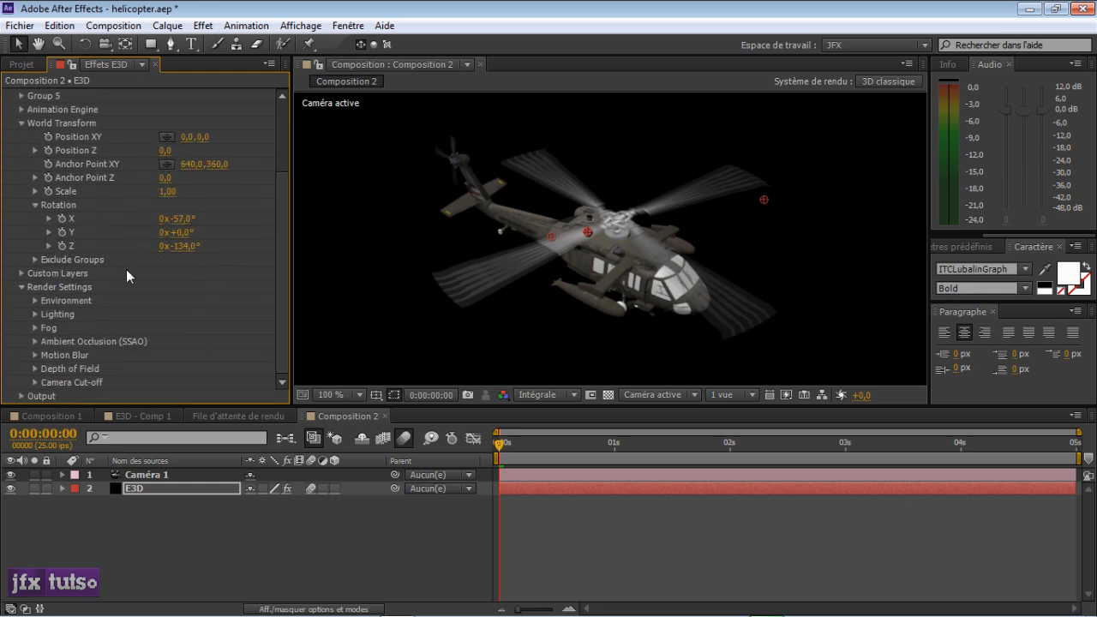
click(35, 301)
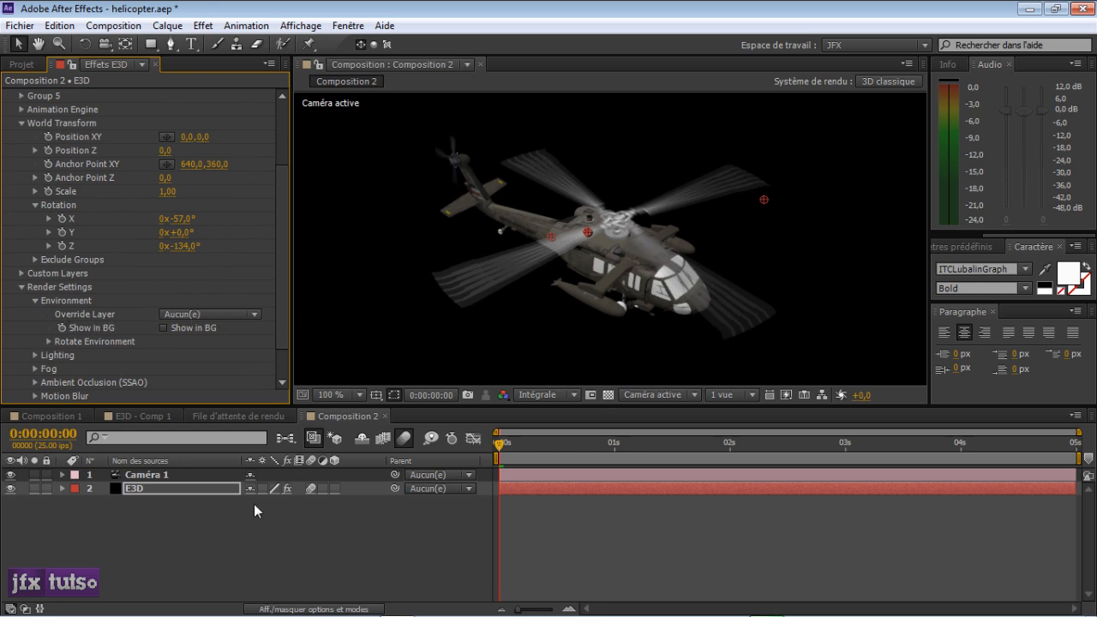
click(180, 532)
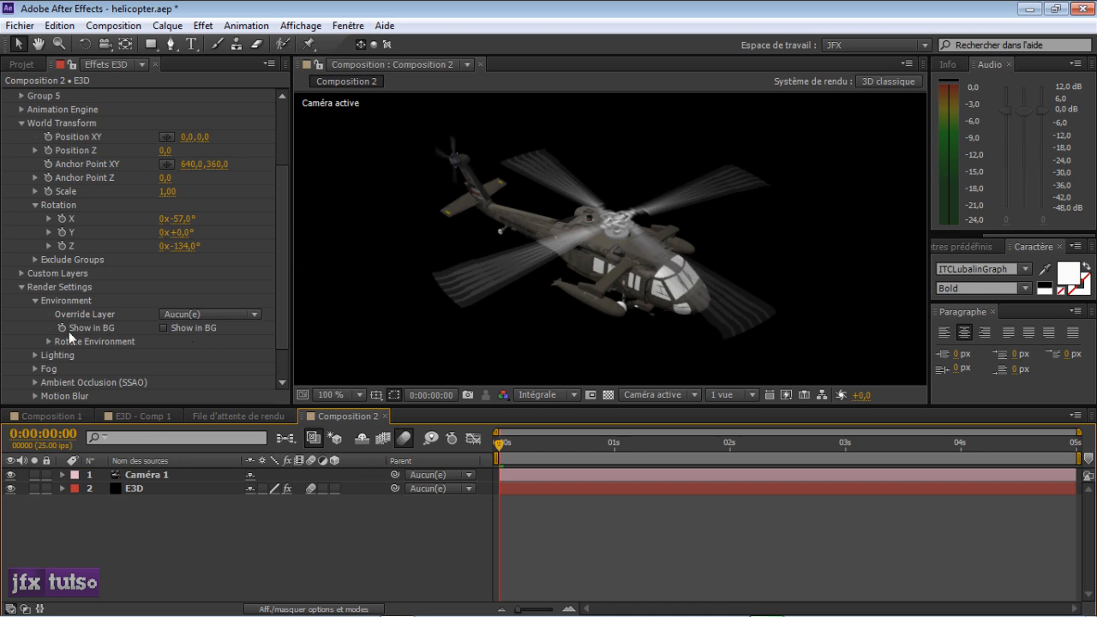
click(186, 328)
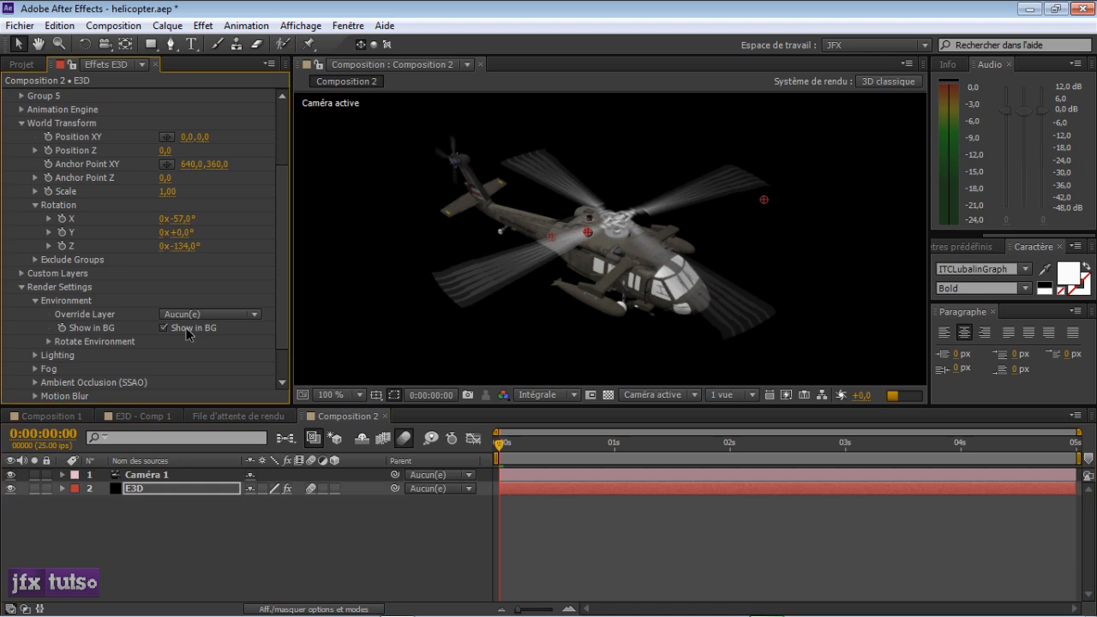
scroll(577, 245, down, 2)
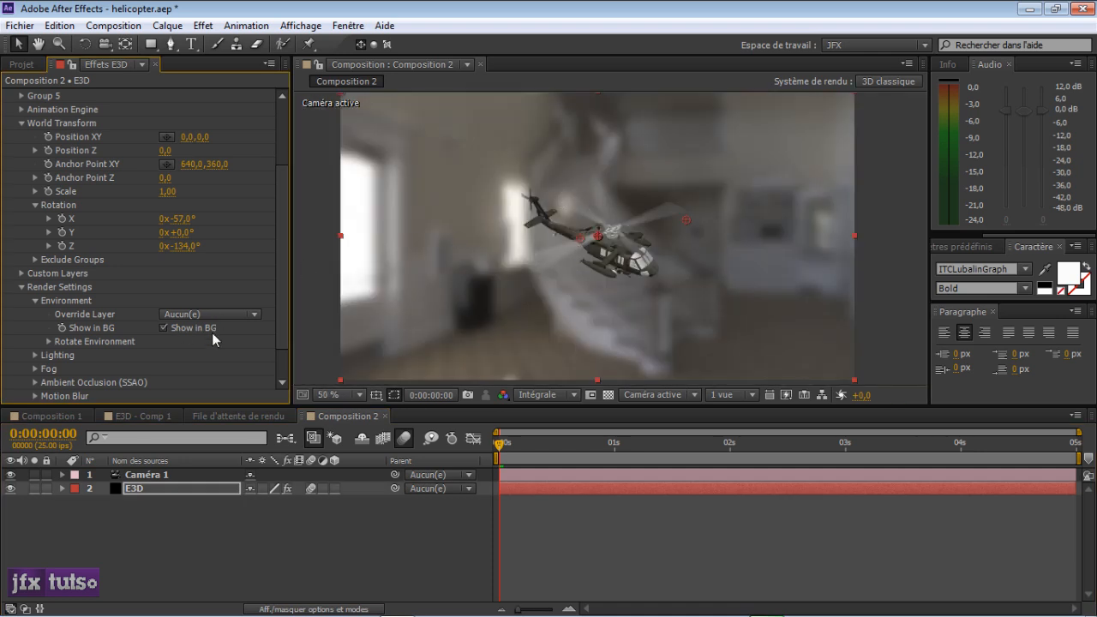
Step: Try the Cinema preset as added lighting in the Element effect's render settings
scroll(99, 307, down, 1)
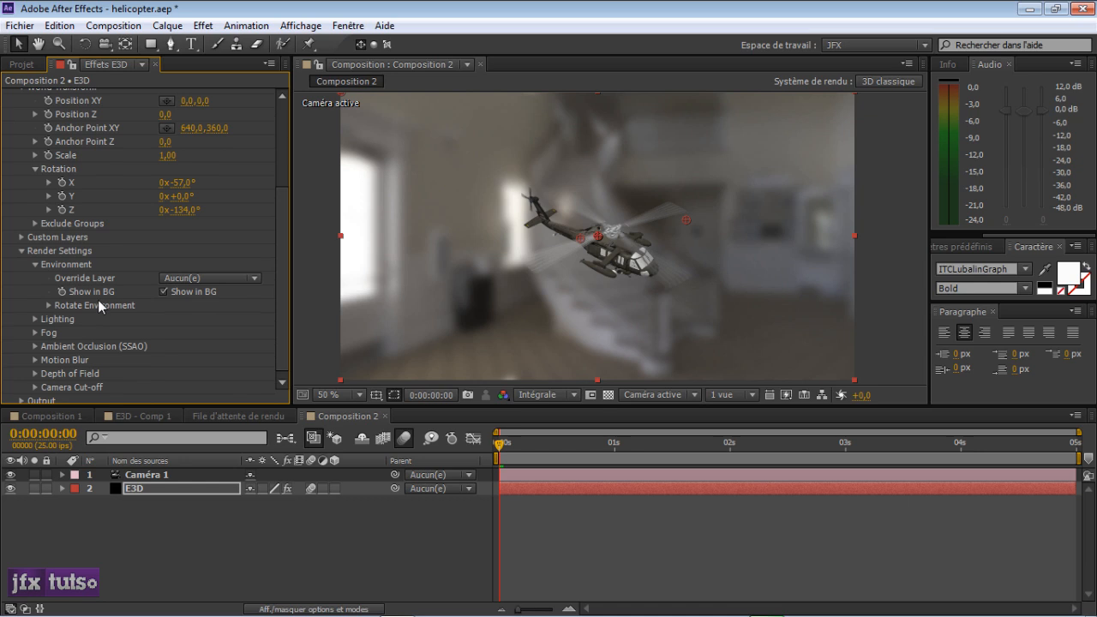
click(35, 314)
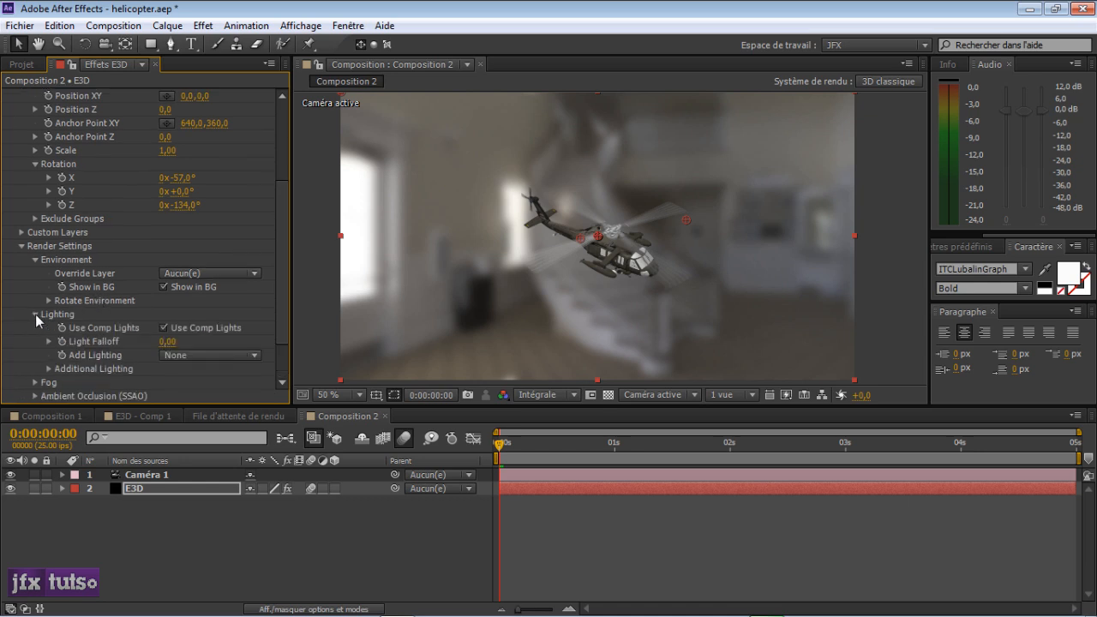
click(194, 354)
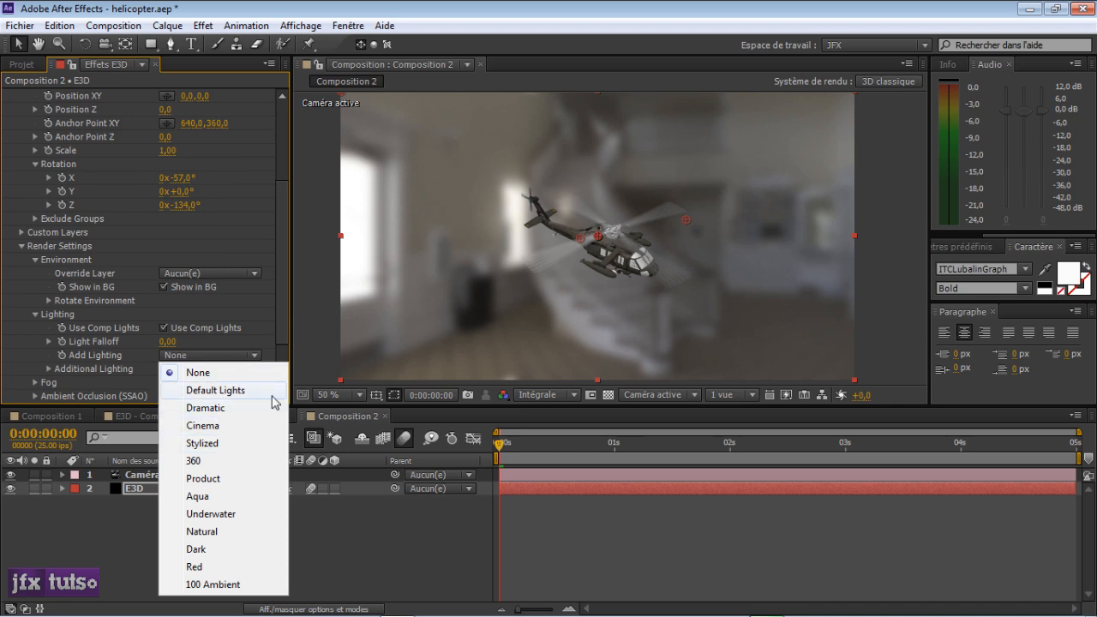
click(444, 512)
scroll(605, 243, up, 2)
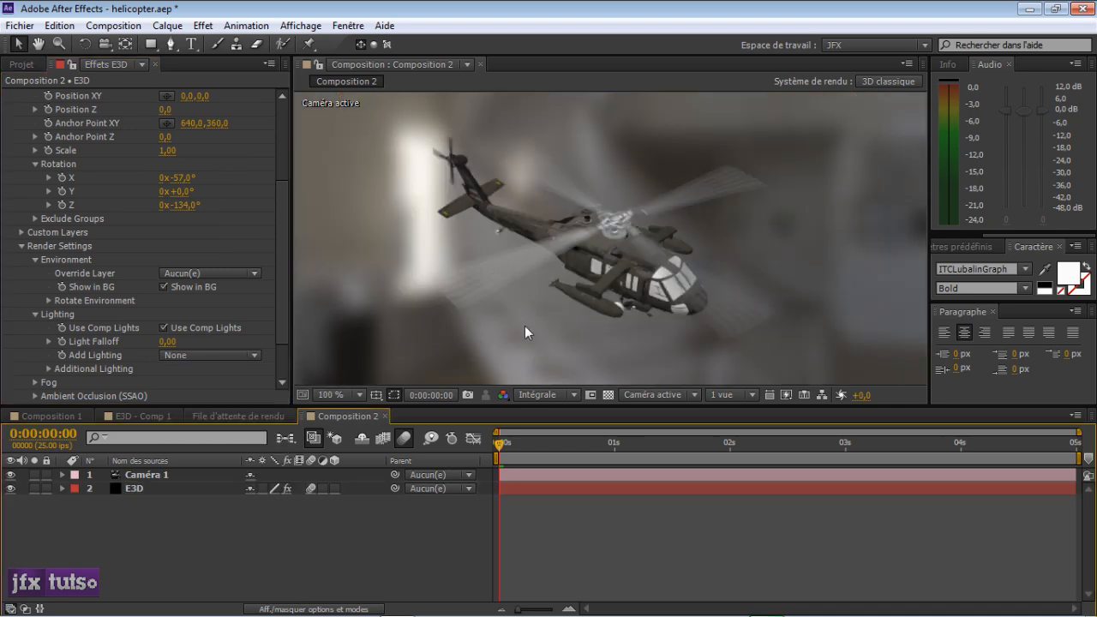
click(229, 355)
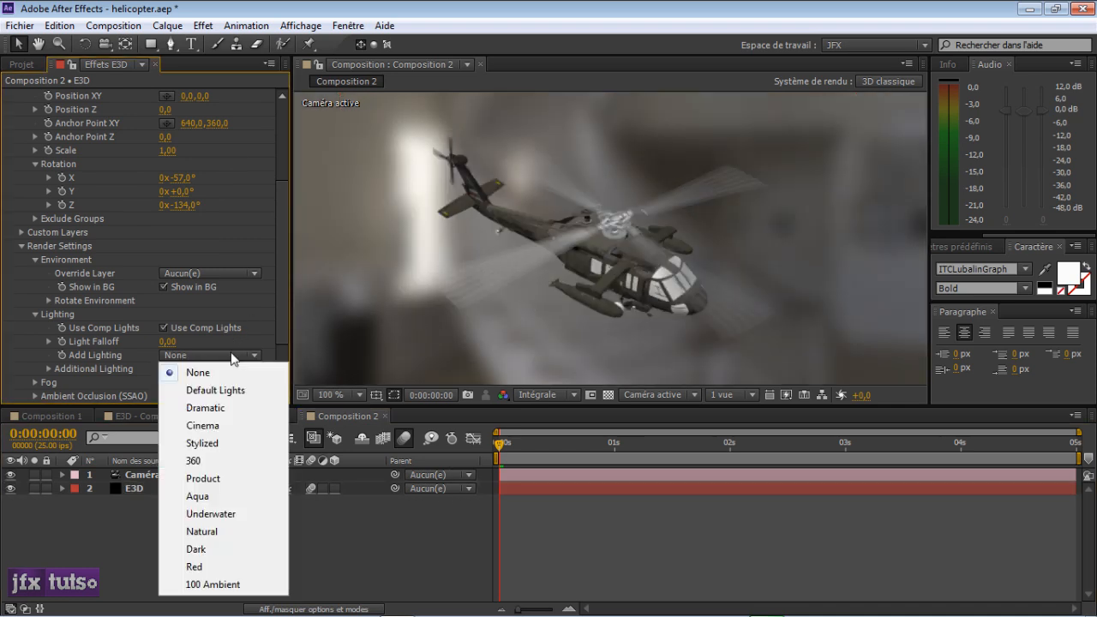
click(222, 426)
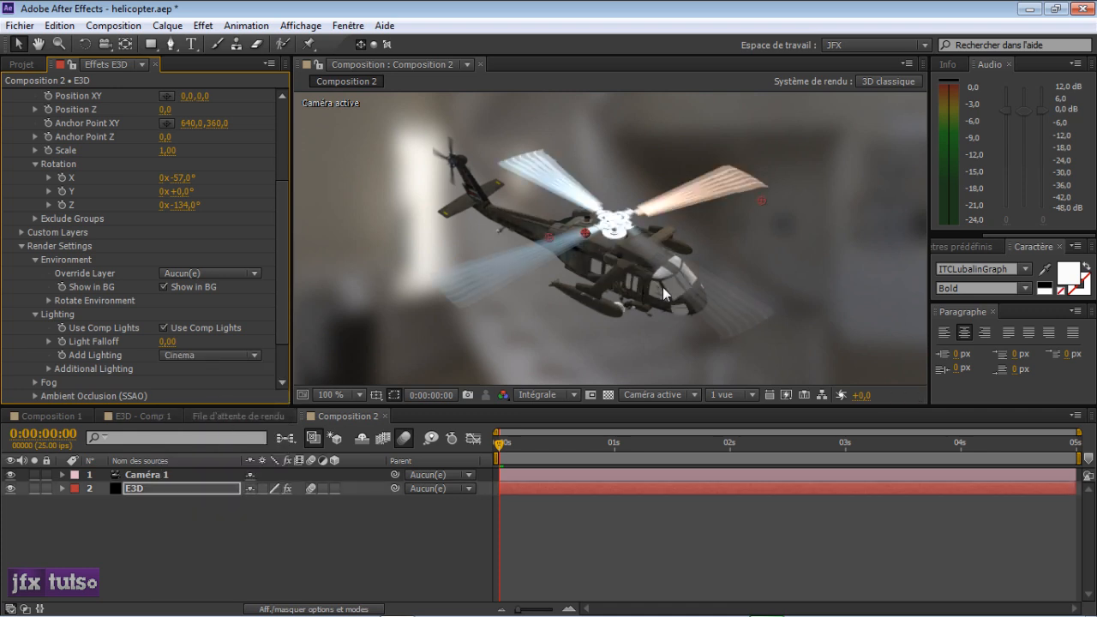
Step: Change the added lighting to the Product preset and set the Light Falloff to 0.18
click(225, 355)
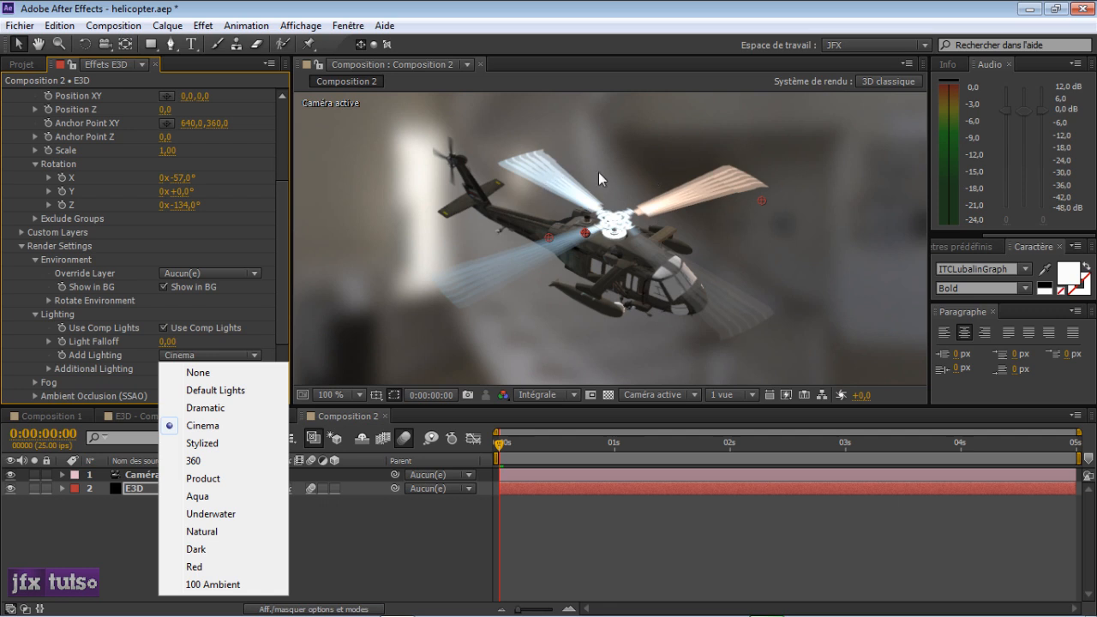
click(203, 482)
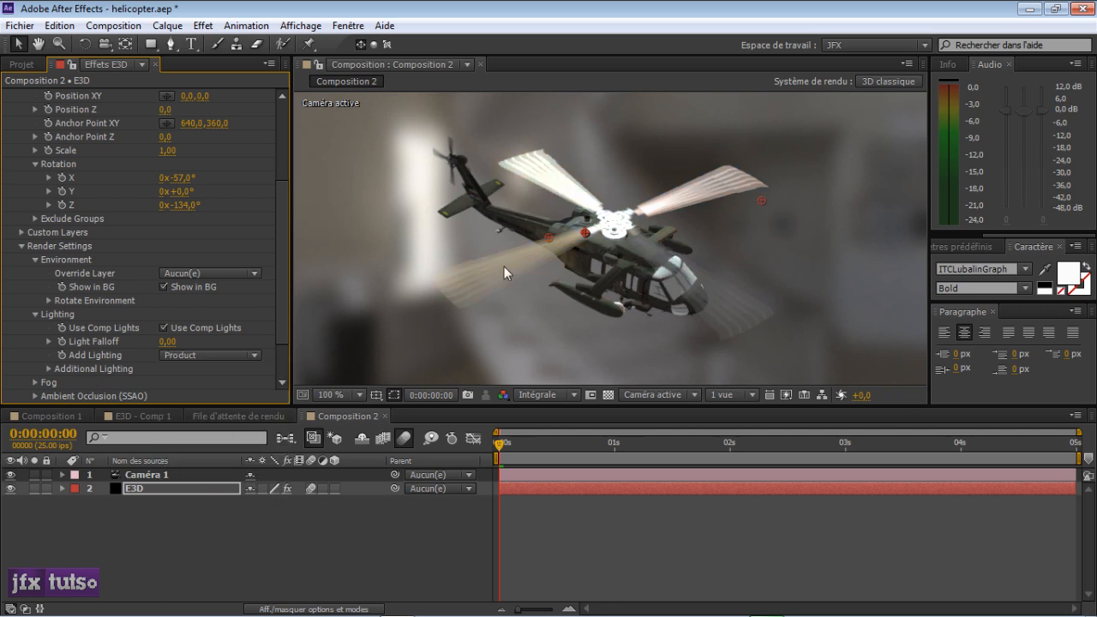
scroll(280, 249, down, 2)
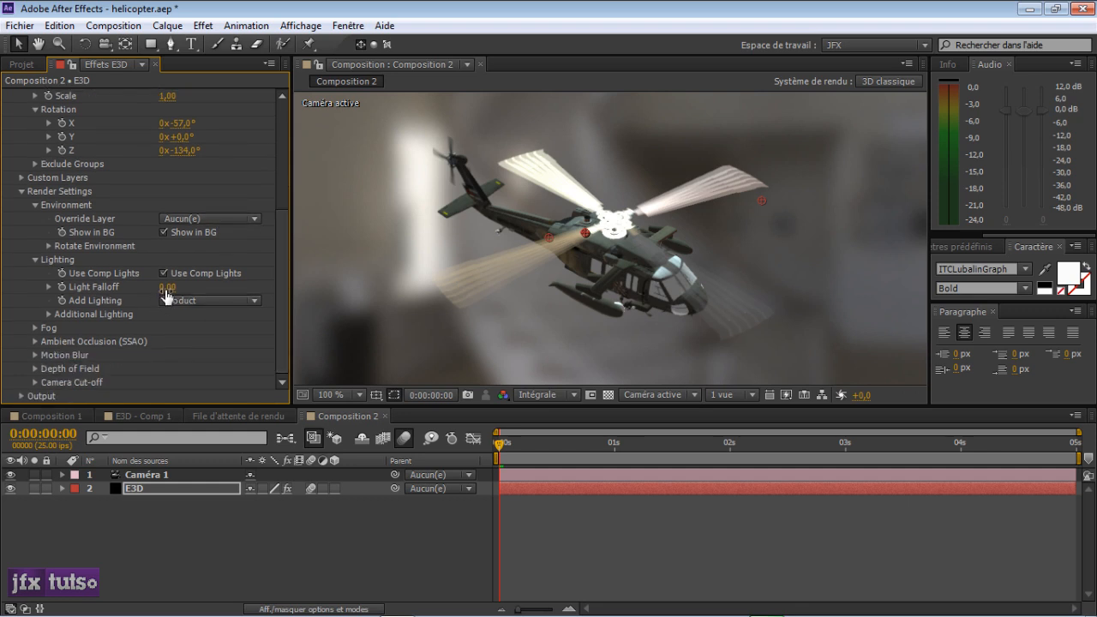
drag(166, 294, 178, 287)
click(21, 178)
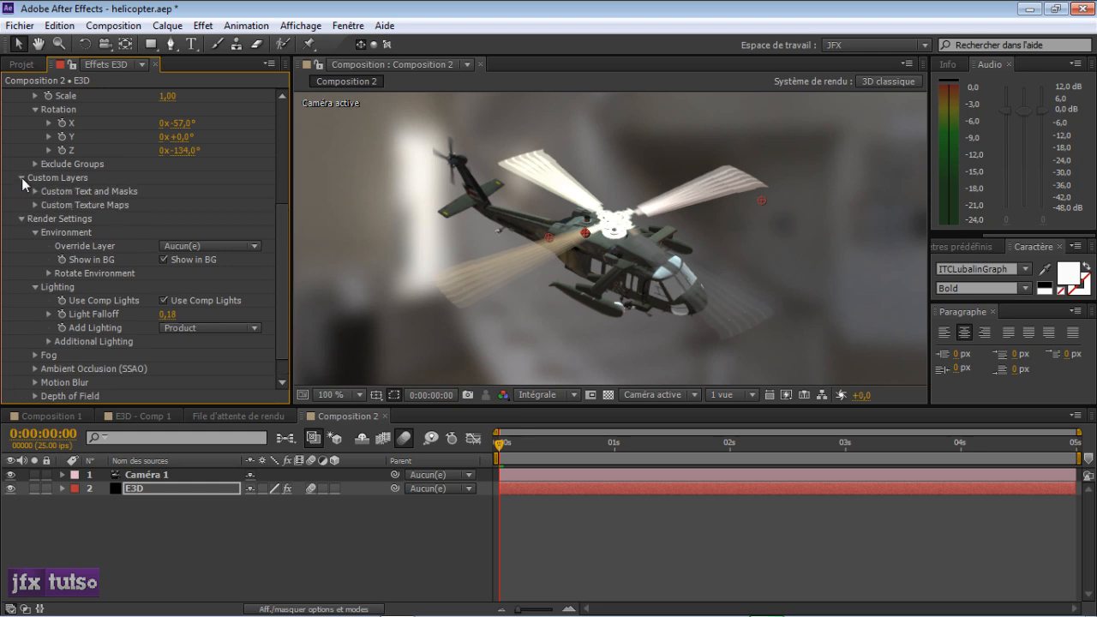
click(22, 178)
click(35, 205)
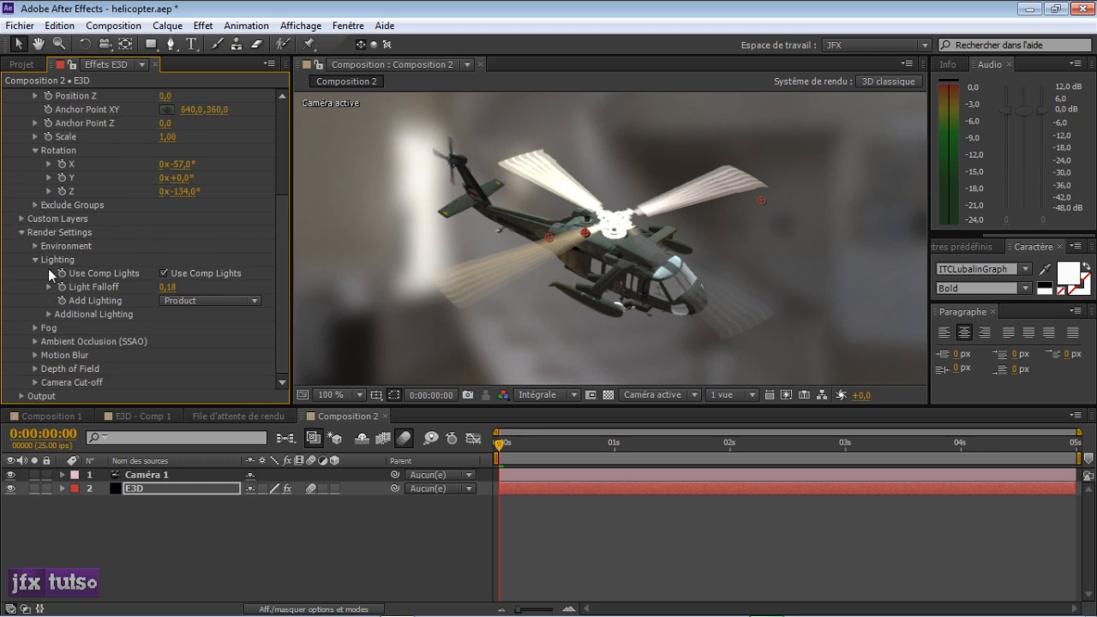
click(34, 246)
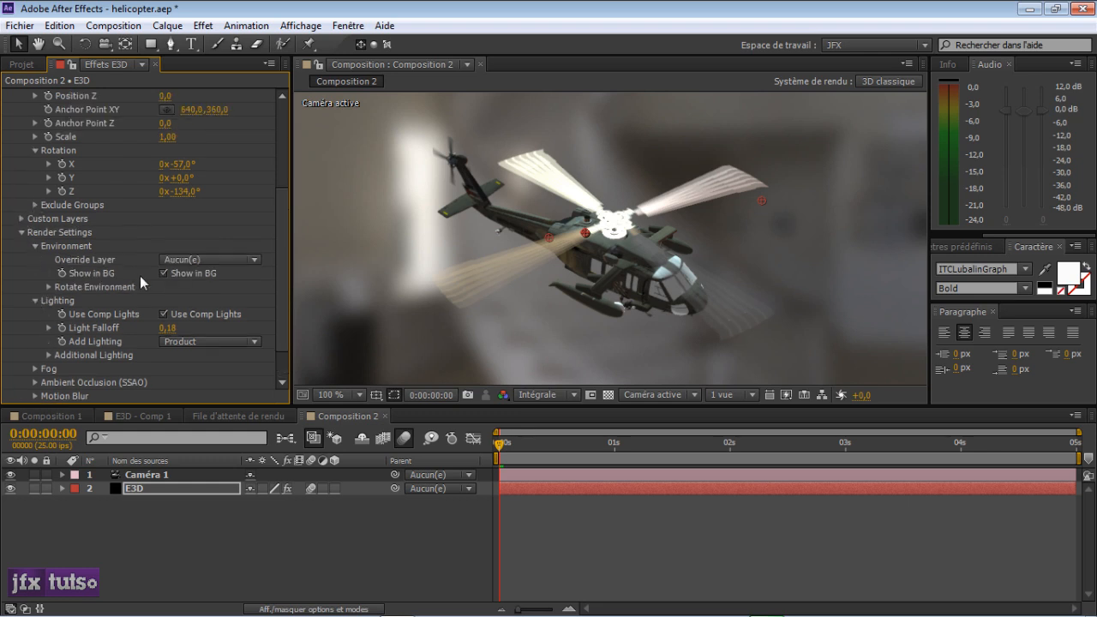
scroll(273, 240, down, 1)
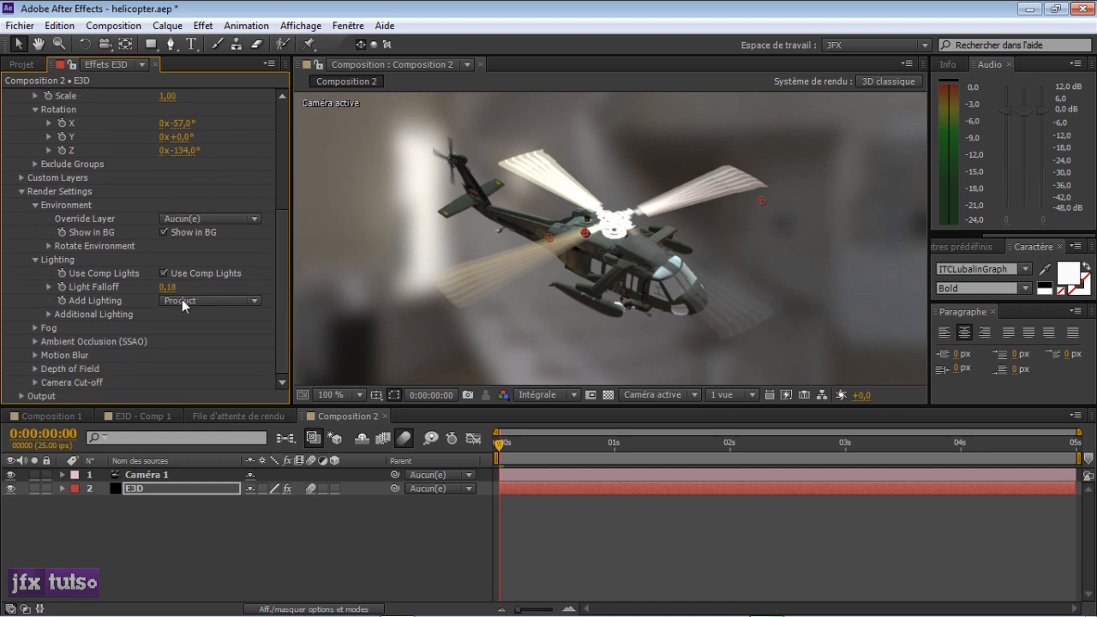
Step: Set the additional lighting's rotation to X 0°, Y 7° and Z 8° in the Element effect
click(49, 315)
click(48, 314)
click(49, 314)
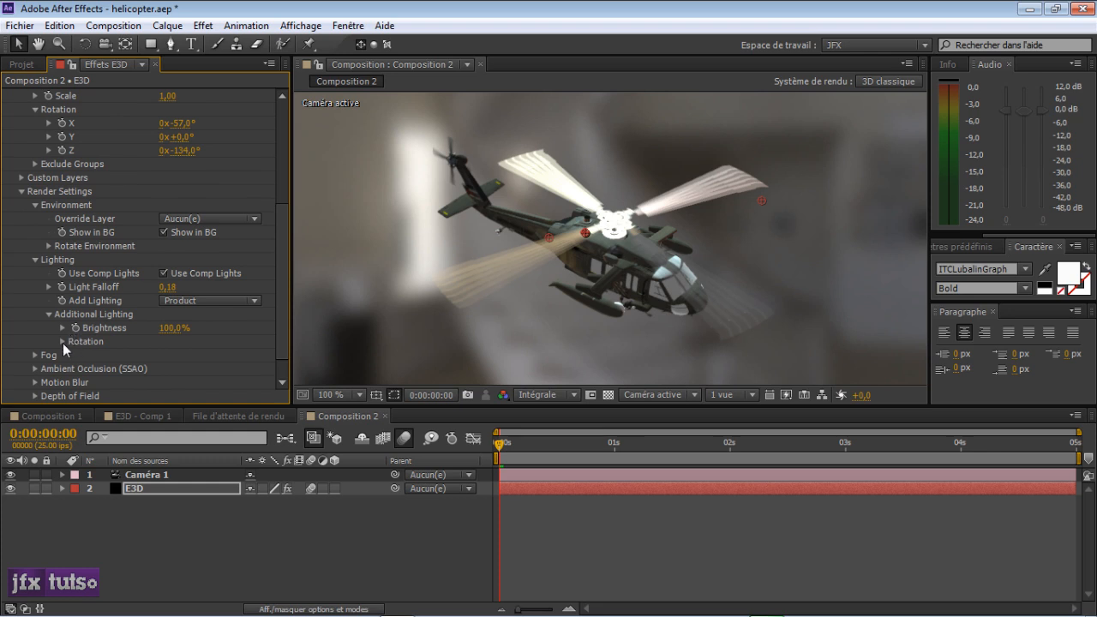
click(62, 341)
drag(181, 355, 196, 355)
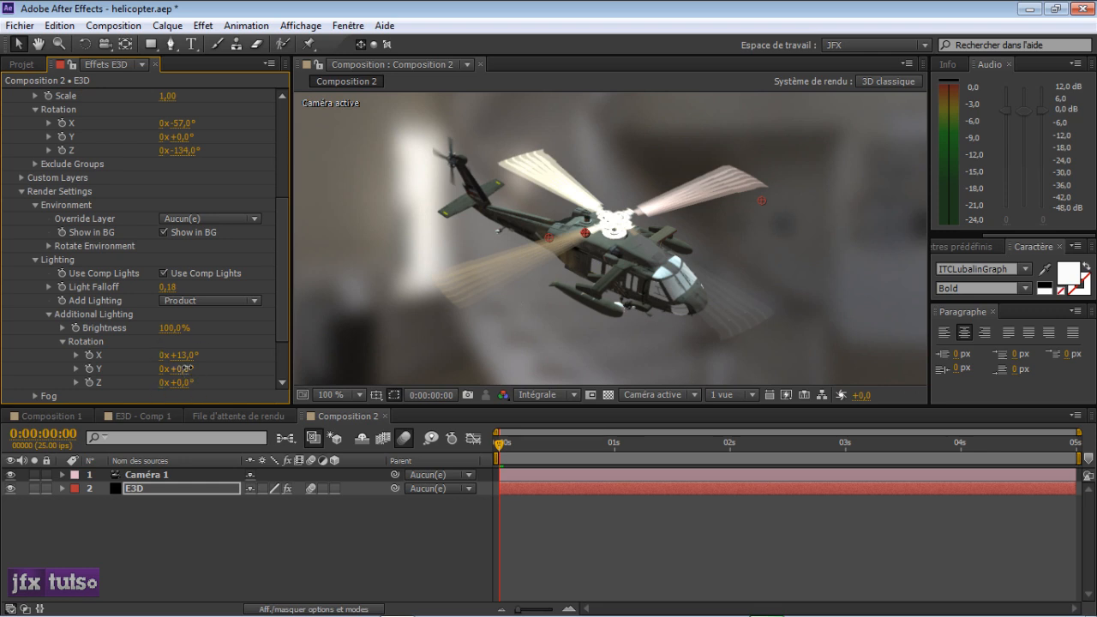
drag(186, 368, 190, 382)
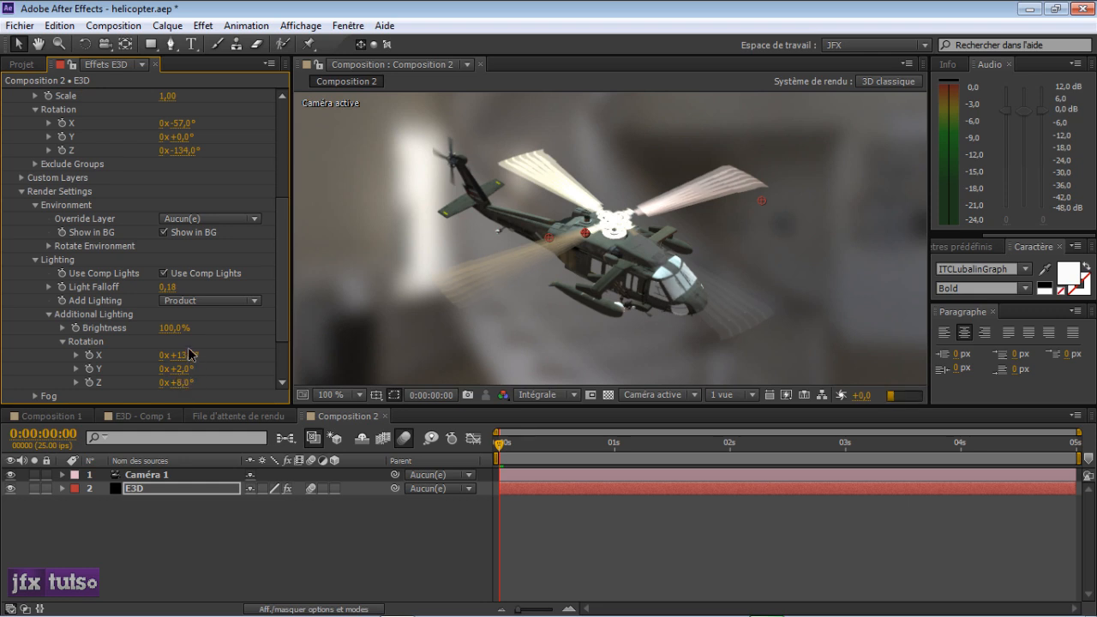
click(188, 355)
text(0)
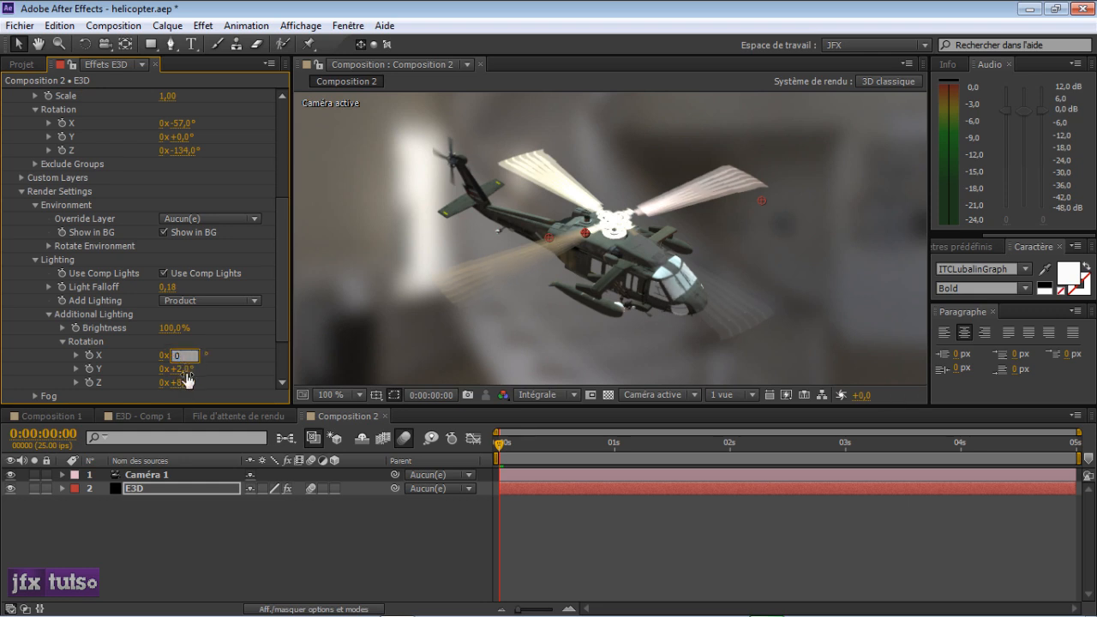
key(Return)
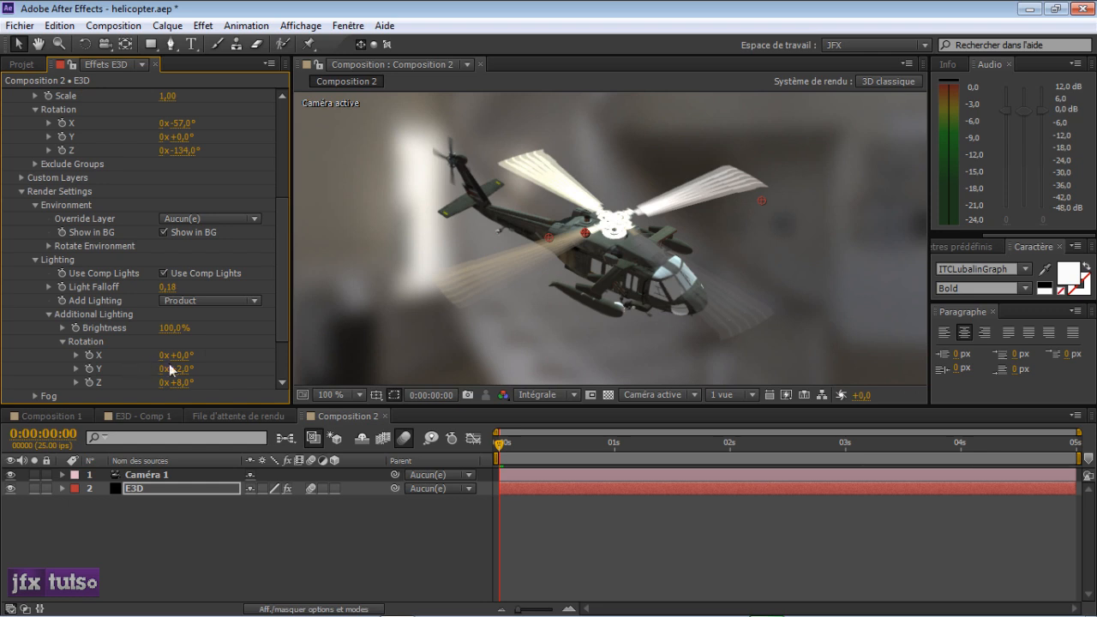
drag(181, 364, 189, 364)
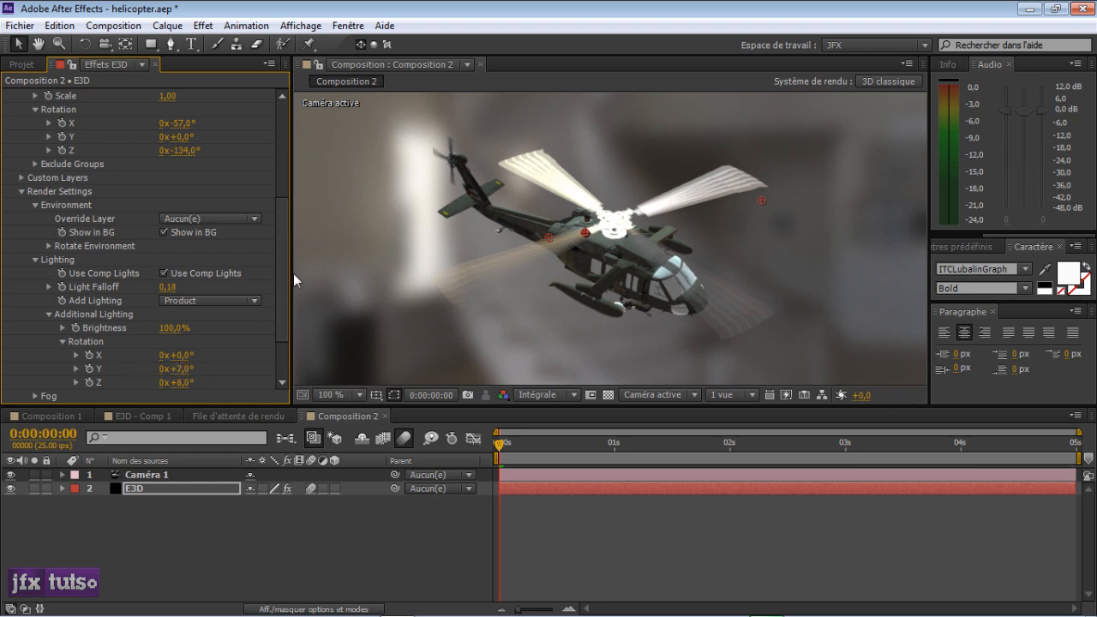
Step: Enable Ambient Occlusion (SSAO) in the Element render settings and check the image at 0:00:00:12
drag(280, 270, 281, 331)
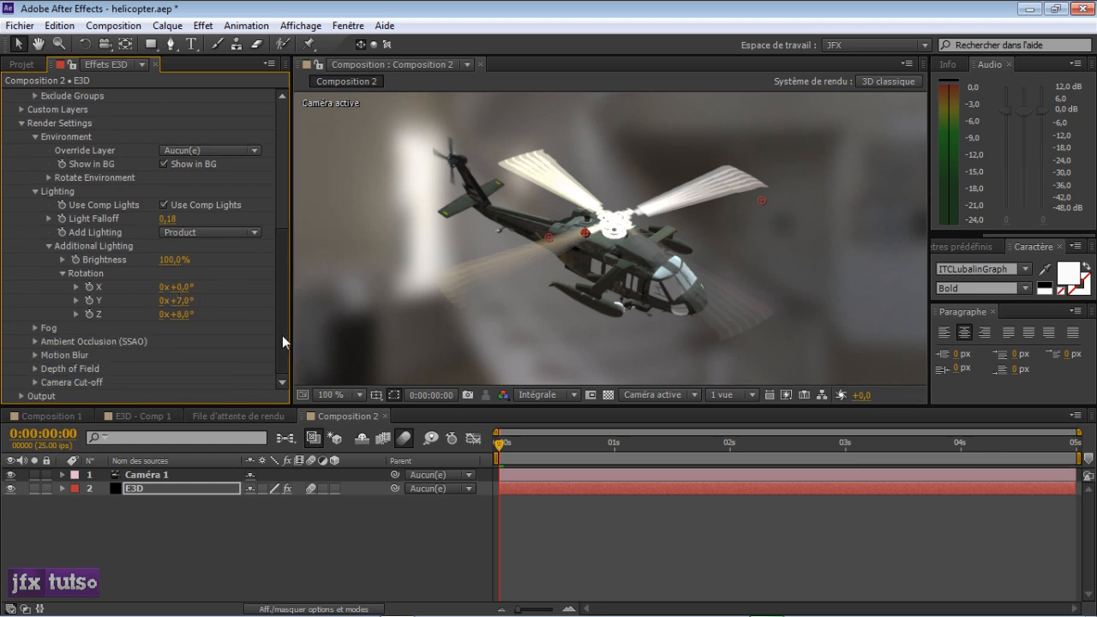
click(34, 341)
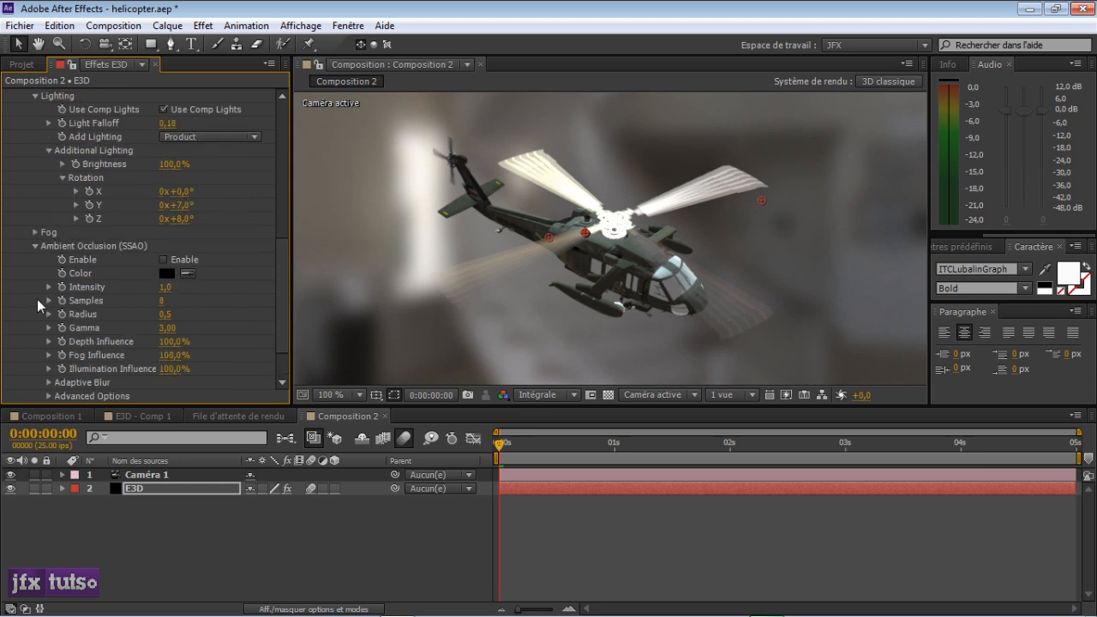
click(164, 259)
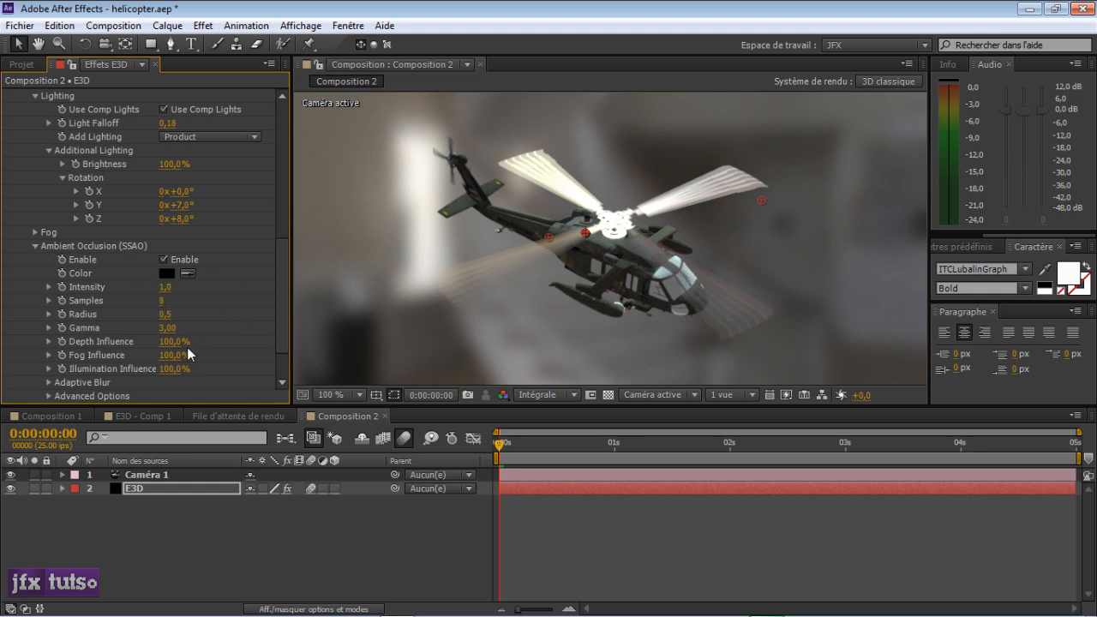
click(230, 515)
click(554, 443)
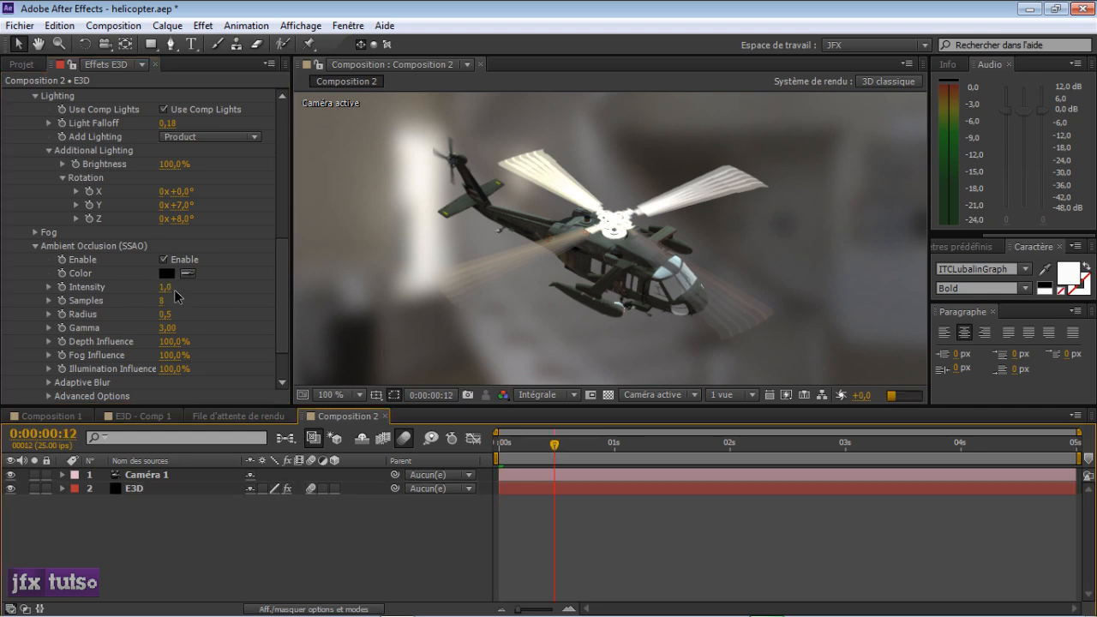
Step: At 0:00:02:14, enable keyframing for the World Transform's Position XY, Position Z and X, Y and Z rotation
scroll(215, 334, up, 7)
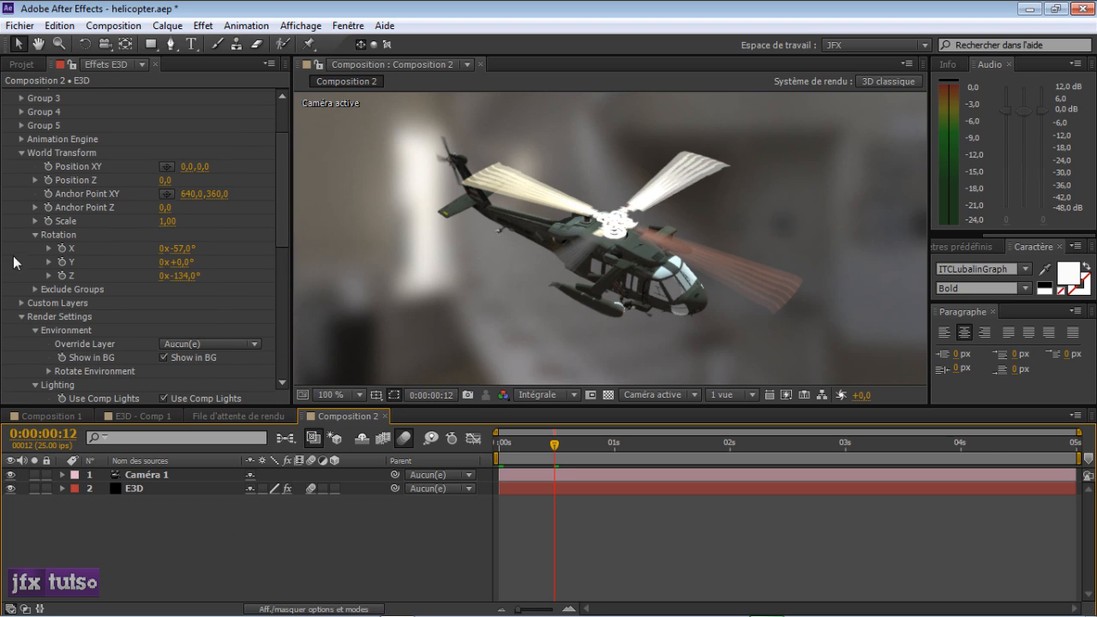
click(22, 153)
click(22, 180)
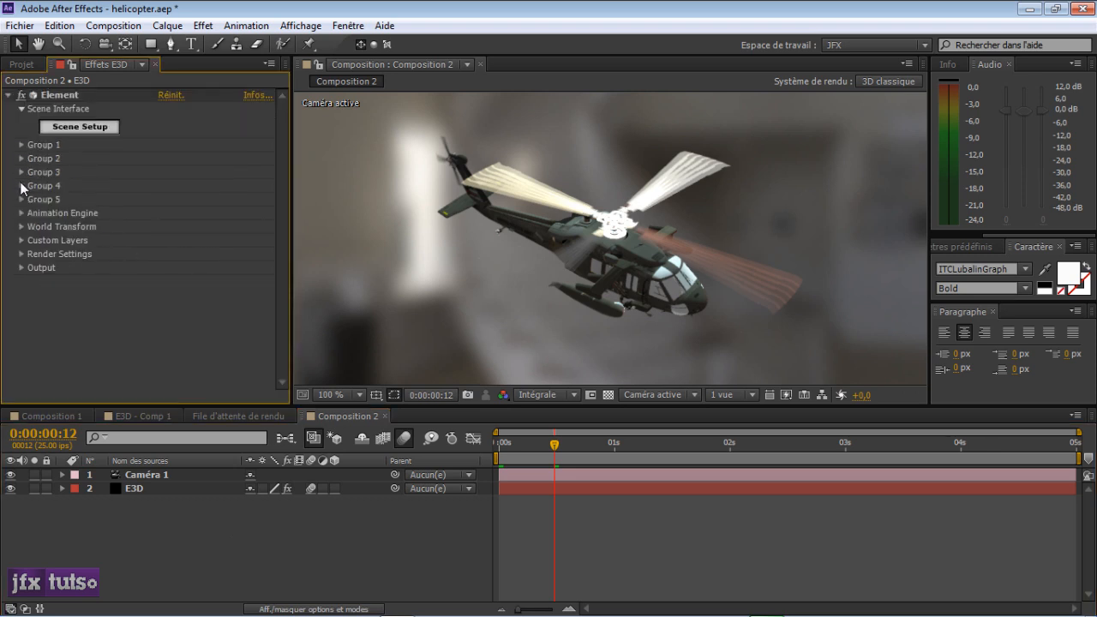
click(21, 226)
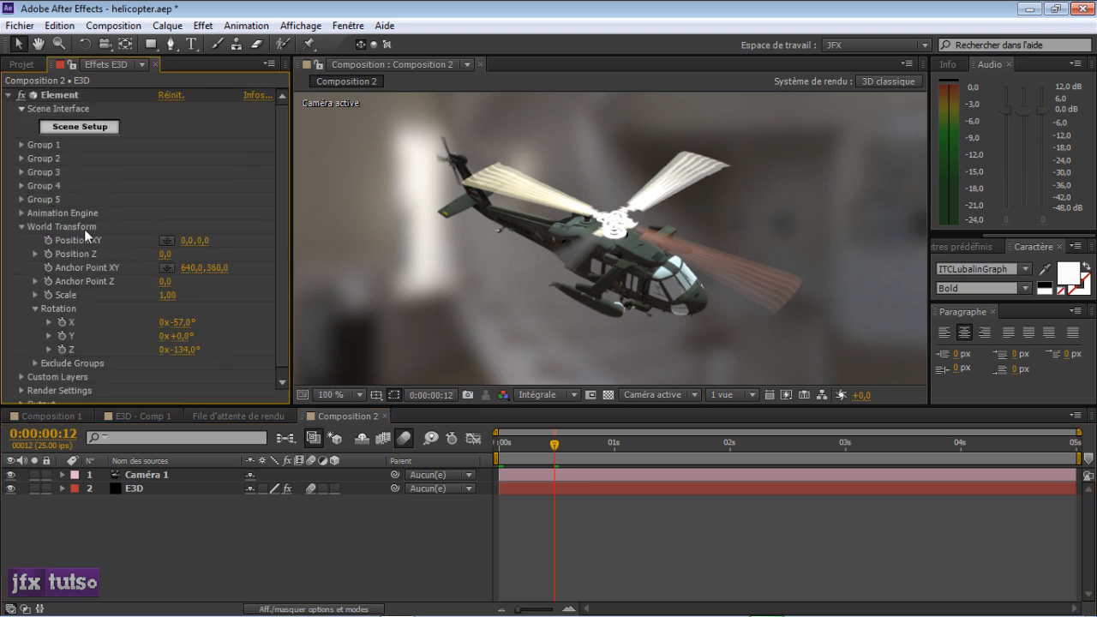
mouse_move(542, 446)
mouse_down()
mouse_move(521, 445)
mouse_move(675, 444)
mouse_up()
click(775, 444)
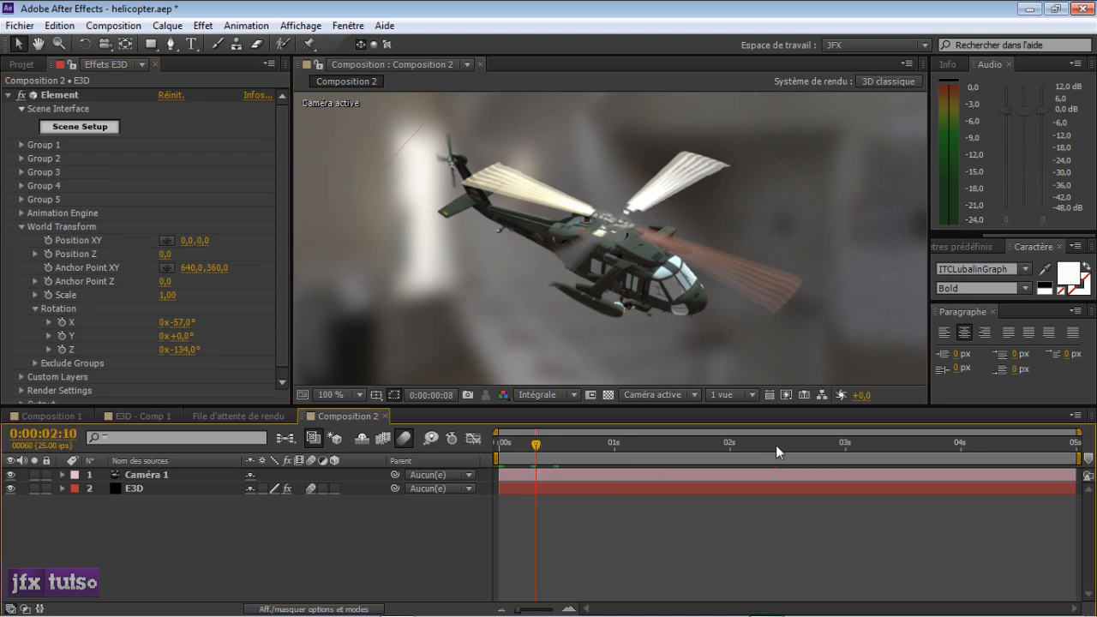
click(794, 443)
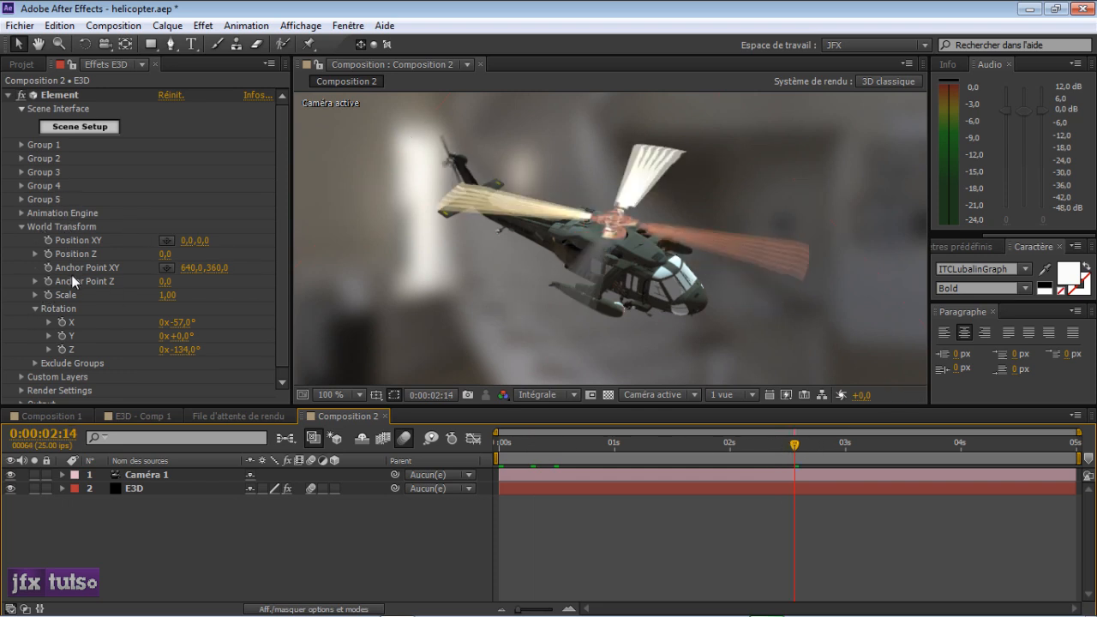
click(49, 241)
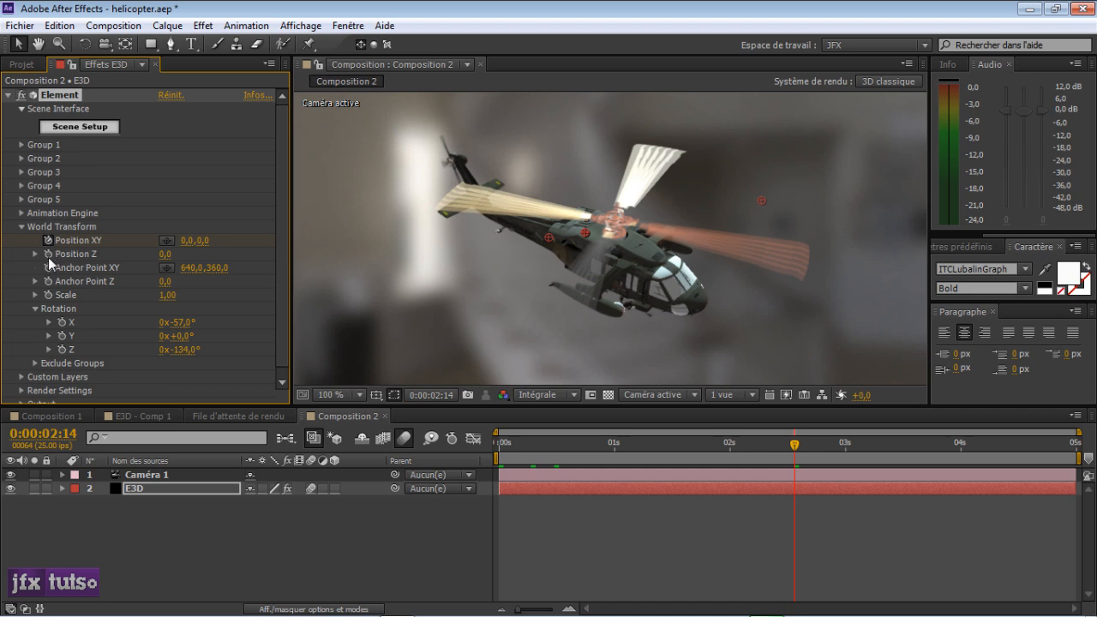
click(49, 253)
click(62, 322)
click(62, 336)
click(62, 350)
Step: Go to 0:00:00:05 and set the composition preview to half resolution (Un demi)
click(523, 442)
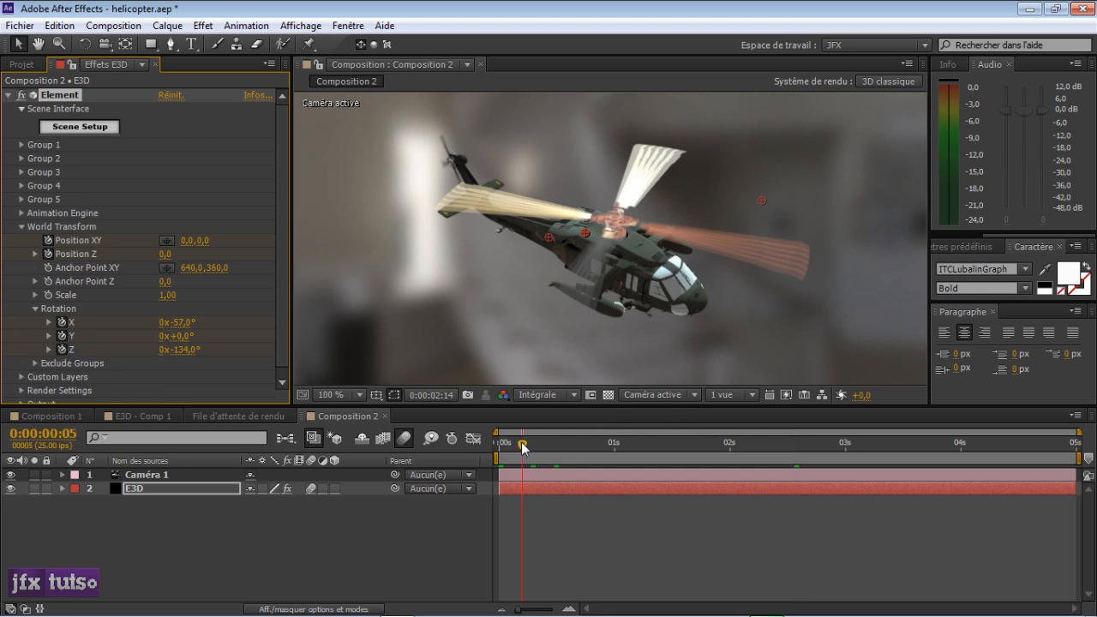
click(564, 393)
click(566, 455)
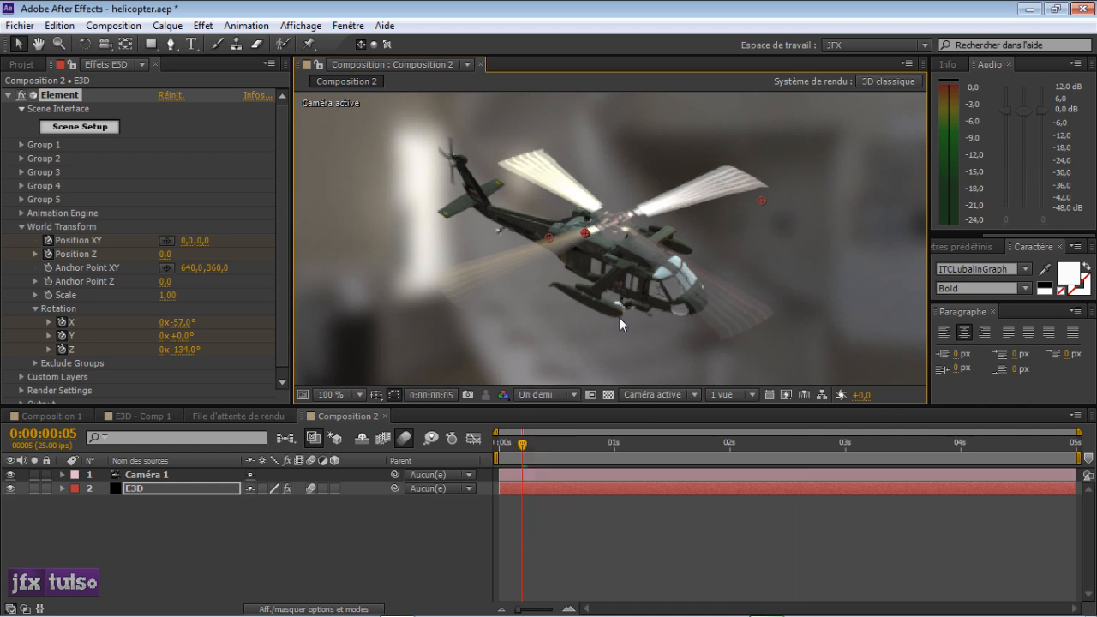
Step: Set the World Transform's Position XY to -114, 224 and its rotation to X -49°, Y 15° and Z -119°
scroll(618, 317, down, 2)
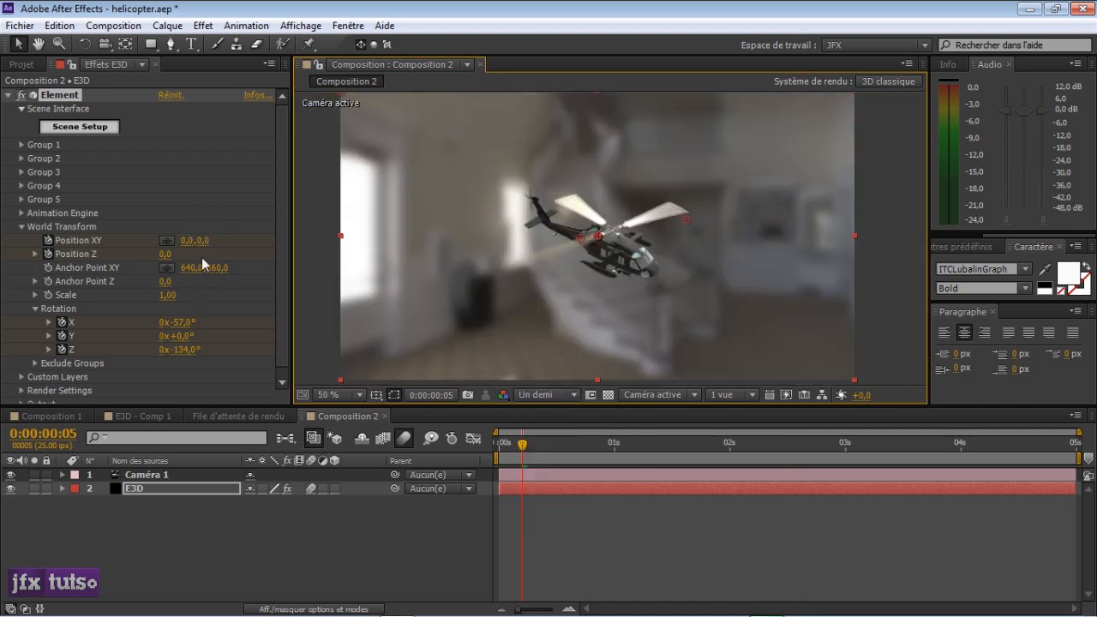
drag(222, 240, 284, 241)
drag(184, 241, 100, 241)
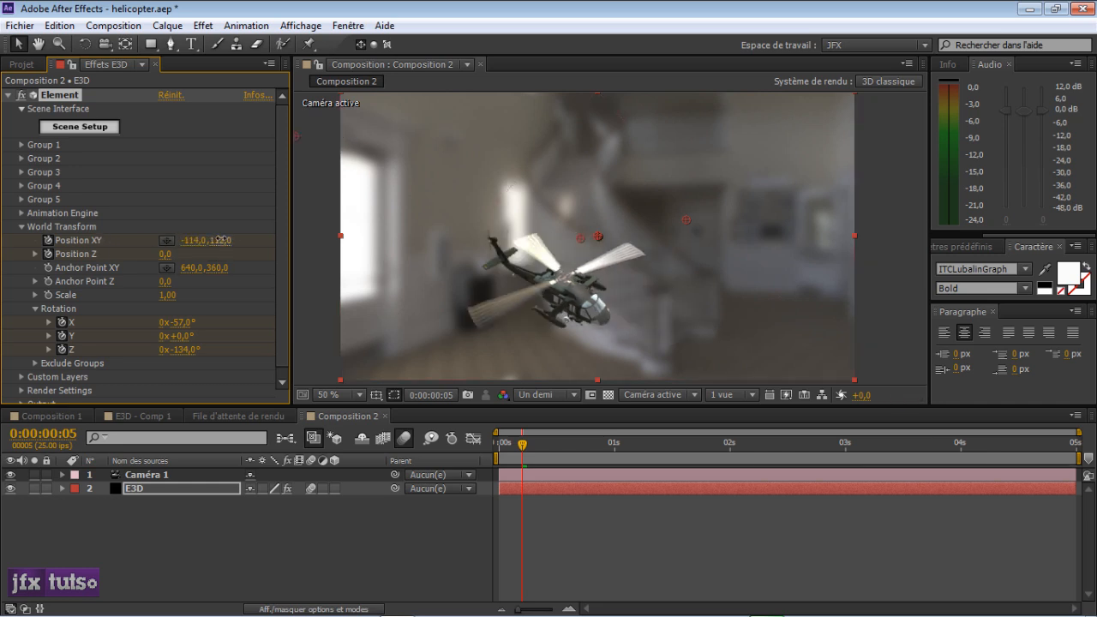
drag(294, 240, 306, 242)
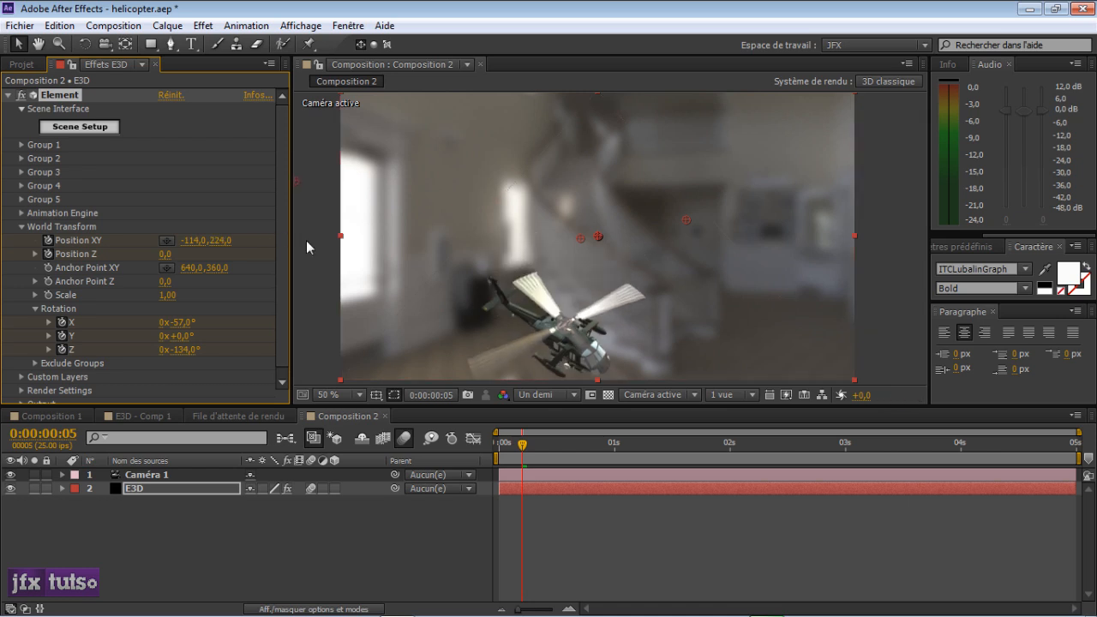
drag(176, 328, 200, 350)
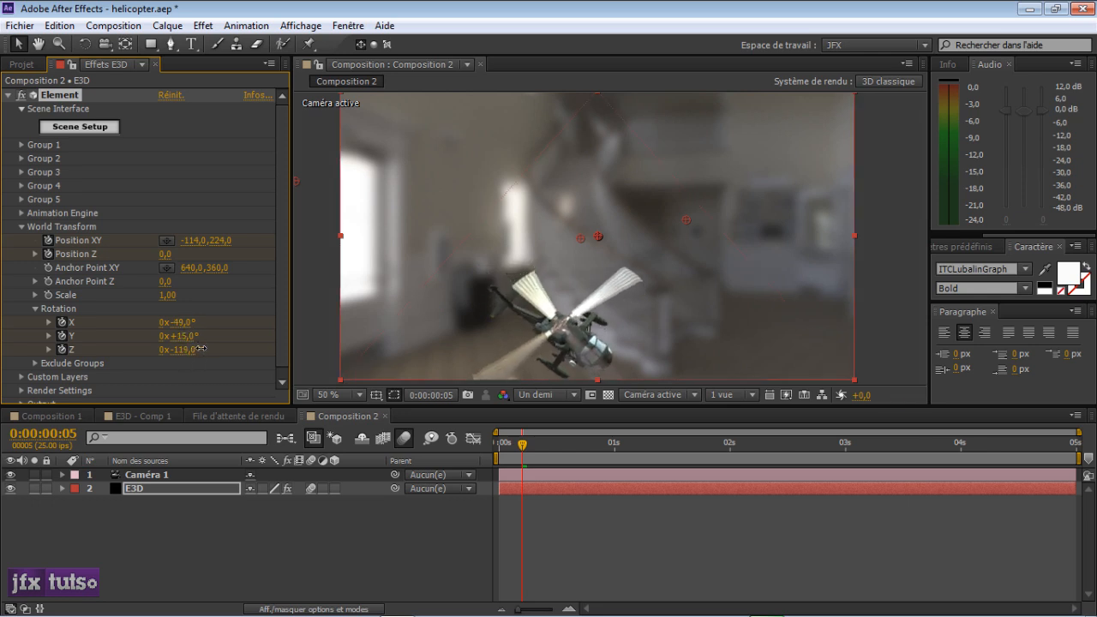
Step: Reveal the E3D layer's animated properties in the timeline and select the World Transform keyframes at 0:00:02:14
click(189, 485)
key(u)
key(u)
scroll(690, 491, down, 2)
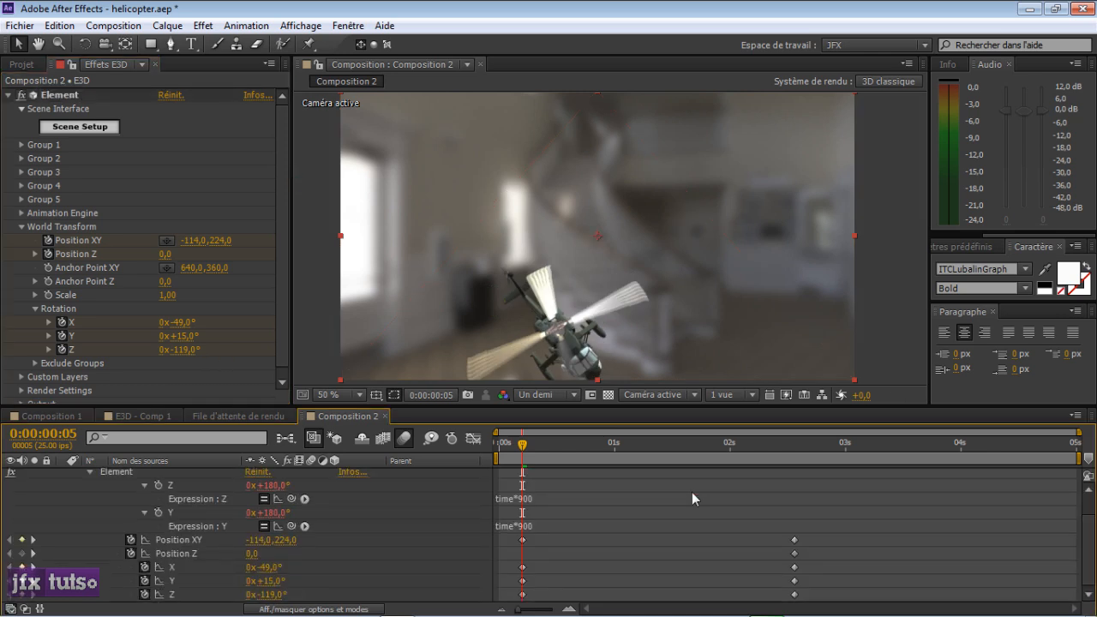
click(872, 525)
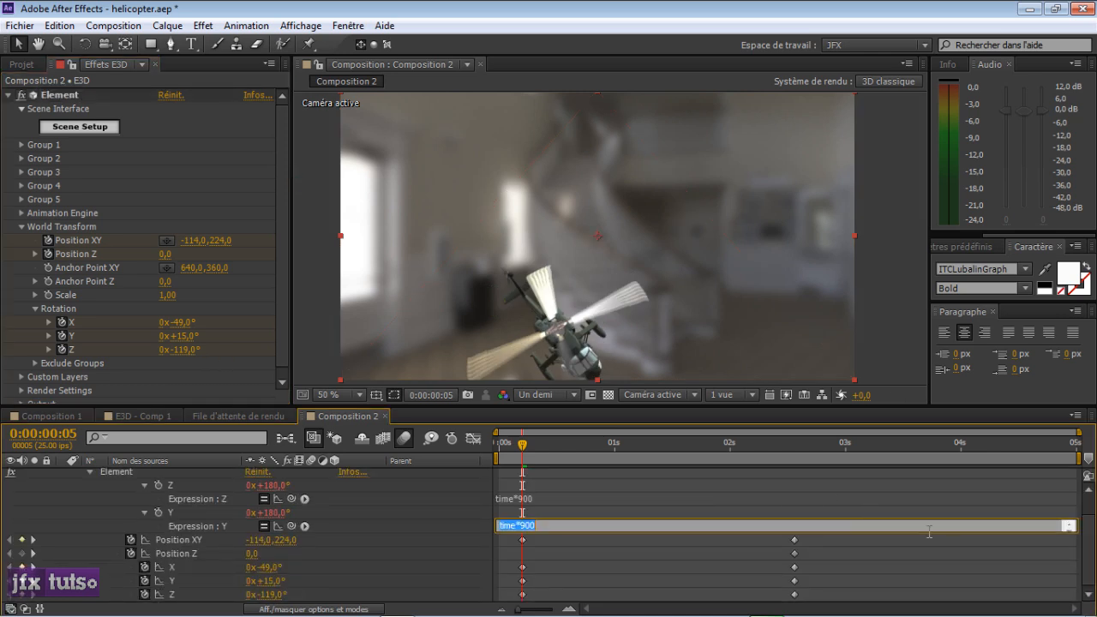
click(1087, 538)
click(874, 526)
drag(877, 545, 553, 598)
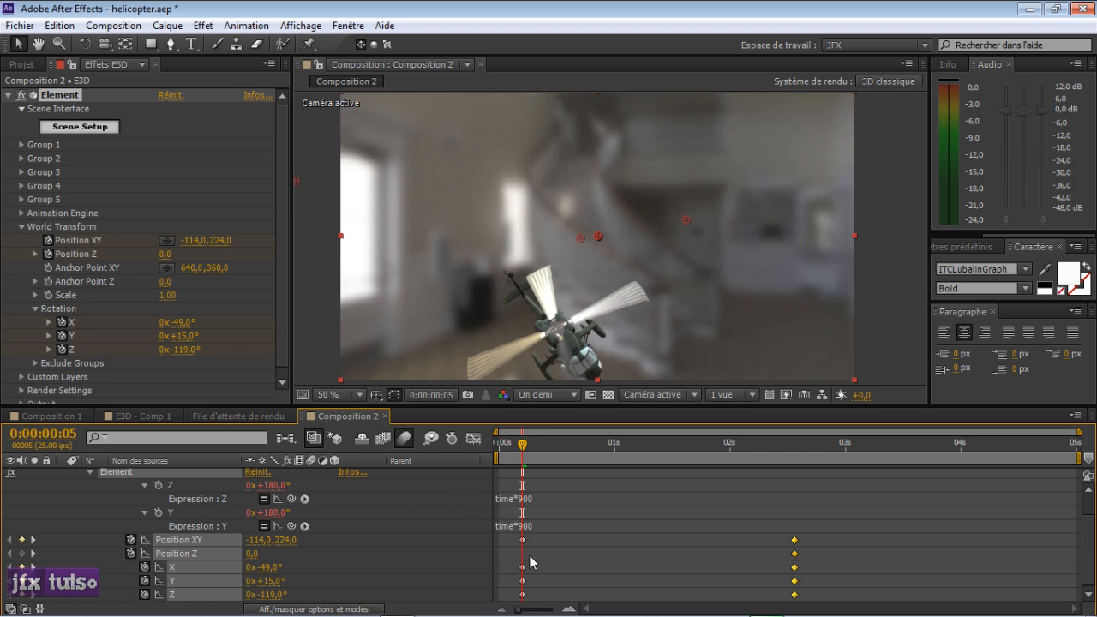
Step: Set the World Transform's Anchor Point Z to -90 and reveal all modified properties of the E3D layer in the timeline
drag(175, 282, 97, 283)
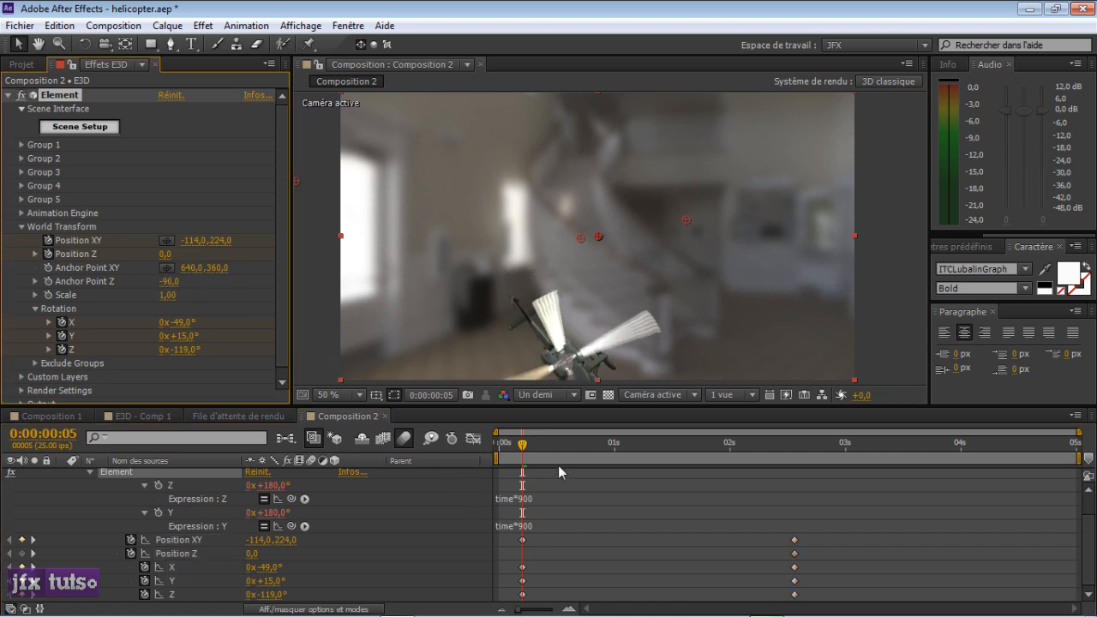
click(542, 555)
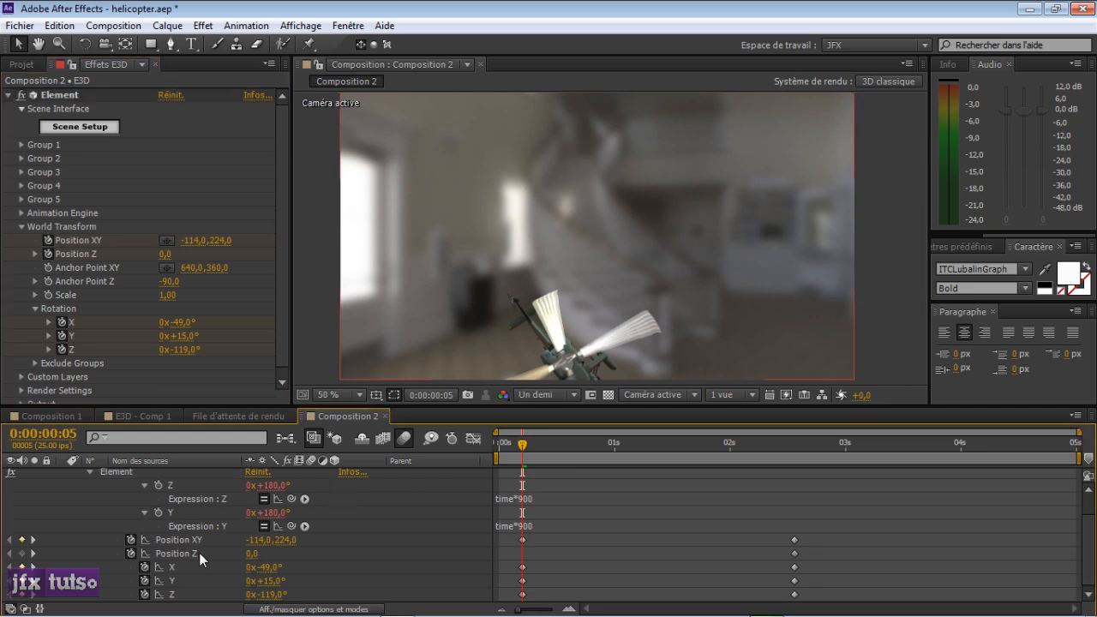
key(u)
key(u)
scroll(606, 556, down, 10)
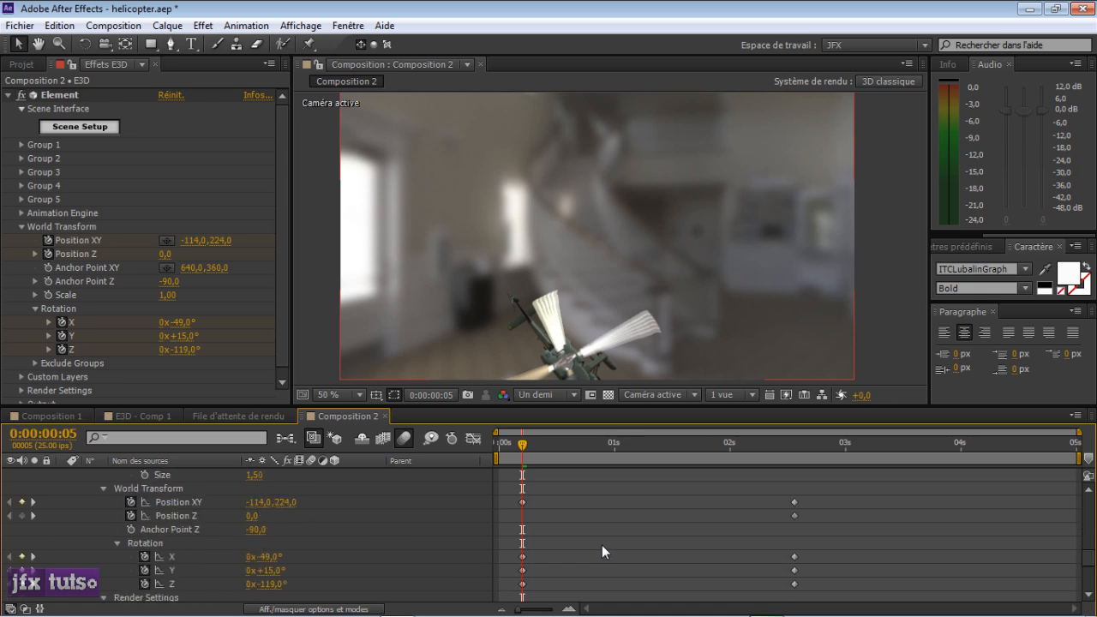
scroll(601, 545, down, 1)
scroll(654, 541, up, 1)
scroll(654, 540, down, 1)
scroll(655, 541, up, 1)
Step: Apply Easy Ease to all World Transform position and rotation keyframes and preview the animation
drag(831, 486, 514, 605)
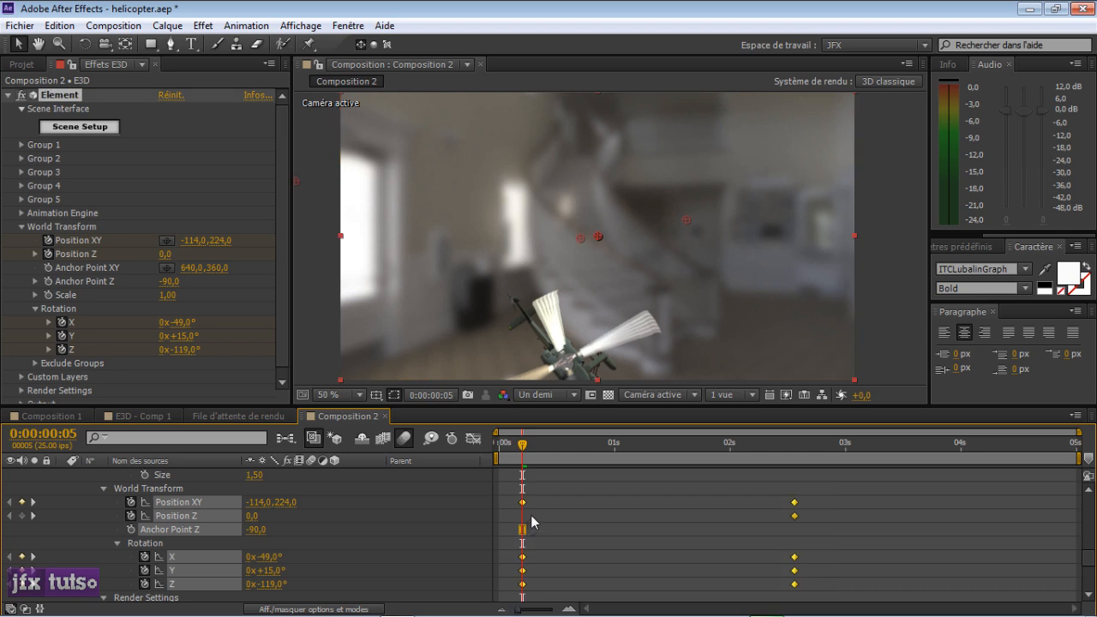
key(F9)
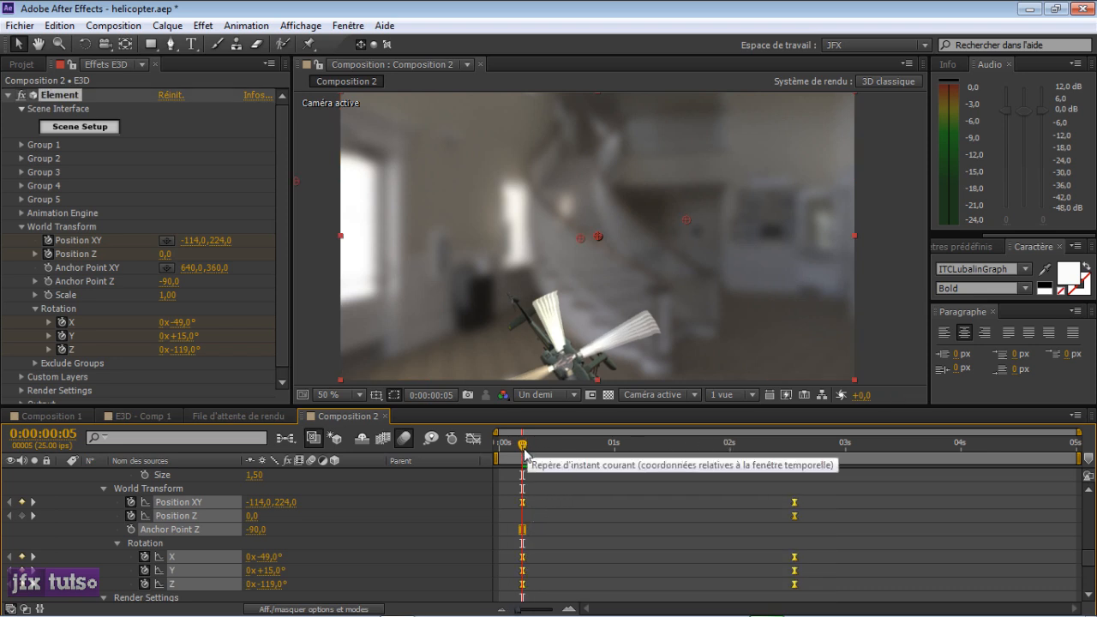
key(space)
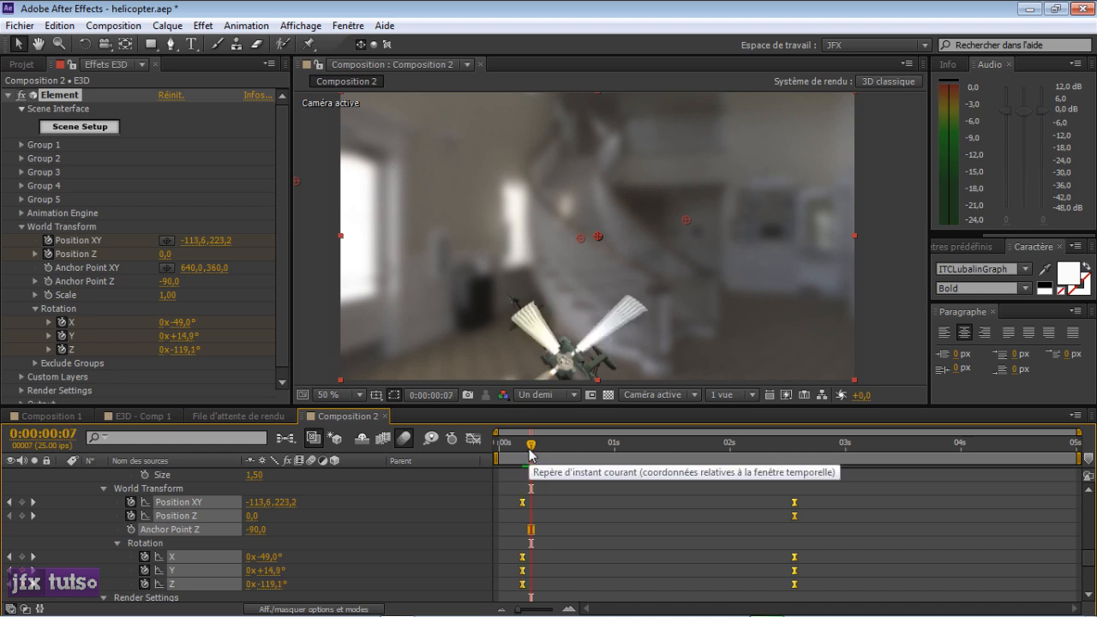
key(KP_0)
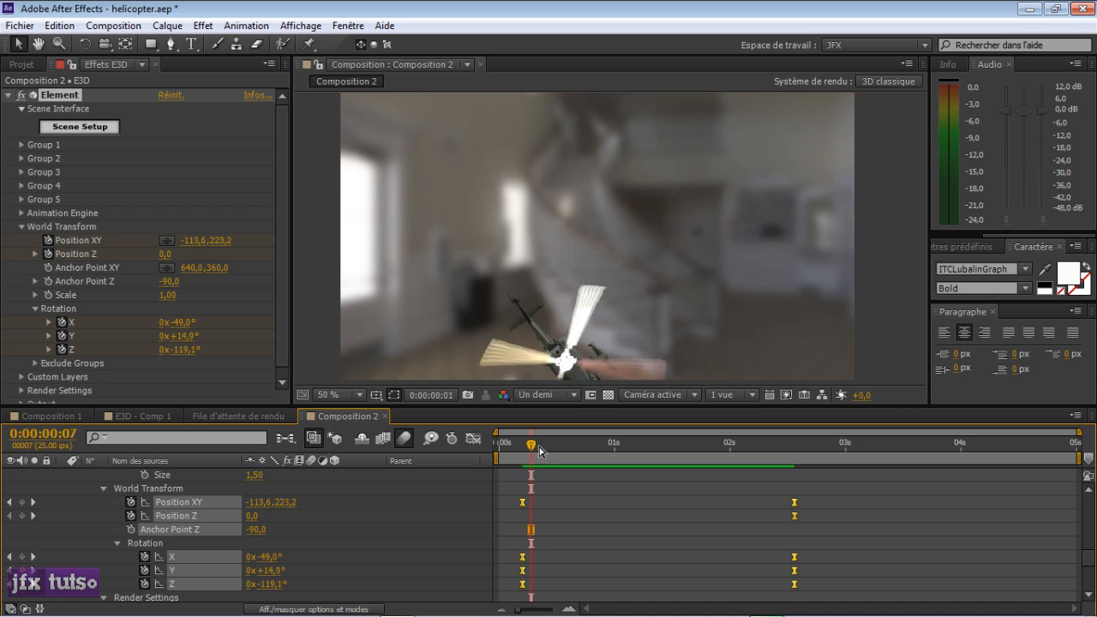